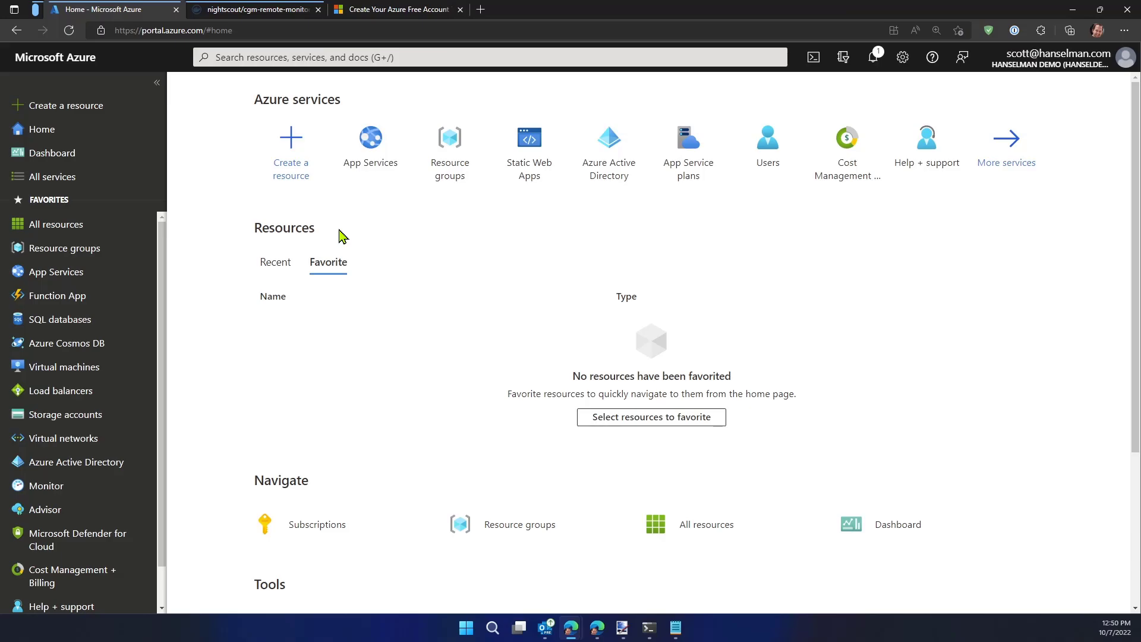
# Review the free services and starting credit offered on the Azure free account page
pyautogui.click(402, 10)
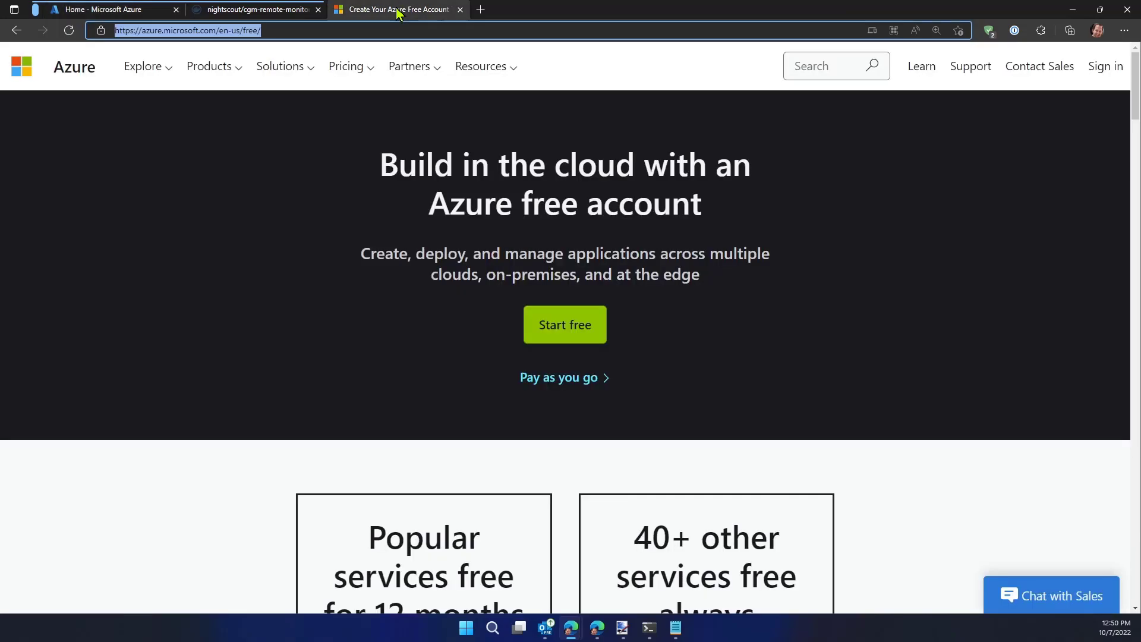
pyautogui.click(255, 221)
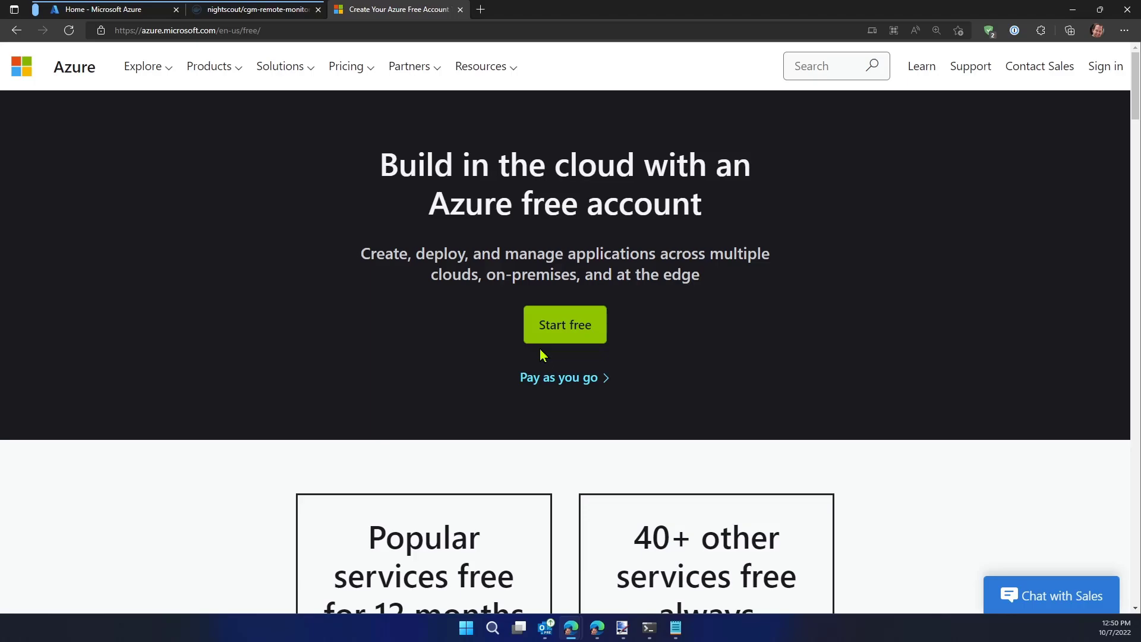
pyautogui.scroll(-4, 542, 355)
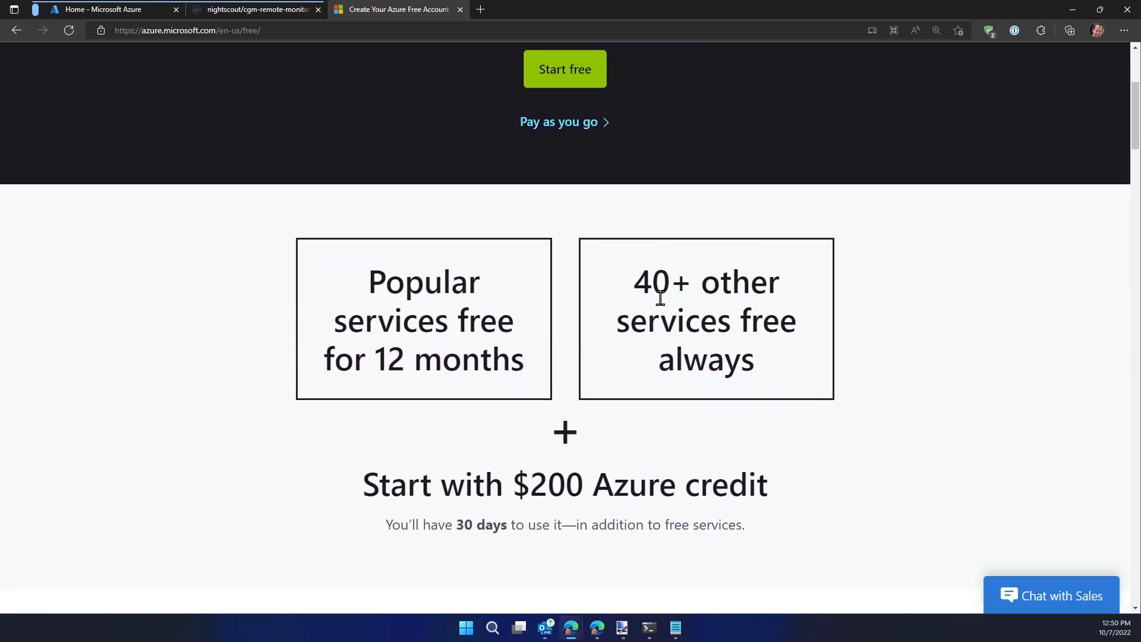
pyautogui.scroll(-1, 651, 299)
pyautogui.scroll(-6, 650, 299)
pyautogui.scroll(10, 473, 268)
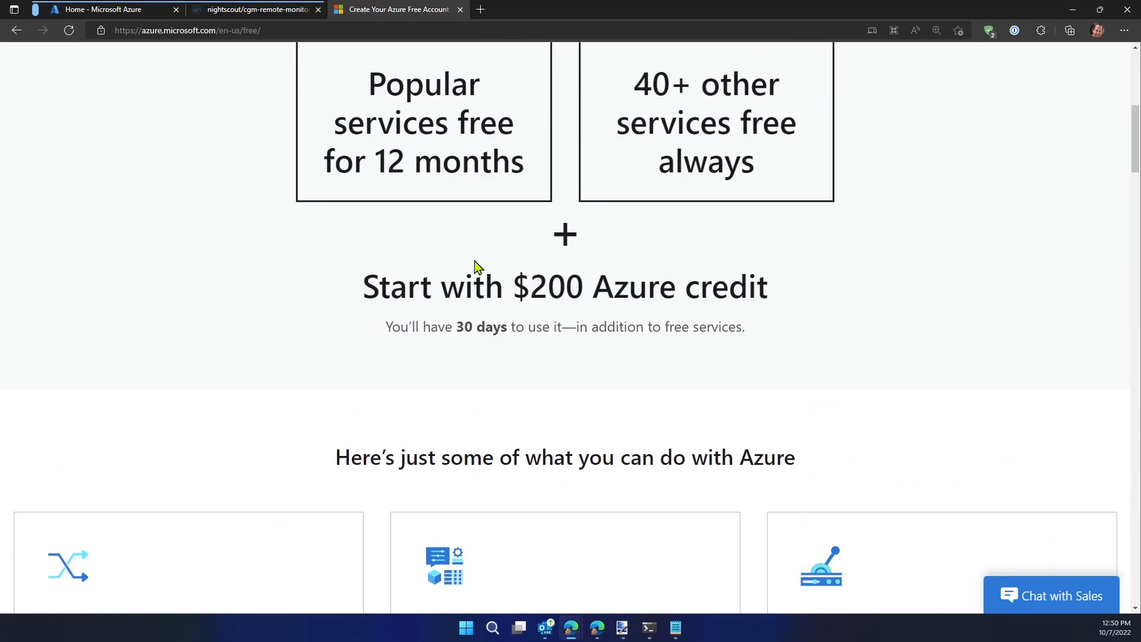
# Switch to Notepad, enlarge its text, and write the heading "Nightscout"
pyautogui.click(676, 628)
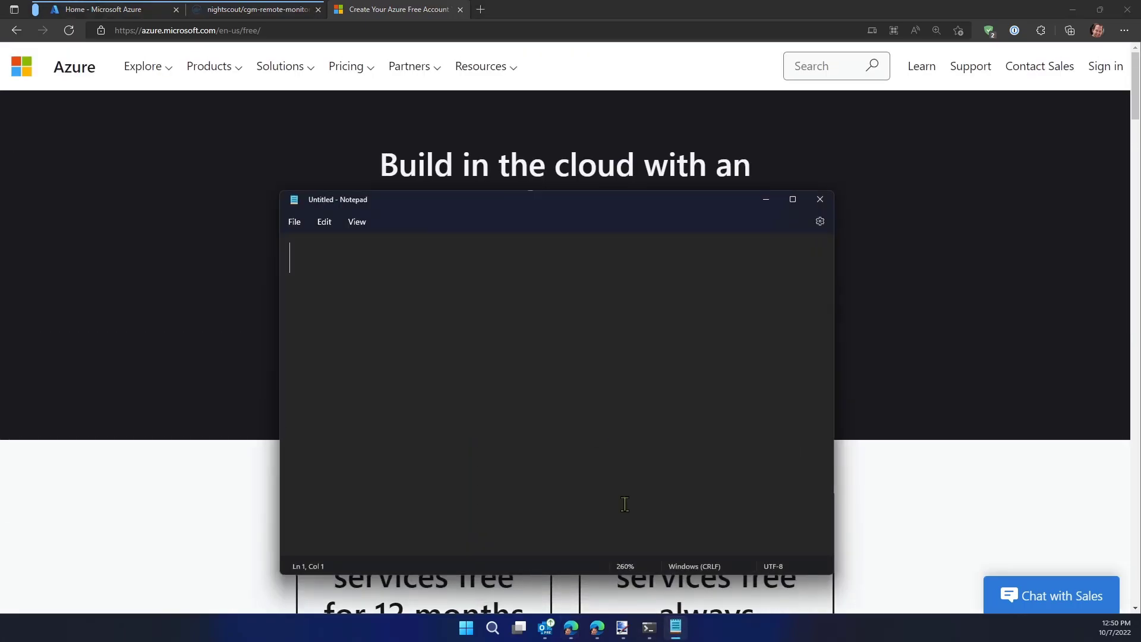
pyautogui.scroll(6, 492, 301)
pyautogui.moveTo(402, 211); pyautogui.dragTo(396, 166)
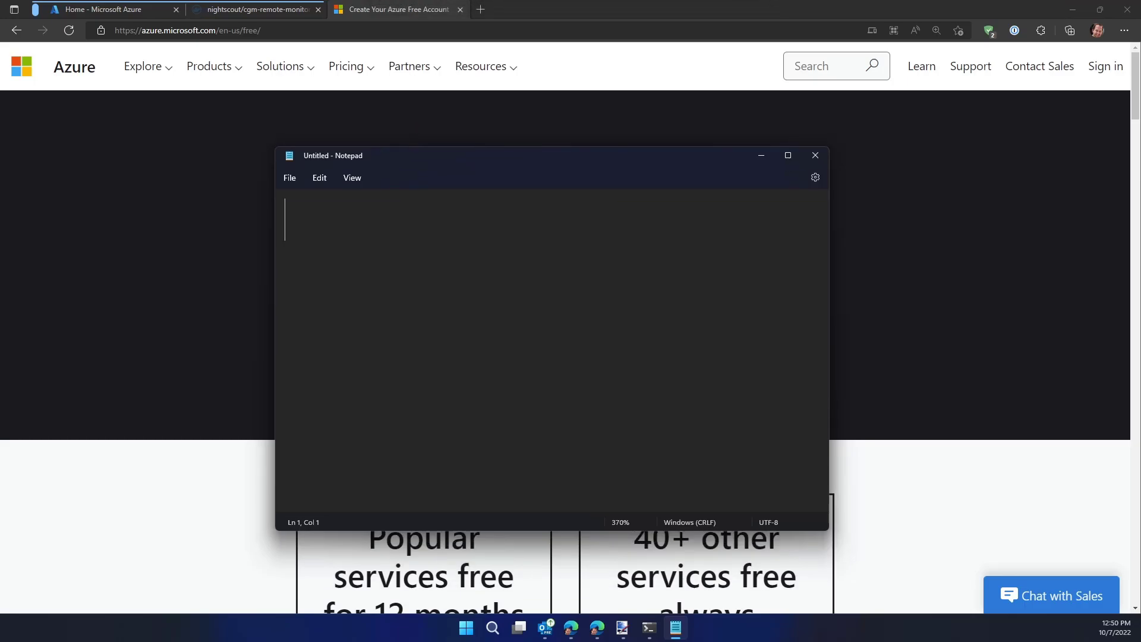
pyautogui.write('Nightscout')
pyautogui.press('Return')
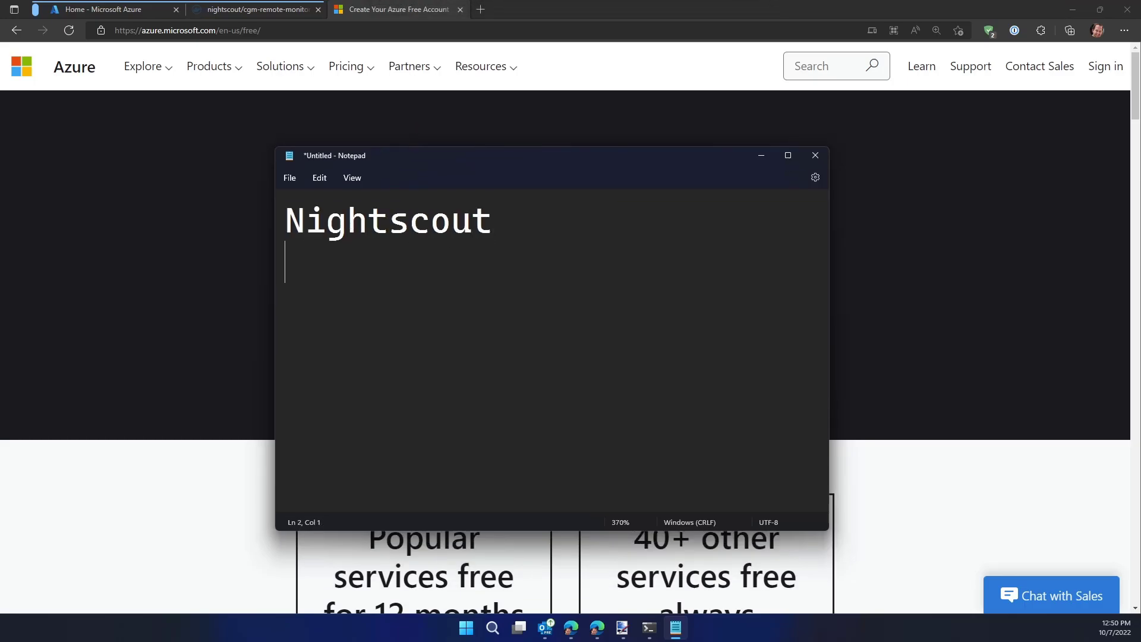
# Add an indented "Database" line below the heading and an indented "Web Site" line above it
pyautogui.press('Return')
pyautogui.write('Database')
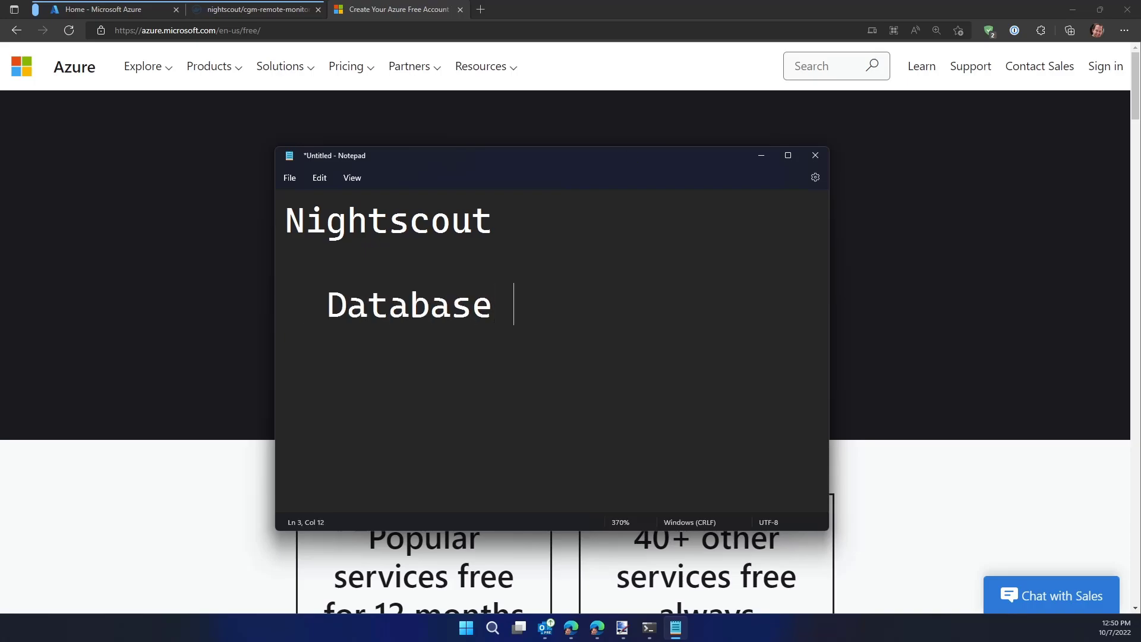
pyautogui.press('Return')
pyautogui.write('W')
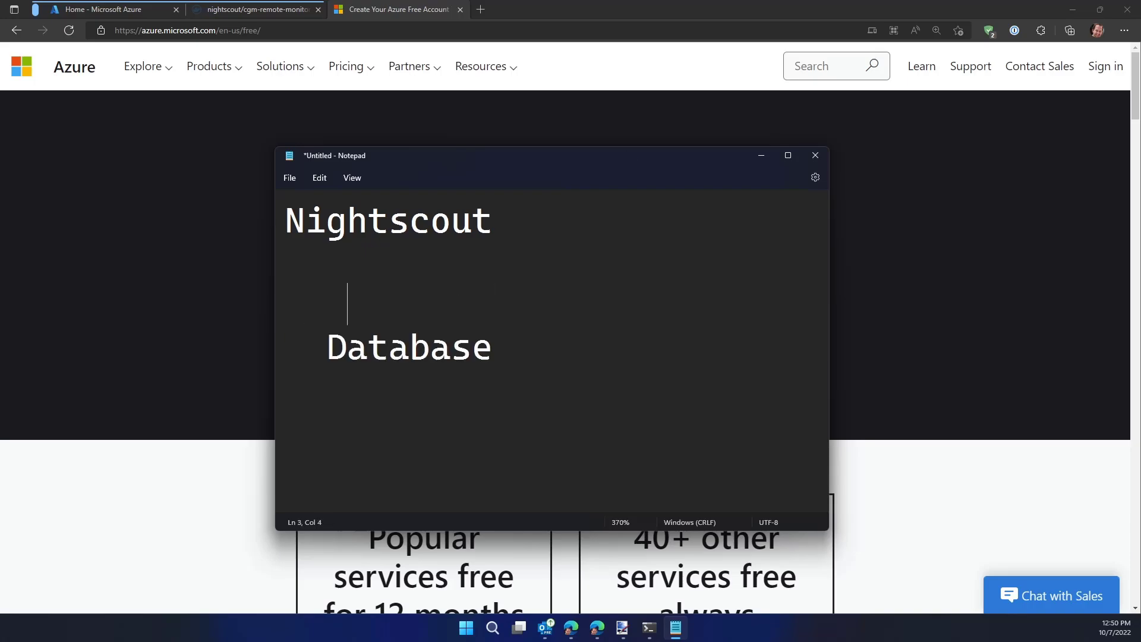
pyautogui.write('eb Site   Database ')
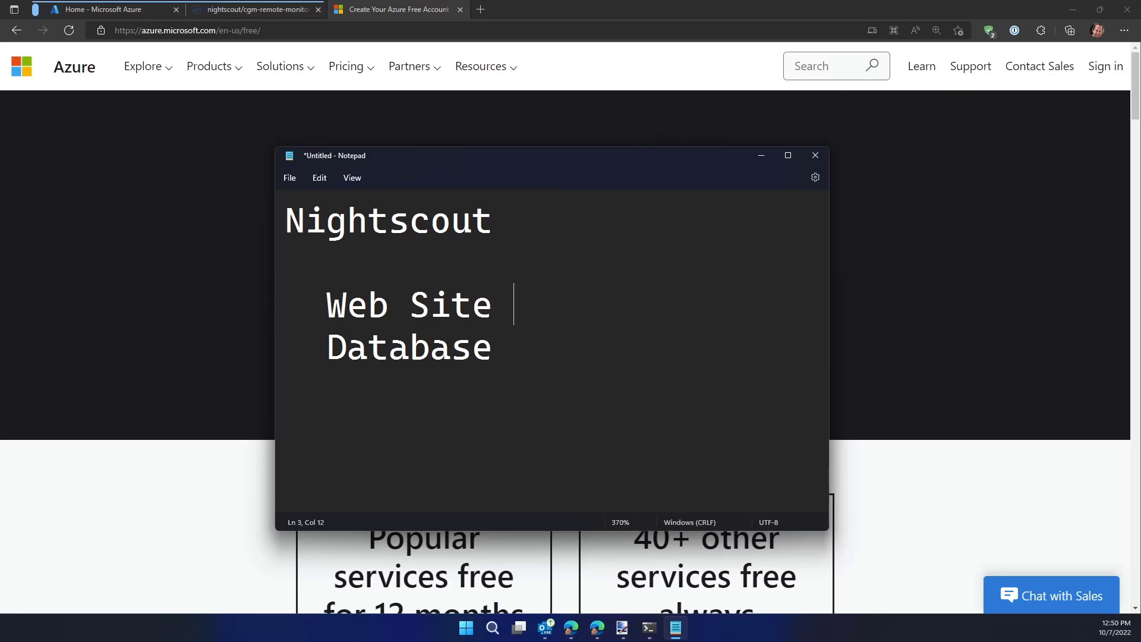
pyautogui.write('- CosmosDB')
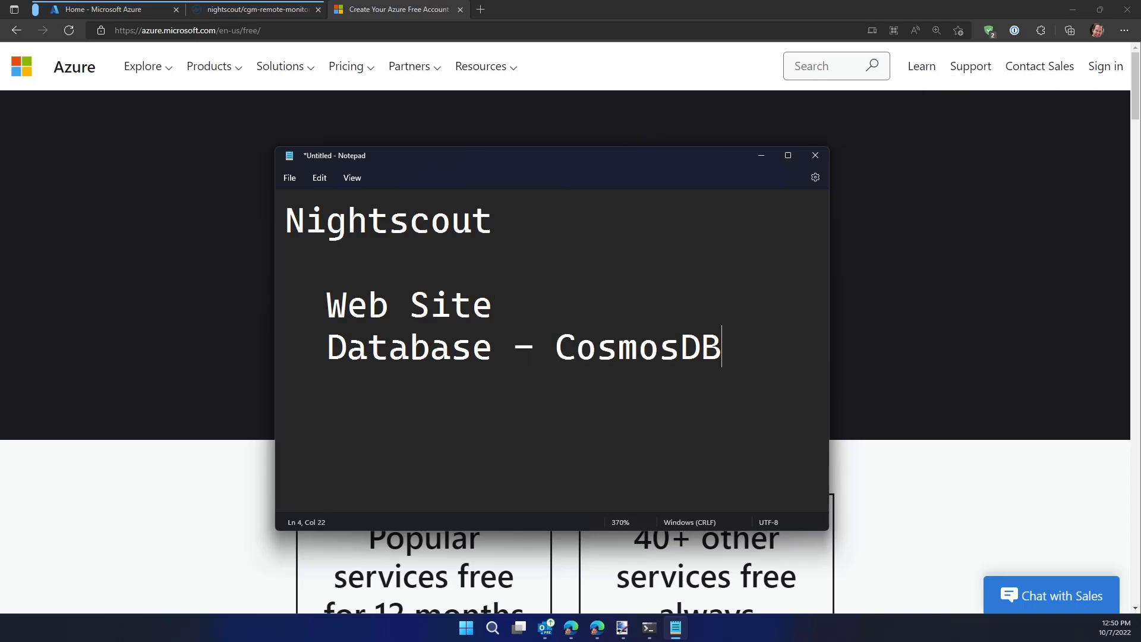
# Extend the Database line with "- CosmosDB (Mongo)" and maximize the Notepad window
pyautogui.doubleClick(576, 155)
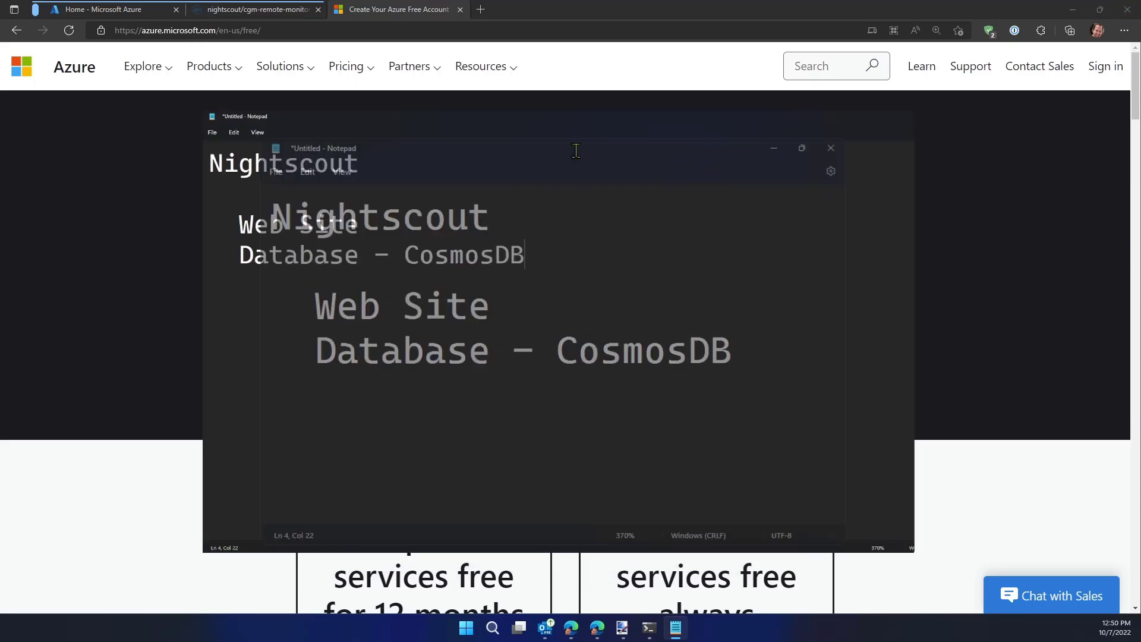
pyautogui.write('(Mongos')
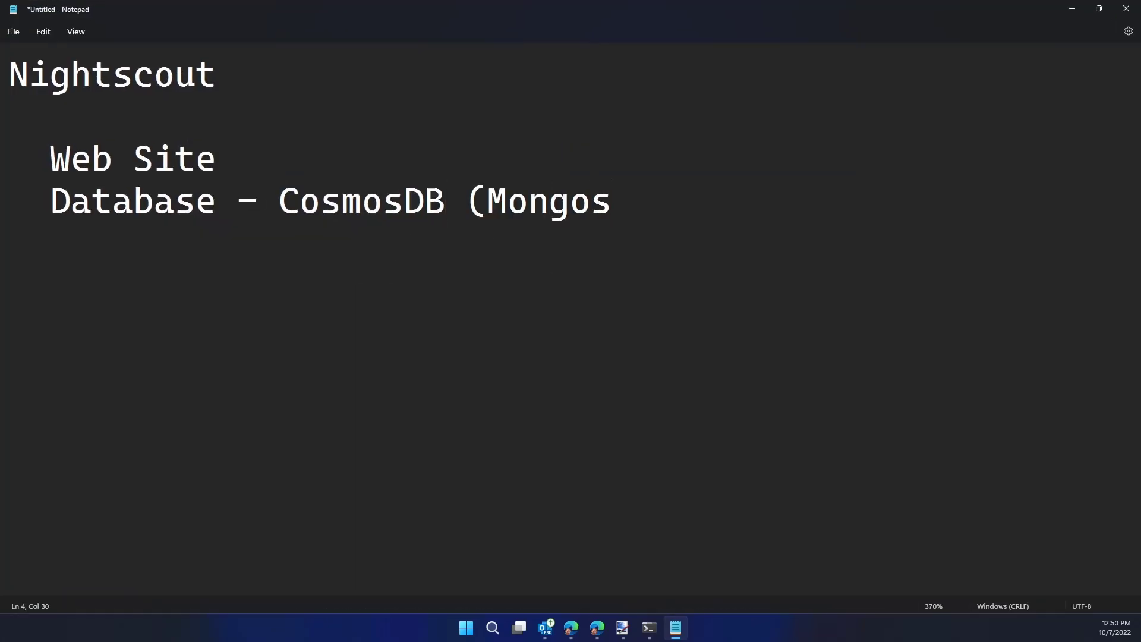
pyautogui.press('BackSpace')
pyautogui.write(')')
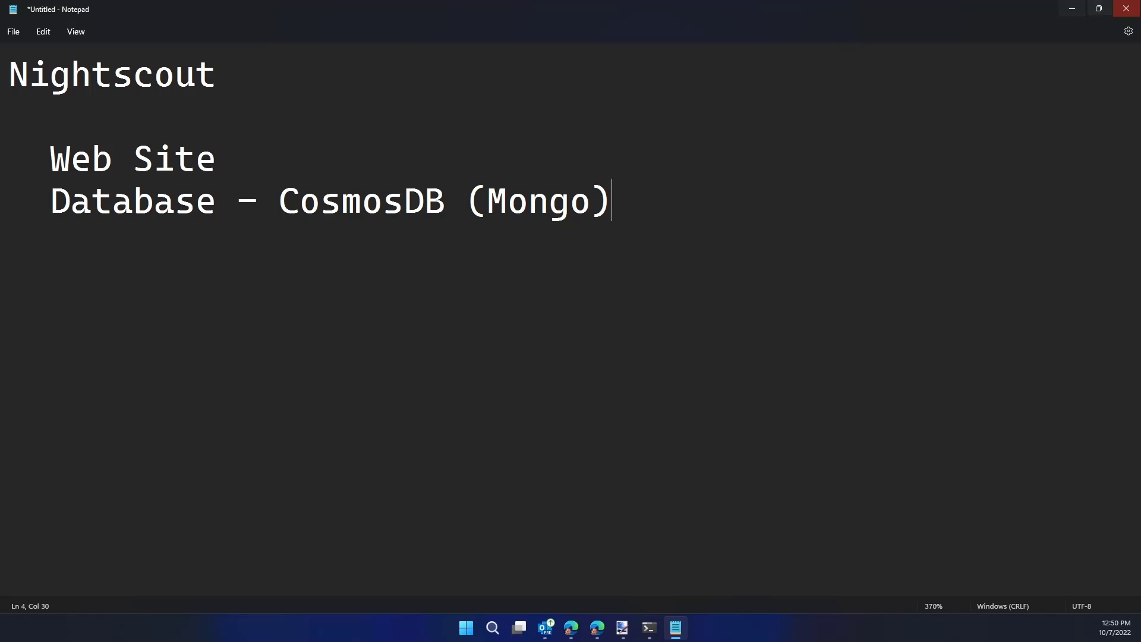
# Extend the Web Site line with "- App Services"
pyautogui.press('Left')
pyautogui.hotkey('ctrl', 'shift', 'Left')
pyautogui.press('Left')
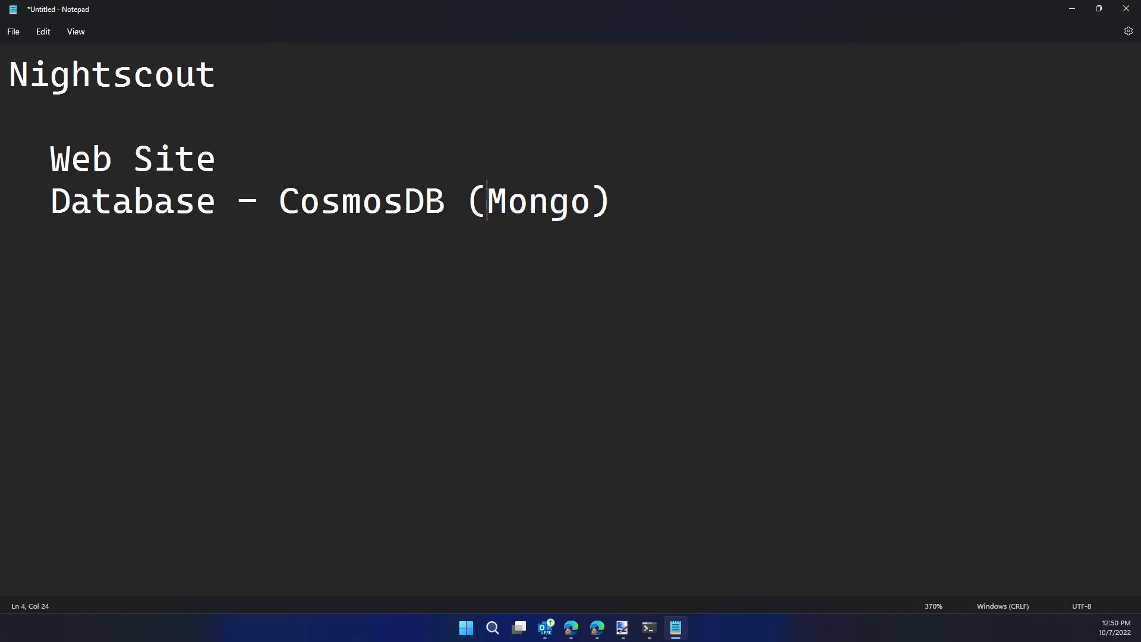
pyautogui.hotkey('ctrl', 'shift', 'Left')
pyautogui.press('Up')
pyautogui.write('App Services')
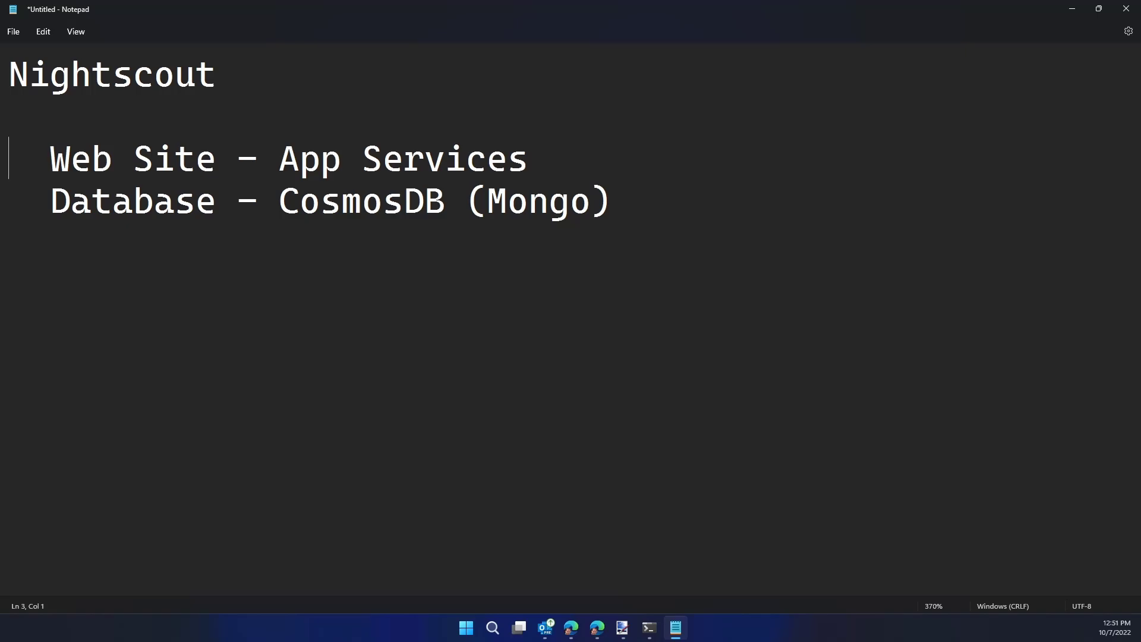
# Move the Web Site line below the Database line and start a new line after it
pyautogui.hotkey('shift', 'End')
pyautogui.hotkey('ctrl', 'x')
pyautogui.press('Up')
pyautogui.hotkey('ctrl', 'v')
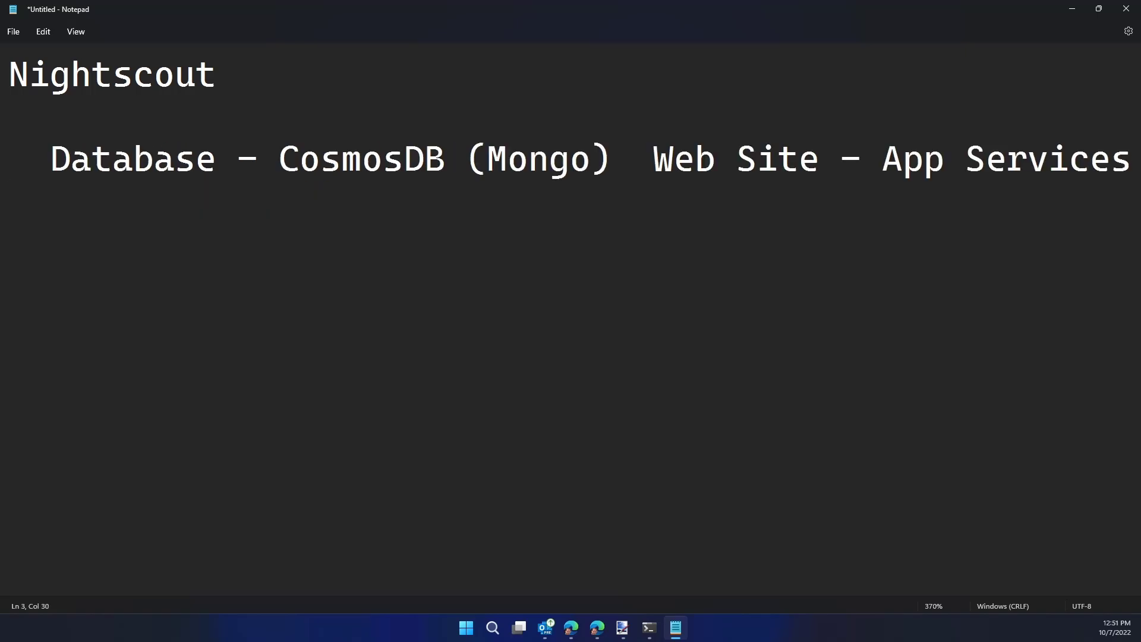
pyautogui.press('Return')
pyautogui.hotkey('shift', 'End')
pyautogui.press('Down')
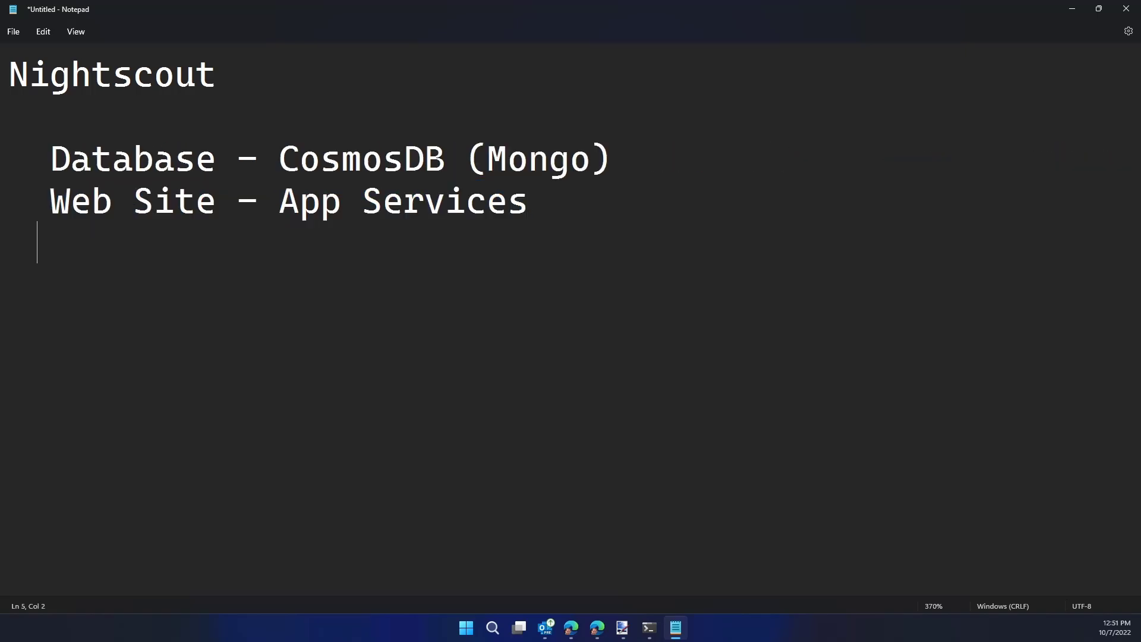
# Add an indented "configure" line below the list, separated by a blank line
pyautogui.write('configured')
pyautogui.press('Home')
pyautogui.press('Return')
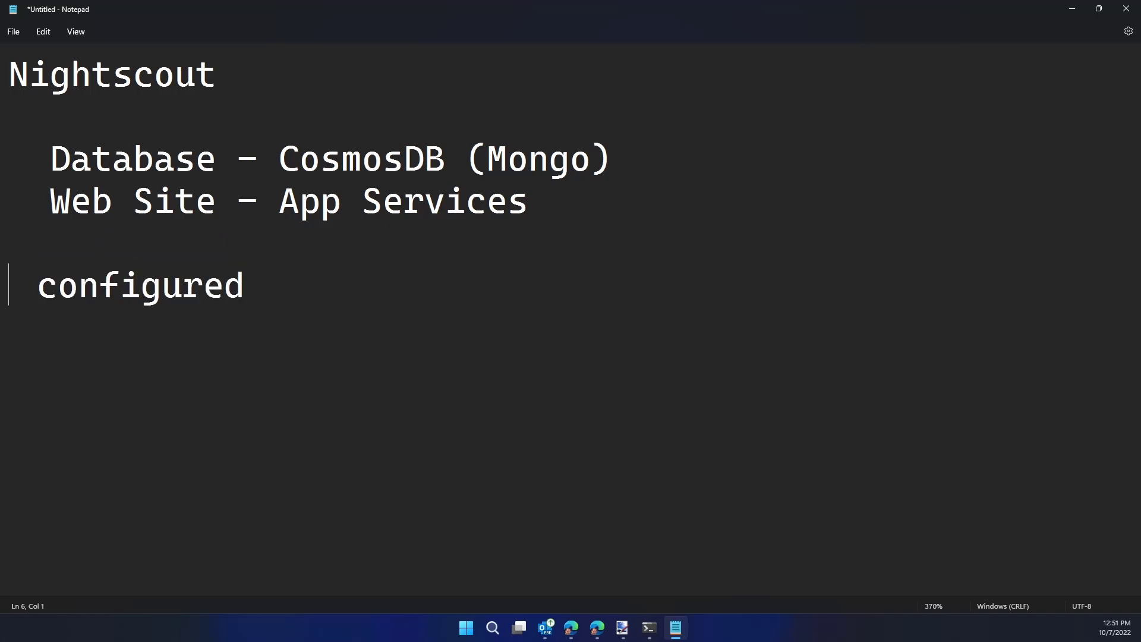
pyautogui.press('End')
pyautogui.press('BackSpace')
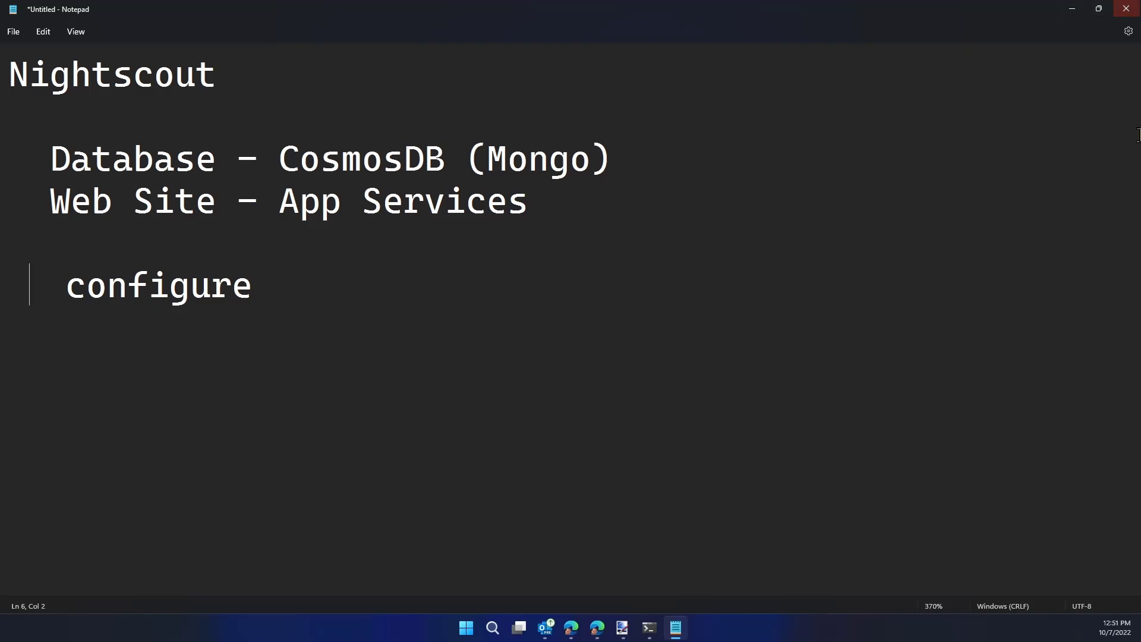
# Minimize the notes and switch to the Azure portal home page in the browser
pyautogui.click(1070, 9)
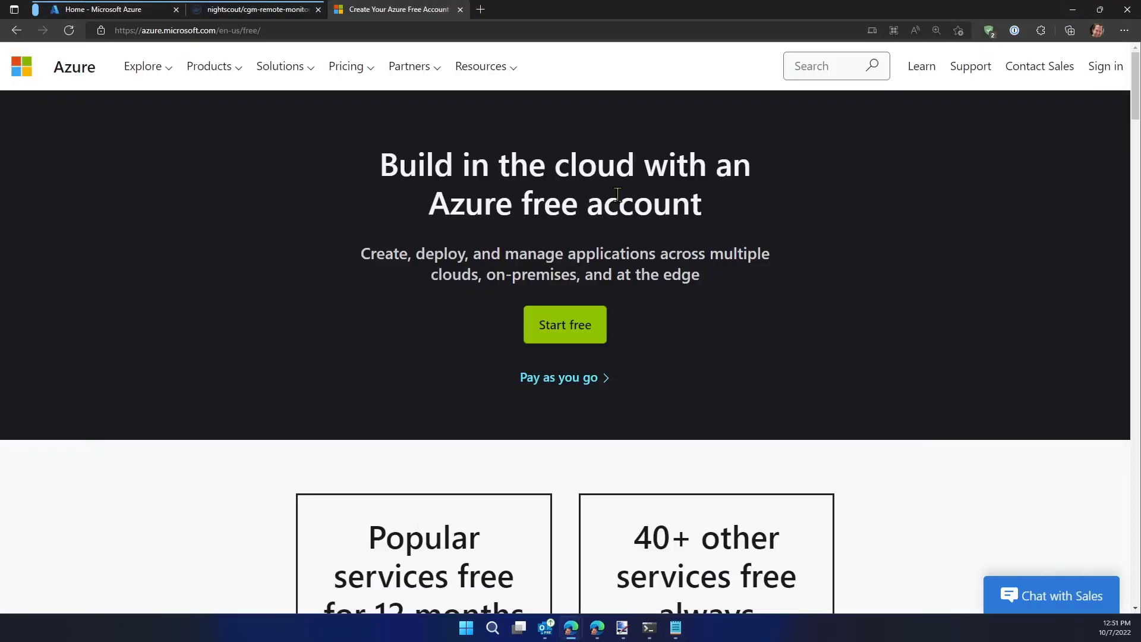
pyautogui.click(116, 9)
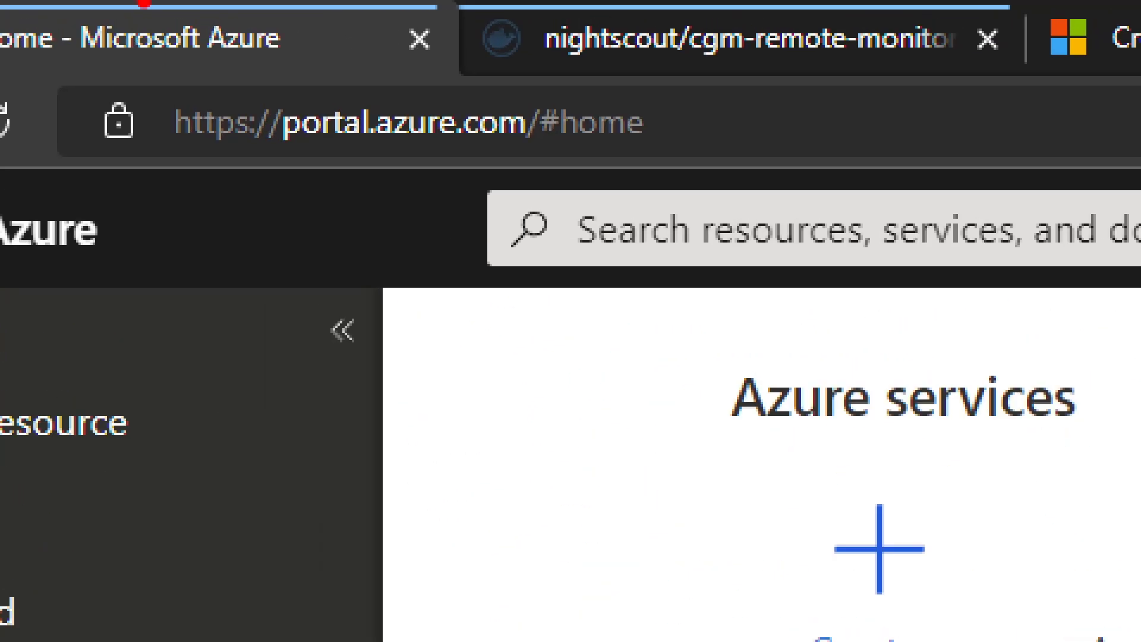
pyautogui.moveTo(235, 73)
pyautogui.mouseDown()
pyautogui.moveTo(362, 121)
pyautogui.moveTo(580, 171)
pyautogui.mouseUp()
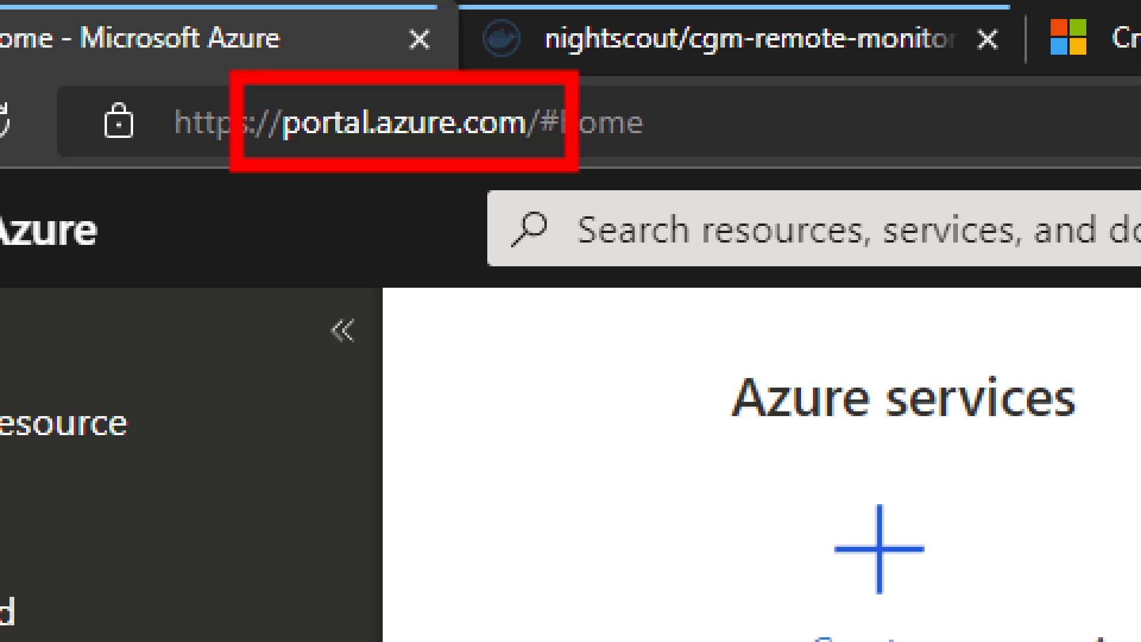
pyautogui.press('Escape')
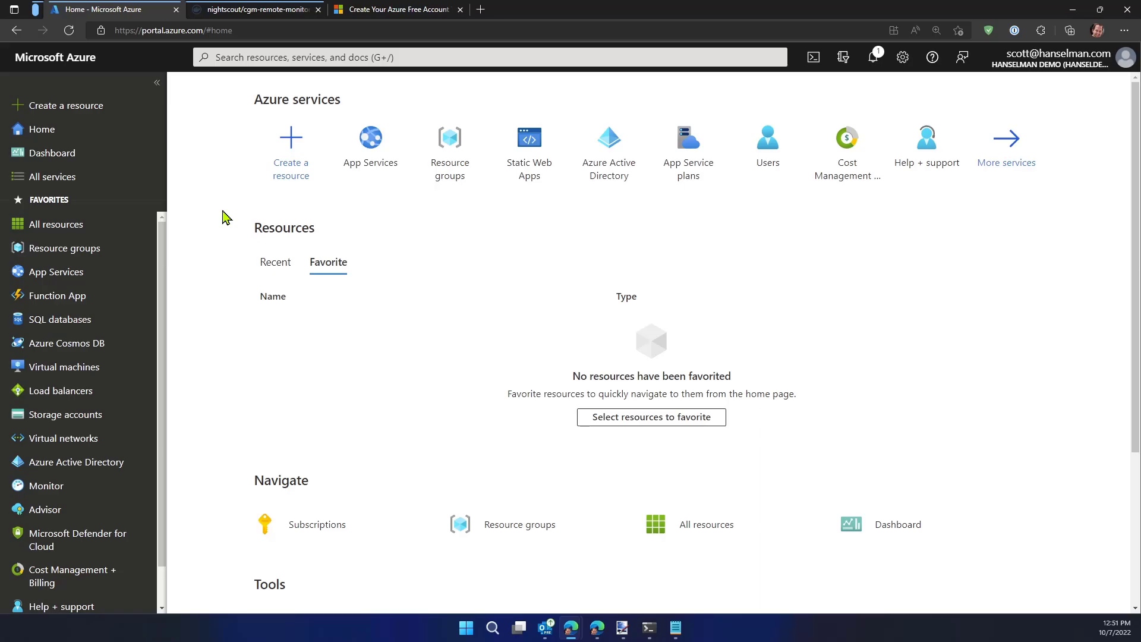
pyautogui.hotkey('ctrl', '1')
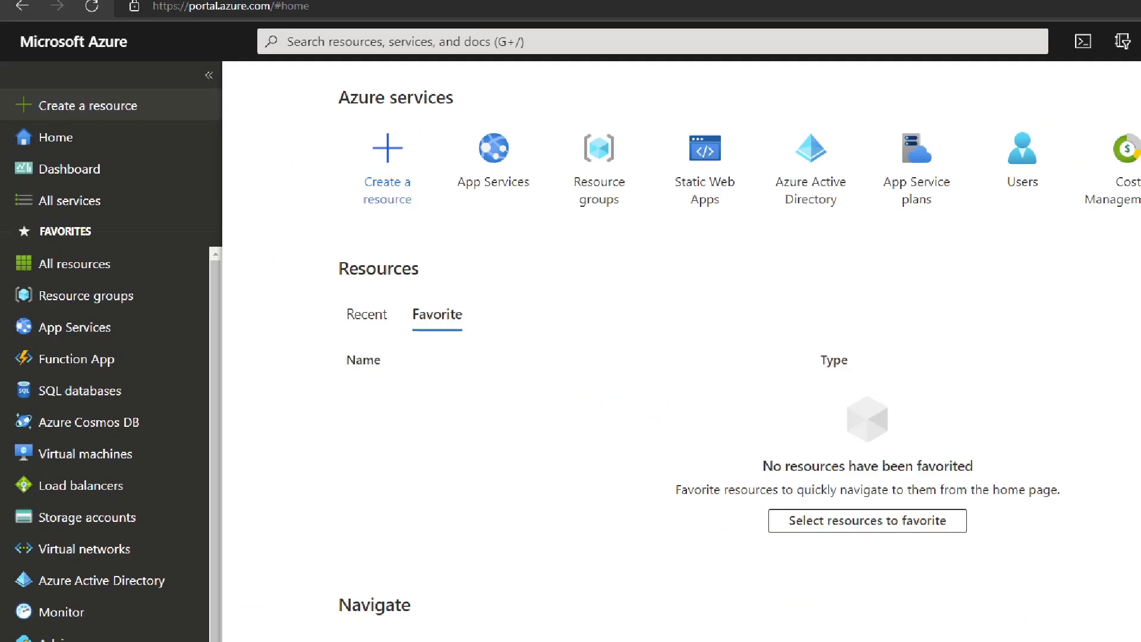
pyautogui.click(49, 95)
pyautogui.moveTo(6, 70); pyautogui.dragTo(293, 165)
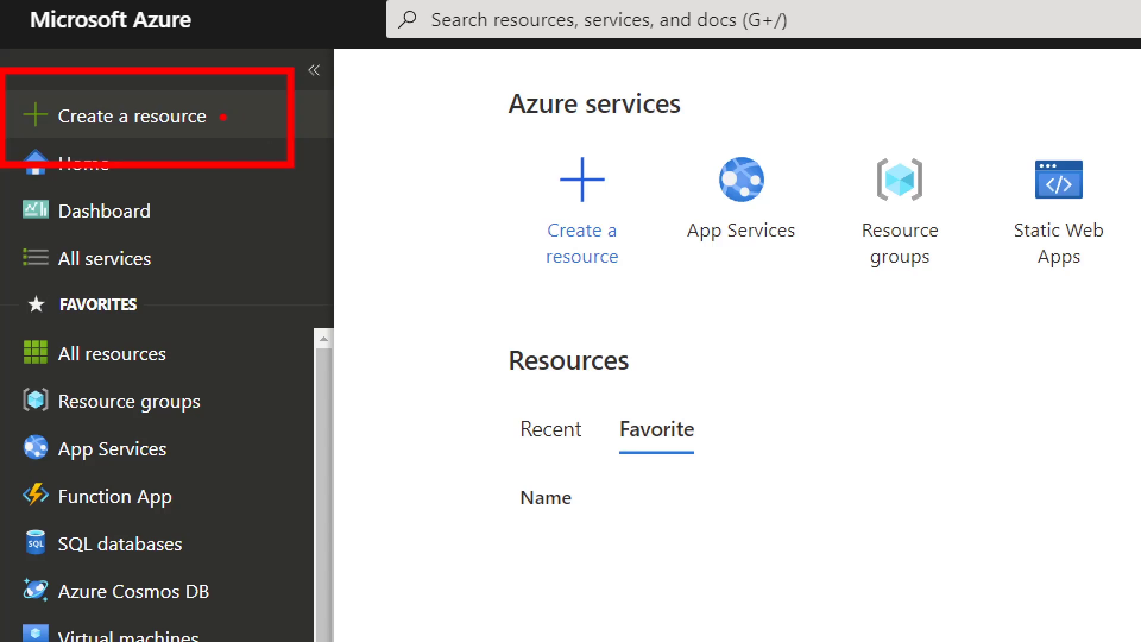
pyautogui.moveTo(219, 115); pyautogui.dragTo(303, 51)
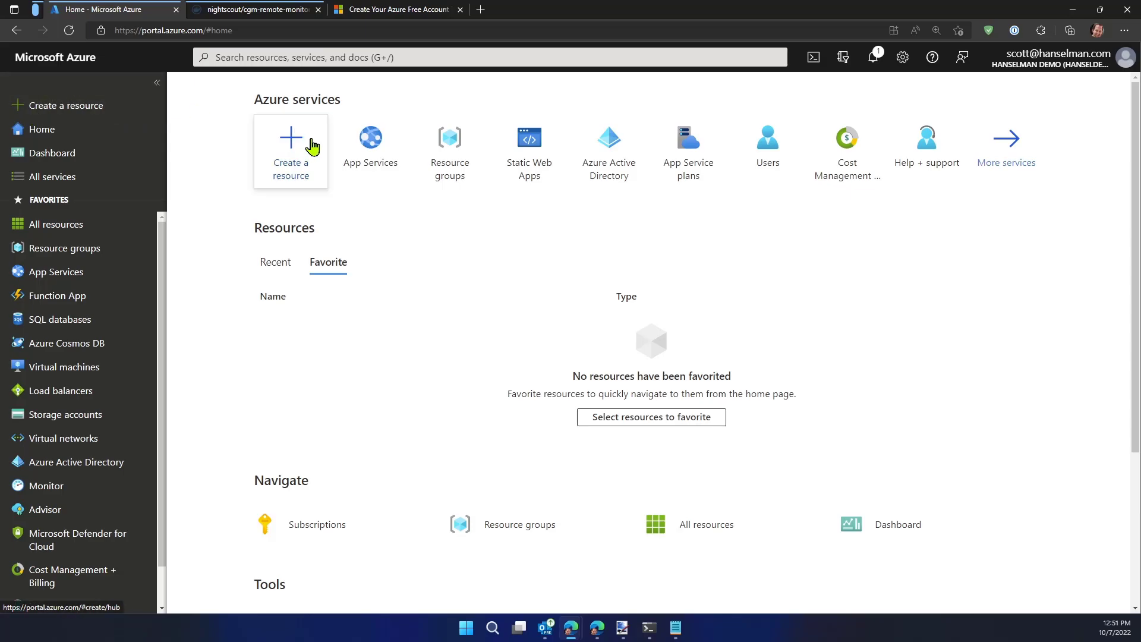
# Open the Azure portal page for creating a resource
pyautogui.click(79, 120)
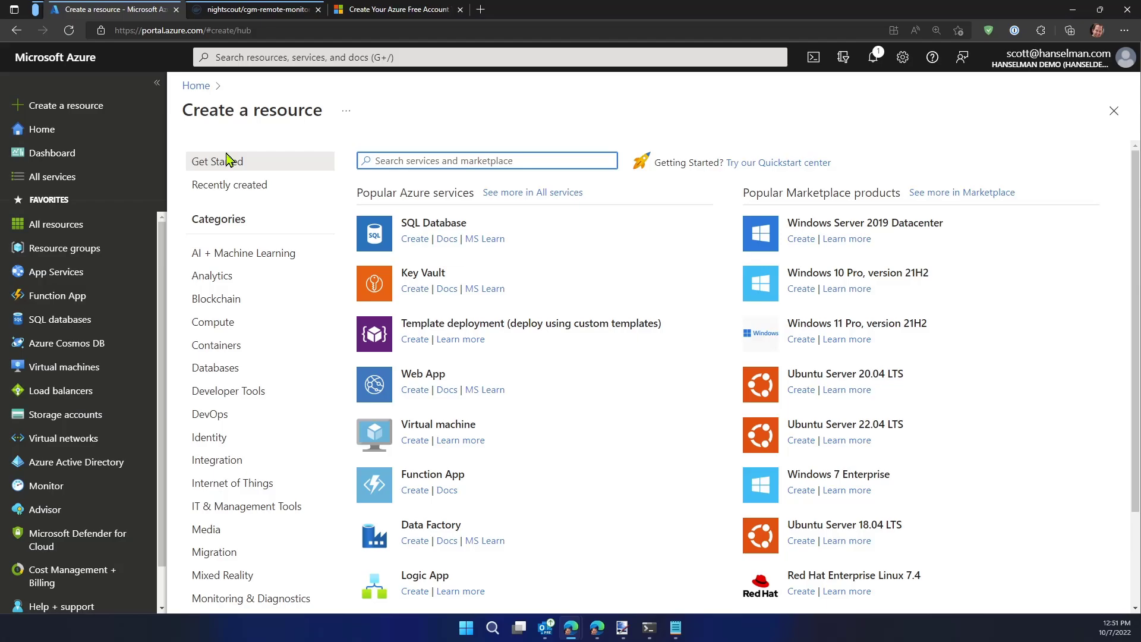
pyautogui.hotkey('ctrl', '+')
pyautogui.hotkey('ctrl', '+')
pyautogui.hotkey('ctrl', '+')
pyautogui.hotkey('ctrl', '+')
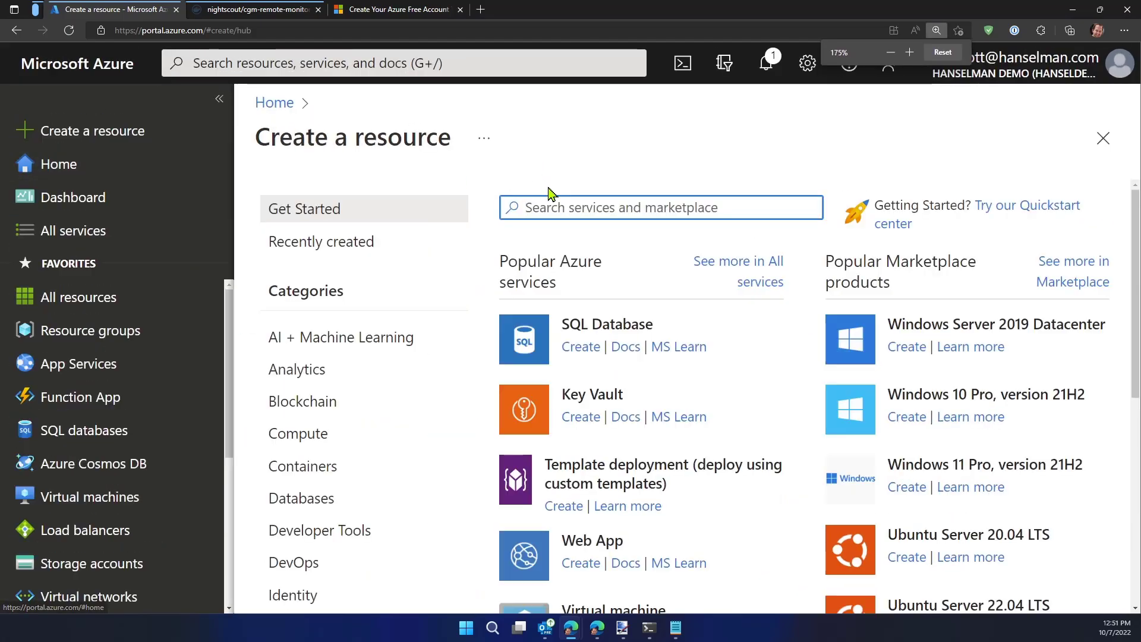
# Search the marketplace for "mongo" and start creating an Azure Cosmos DB API for MongoDB account
pyautogui.click(553, 208)
pyautogui.write('mongo')
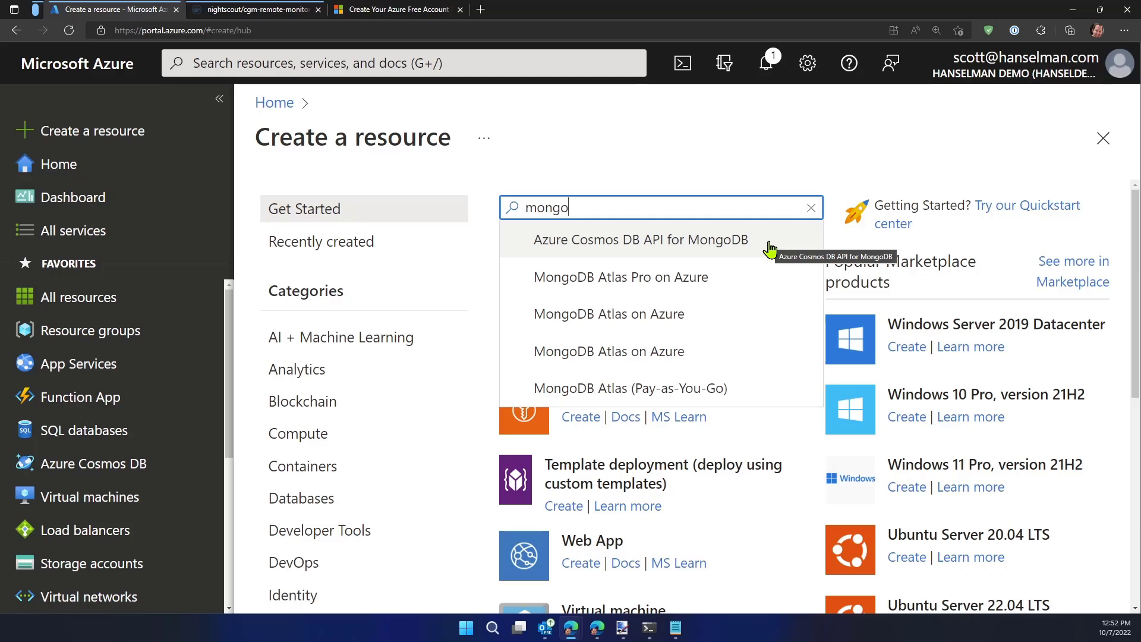
pyautogui.click(707, 248)
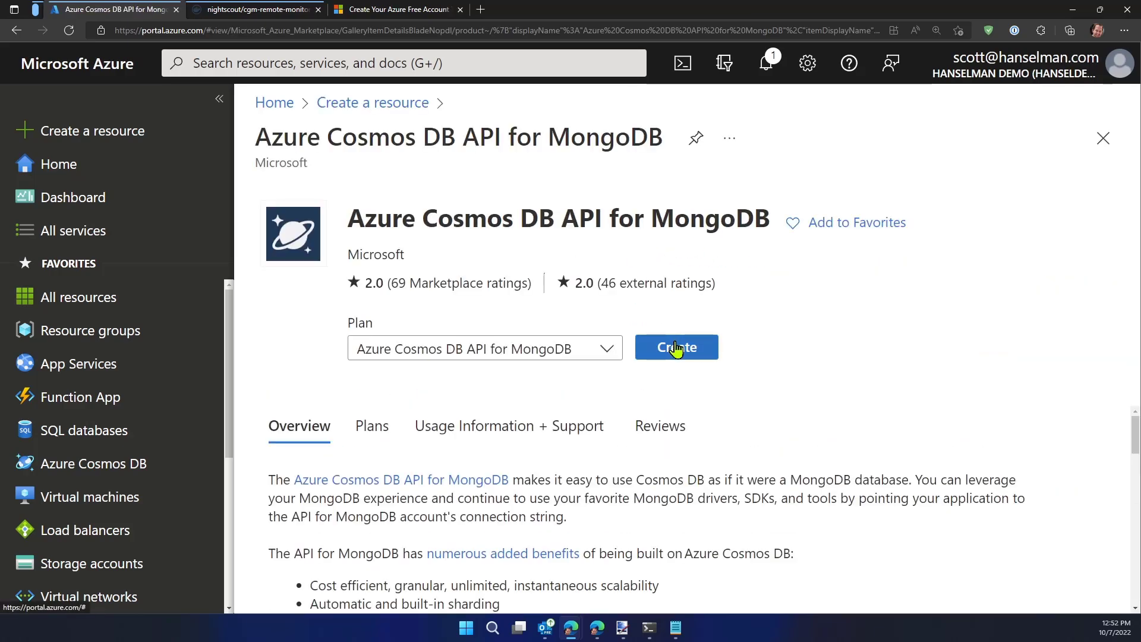
pyautogui.click(676, 349)
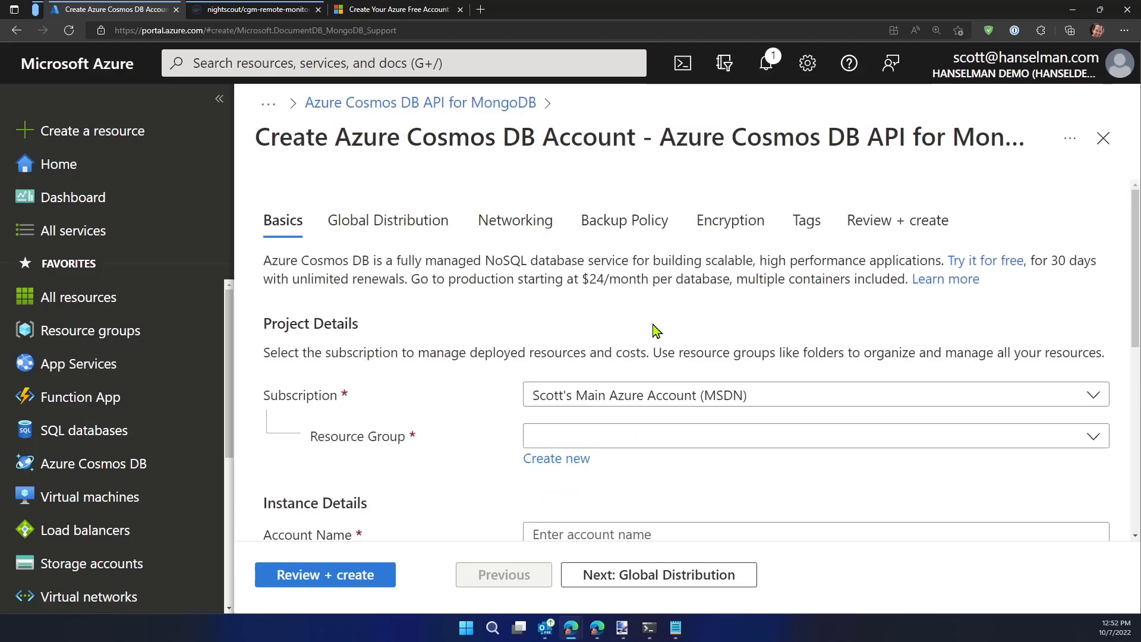
# Set the new Cosmos DB account's subscription to 3-Month Free Trial
pyautogui.hotkey('ctrl', '-')
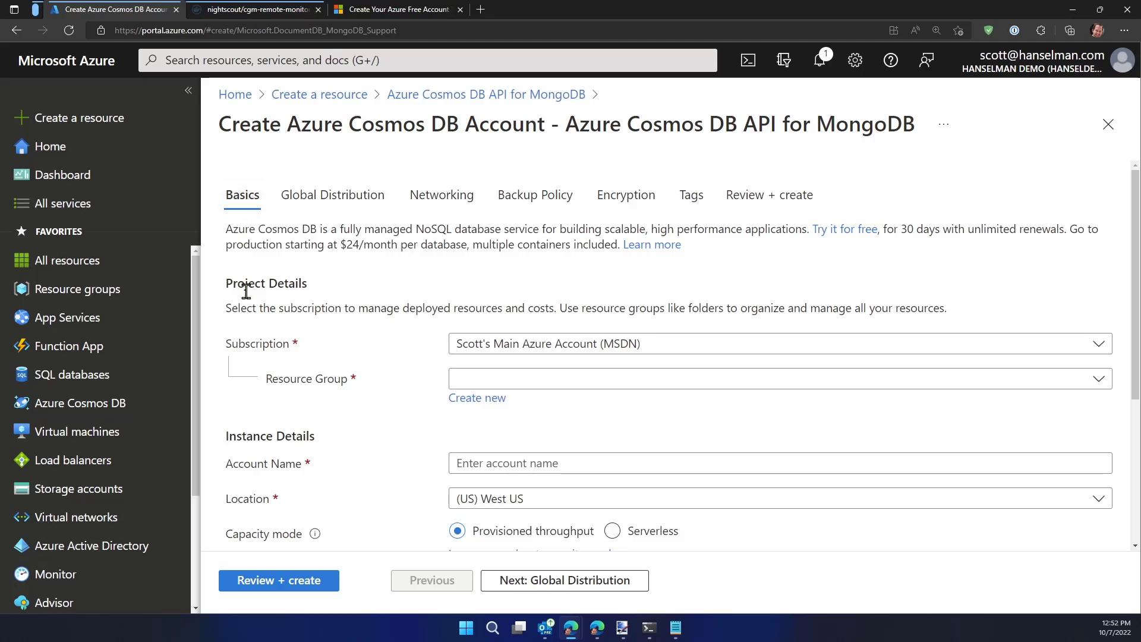
pyautogui.click(518, 346)
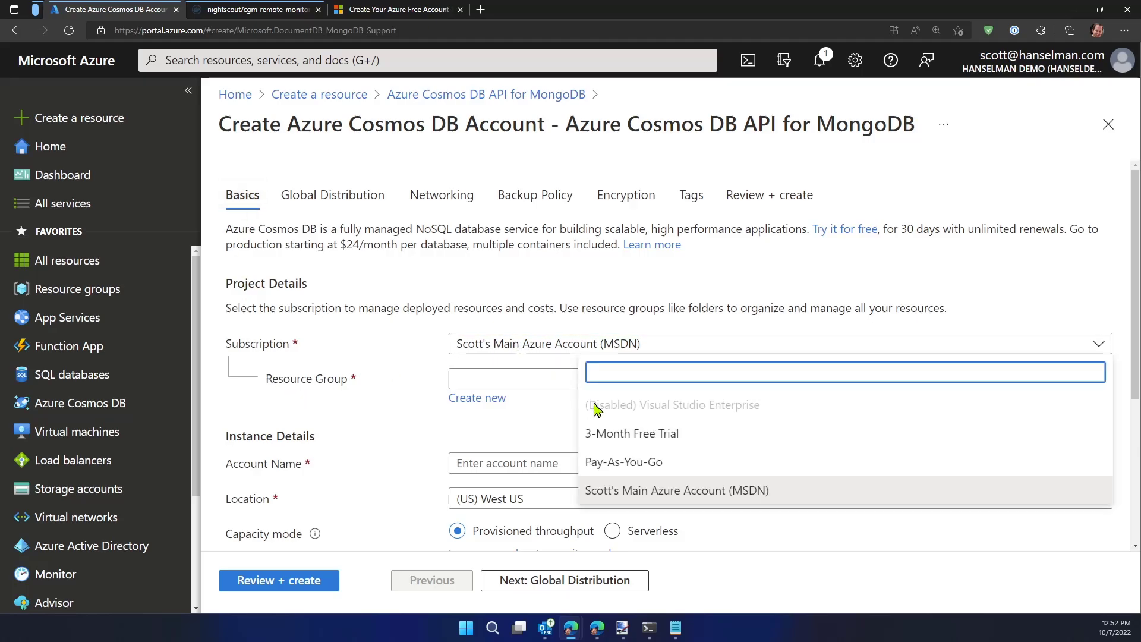
pyautogui.click(647, 439)
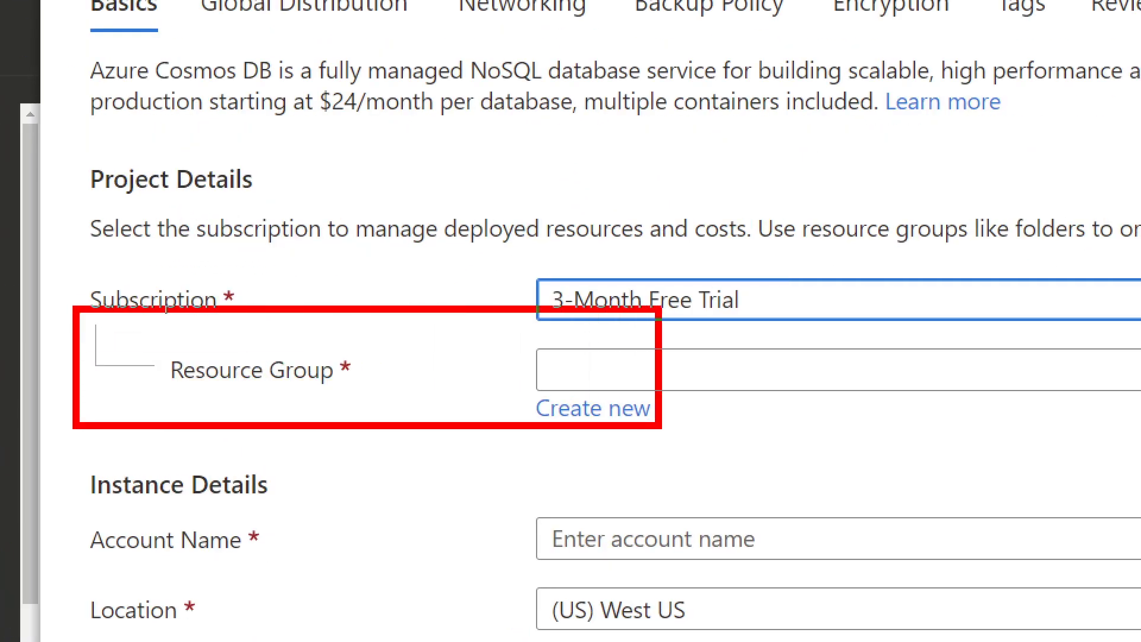
pyautogui.moveTo(521, 49)
pyautogui.mouseDown()
pyautogui.moveTo(587, 337)
pyautogui.moveTo(468, 75)
pyautogui.moveTo(458, 77)
pyautogui.mouseUp()
pyautogui.moveTo(541, 120); pyautogui.dragTo(547, 118)
pyautogui.moveTo(706, 117)
pyautogui.mouseDown()
pyautogui.moveTo(690, 156)
pyautogui.moveTo(708, 176)
pyautogui.mouseUp()
pyautogui.moveTo(528, 202); pyautogui.dragTo(763, 200)
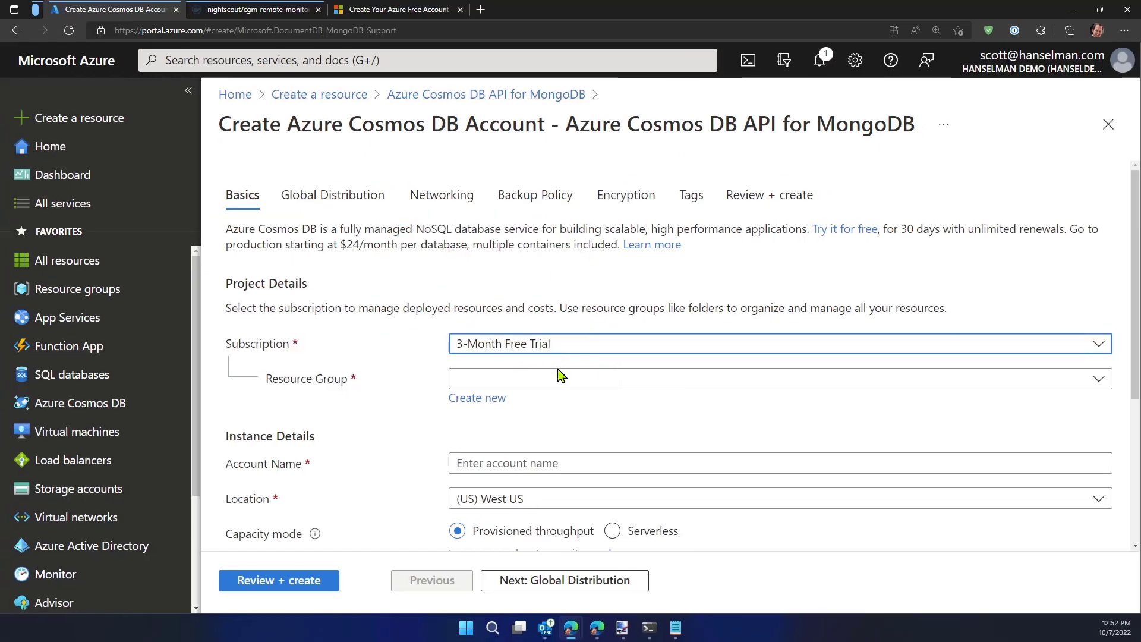
# Create a new resource group named nightscoutfree for the Cosmos DB account
pyautogui.click(724, 376)
pyautogui.click(498, 399)
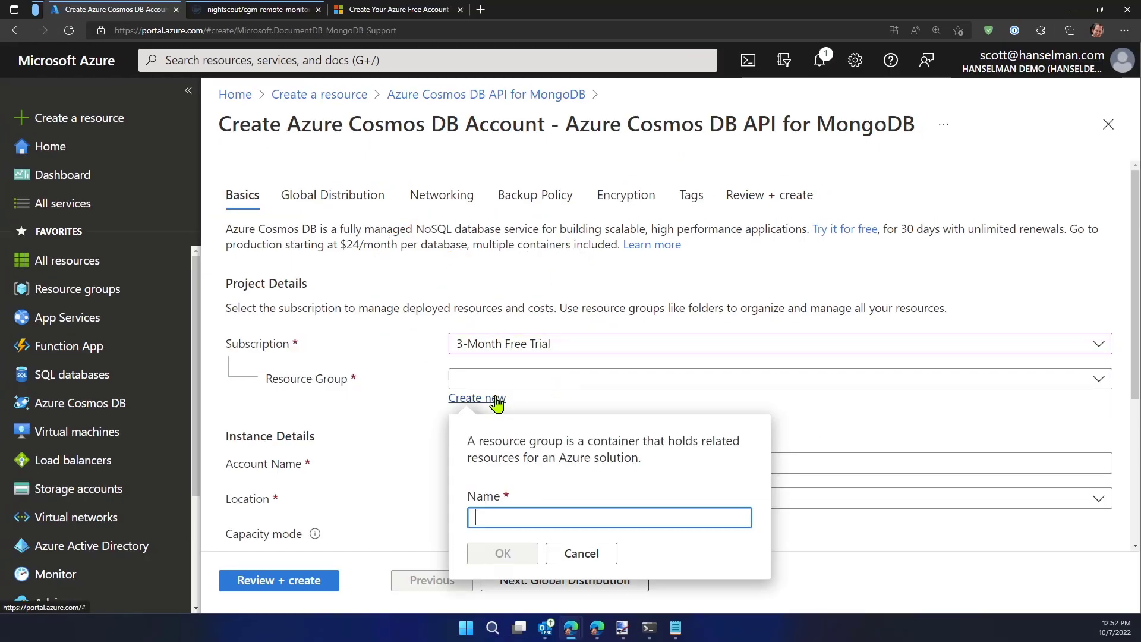
pyautogui.write('mongo')
pyautogui.hotkey('ctrl', 'a')
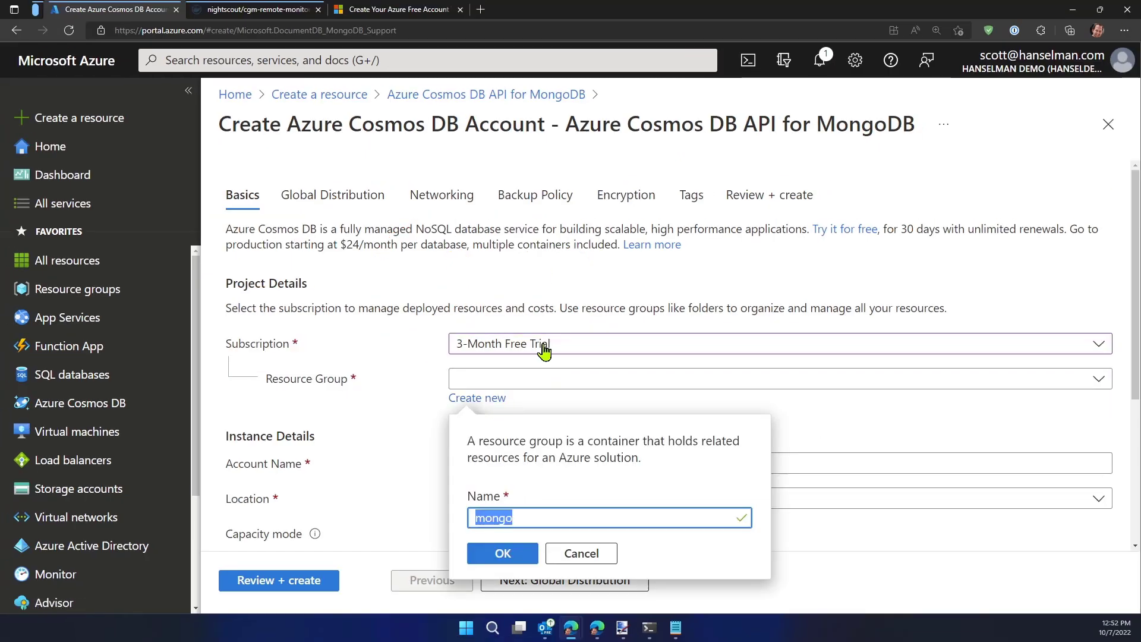
pyautogui.write('nightscoutfree')
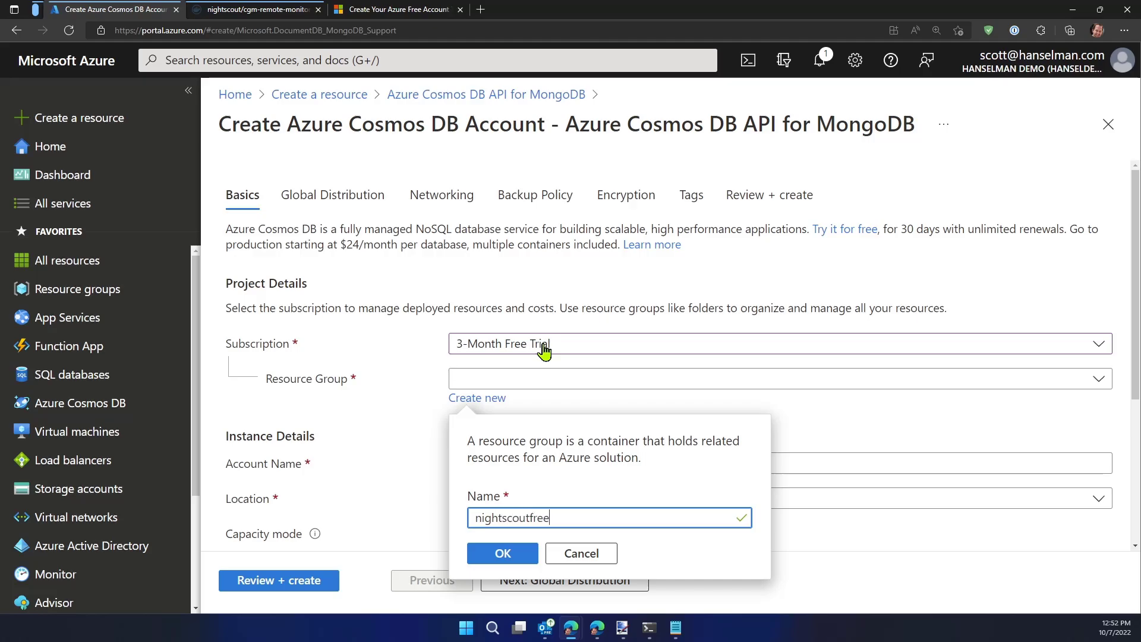
pyautogui.click(529, 555)
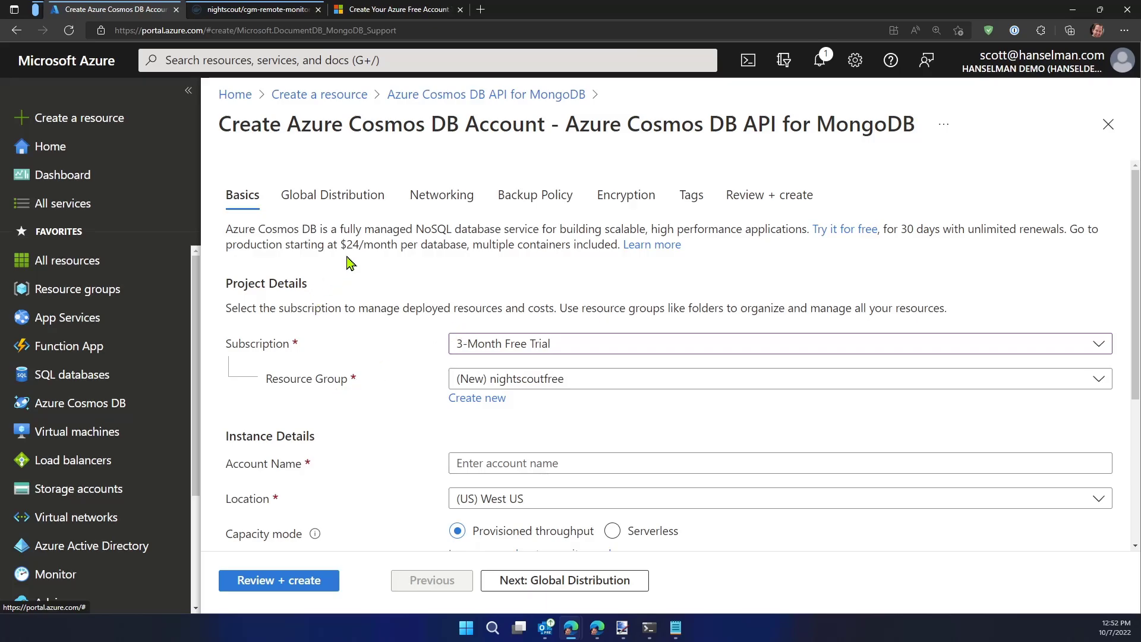
# Name the Cosmos DB account nightscoutdb in the instance details
pyautogui.scroll(-2, 354, 259)
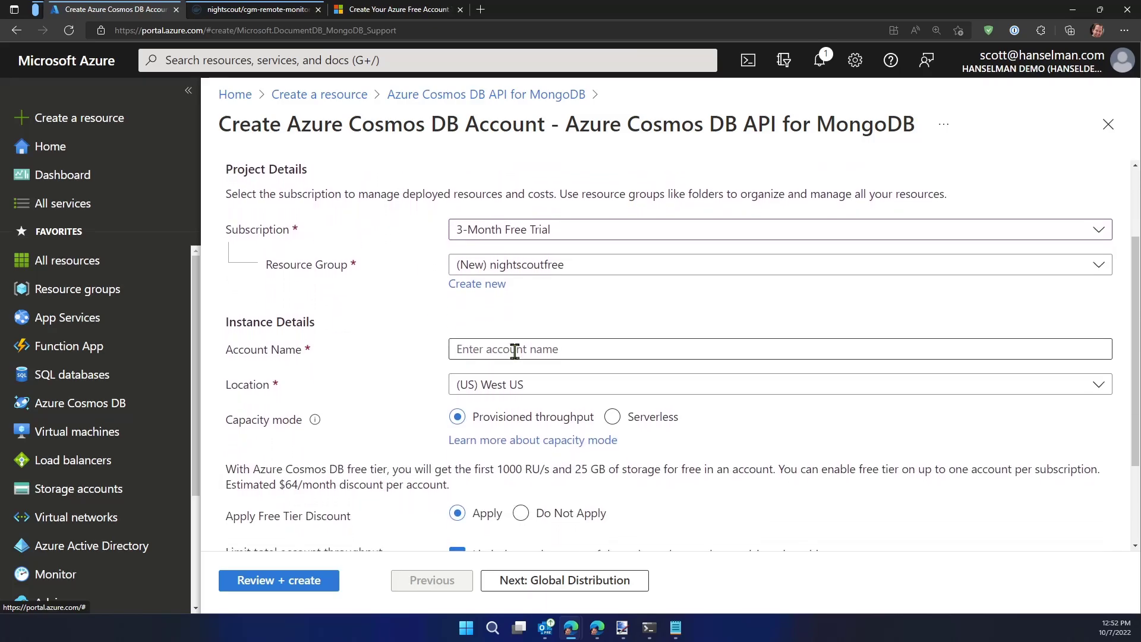
pyautogui.click(515, 351)
pyautogui.write('nightscoutdb')
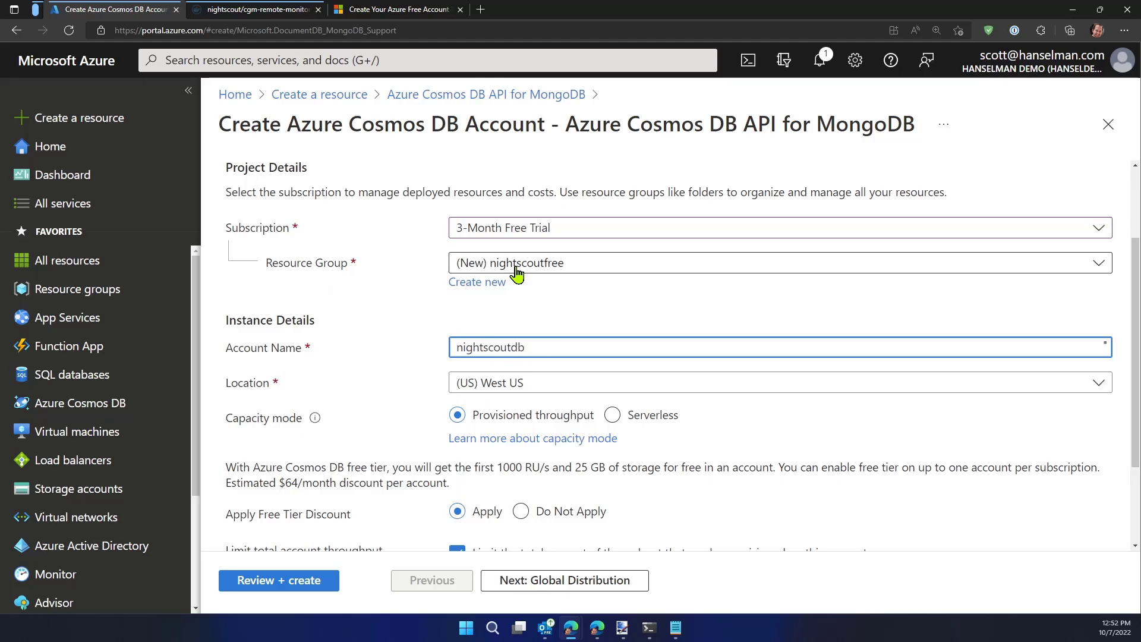
pyautogui.press('Tab')
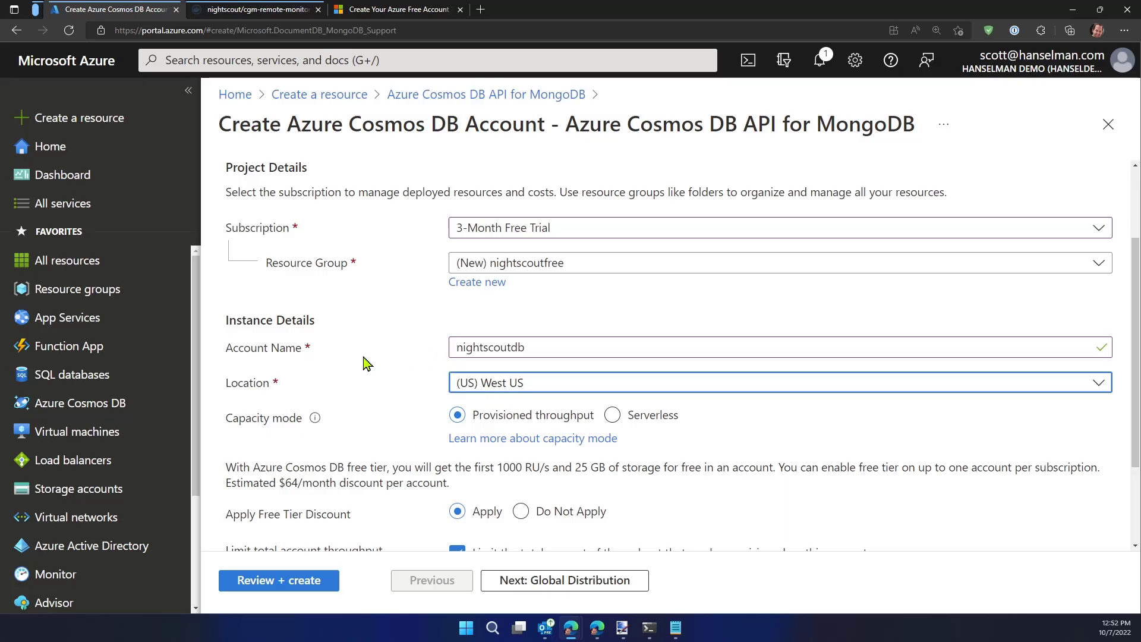
# Examine the free tier discount, the total account throughput limit, and the free tier's throughput and storage allowance
pyautogui.scroll(-1, 371, 345)
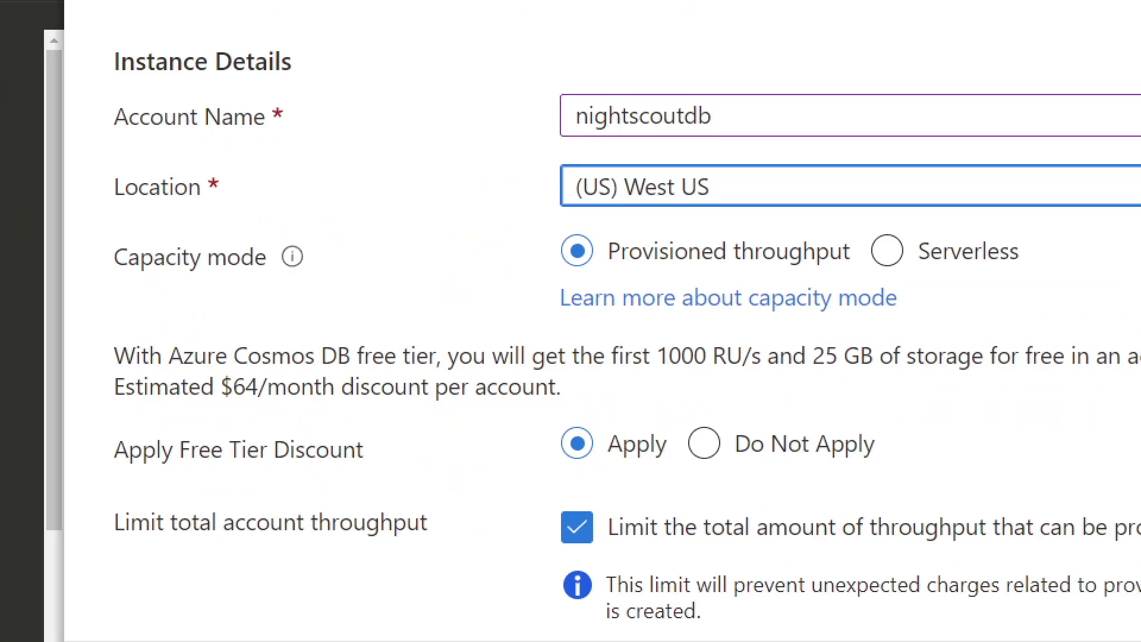
pyautogui.moveTo(43, 387); pyautogui.dragTo(968, 493)
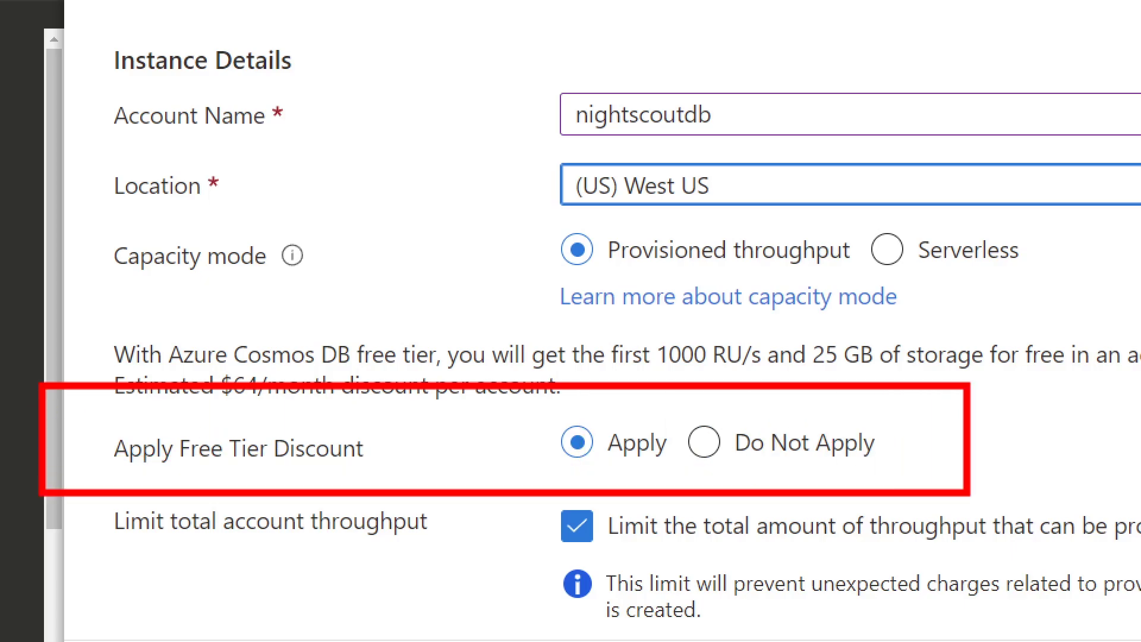
pyautogui.moveTo(151, 467)
pyautogui.mouseDown()
pyautogui.moveTo(230, 481)
pyautogui.moveTo(200, 476)
pyautogui.moveTo(355, 466)
pyautogui.mouseUp()
pyautogui.moveTo(247, 480); pyautogui.dragTo(330, 479)
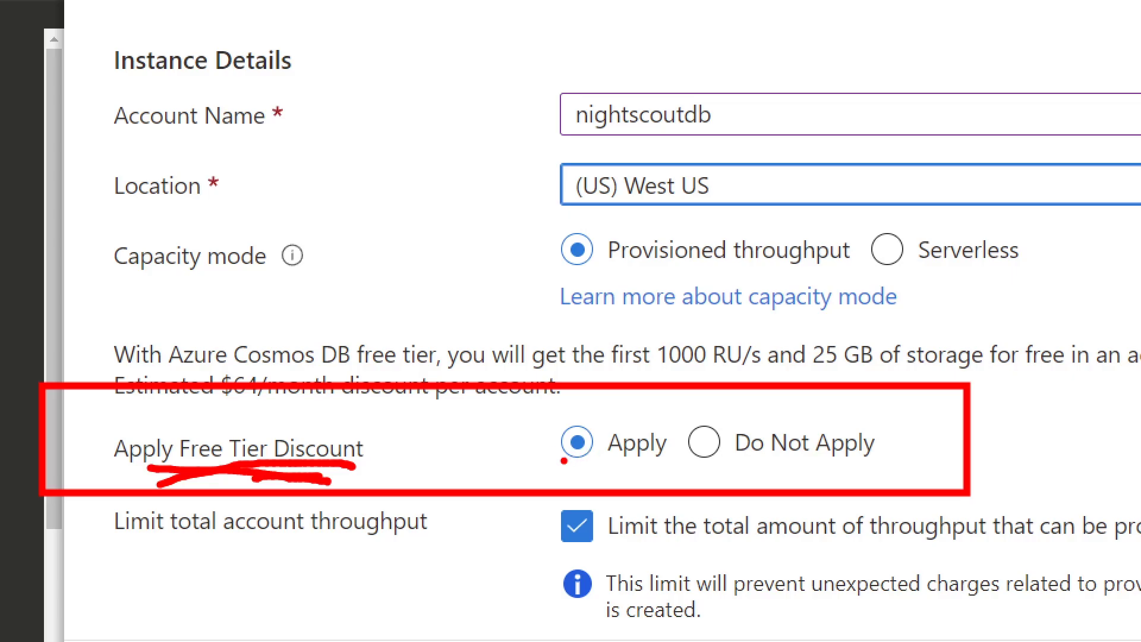
pyautogui.moveTo(479, 488); pyautogui.dragTo(565, 459)
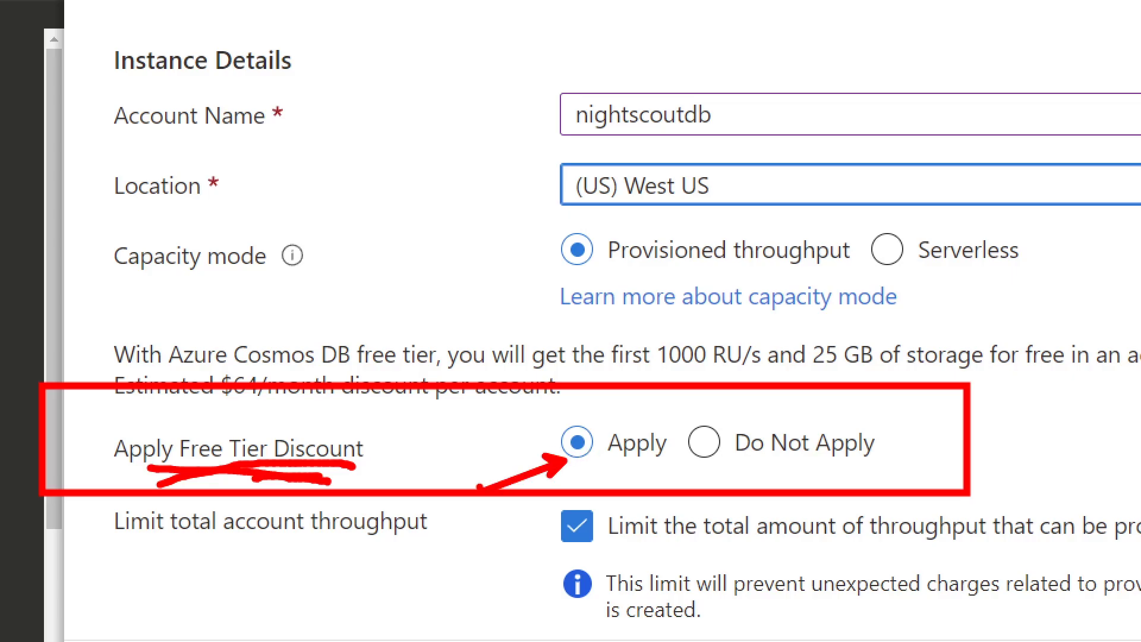
pyautogui.press('Escape')
pyautogui.hotkey('ctrl', '1')
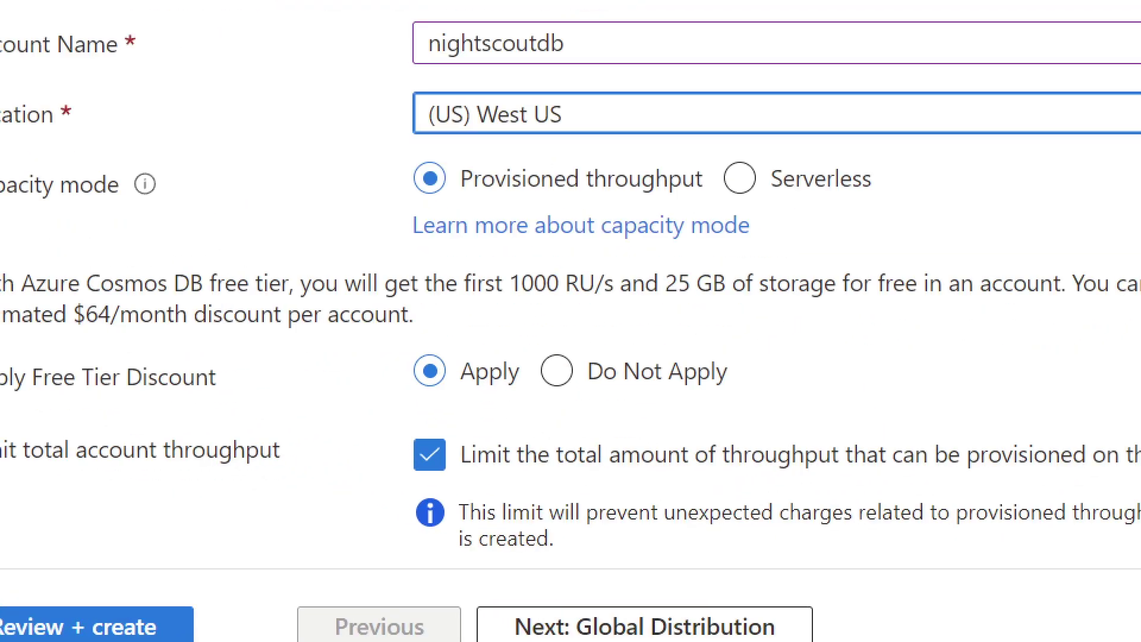
pyautogui.click(416, 531)
pyautogui.moveTo(9, 410); pyautogui.dragTo(379, 486)
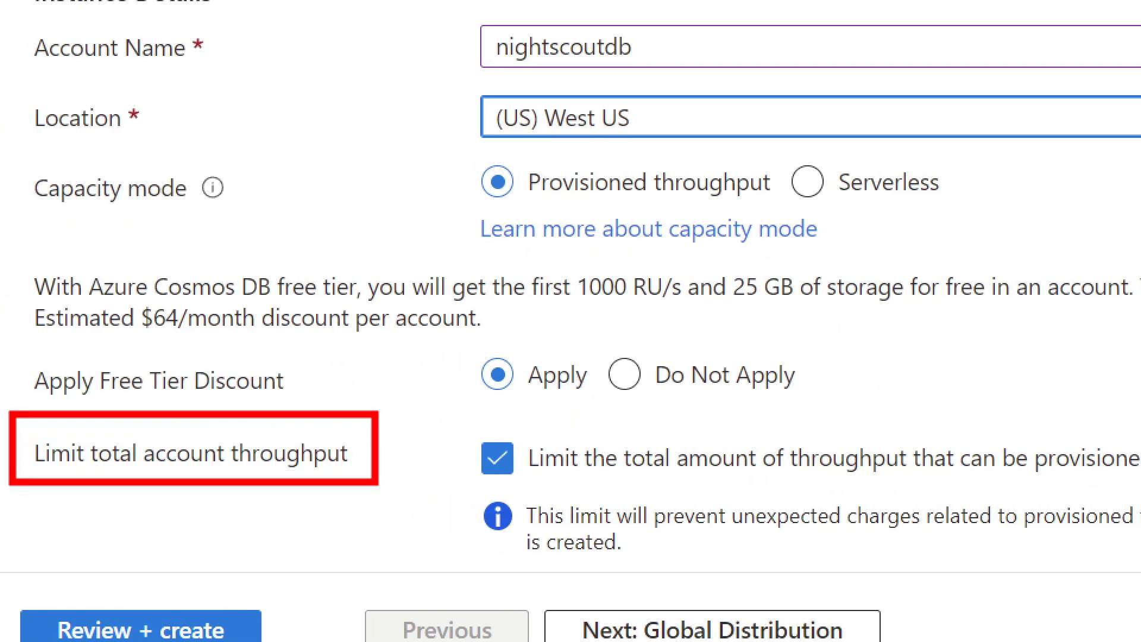
pyautogui.moveTo(481, 484); pyautogui.dragTo(382, 531)
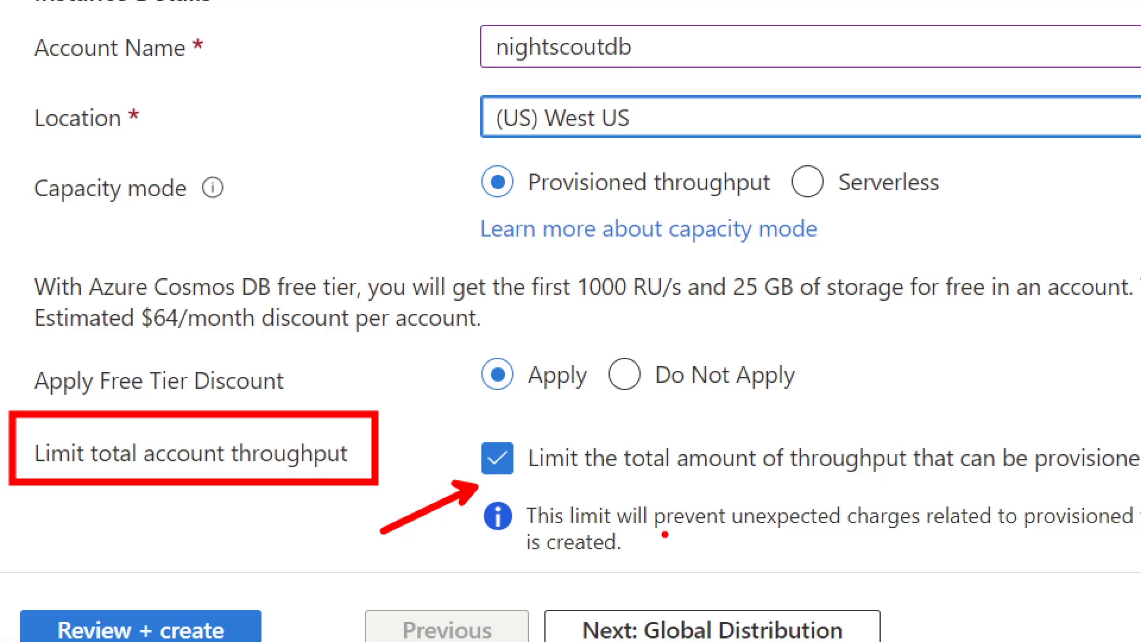
pyautogui.moveTo(666, 535); pyautogui.dragTo(907, 525)
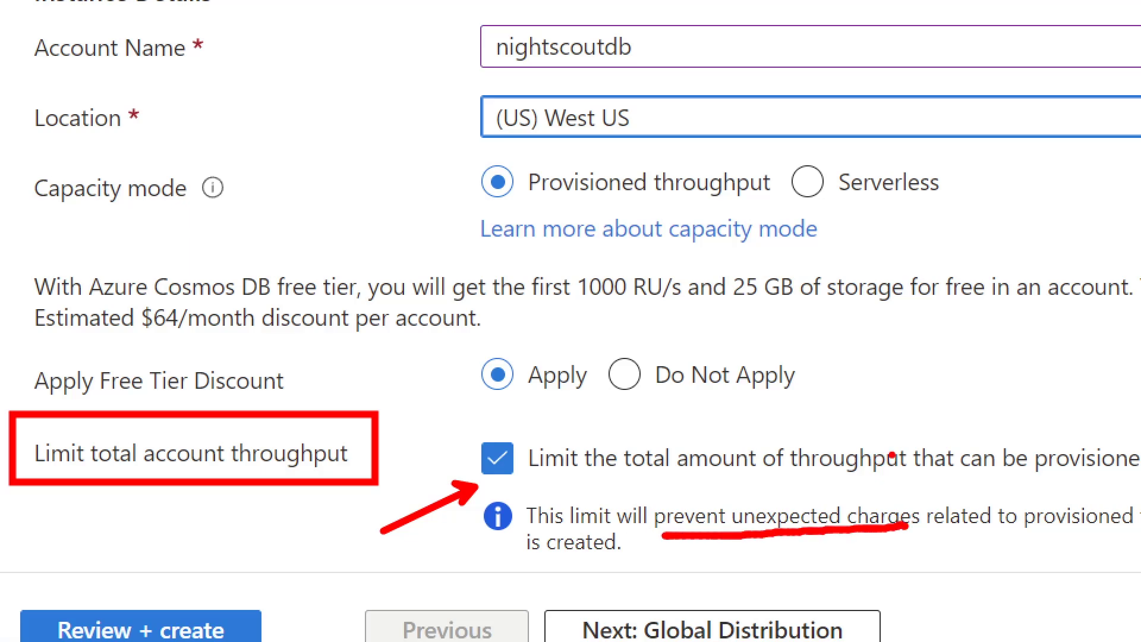
pyautogui.press('Escape')
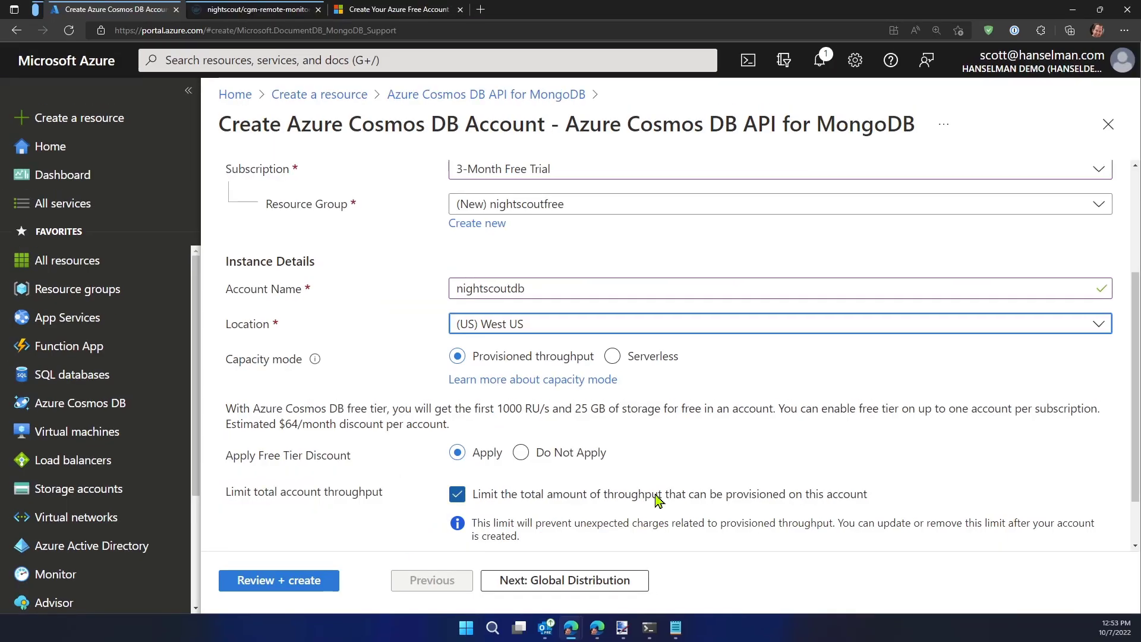
pyautogui.moveTo(565, 410); pyautogui.dragTo(620, 410)
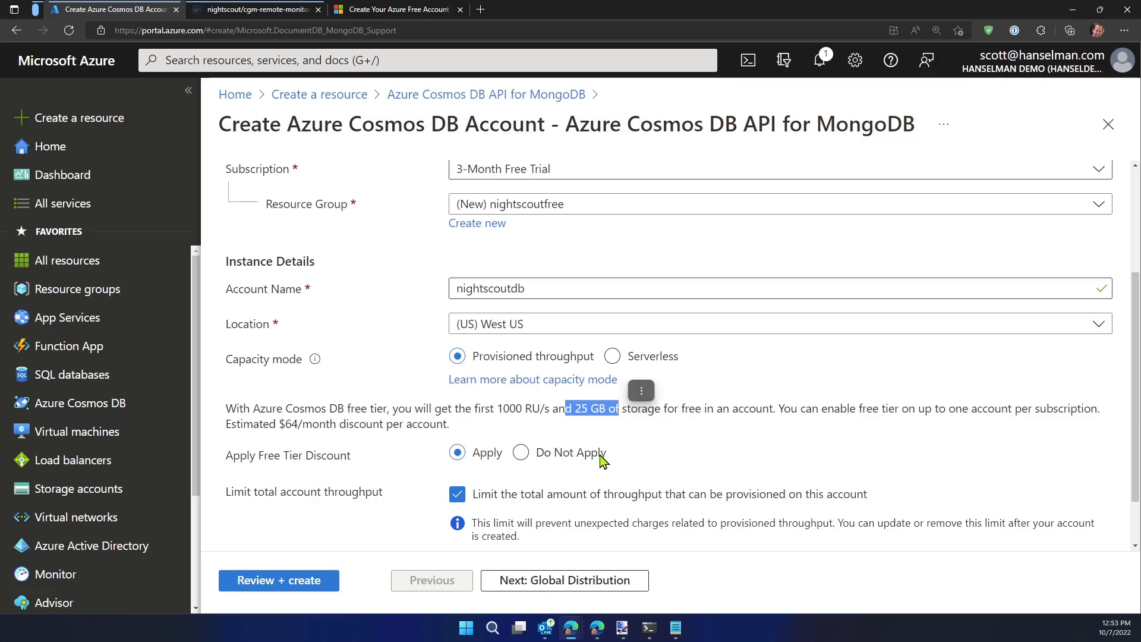
pyautogui.click(394, 408)
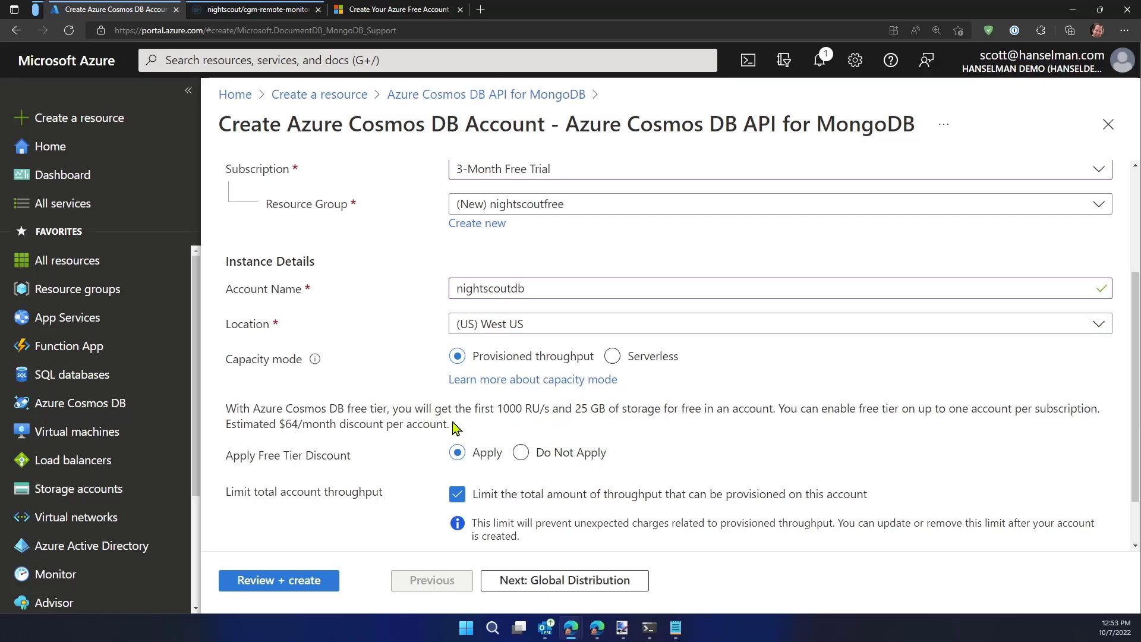
pyautogui.moveTo(495, 408); pyautogui.dragTo(556, 409)
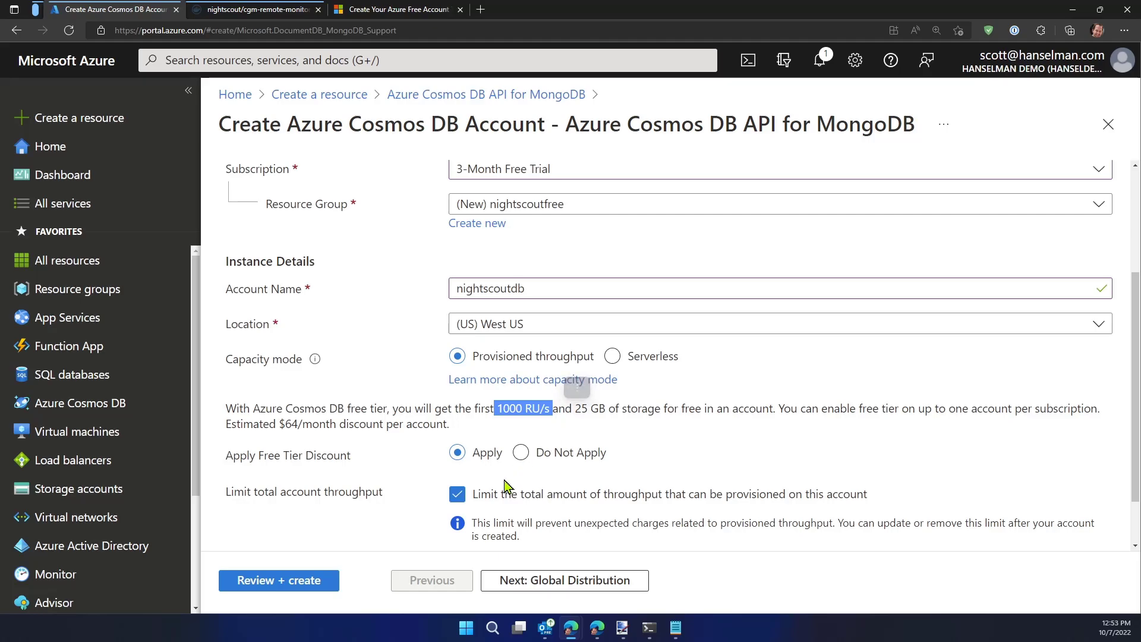
pyautogui.click(383, 416)
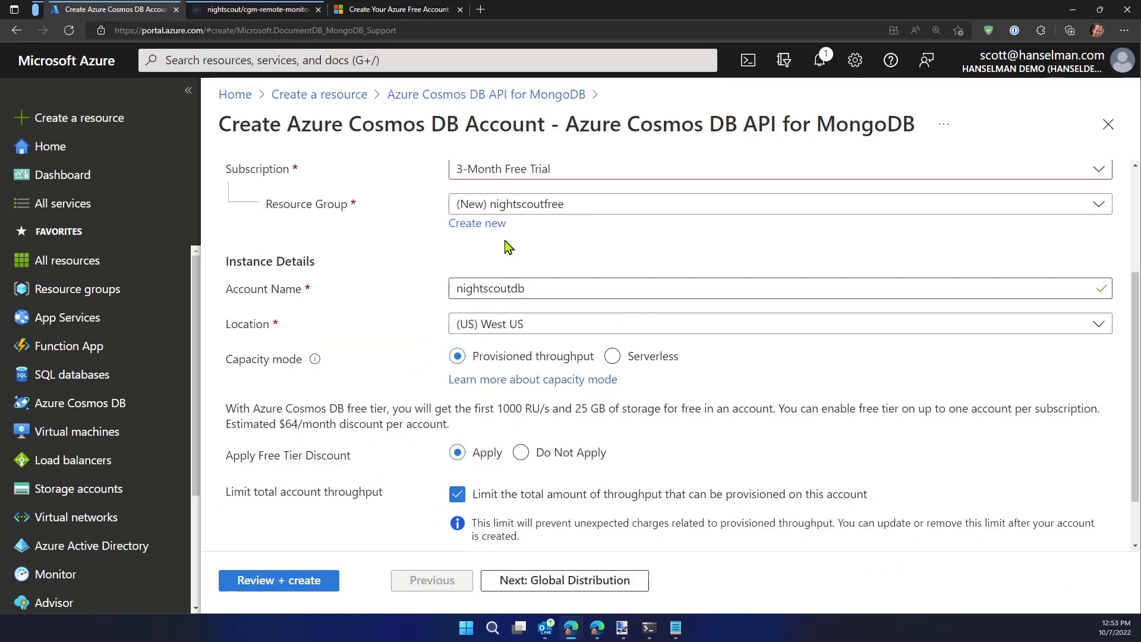
# Review the Cosmos DB account's creation time, location and backup policy summary, and create the account
pyautogui.scroll(1, 513, 245)
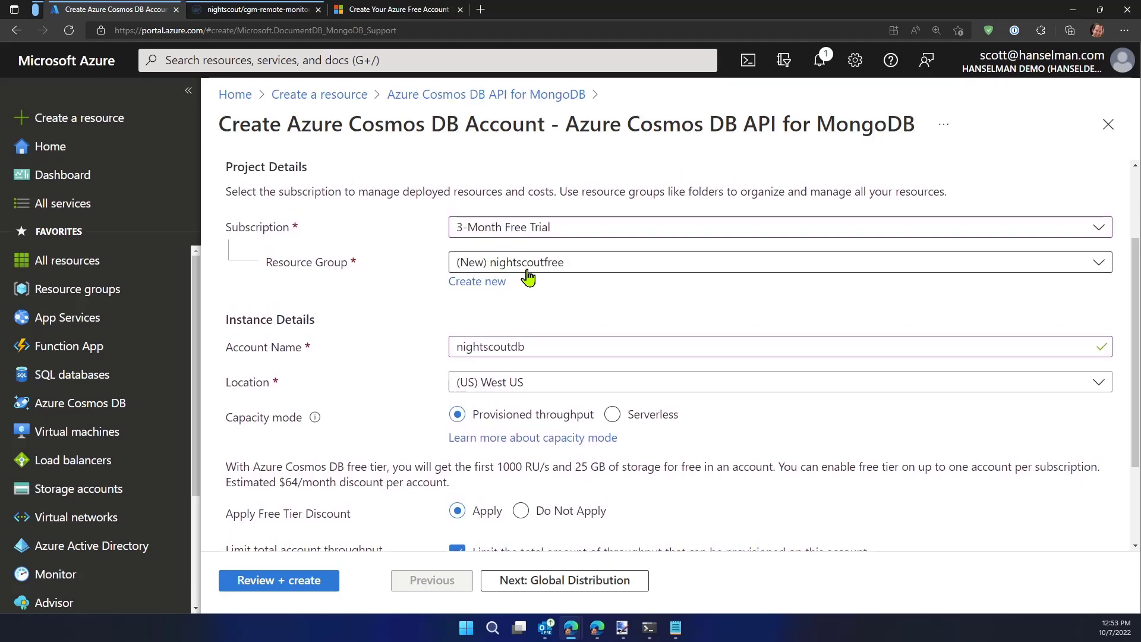
pyautogui.scroll(-1, 423, 339)
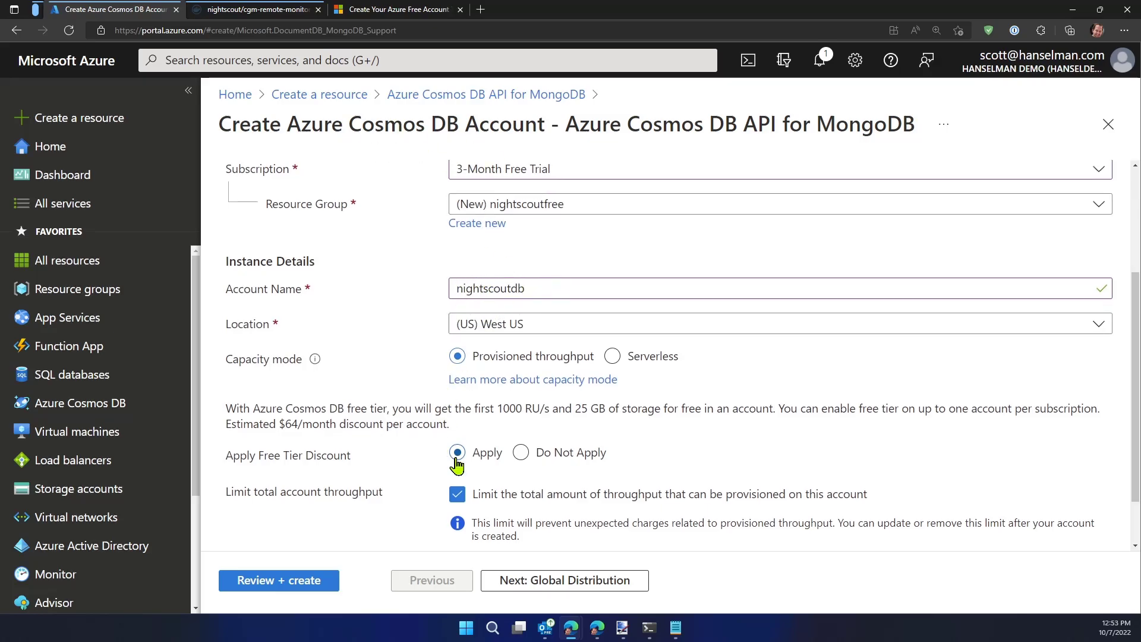
pyautogui.click(288, 586)
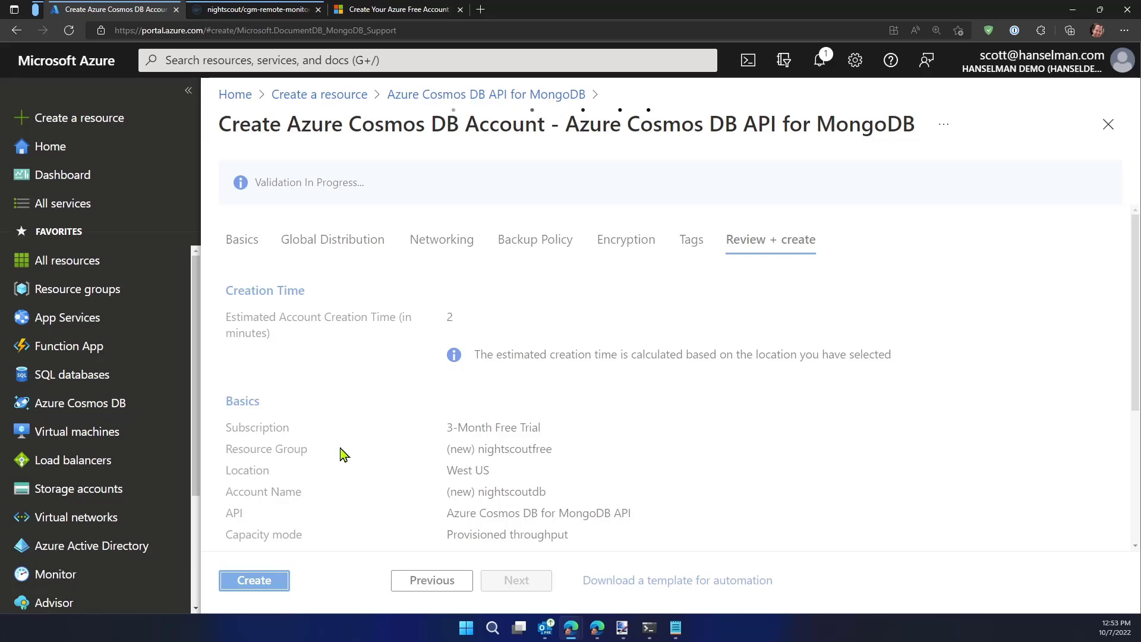
pyautogui.scroll(-1, 350, 378)
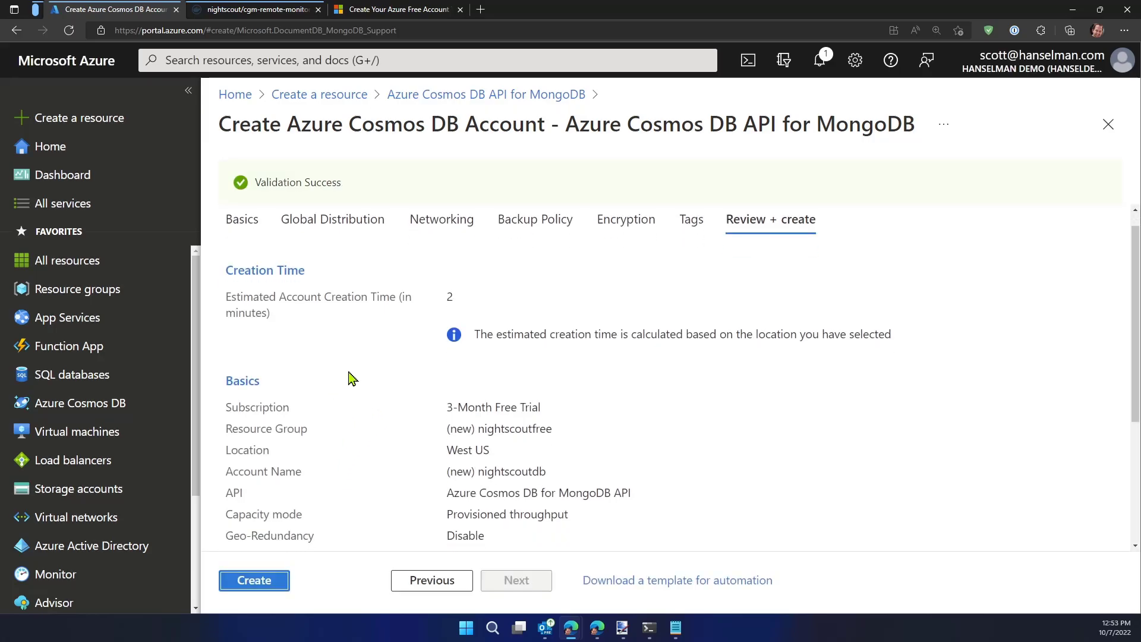
pyautogui.moveTo(425, 273); pyautogui.dragTo(458, 275)
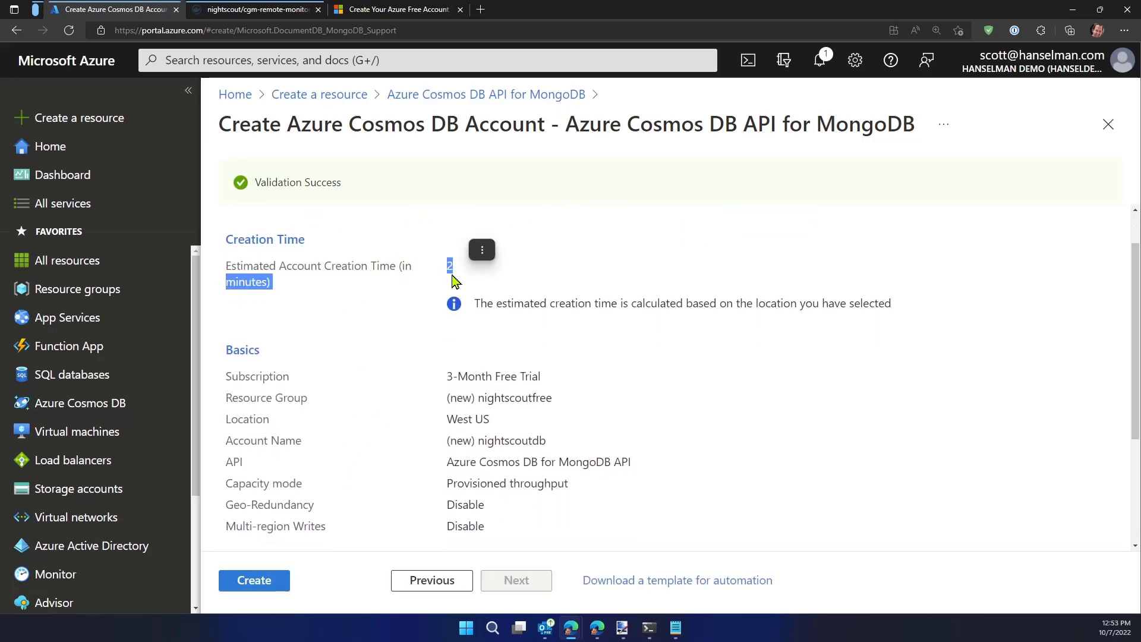
pyautogui.scroll(-1, 525, 392)
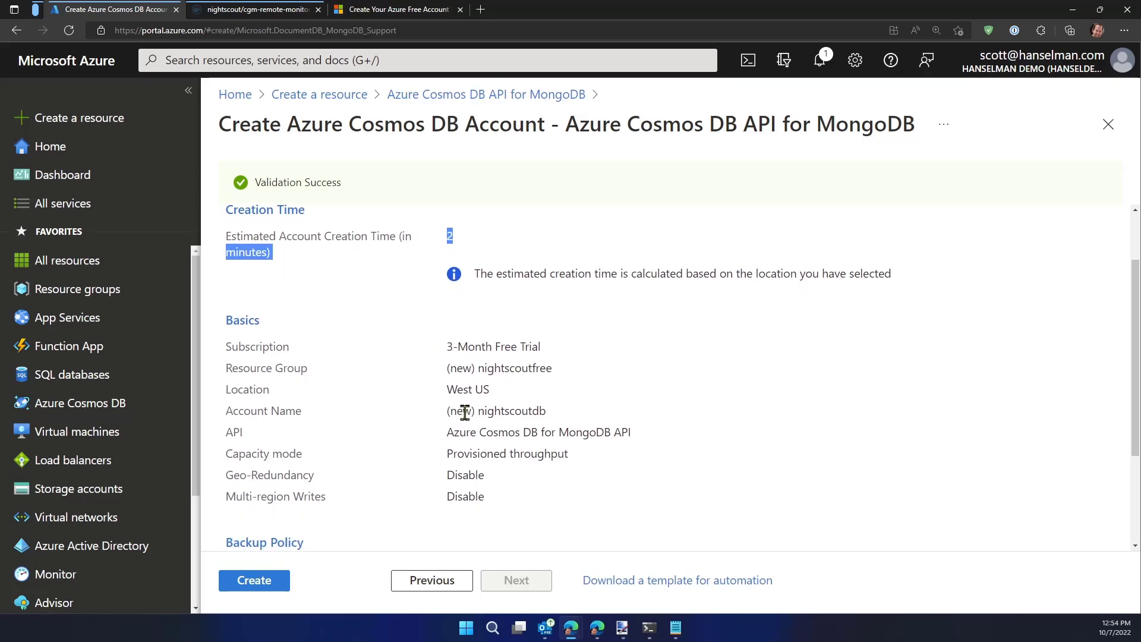
pyautogui.moveTo(447, 369); pyautogui.dragTo(531, 373)
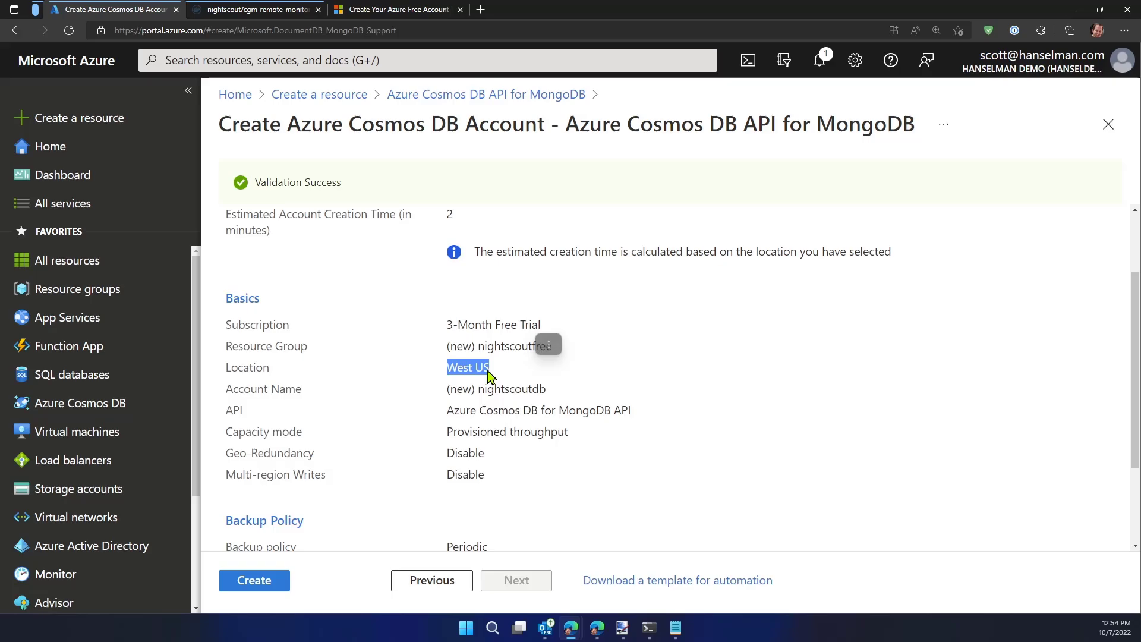
pyautogui.scroll(-3, 351, 471)
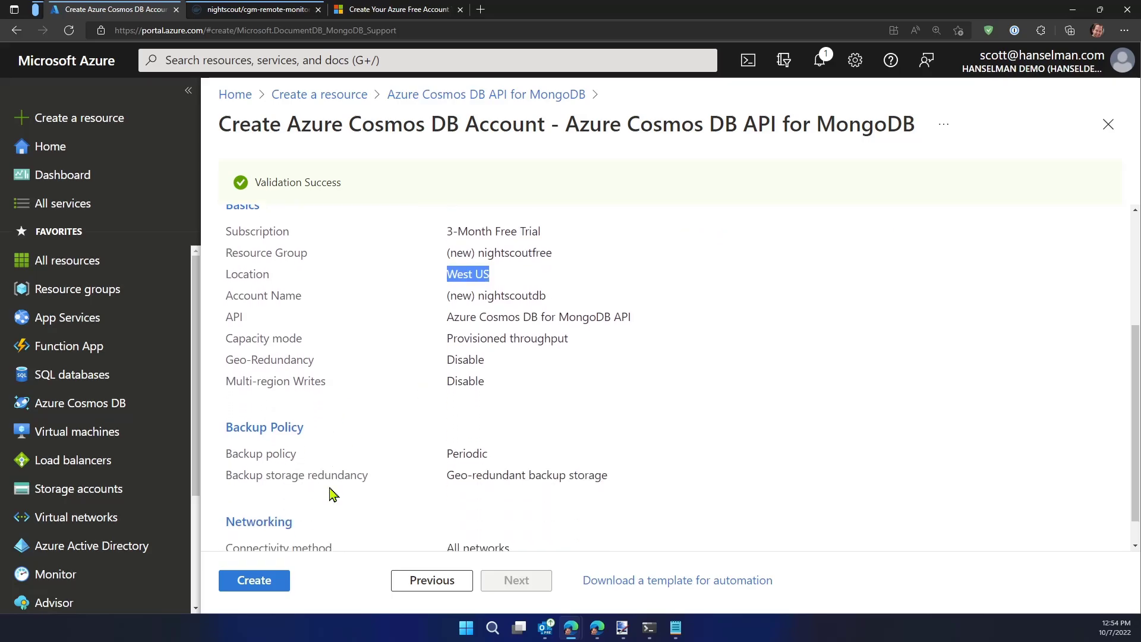
pyautogui.click(255, 580)
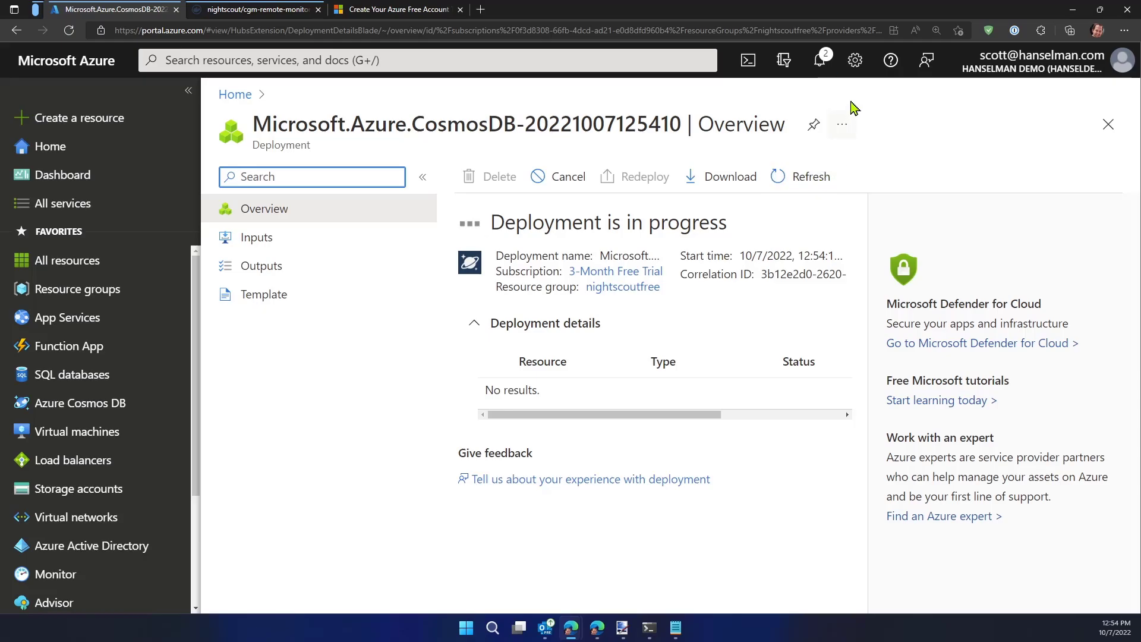
# Check the deployment's progress in the notifications and dismiss the notification about the deleted resource group nightscoutFREE
pyautogui.click(793, 125)
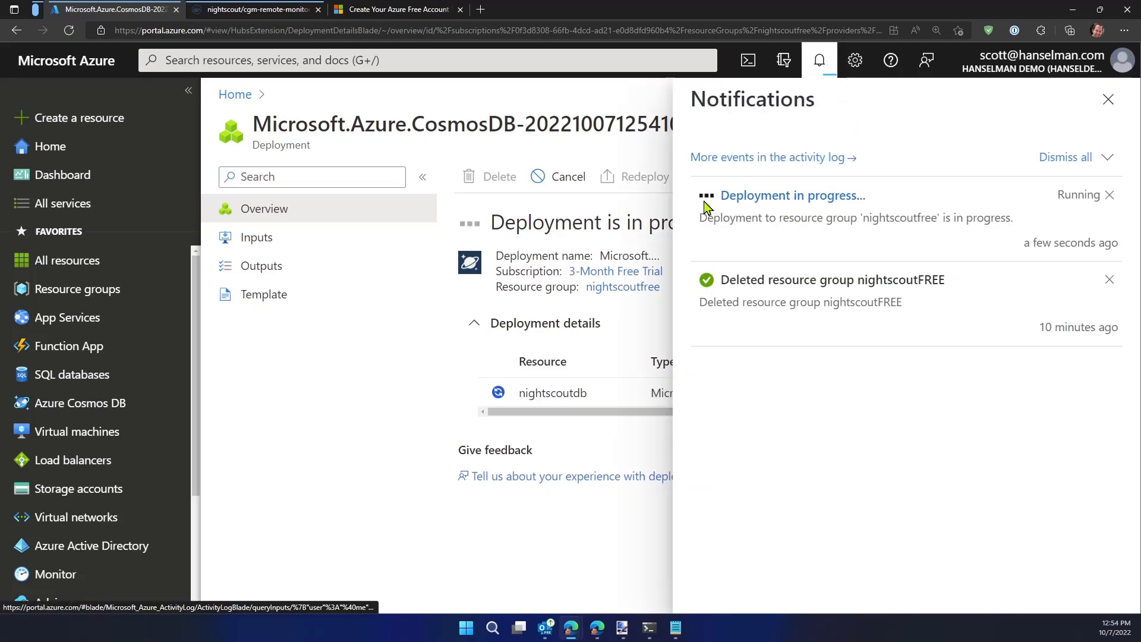
pyautogui.click(1108, 100)
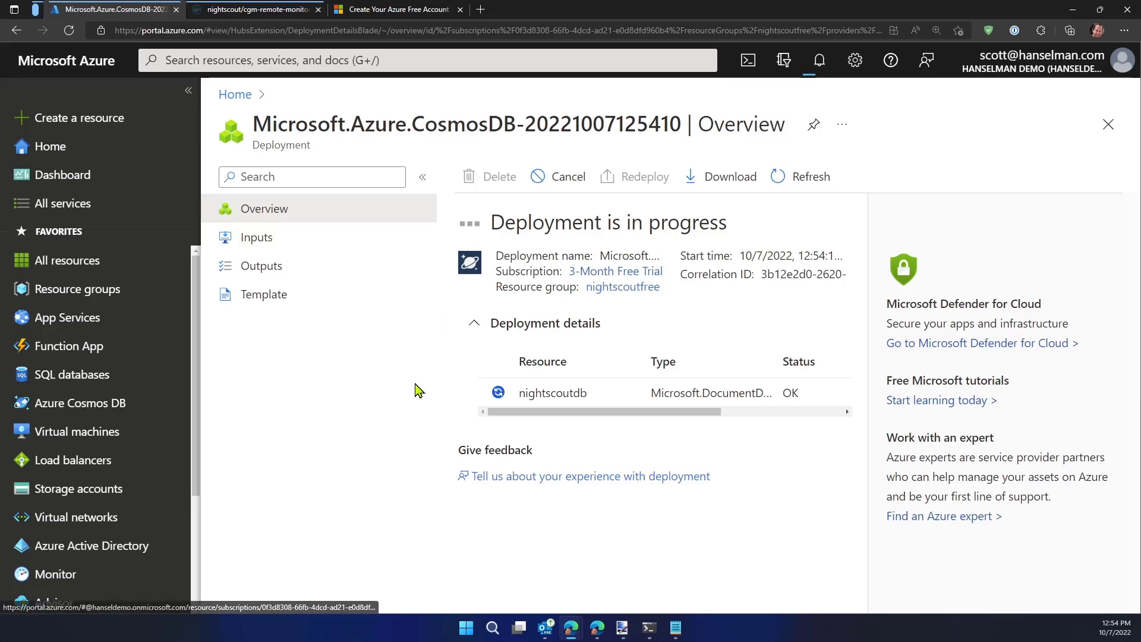
pyautogui.hotkey('ctrl', '-')
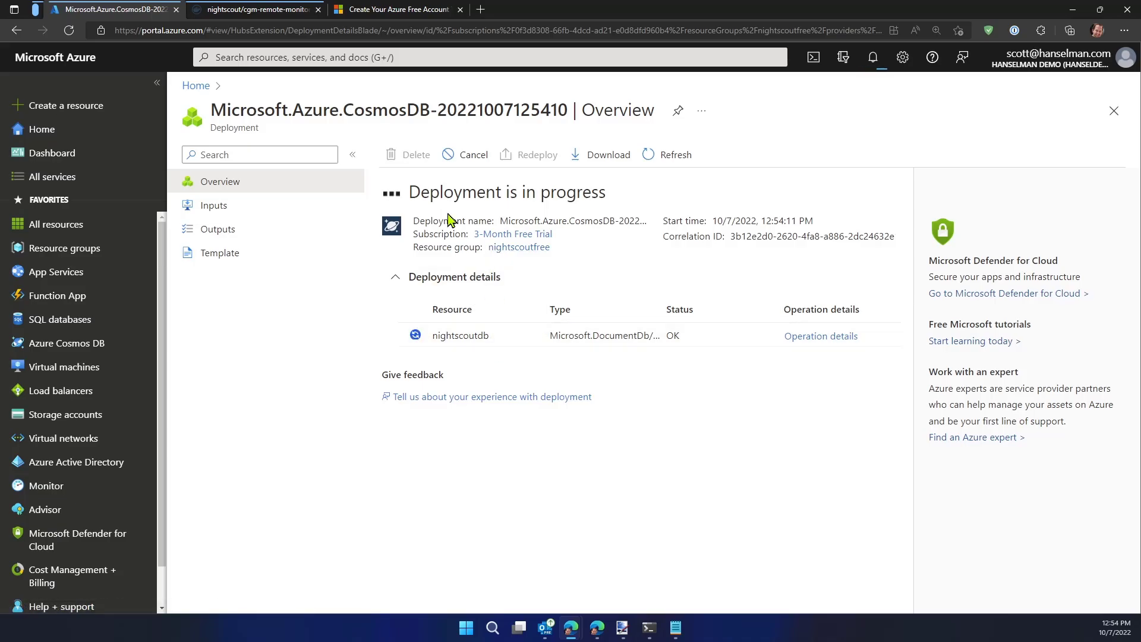
pyautogui.click(868, 66)
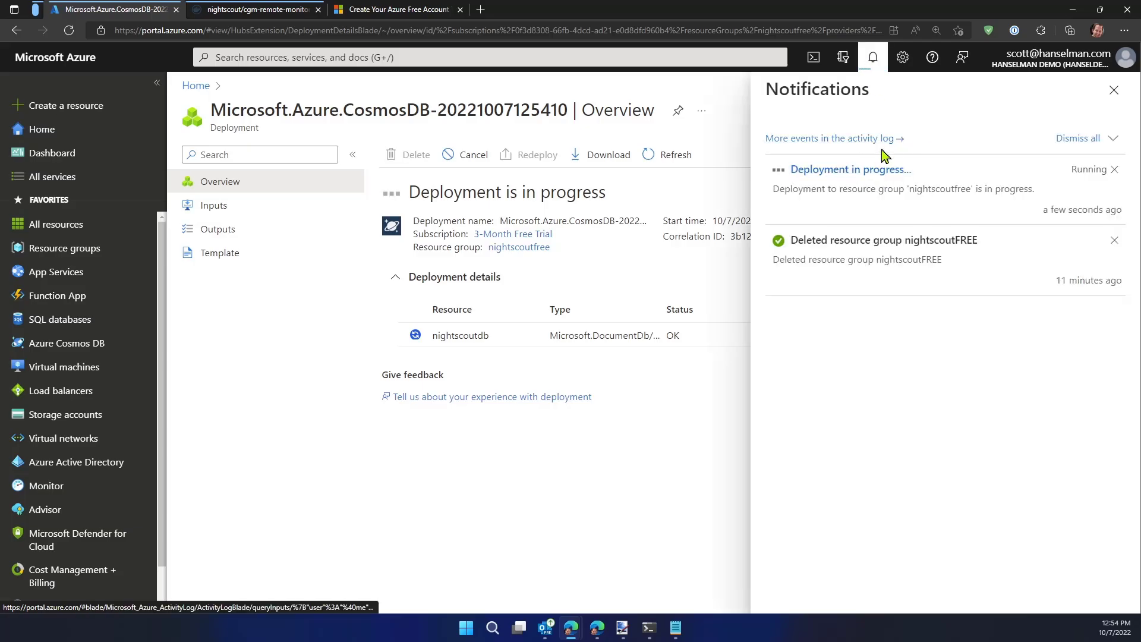
pyautogui.click(1115, 241)
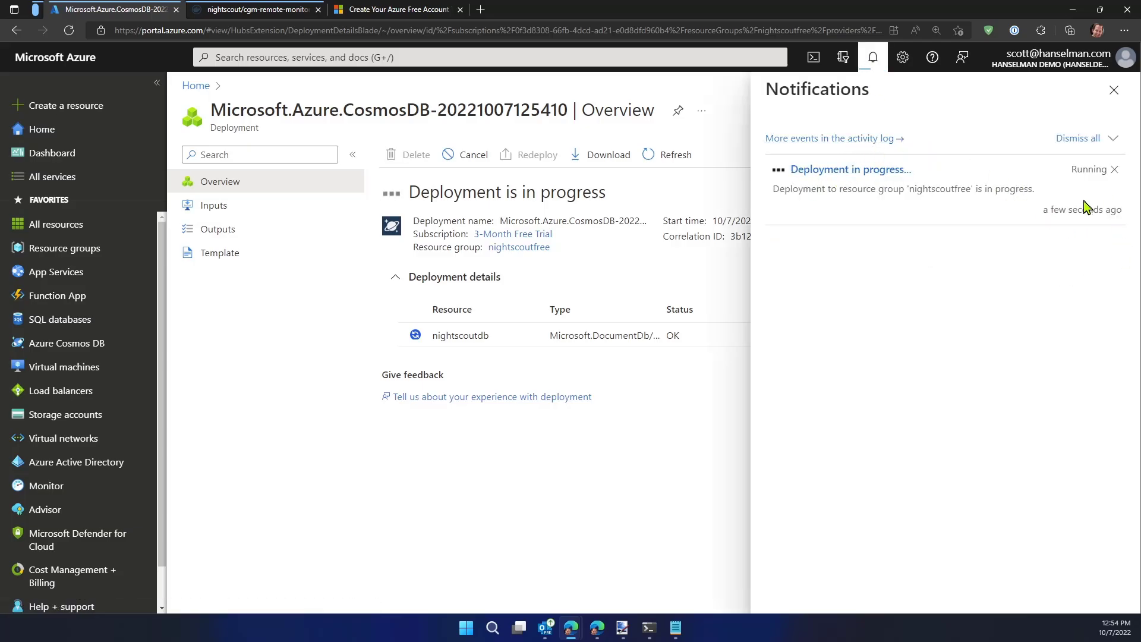
# Close the notifications and open the deployment's nightscoutfree resource group in a separate browser tab
pyautogui.click(1116, 92)
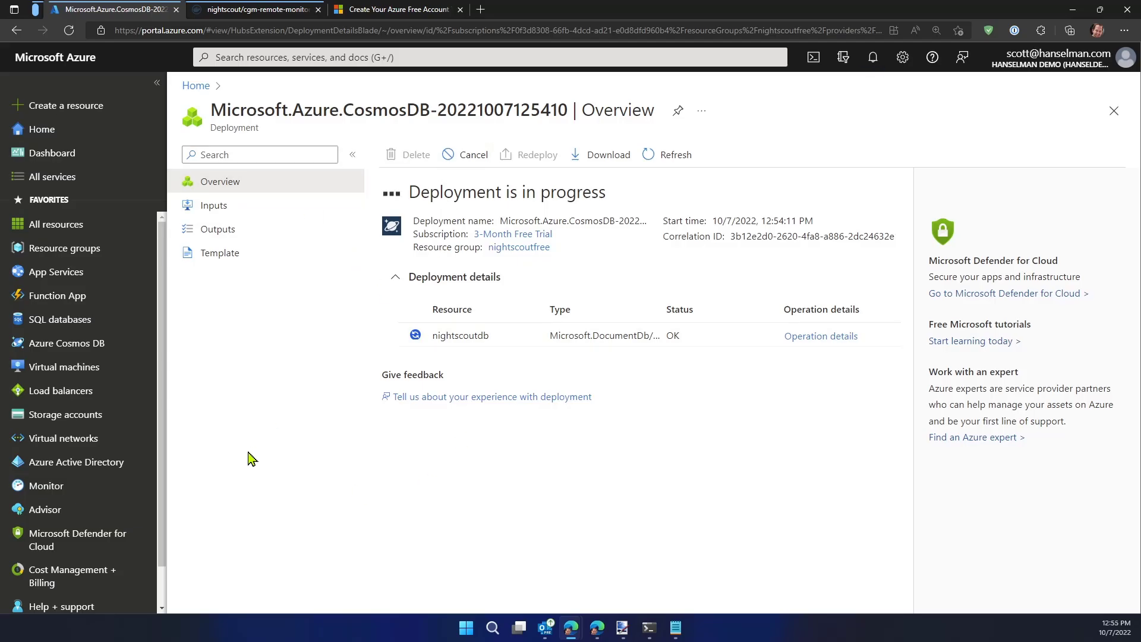
pyautogui.hotkey('ctrl', '1')
pyautogui.click(532, 244)
pyautogui.moveTo(438, 226); pyautogui.dragTo(630, 283)
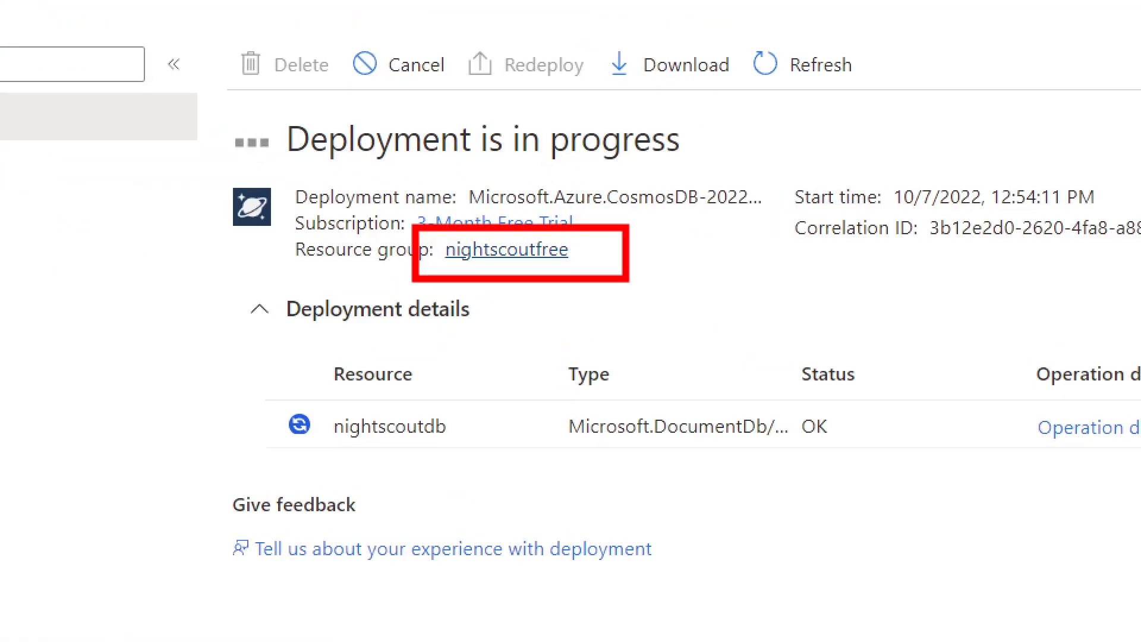
pyautogui.press('Escape')
pyautogui.rightClick(527, 249)
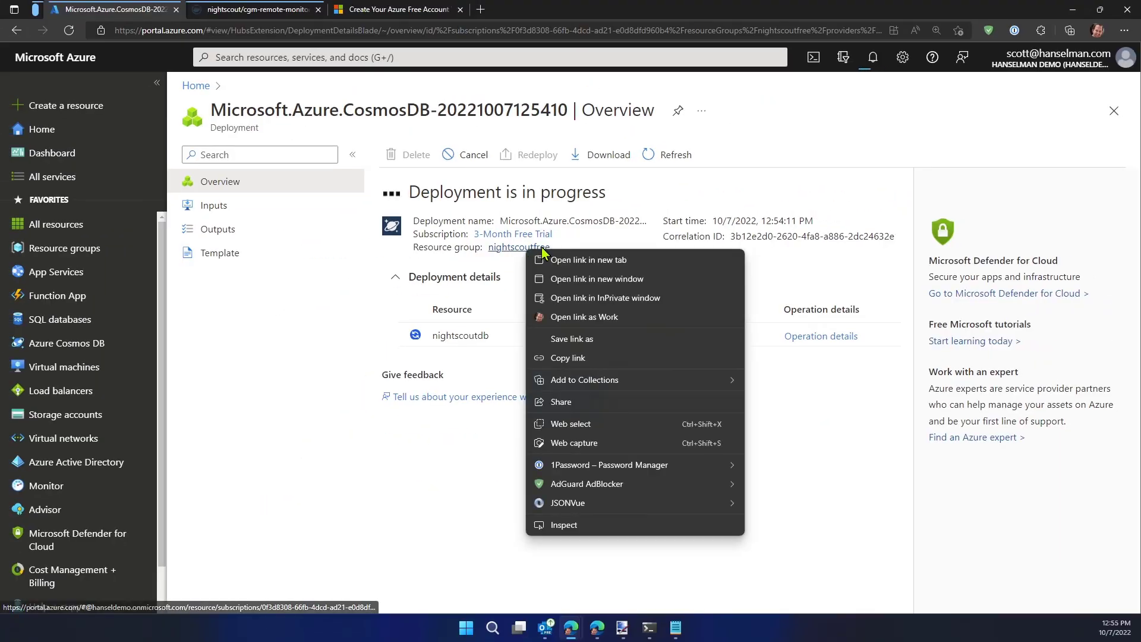
pyautogui.click(568, 259)
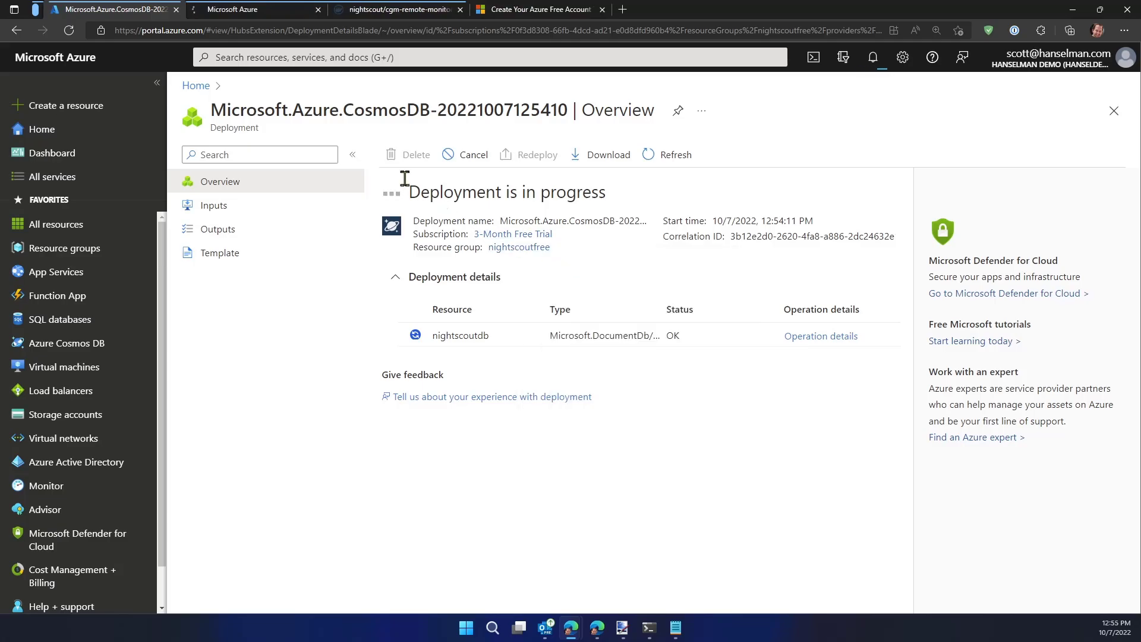
pyautogui.click(244, 10)
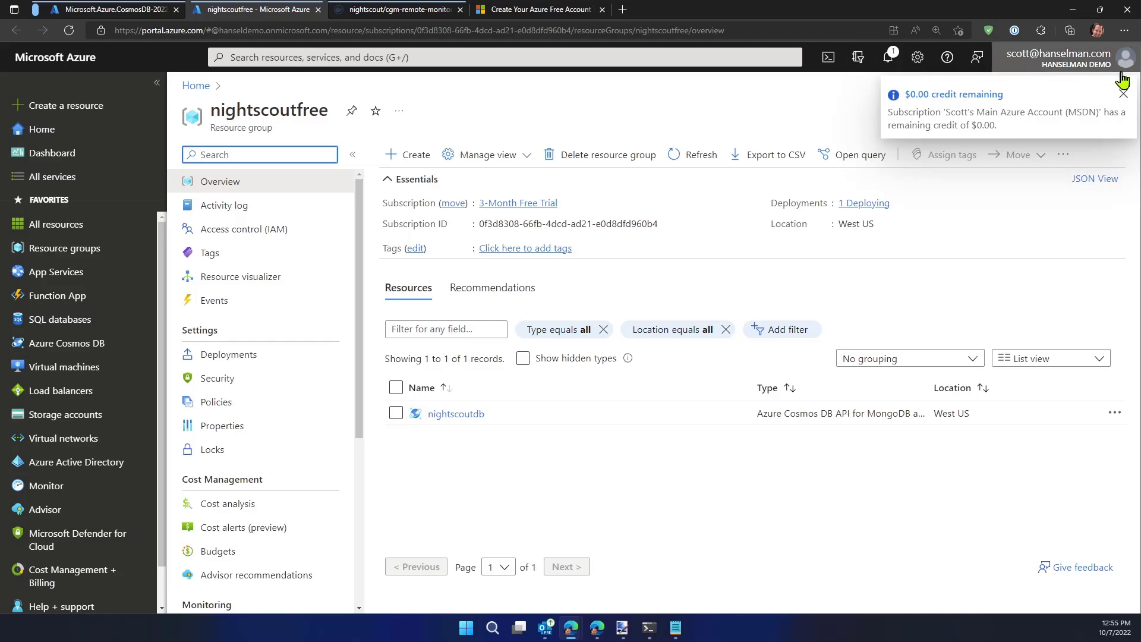
# Dismiss the credit notice, check the nightscoutfree group's resources and deployment status, and return to the Cosmos DB deployment overview
pyautogui.click(1124, 93)
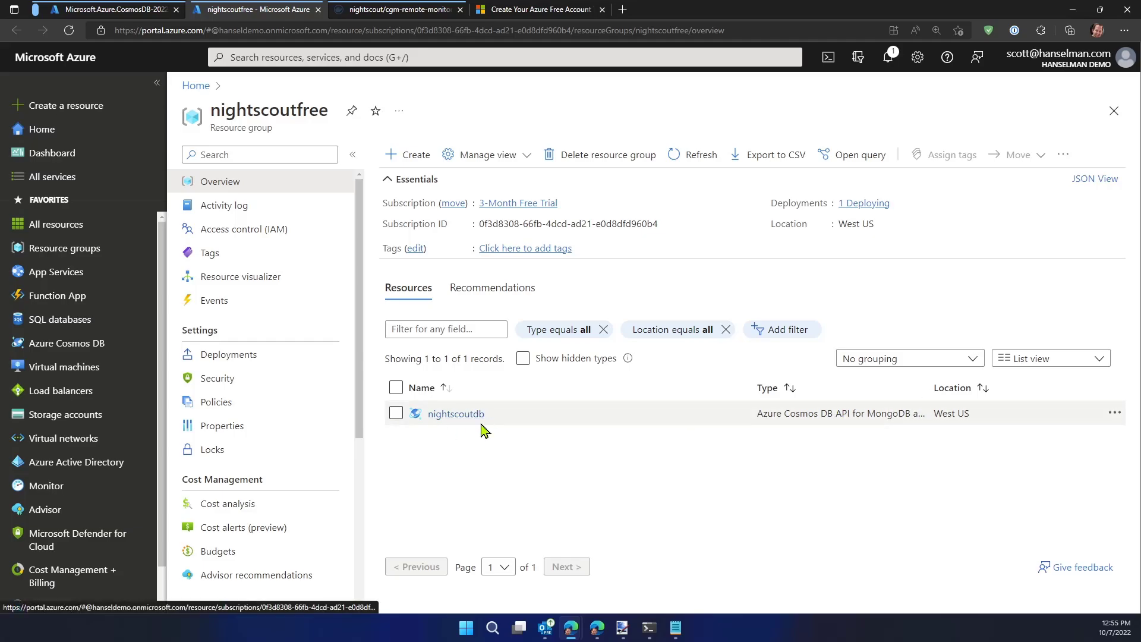
pyautogui.click(523, 358)
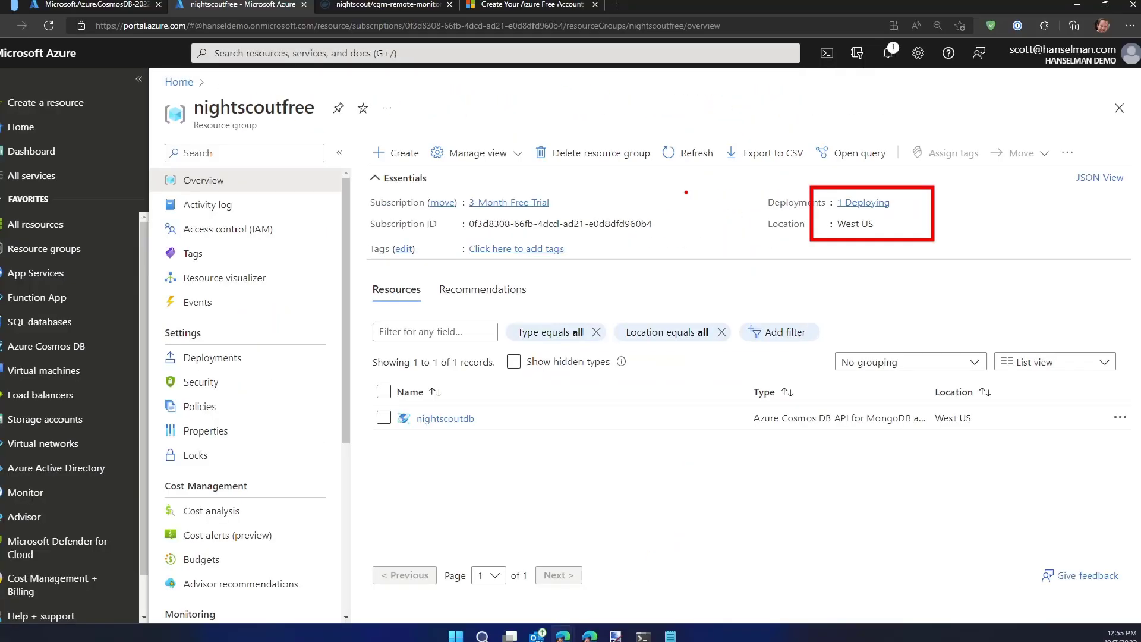
pyautogui.click(121, 13)
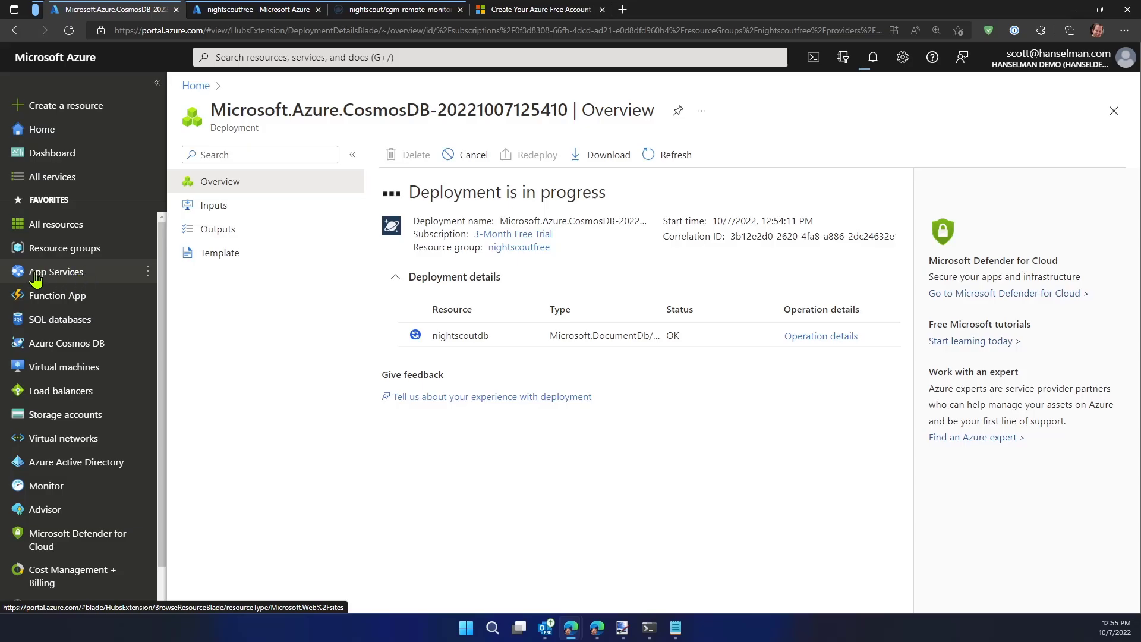
pyautogui.moveTo(44, 281)
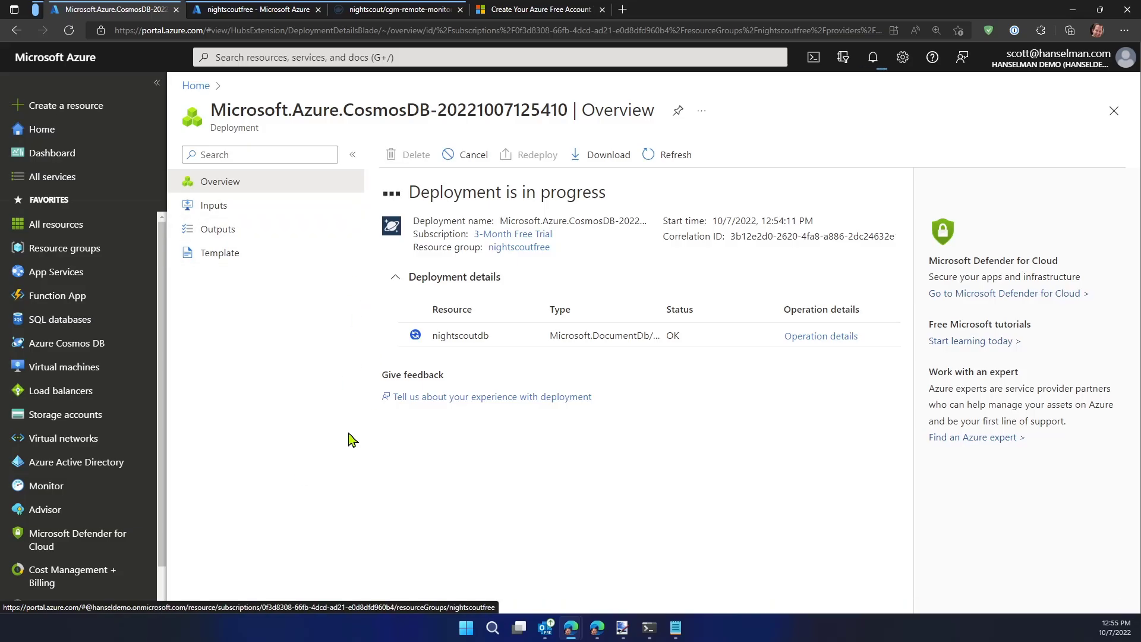
pyautogui.click(247, 15)
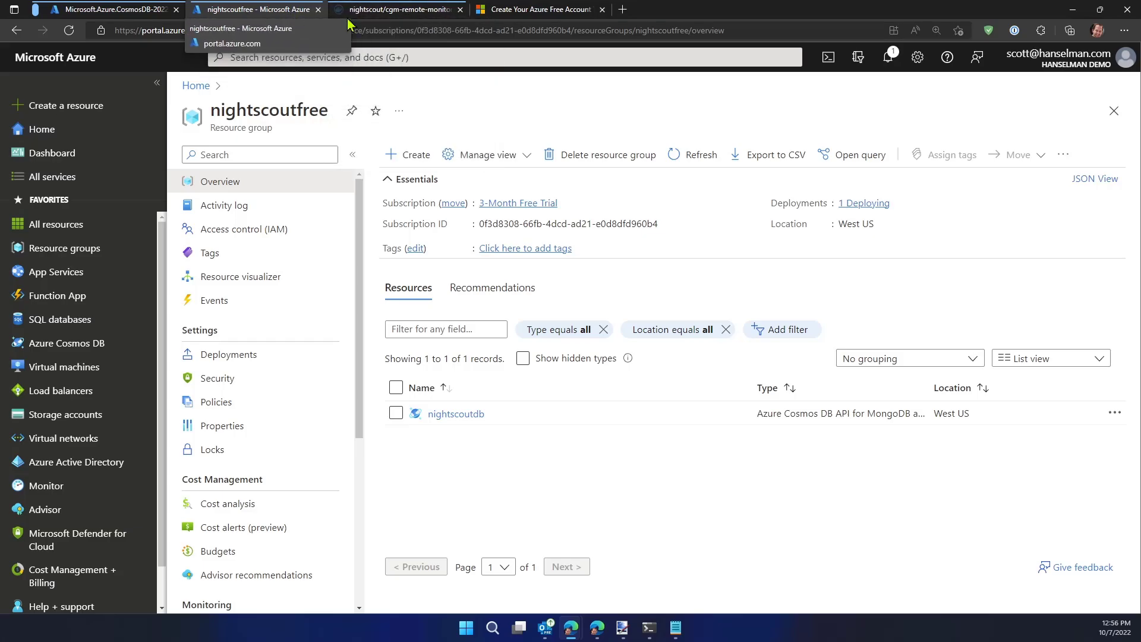
pyautogui.click(113, 9)
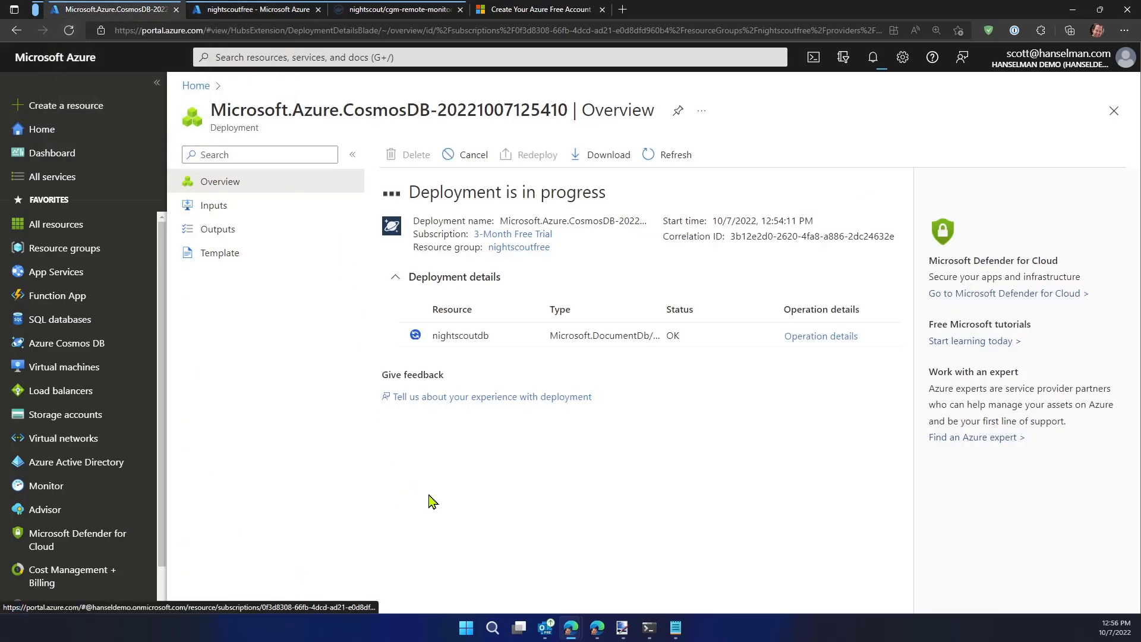
# Open the personal GitHub fork of cgm-remote-monitor in a new browser tab
pyautogui.hotkey('ctrl', 't')
pyautogui.write('githu')
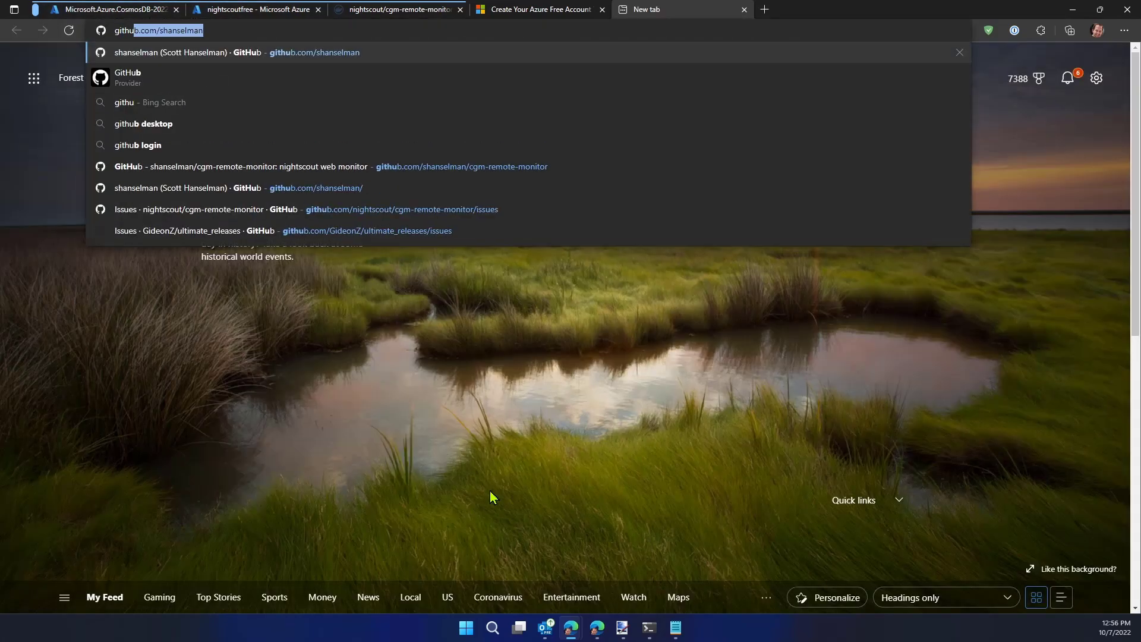
pyautogui.press('Right')
pyautogui.press('Down')
pyautogui.press('Down')
pyautogui.press('Return')
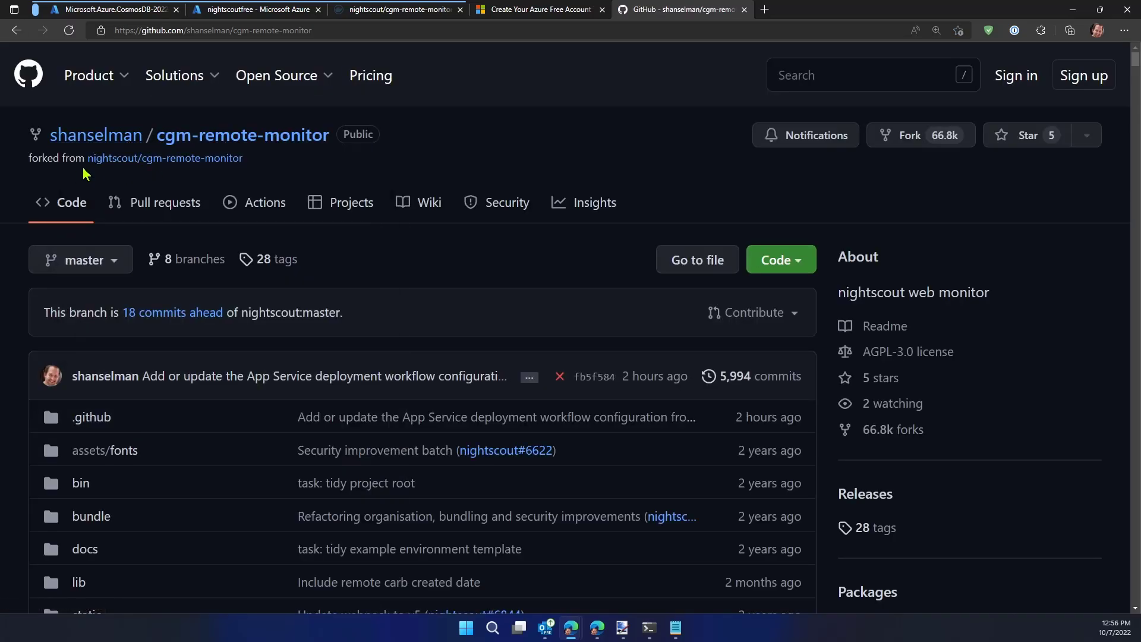
# Visit the original nightscout/cgm-remote-monitor repository, examine its Fork option, and return to the personal fork
pyautogui.click(159, 158)
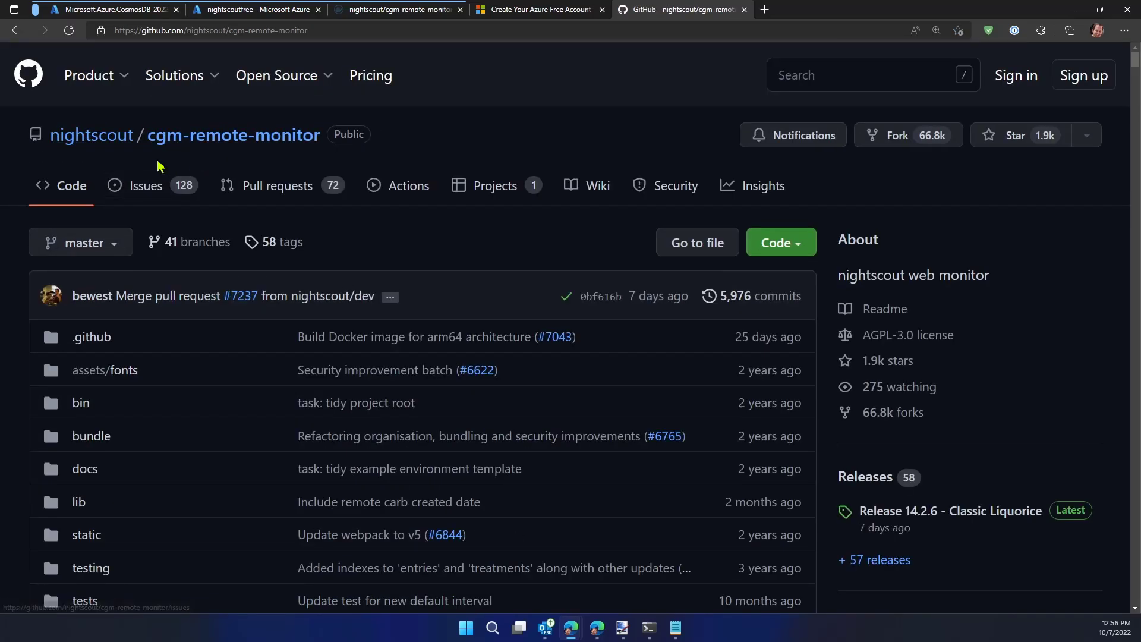
pyautogui.moveTo(174, 75)
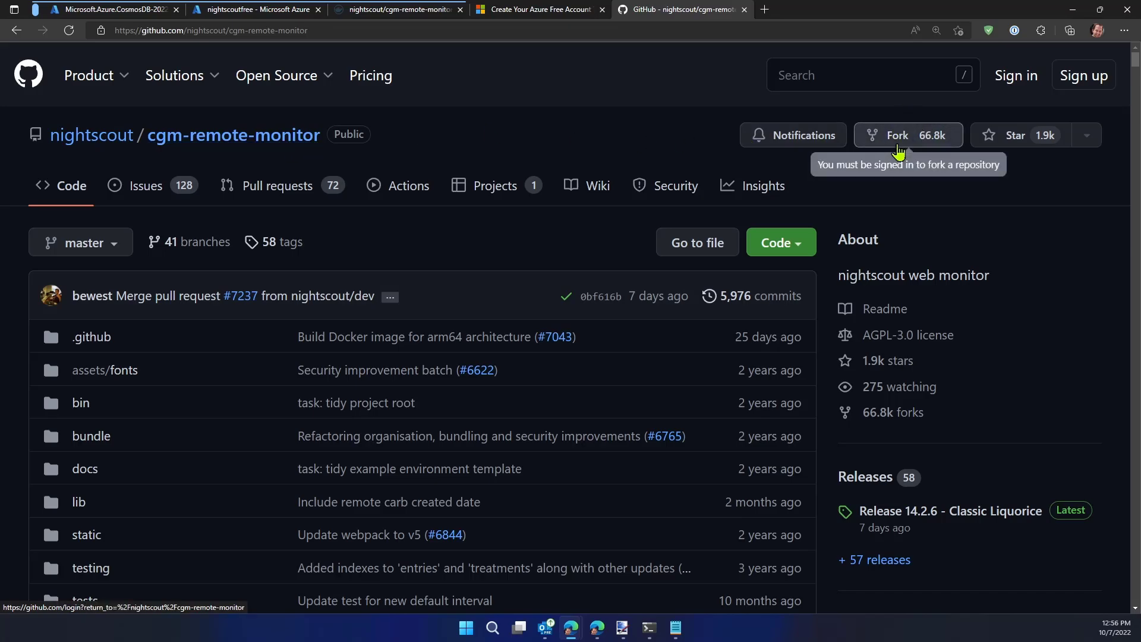
pyautogui.click(16, 29)
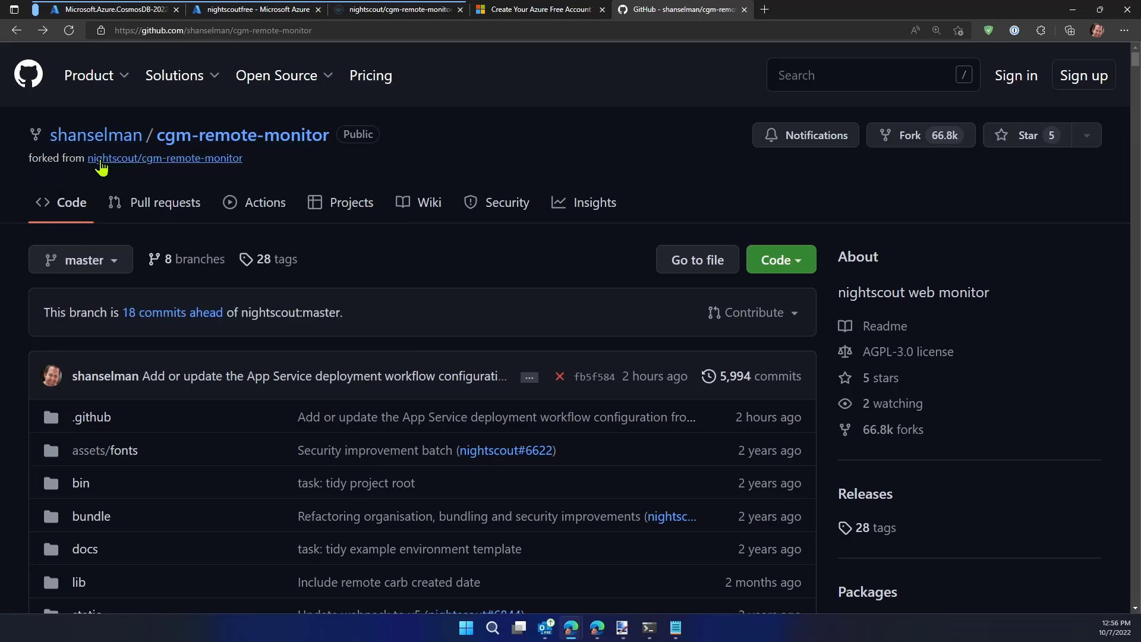
# Check the Cosmos DB deployment's progress in the deployment overview and the nightscoutfree resource group
pyautogui.click(121, 11)
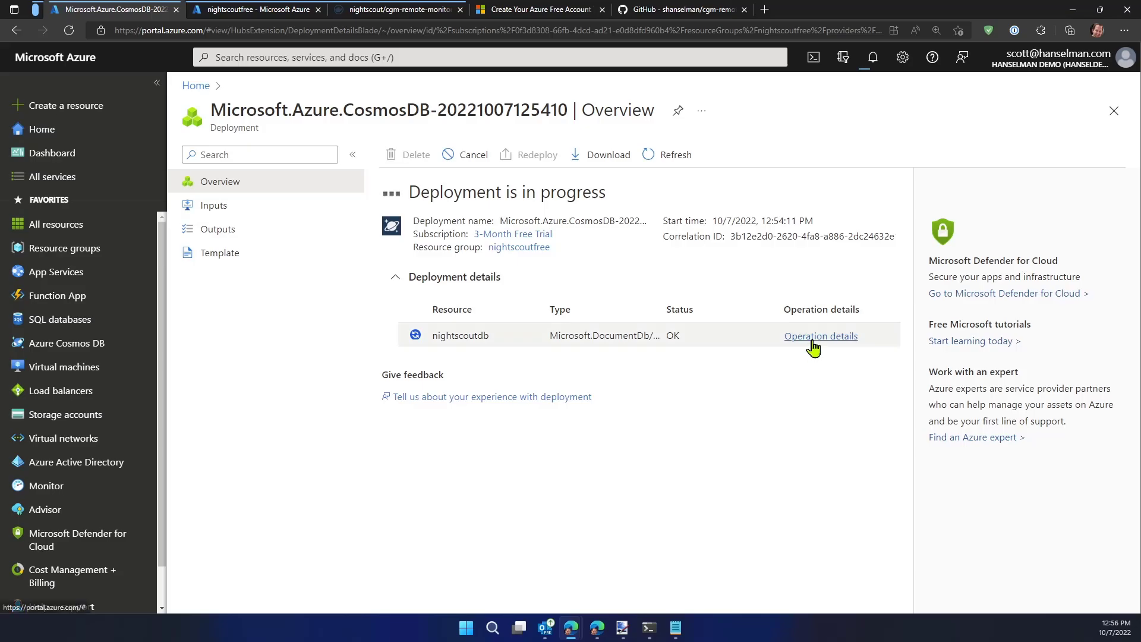
pyautogui.doubleClick(364, 109)
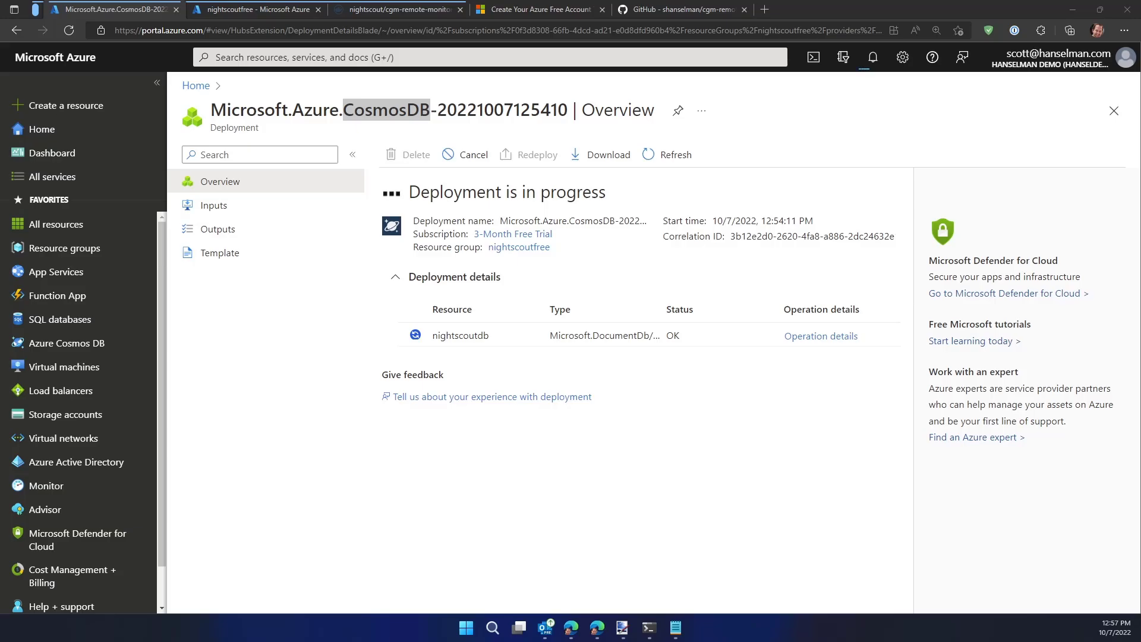
pyautogui.click(261, 14)
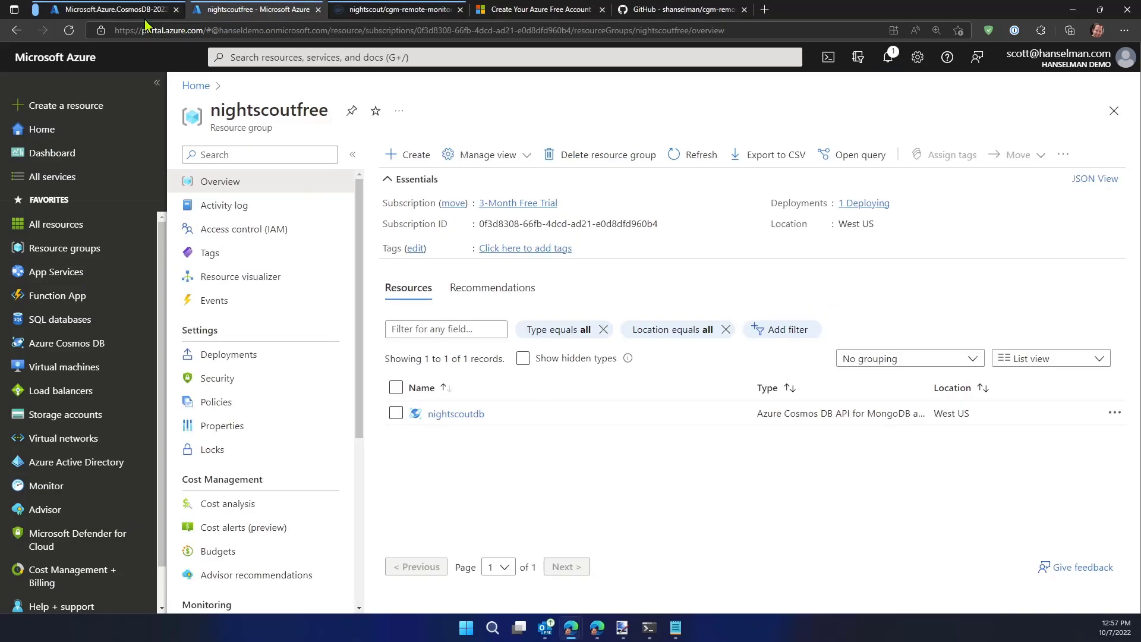
pyautogui.click(110, 9)
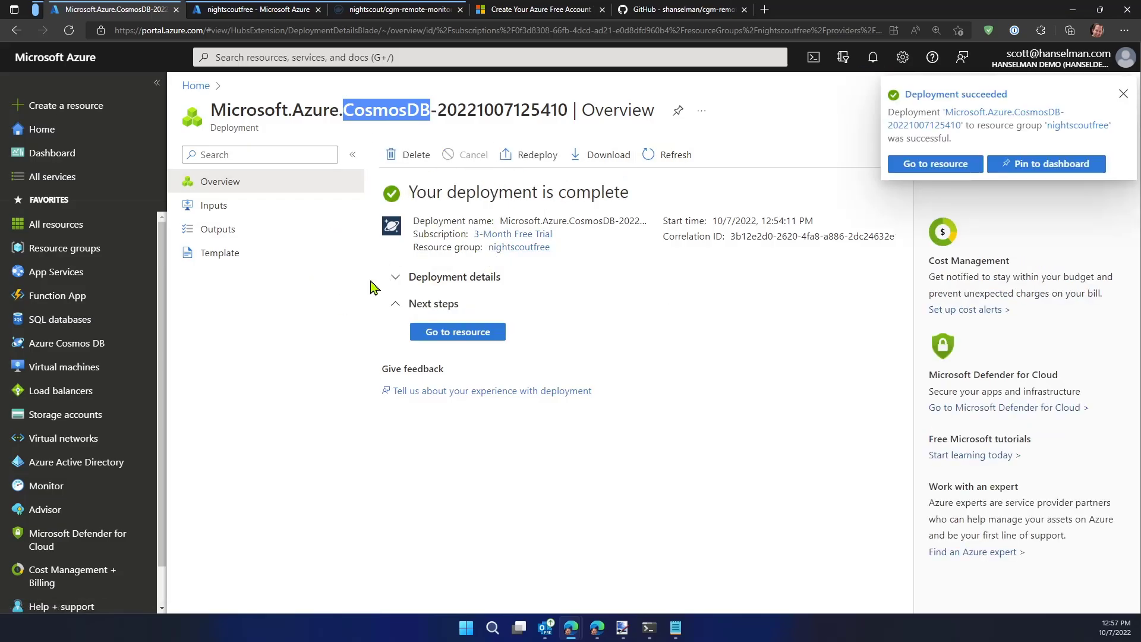
# Expand the deployment details and open the Quick start page of the nightscoutdb resource
pyautogui.click(399, 286)
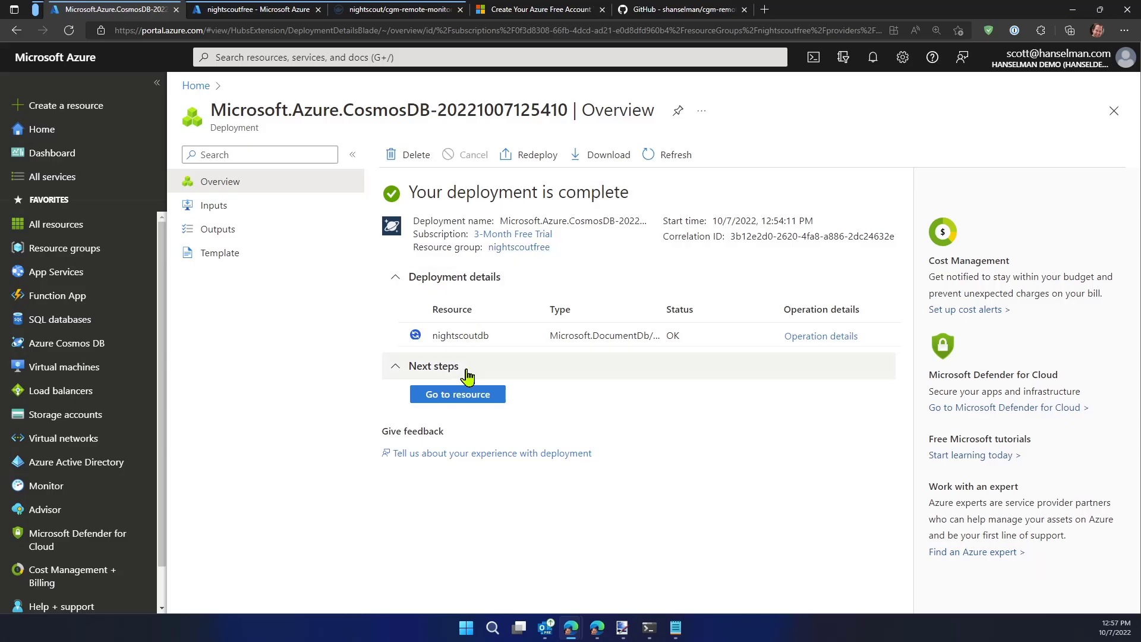
pyautogui.click(472, 401)
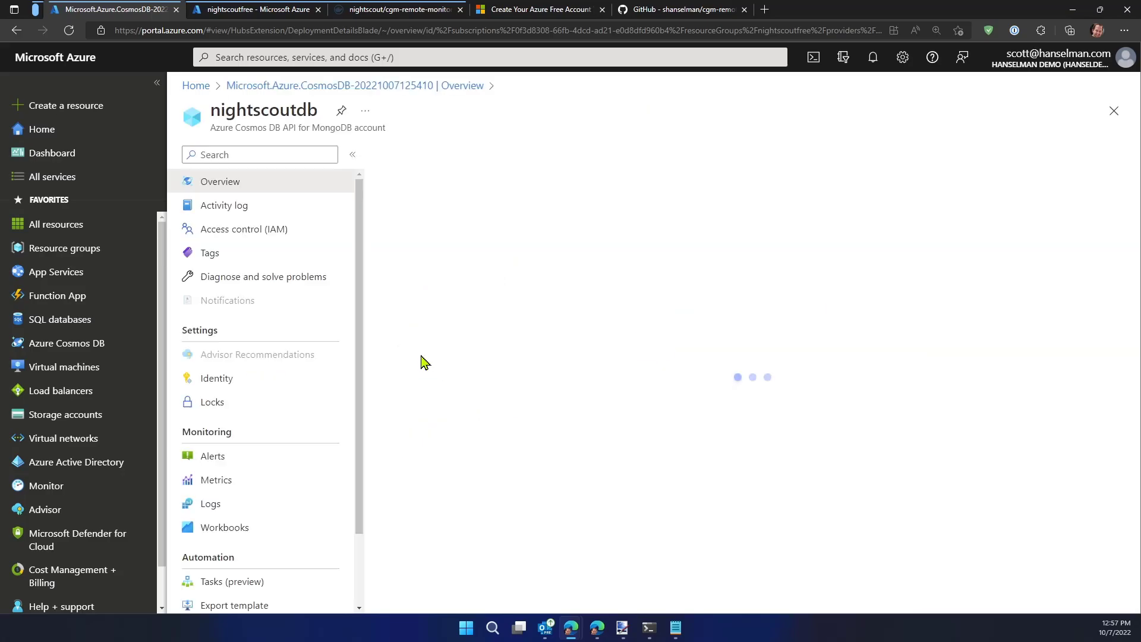
pyautogui.click(223, 324)
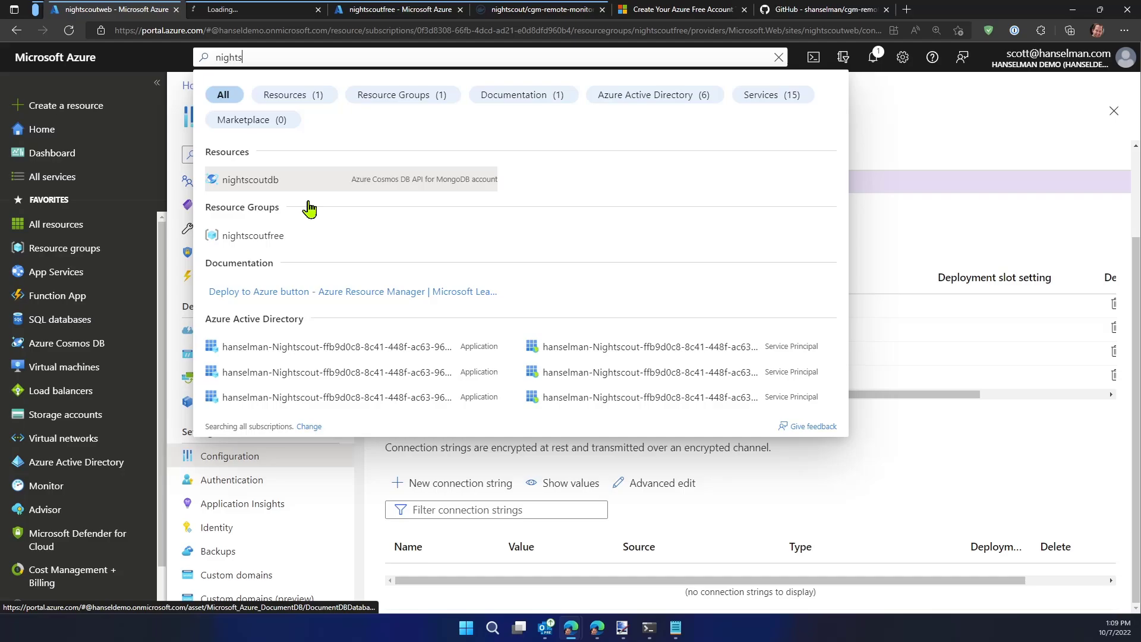
# Search the portal for nightscout, open nightscoutdb's Data Explorer, and dismiss the Cosmos DB welcome video
pyautogui.write('cout')
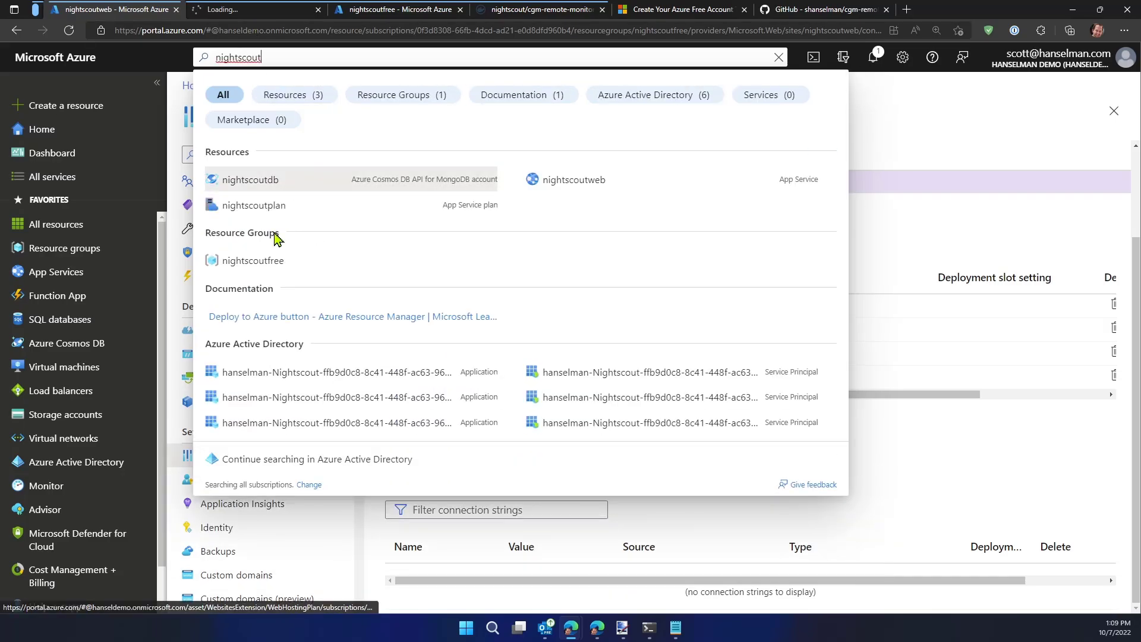
pyautogui.click(267, 186)
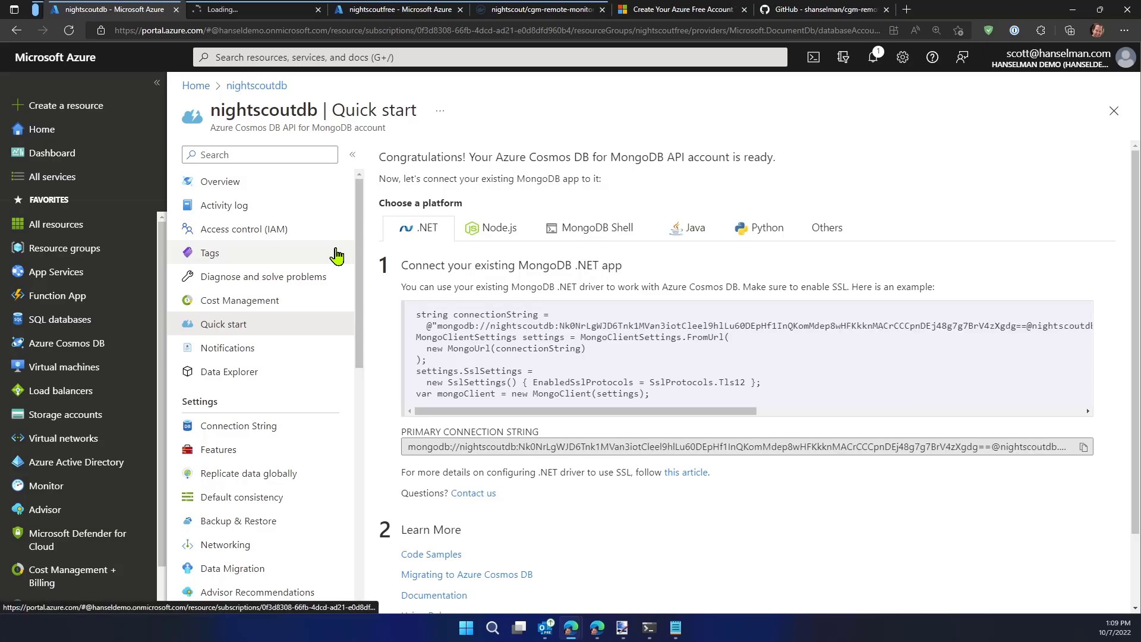
pyautogui.click(238, 374)
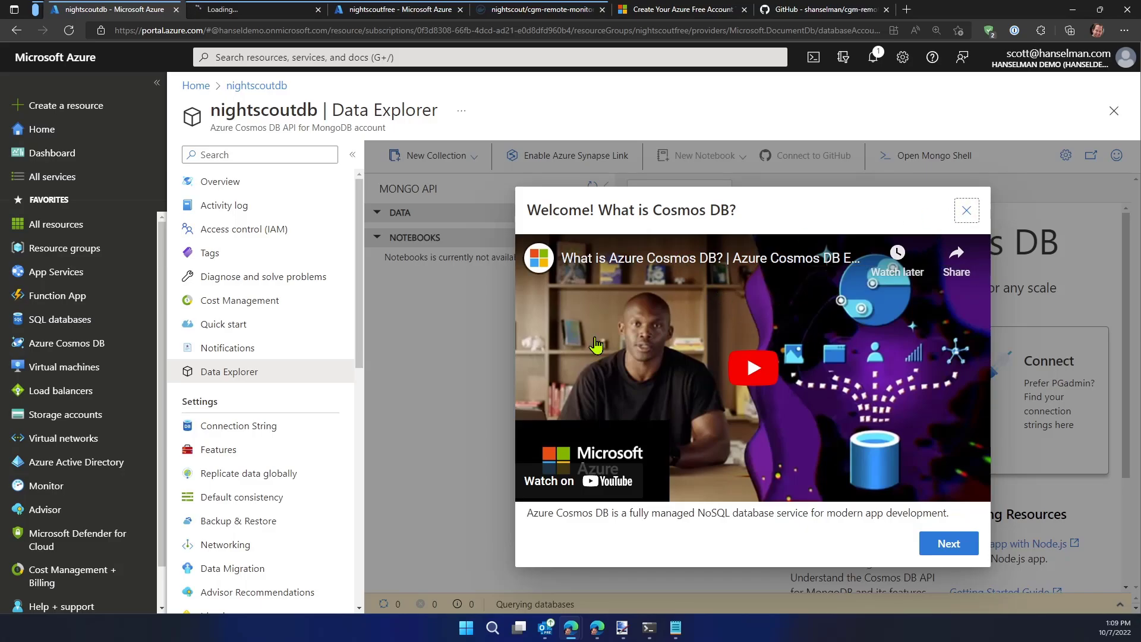
pyautogui.click(966, 210)
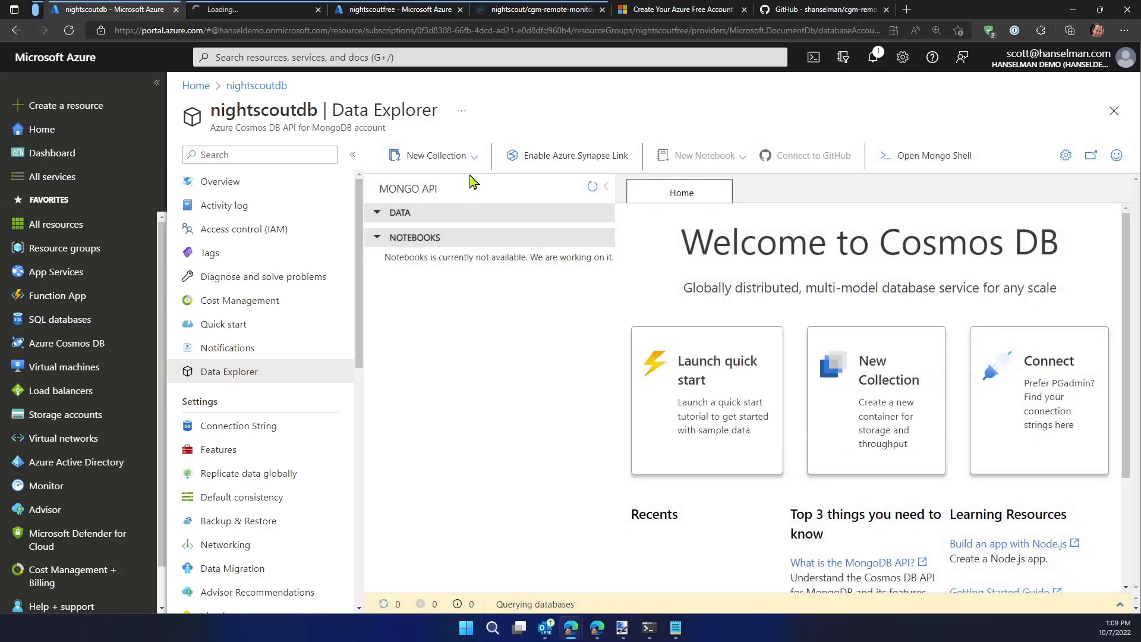
# Create a database with the id test and provisioned autoscale throughput of up to 1000 RU/s
pyautogui.click(474, 168)
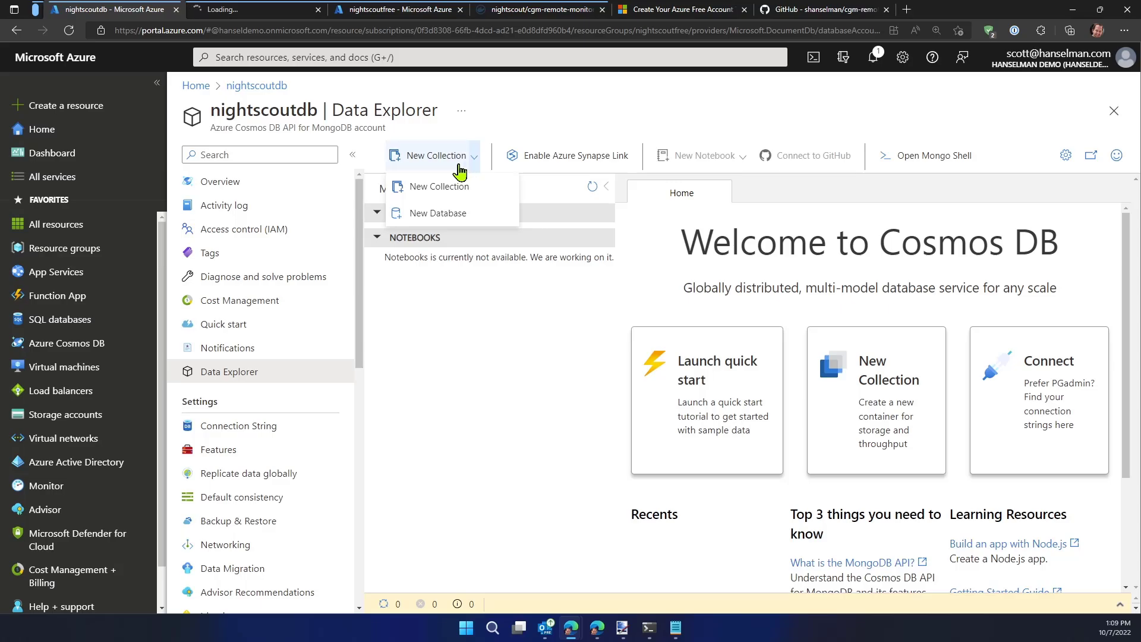
pyautogui.click(417, 213)
pyautogui.write('t')
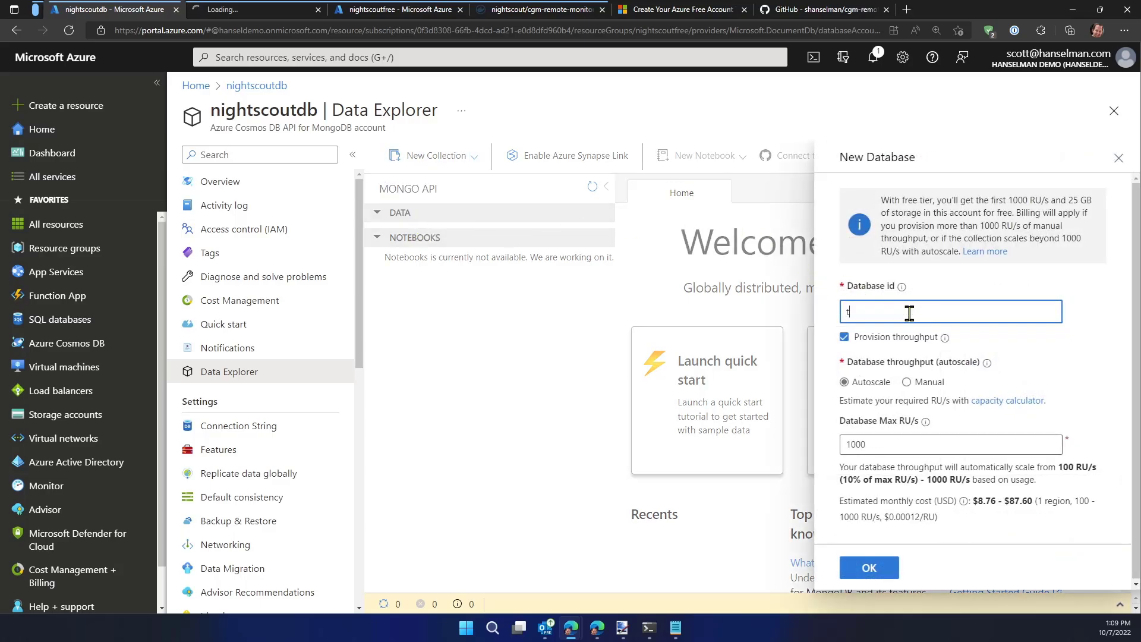
pyautogui.write('est')
pyautogui.press('Tab')
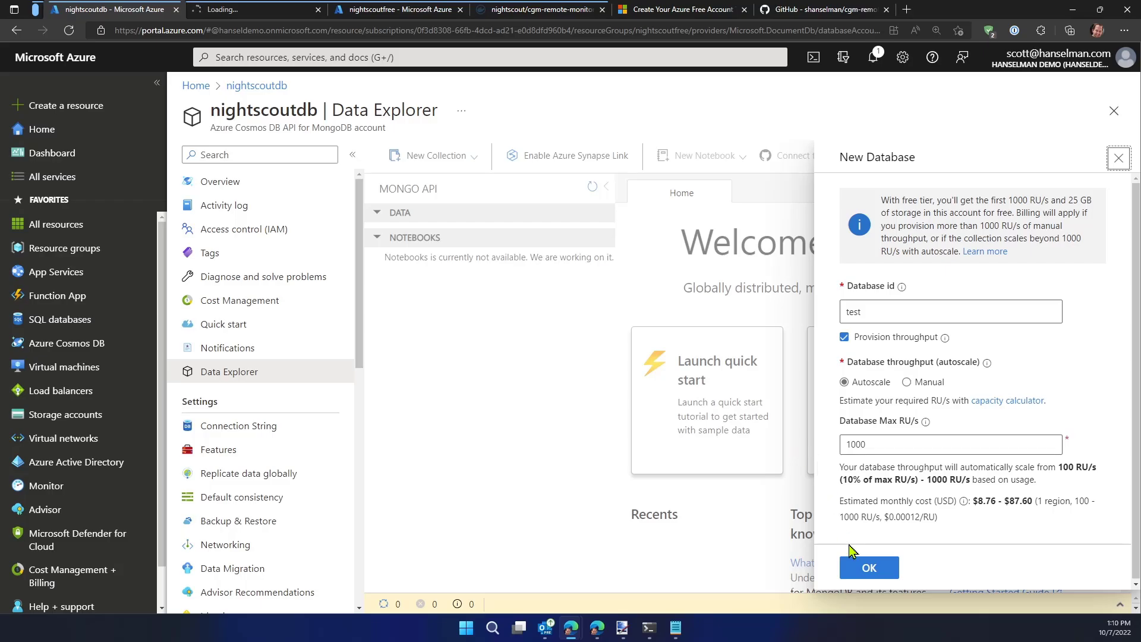
pyautogui.click(866, 570)
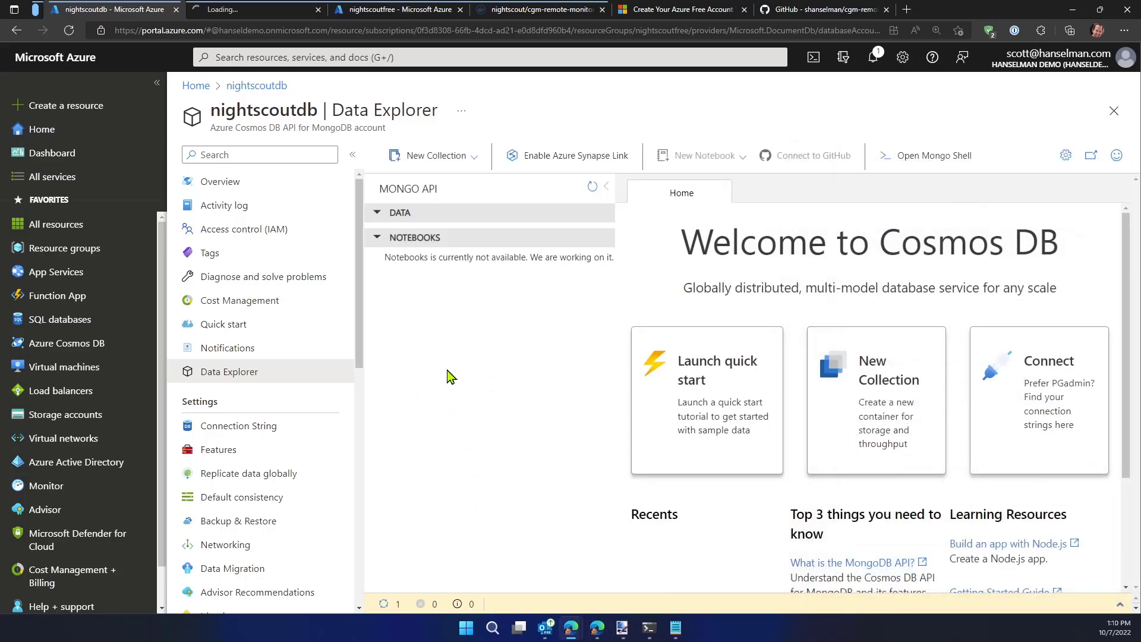
# Check the portal notifications and inspect the test database in the data tree
pyautogui.click(873, 58)
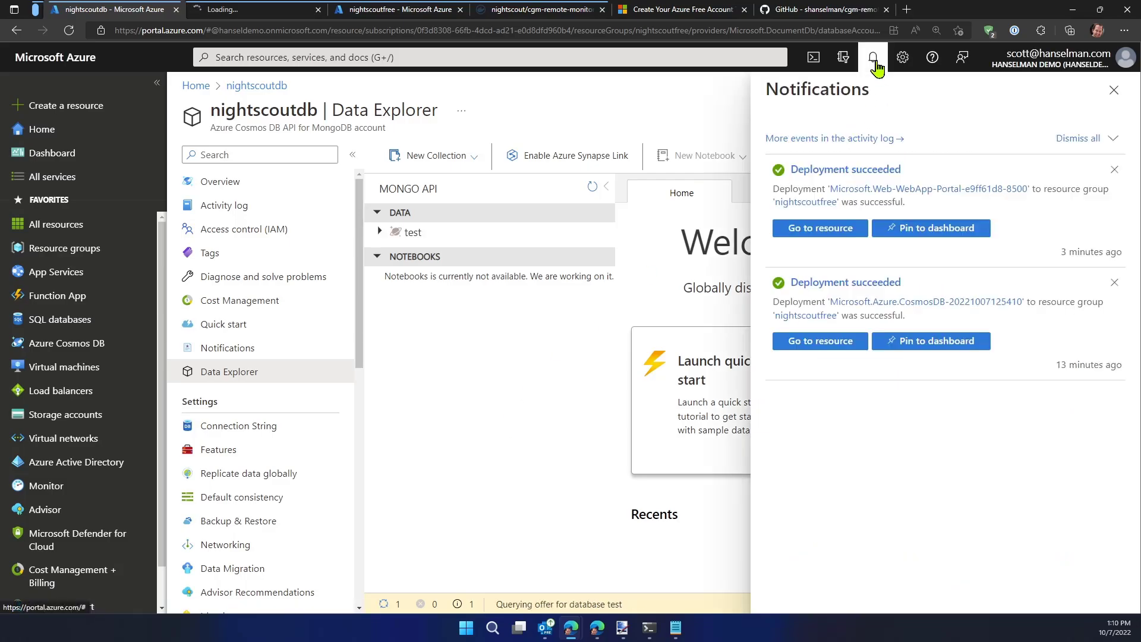
pyautogui.click(874, 60)
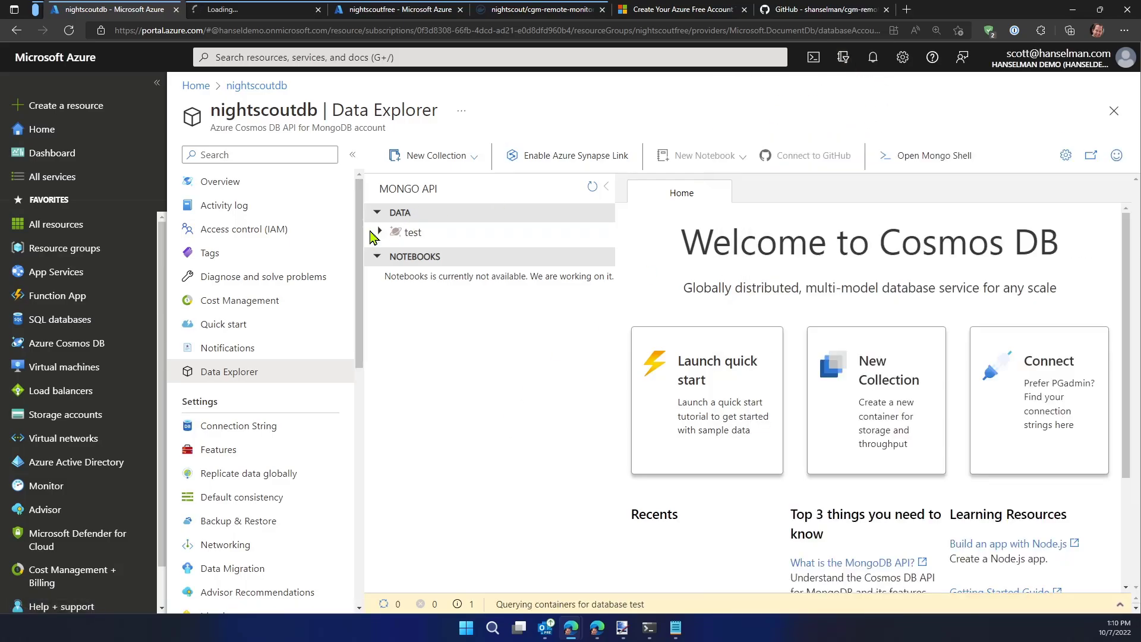
pyautogui.click(375, 237)
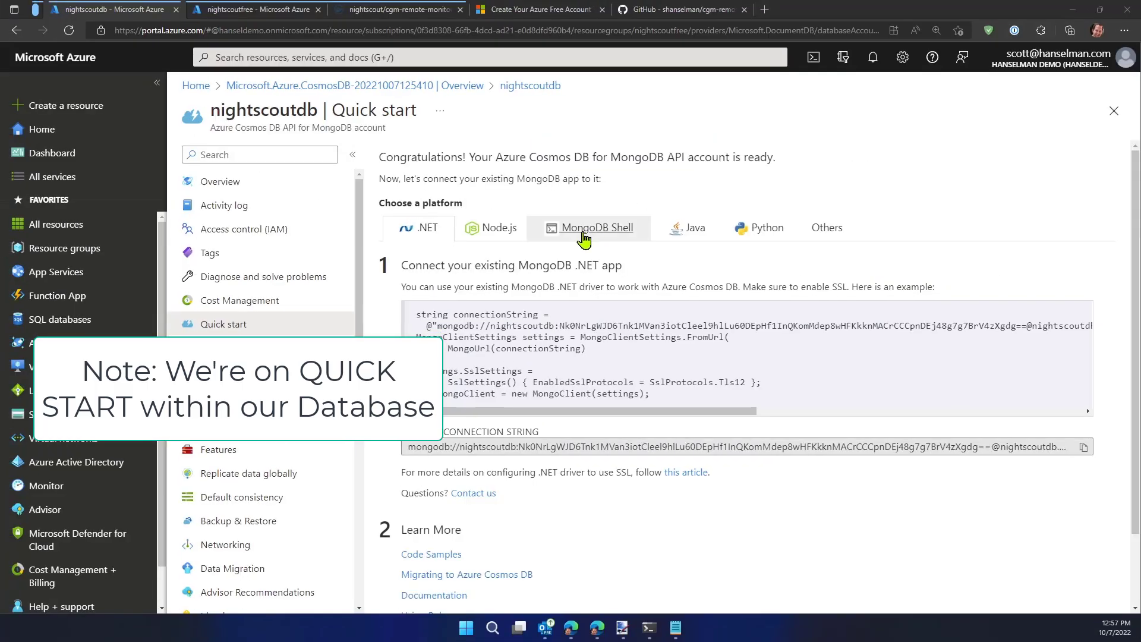
# Show the Node.js quick start for nightscoutdb and copy the primary connection string for the Node.js 3.0 driver
pyautogui.click(477, 321)
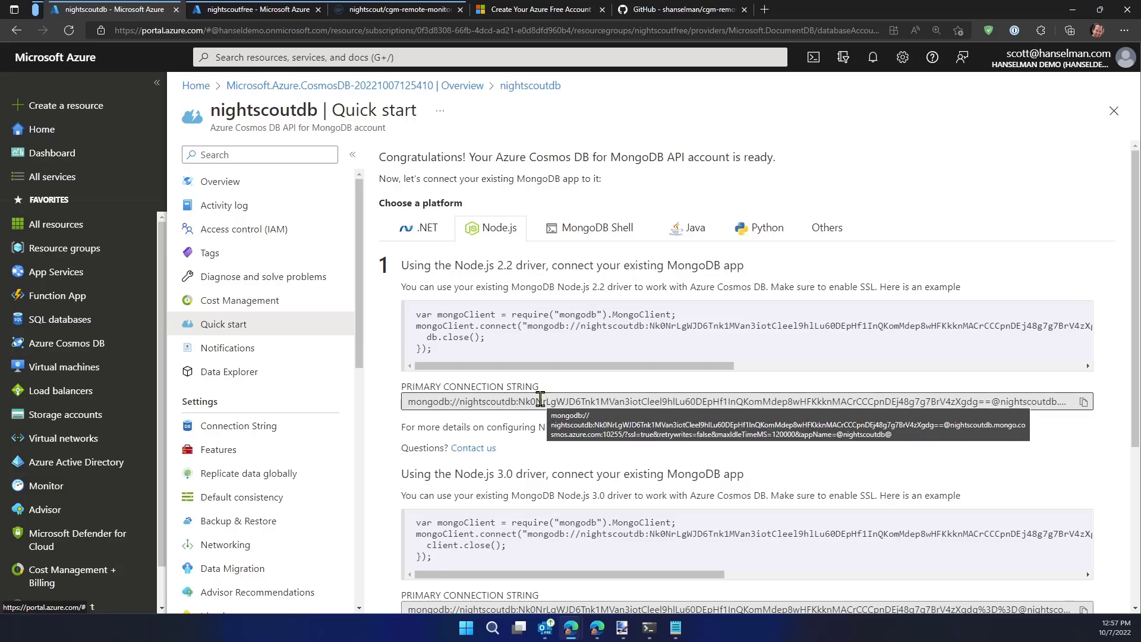
pyautogui.scroll(-2, 464, 427)
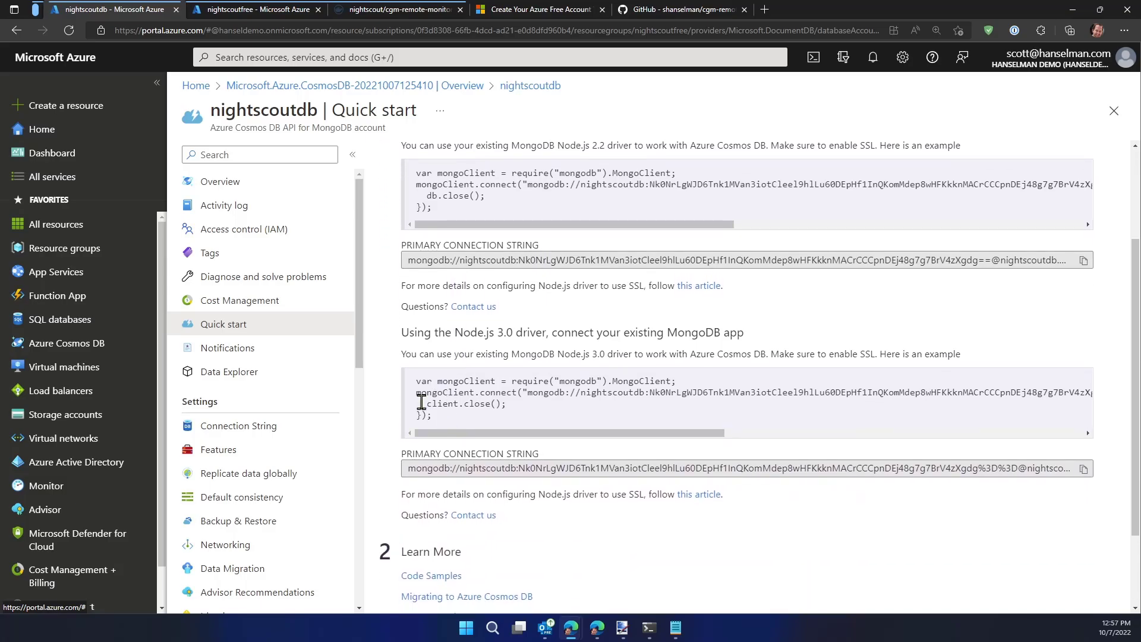
pyautogui.scroll(-1, 454, 261)
pyautogui.scroll(1, 477, 213)
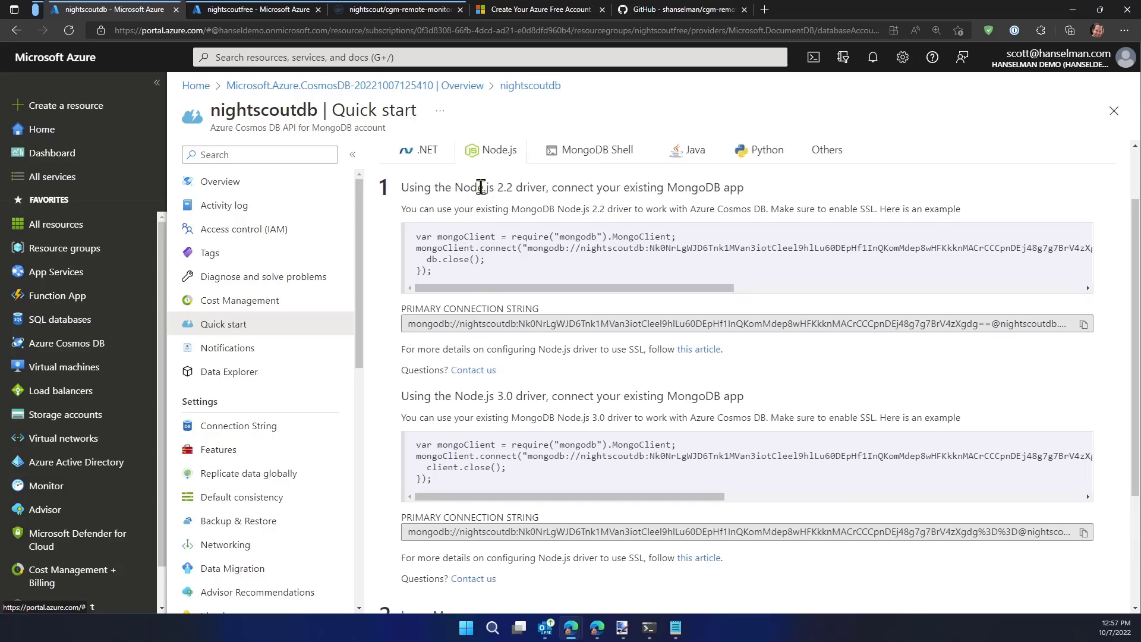
pyautogui.moveTo(463, 193); pyautogui.dragTo(533, 192)
pyautogui.scroll(-1, 466, 331)
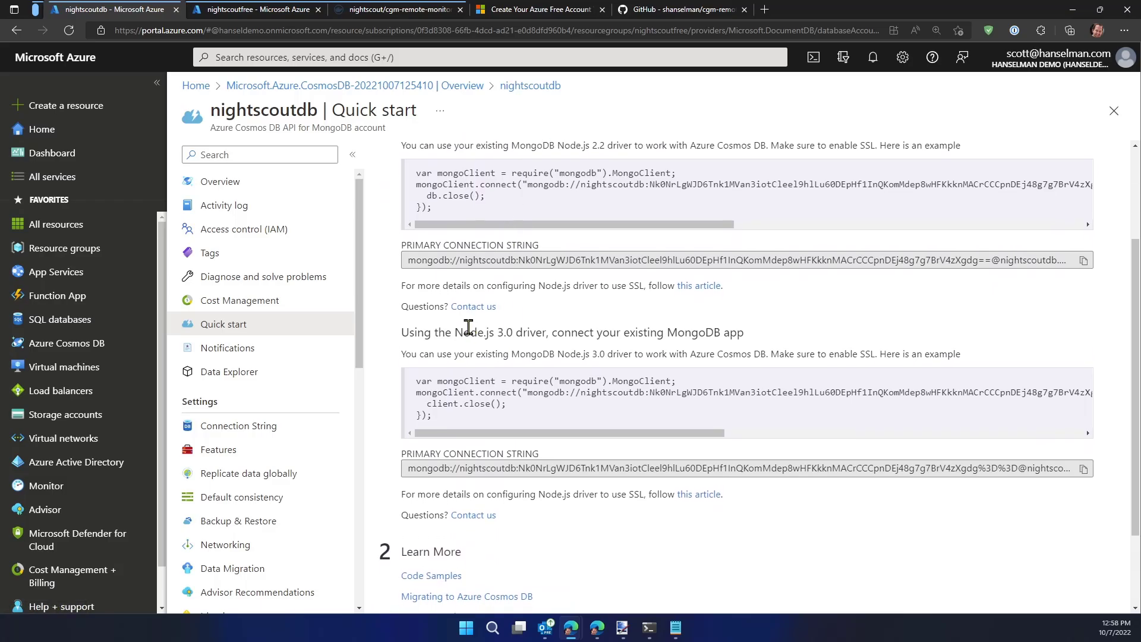
pyautogui.moveTo(470, 332); pyautogui.dragTo(557, 324)
pyautogui.click(646, 319)
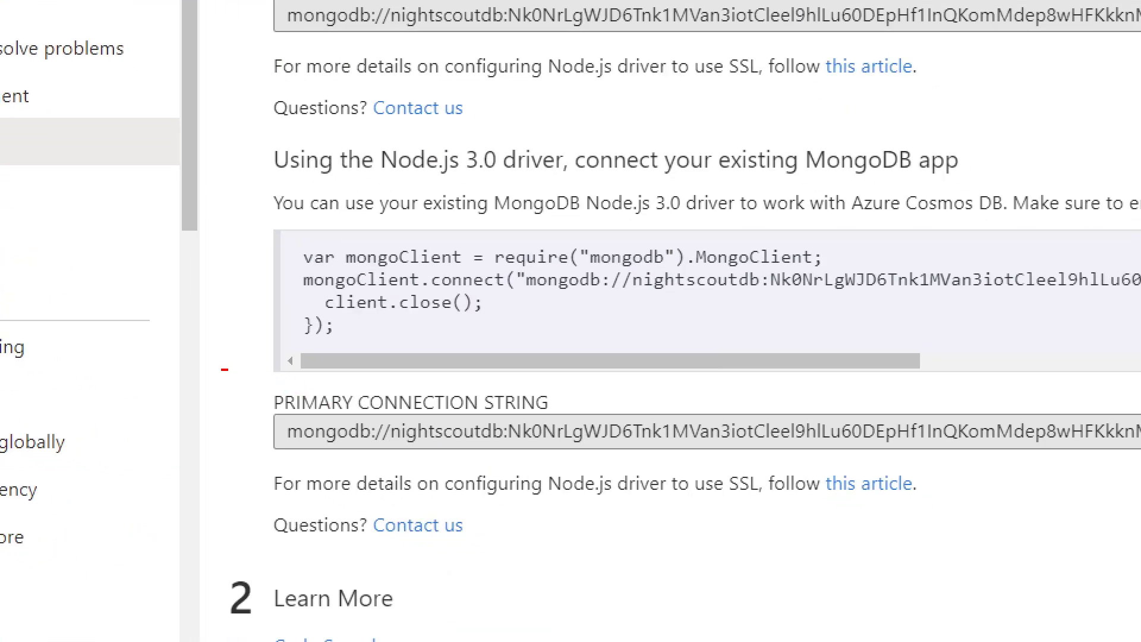
pyautogui.moveTo(225, 370); pyautogui.dragTo(615, 469)
pyautogui.moveTo(564, 380); pyautogui.dragTo(668, 247)
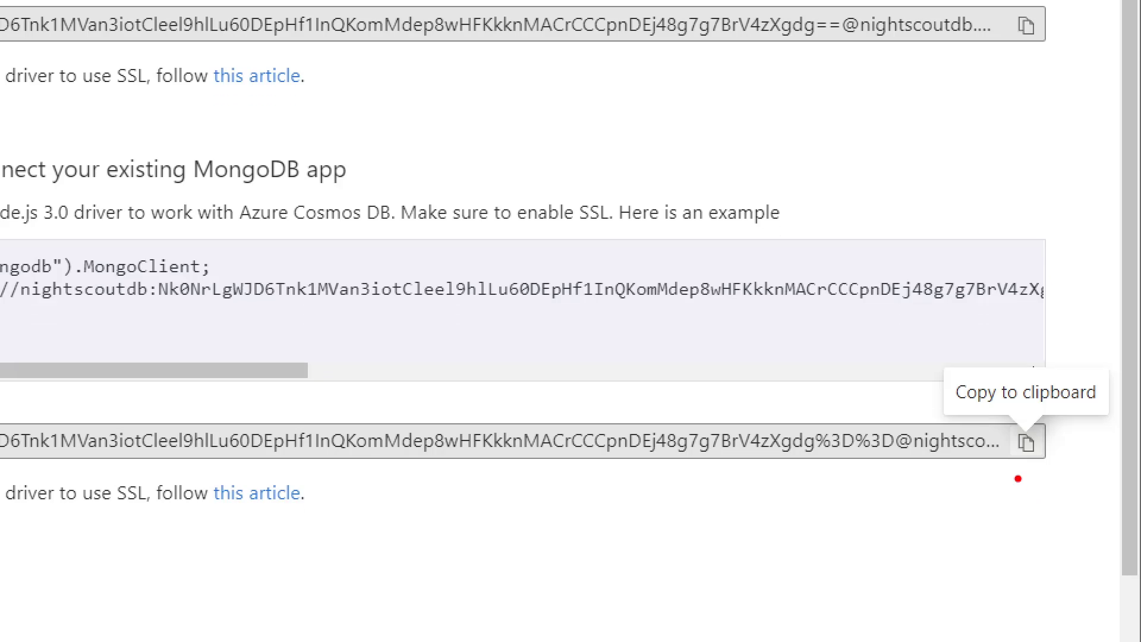
pyautogui.moveTo(1031, 507); pyautogui.dragTo(1082, 474)
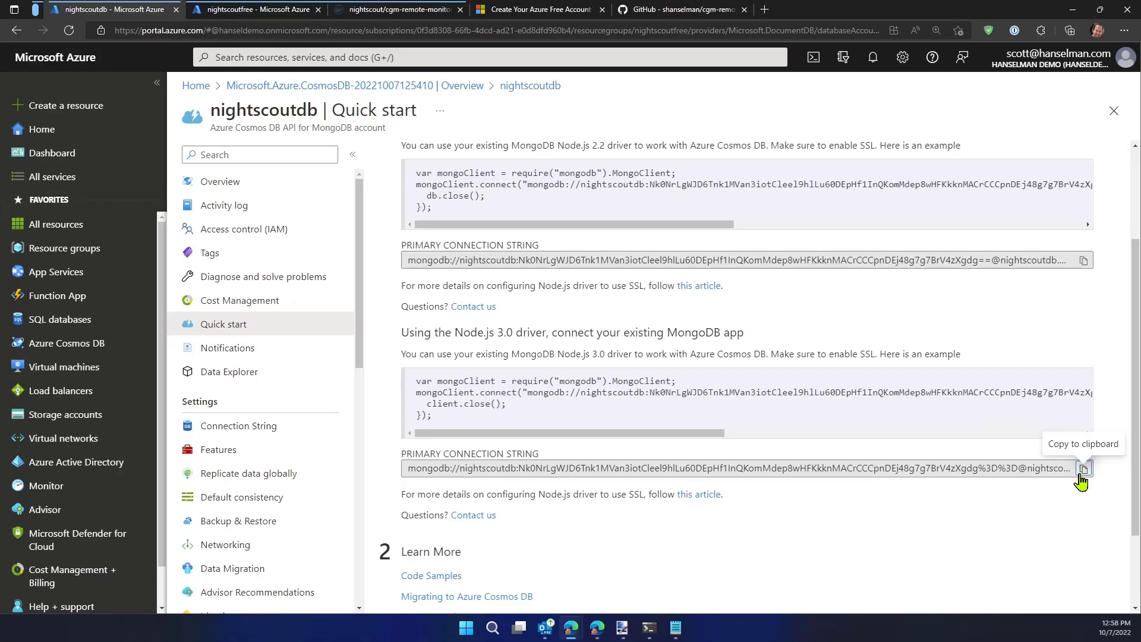
pyautogui.click(1026, 443)
# Switch to Notepad, paste the primary connection string into a blank document, and reduce the text zoom to 140%
pyautogui.press('super')
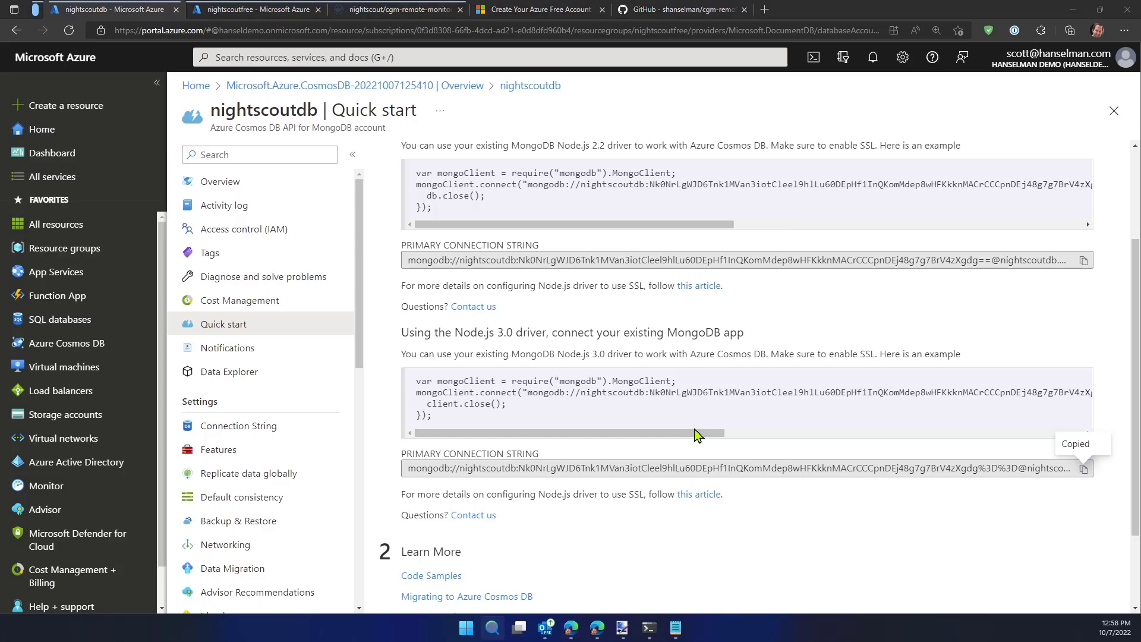
pyautogui.keyDown('ctrl'); pyautogui.scroll(20, 378, 436); pyautogui.keyUp('ctrl')
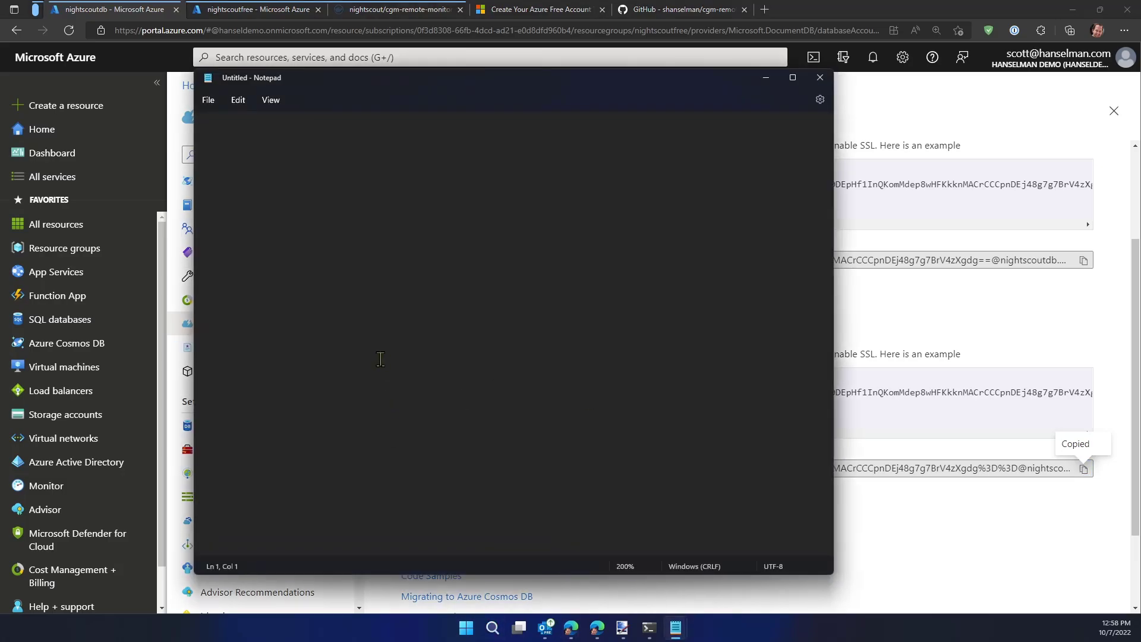
pyautogui.hotkey('ctrl', 'v')
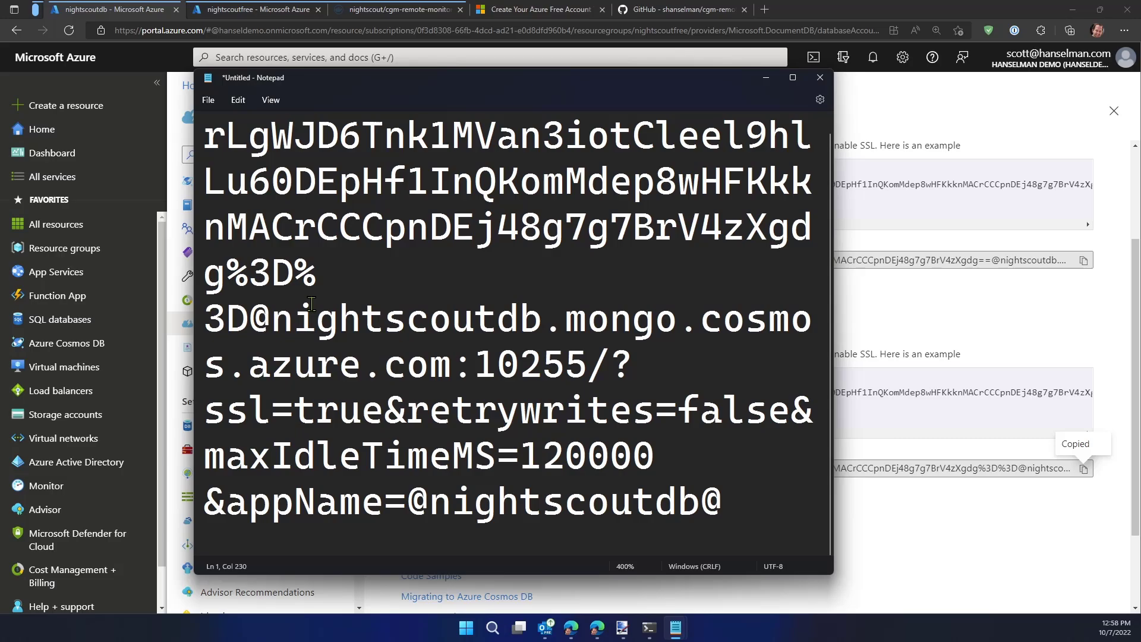
pyautogui.keyDown('ctrl'); pyautogui.scroll(-20, 311, 304); pyautogui.keyUp('ctrl')
pyautogui.keyDown('ctrl'); pyautogui.scroll(-2, 311, 304); pyautogui.keyUp('ctrl')
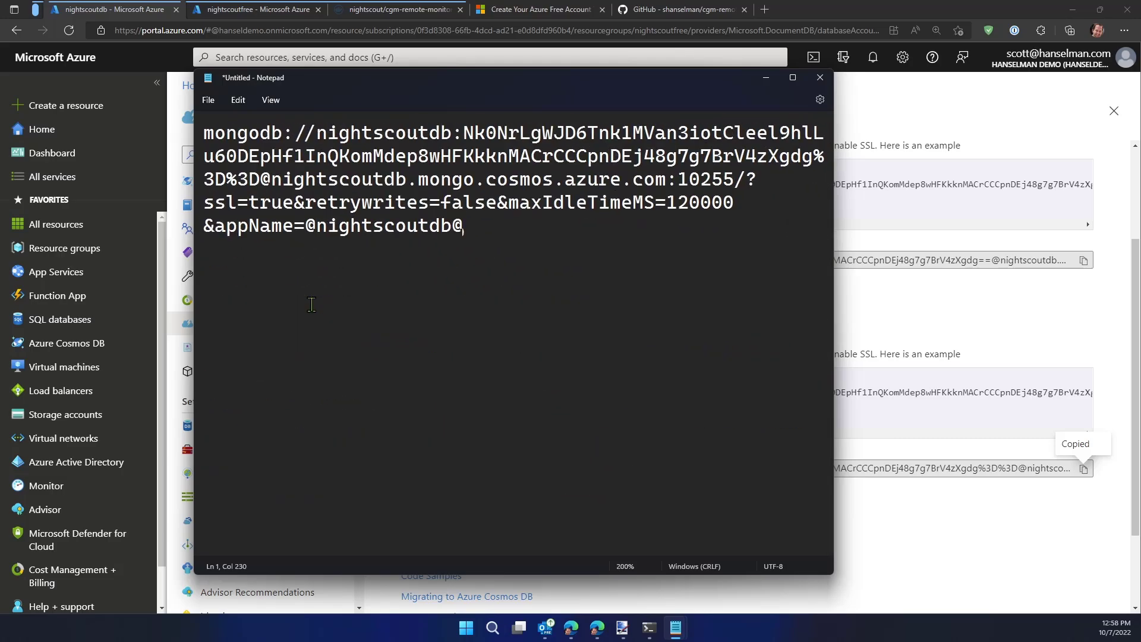
pyautogui.click(270, 100)
pyautogui.click(307, 159)
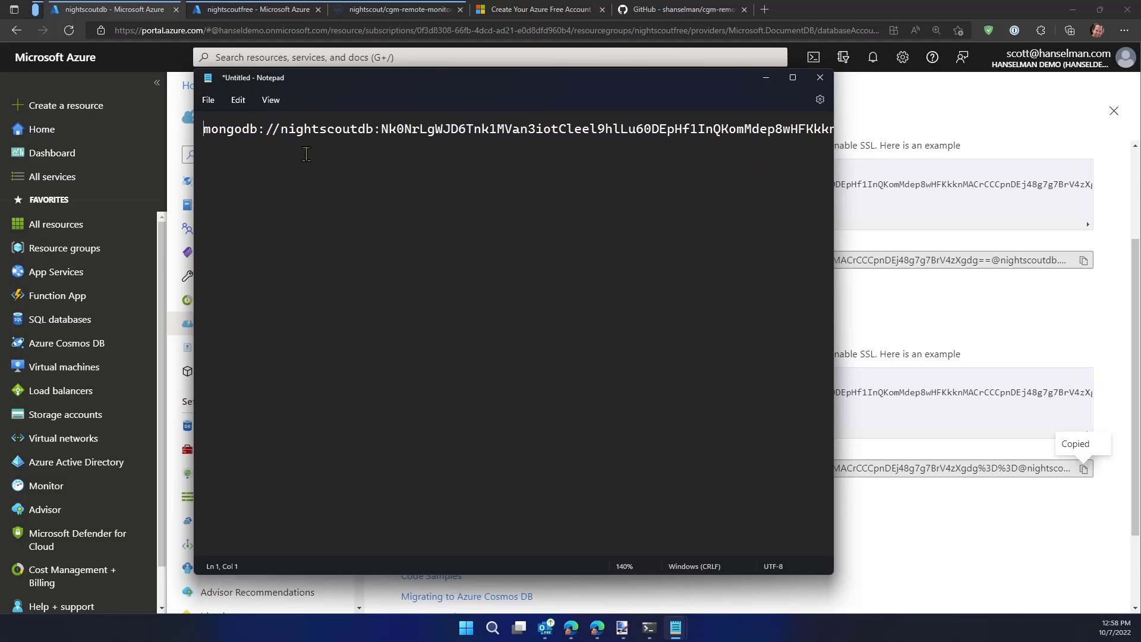
pyautogui.click(270, 100)
pyautogui.click(306, 156)
# Replace the maxIdleTimeMS parameter name in the connection string with socketTimeoutMS, with the text zoomed to 240%
pyautogui.keyDown('ctrl'); pyautogui.scroll(10, 282, 163); pyautogui.keyUp('ctrl')
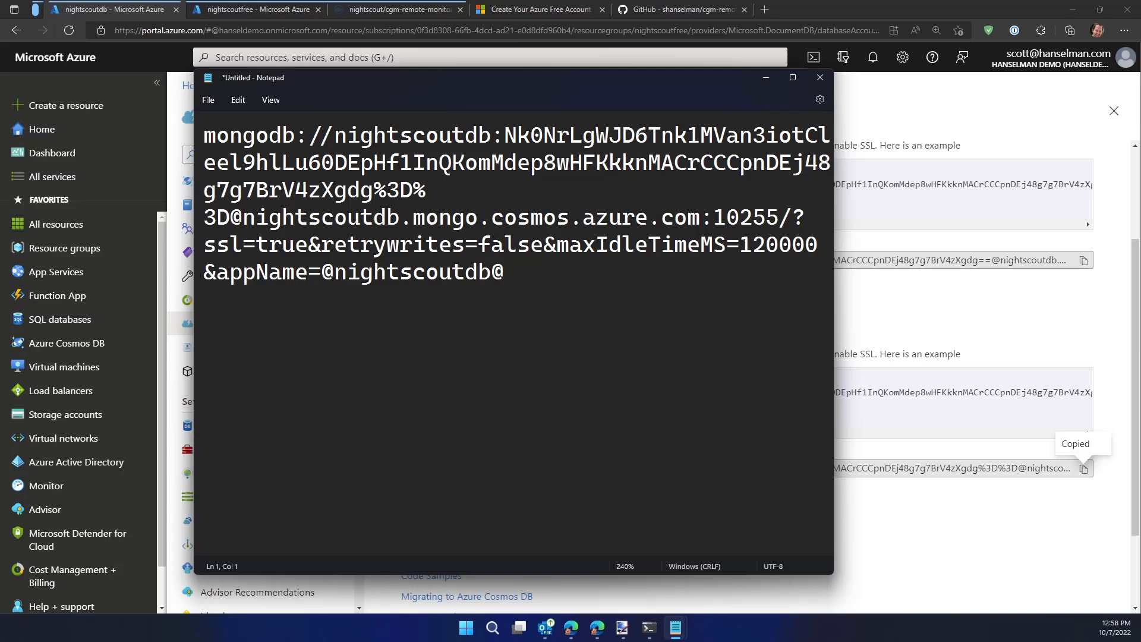
pyautogui.hotkey('ctrl', '2')
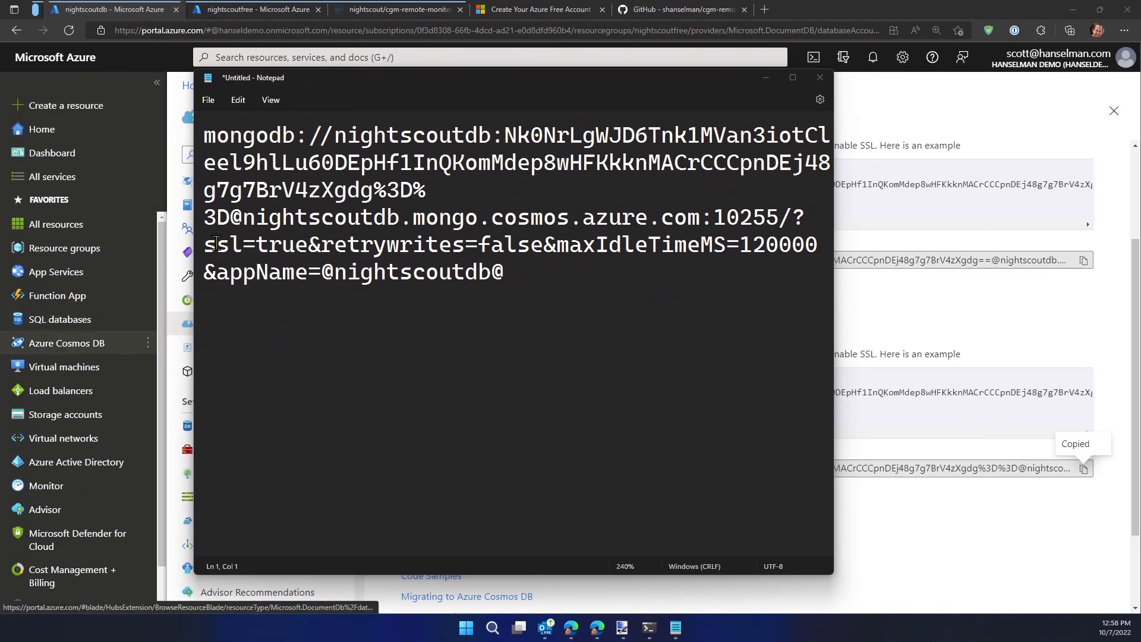
pyautogui.doubleClick(595, 244)
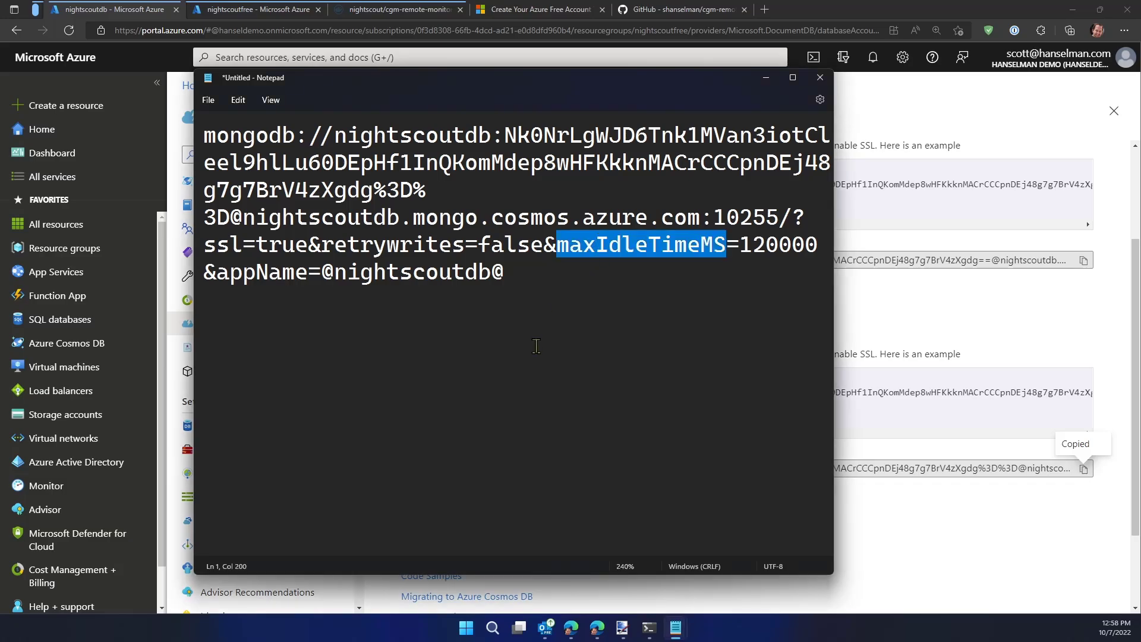
pyautogui.hotkey('alt', 'Tab')
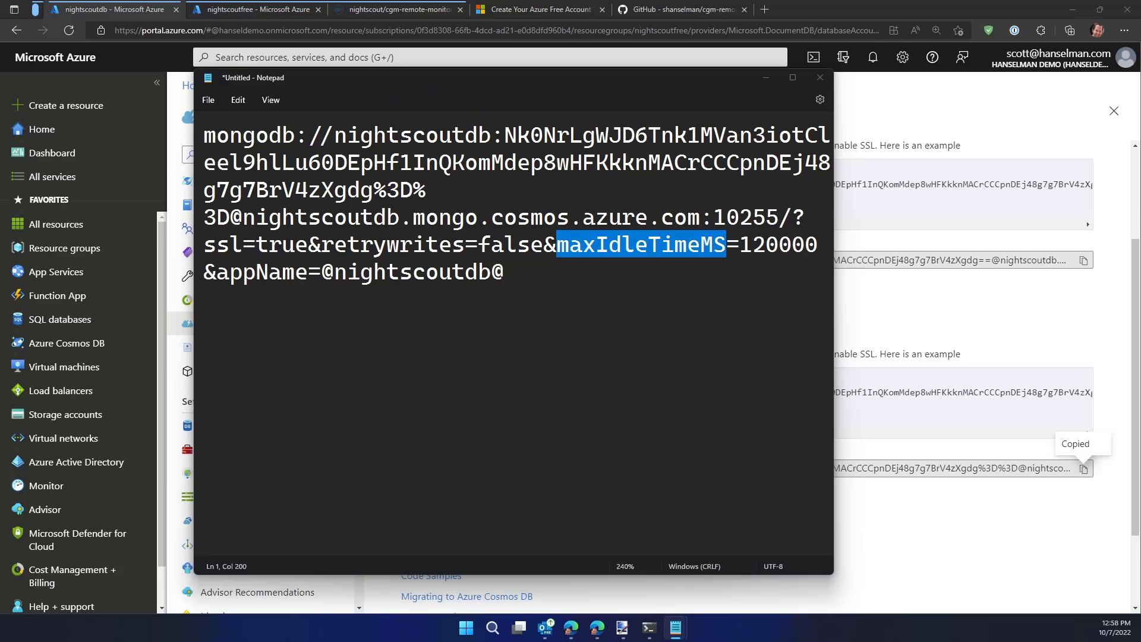
pyautogui.hotkey('alt', 'Tab')
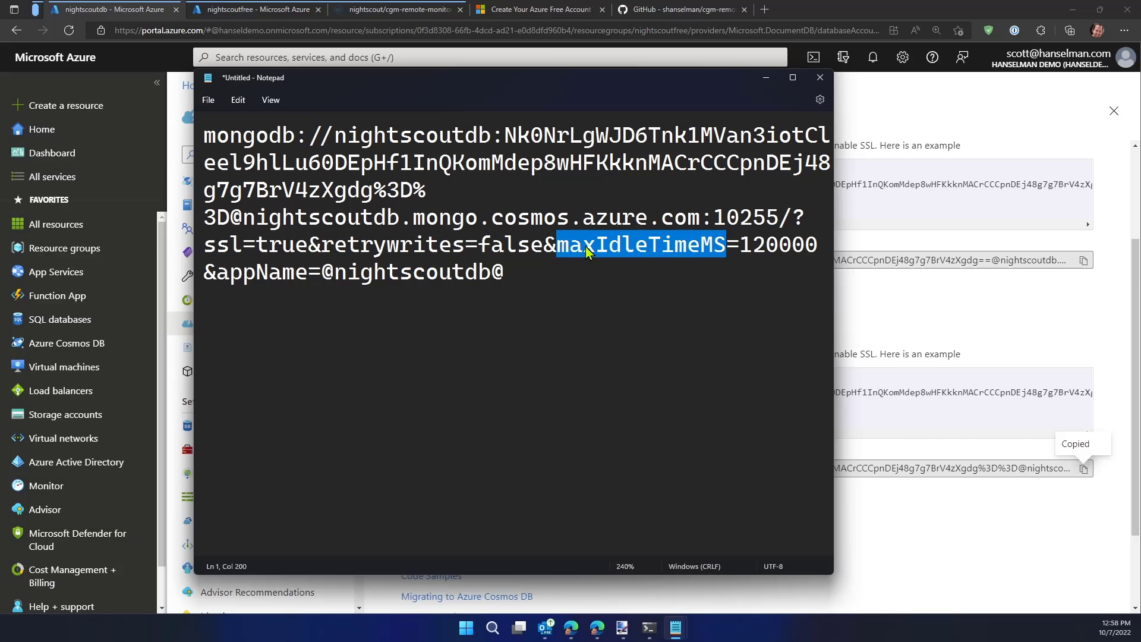
pyautogui.hotkey('ctrl', 'v')
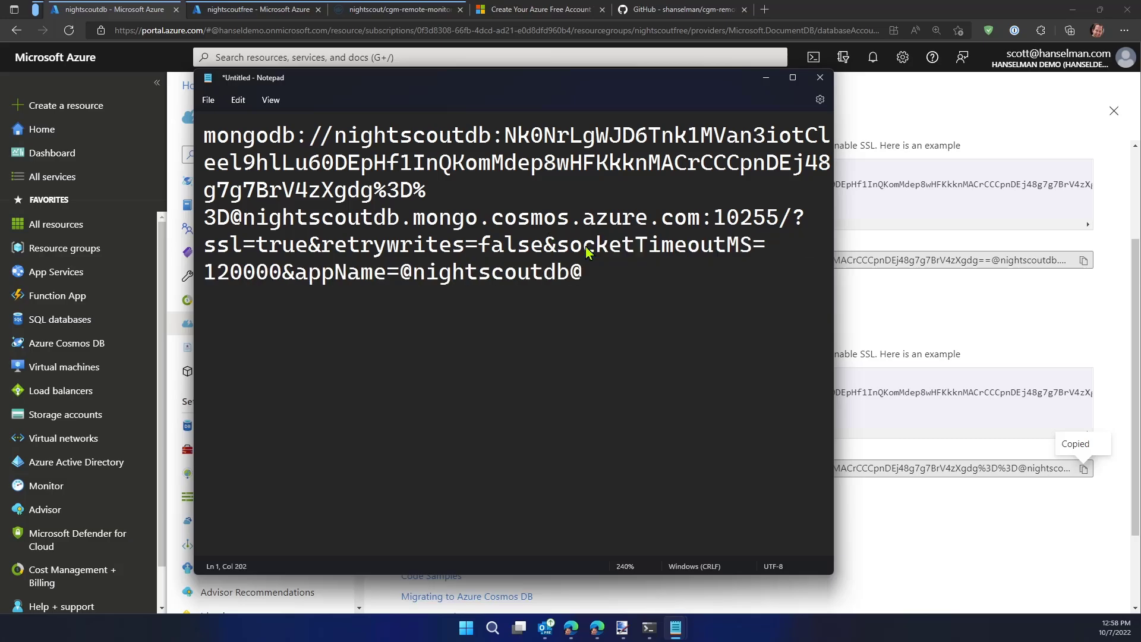
pyautogui.doubleClick(587, 252)
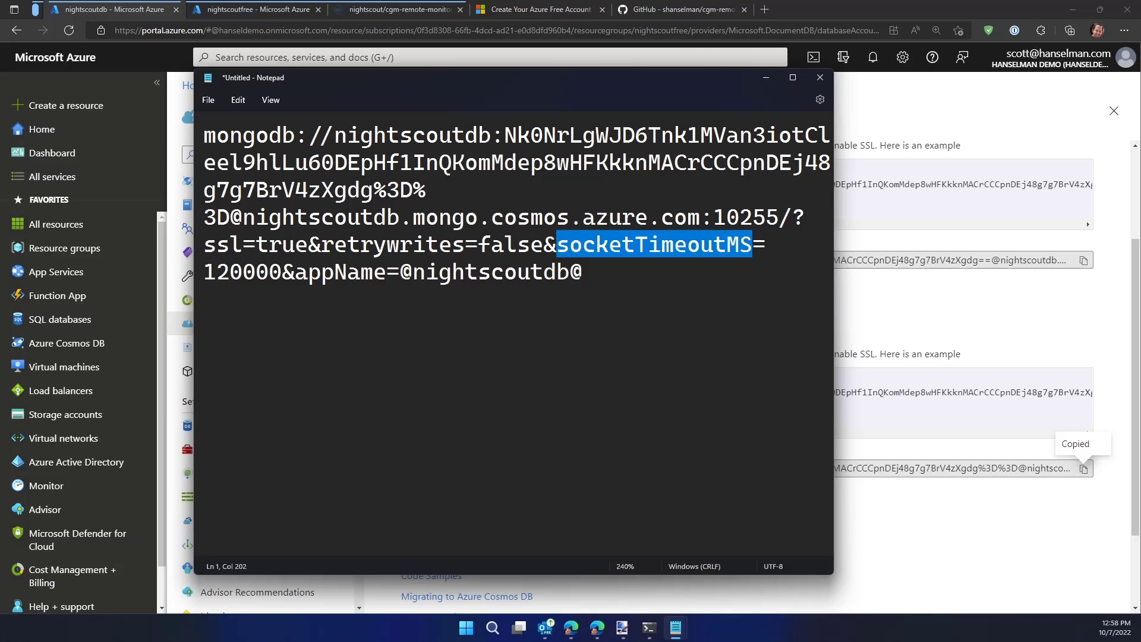
pyautogui.hotkey('alt', 'Tab')
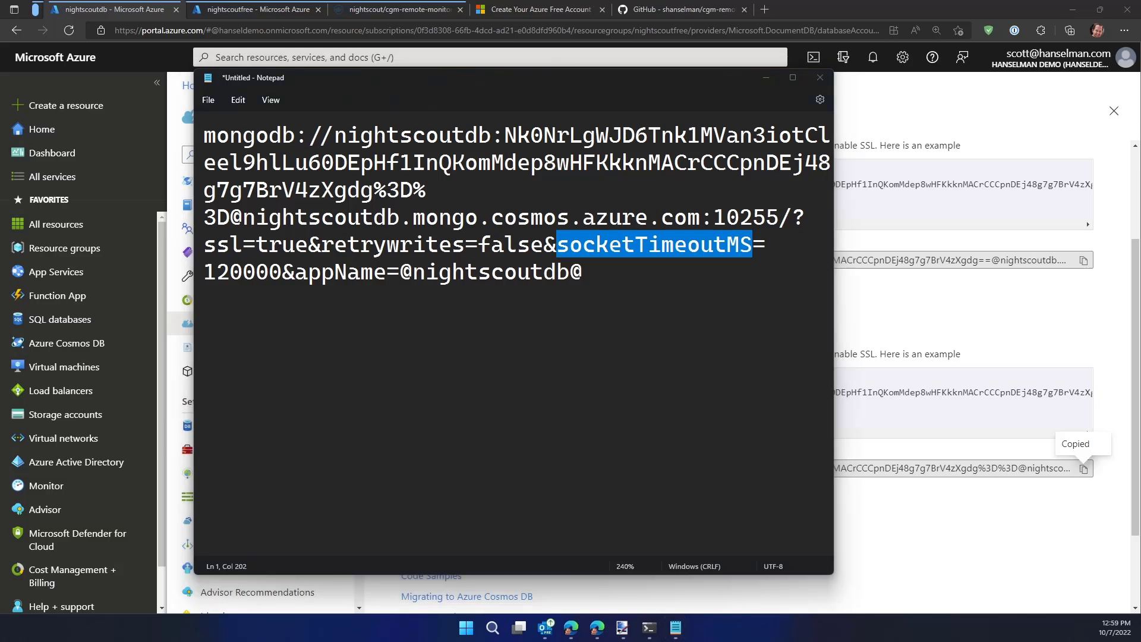
# Copy the entire edited connection string from Notepad and minimize the window to return to the Azure portal
pyautogui.moveTo(646, 302); pyautogui.dragTo(192, 137)
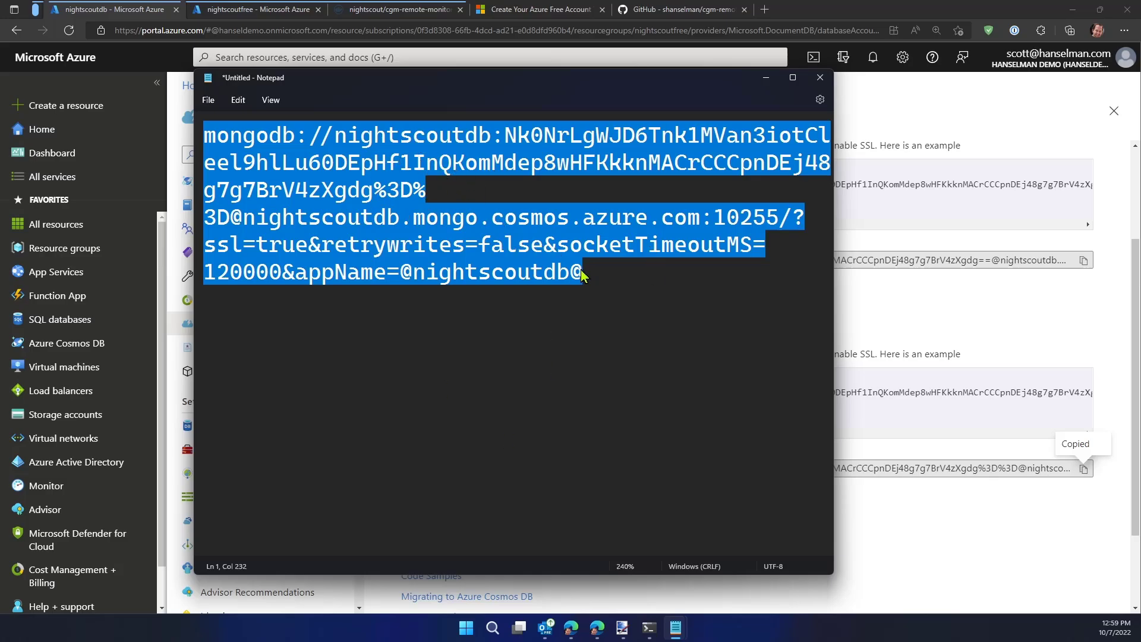
pyautogui.click(623, 280)
pyautogui.moveTo(626, 305); pyautogui.dragTo(131, 114)
pyautogui.click(485, 333)
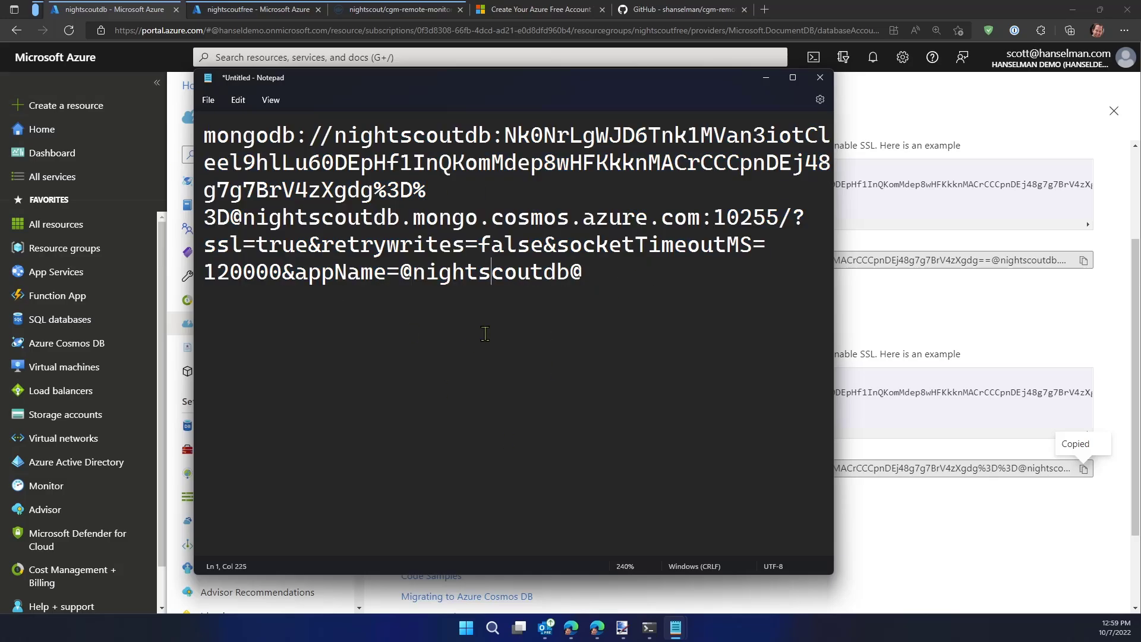
pyautogui.hotkey('ctrl', 'a')
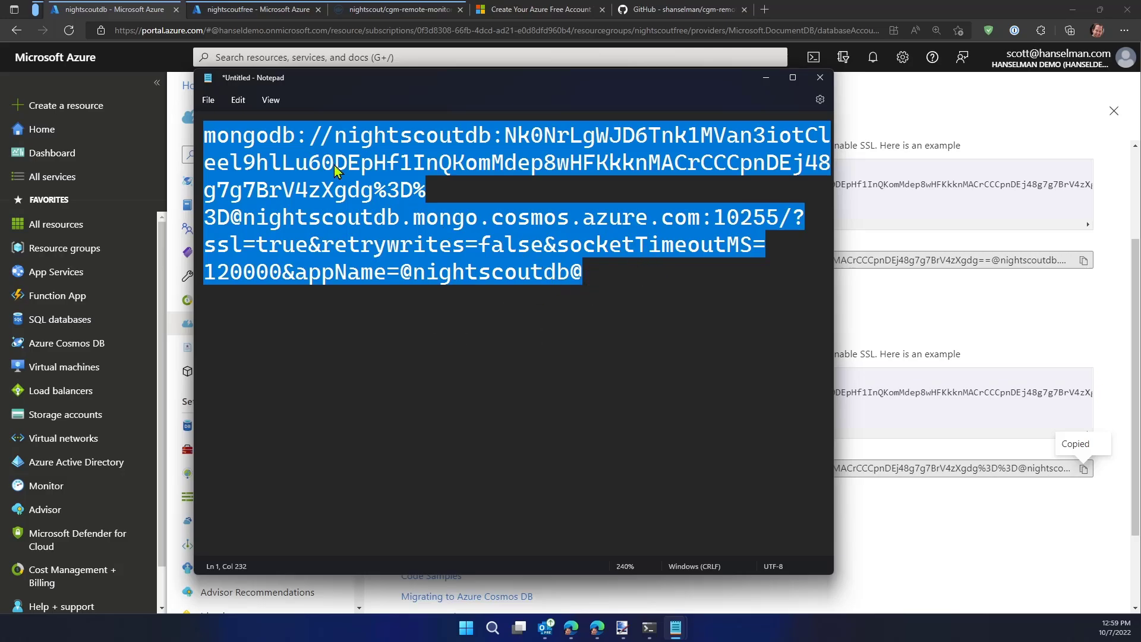
pyautogui.rightClick(312, 151)
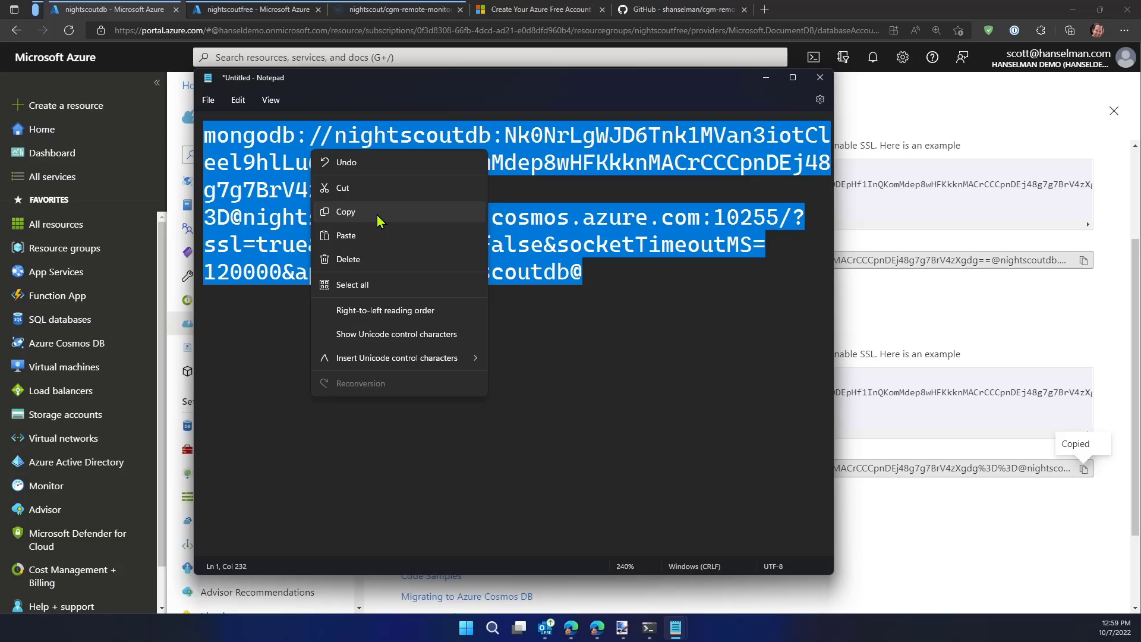
pyautogui.click(378, 222)
pyautogui.moveTo(739, 87); pyautogui.dragTo(761, 79)
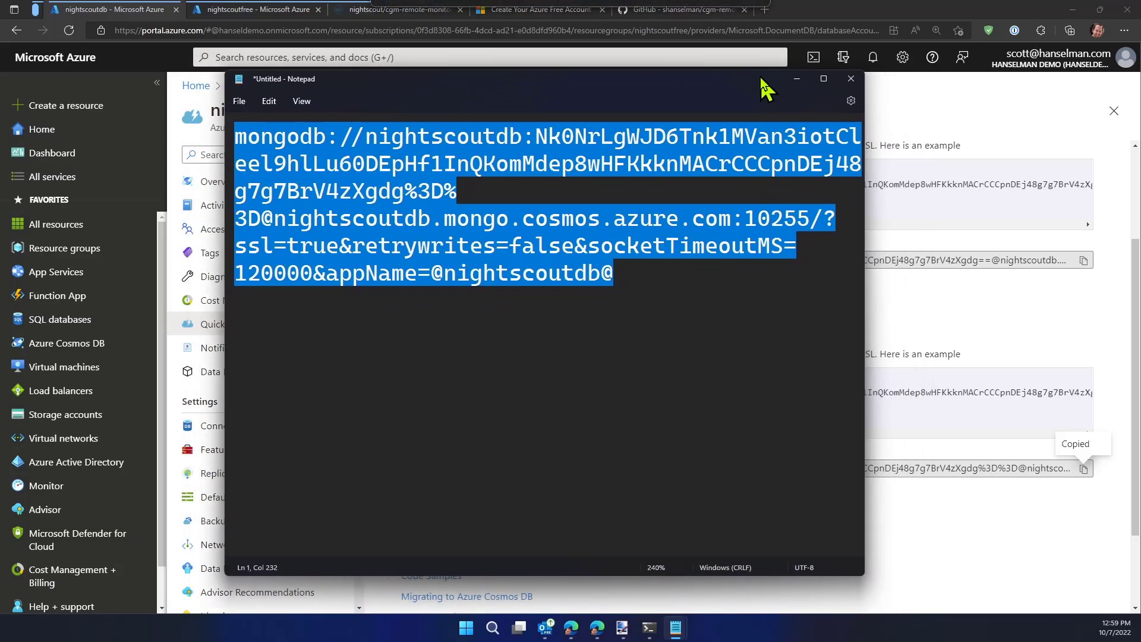
pyautogui.click(797, 76)
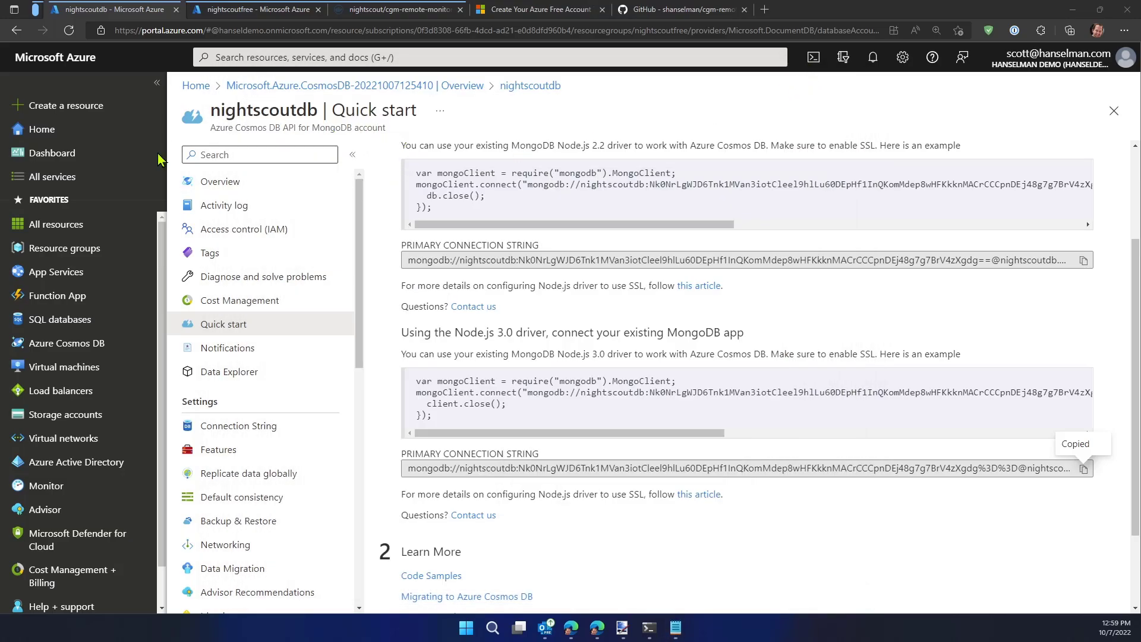
# Look through the list of resource groups and return to the portal home page
pyautogui.click(63, 256)
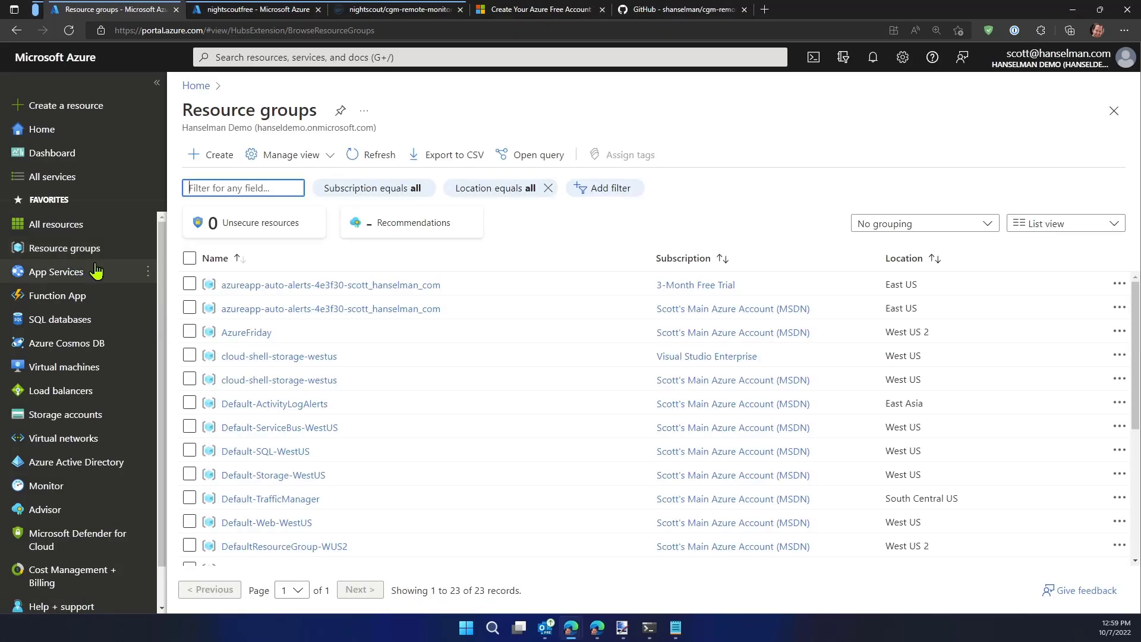
pyautogui.scroll(-4, 244, 398)
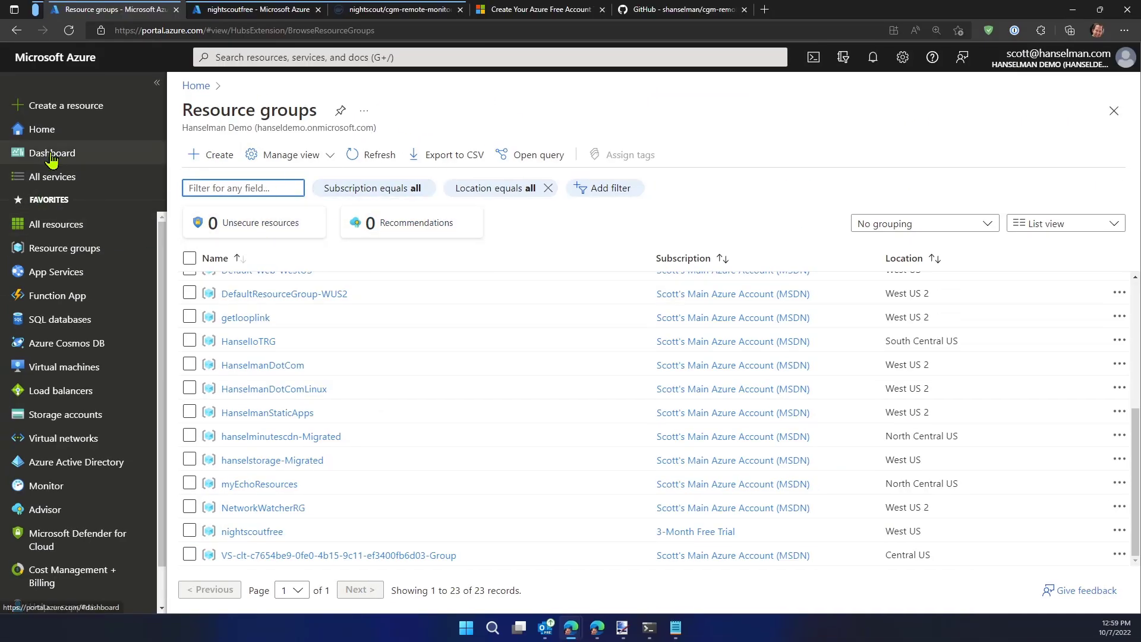
pyautogui.click(42, 129)
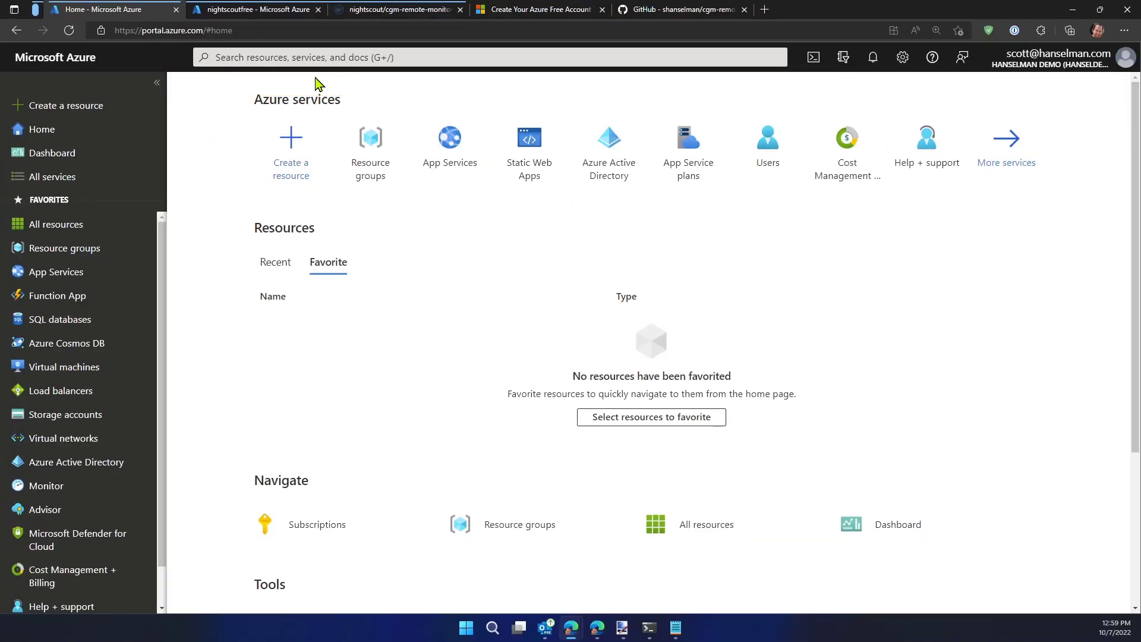
# Search the portal for nightscout and open the nightscoutfree resource group
pyautogui.click(310, 59)
pyautogui.write('night')
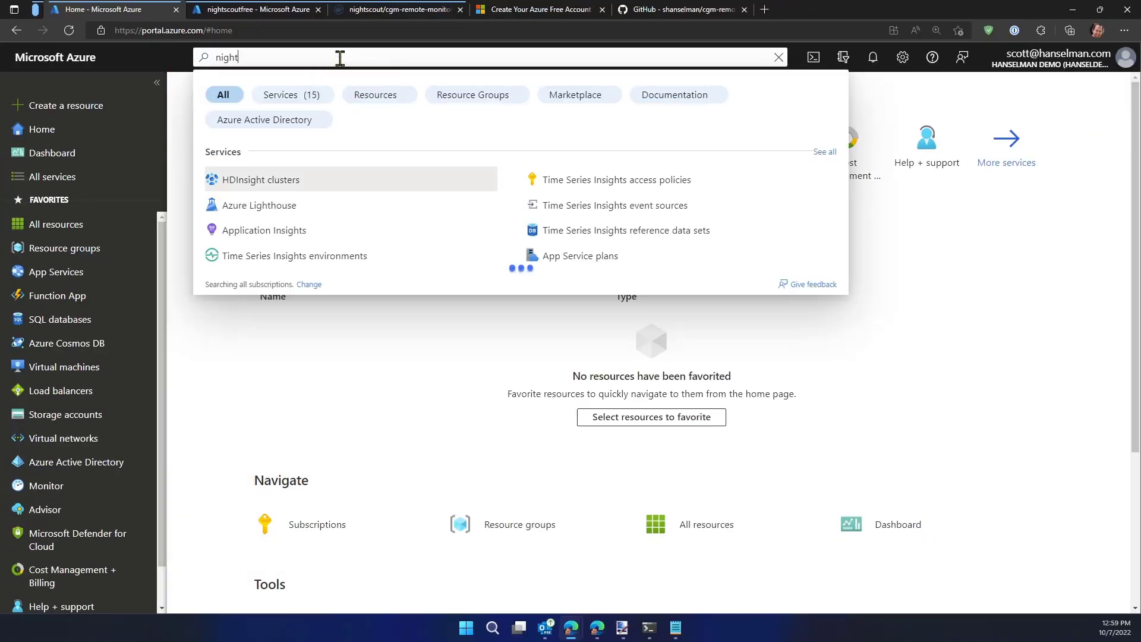
pyautogui.write('scout')
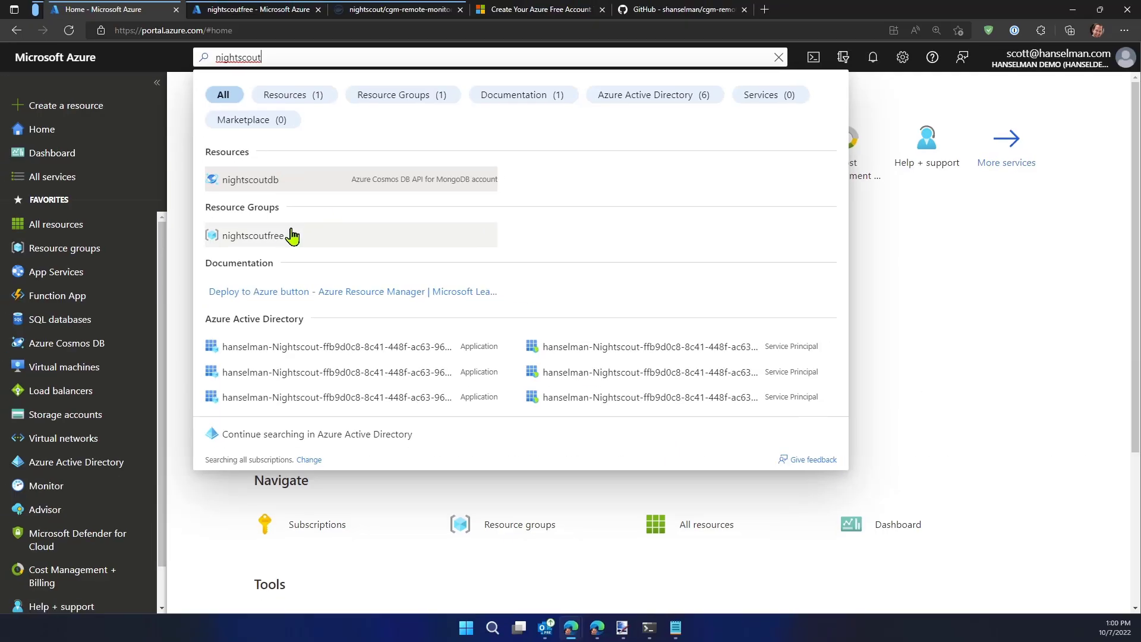
pyautogui.click(297, 249)
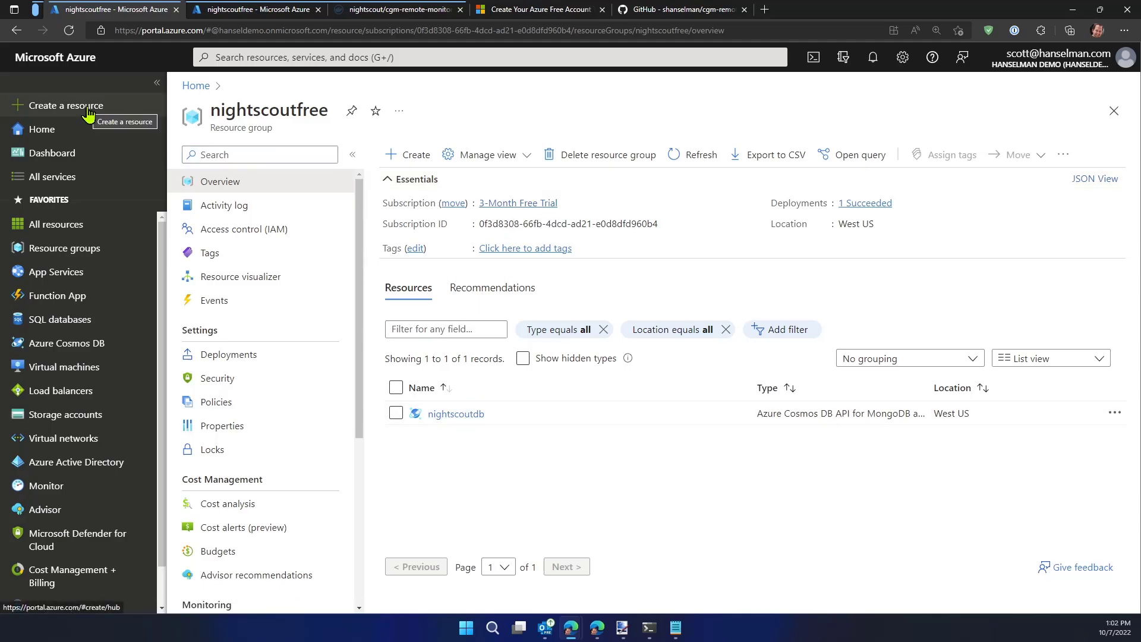
# Start creating a new Web App resource from the popular Azure services
pyautogui.click(86, 107)
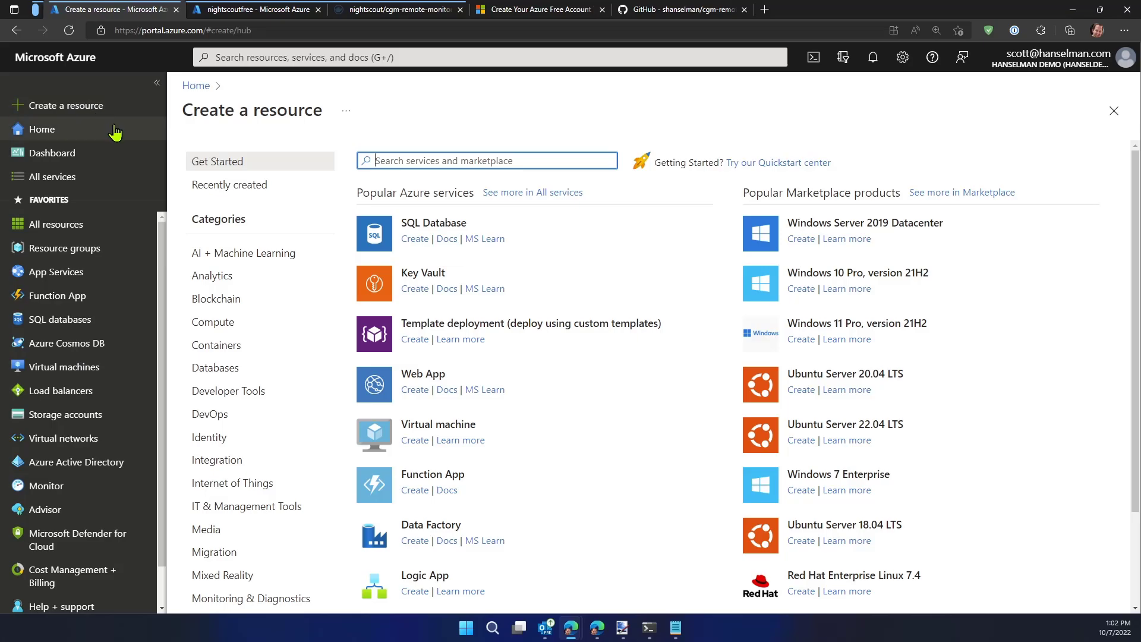
pyautogui.scroll(-2, 253, 535)
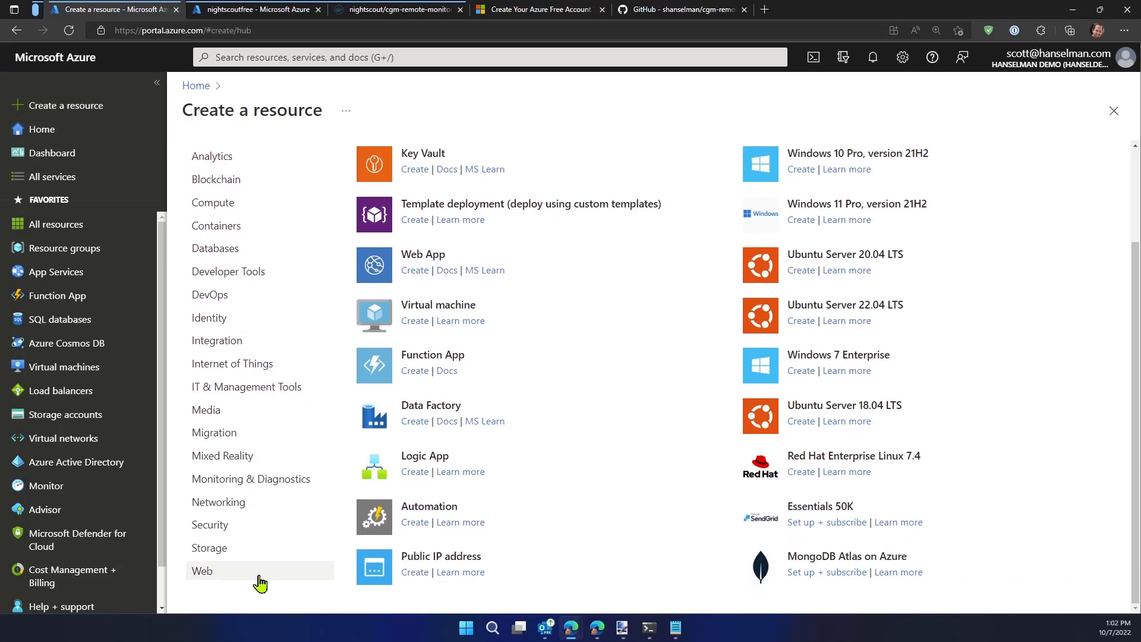
pyautogui.scroll(2, 260, 303)
pyautogui.scroll(-3, 248, 273)
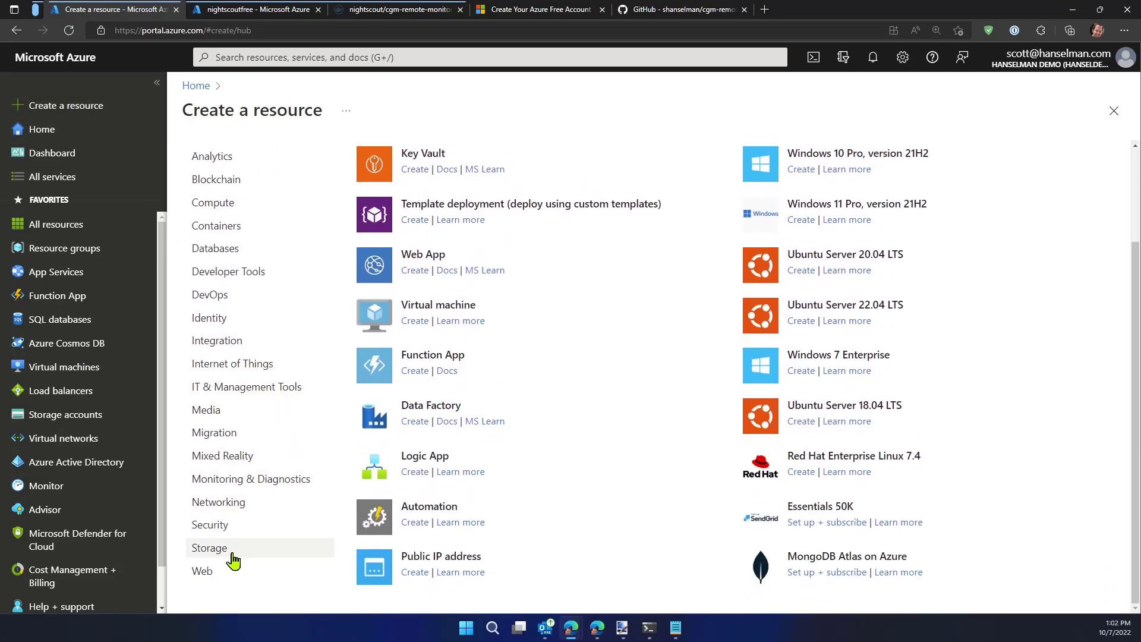
pyautogui.scroll(3, 502, 301)
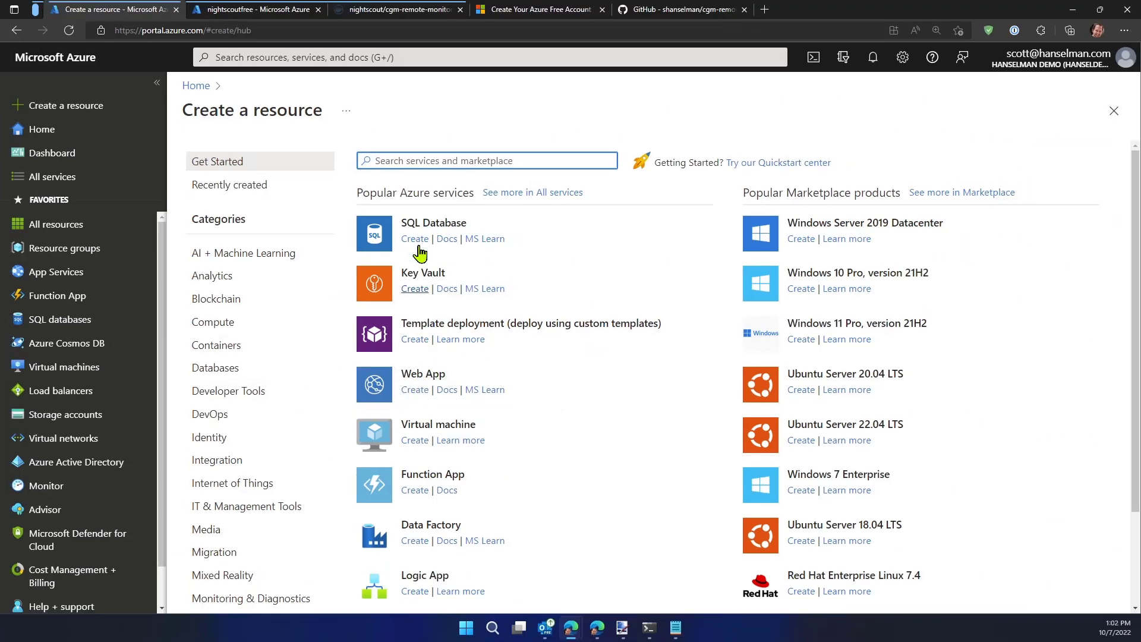
pyautogui.scroll(-1, 263, 325)
pyautogui.scroll(-2, 262, 325)
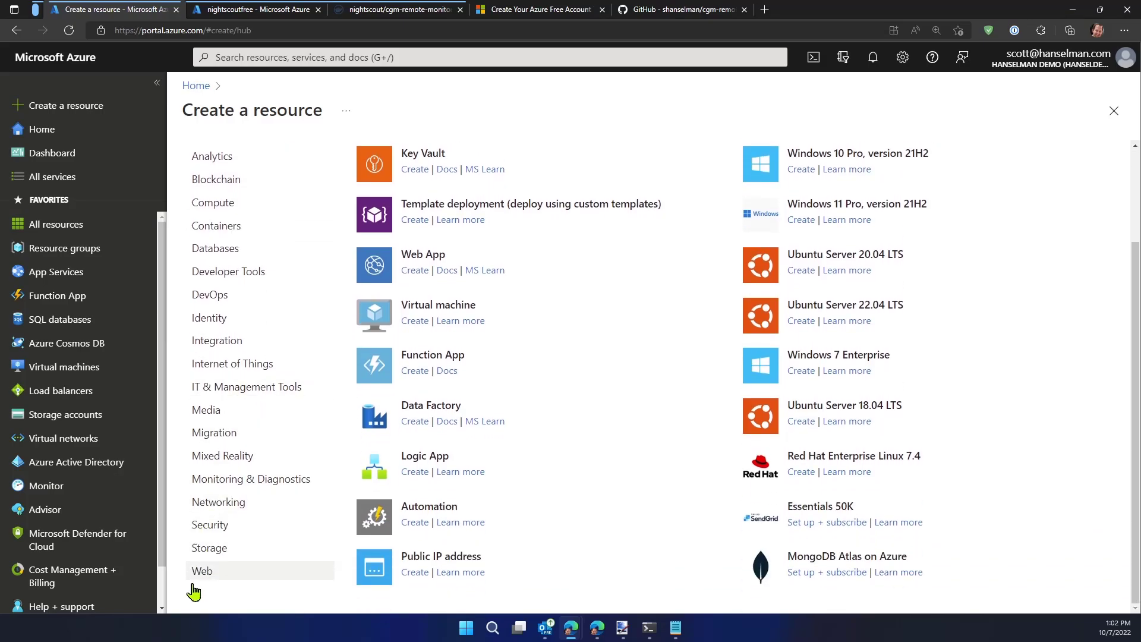
pyautogui.scroll(2, 386, 440)
pyautogui.click(416, 390)
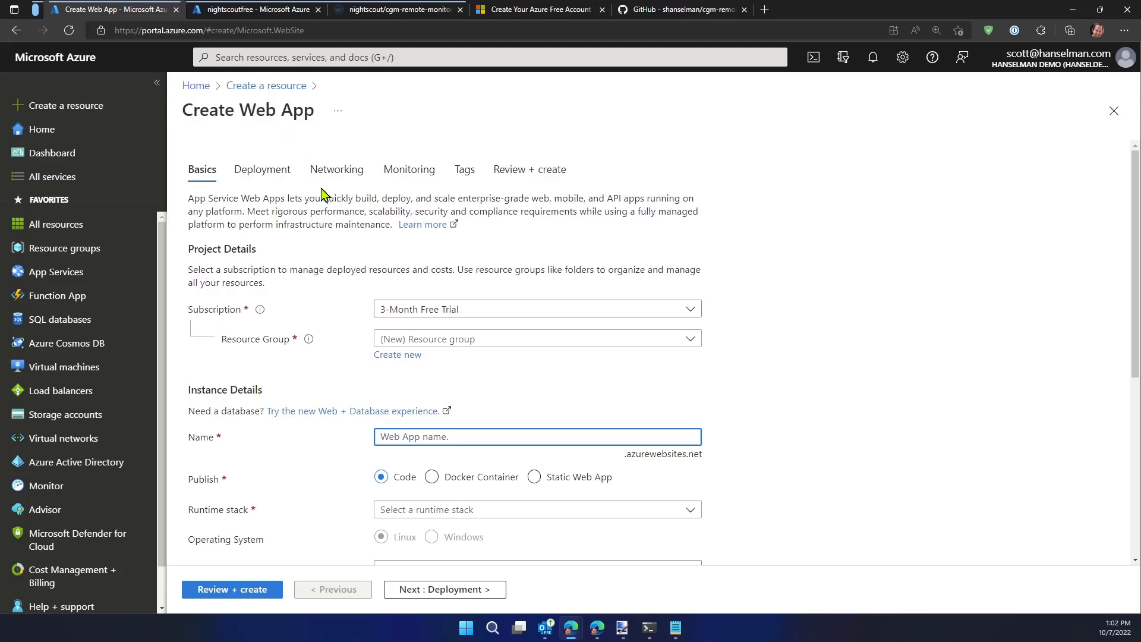
# Assign the web app to the existing nightscoutfree resource group and name it nightscoutweb
pyautogui.hotkey('ctrl', '+')
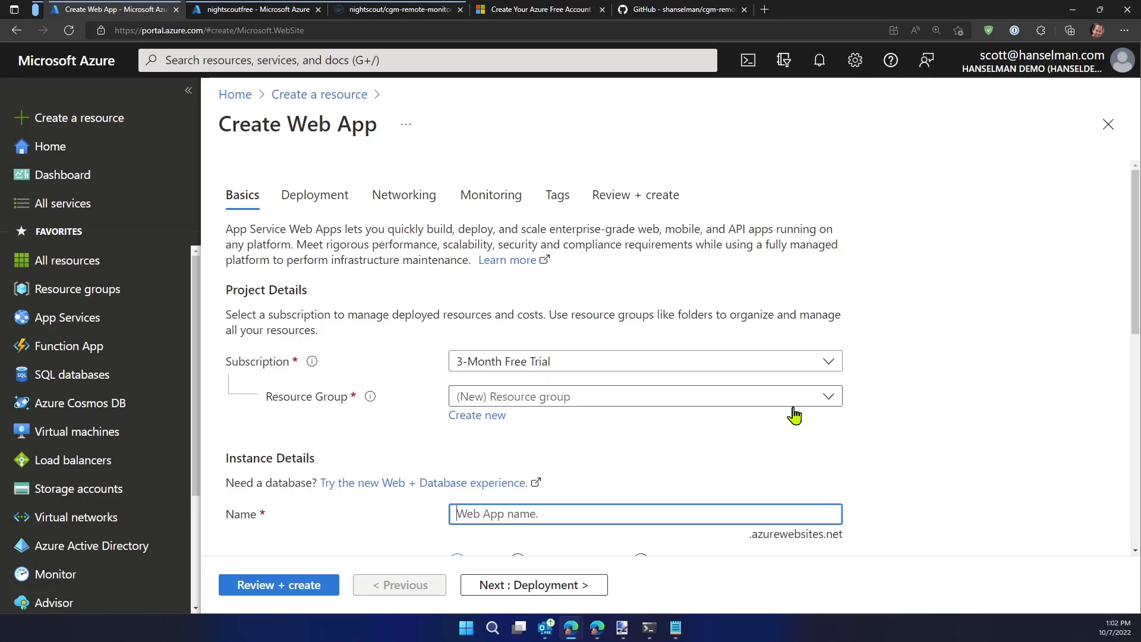
pyautogui.click(831, 397)
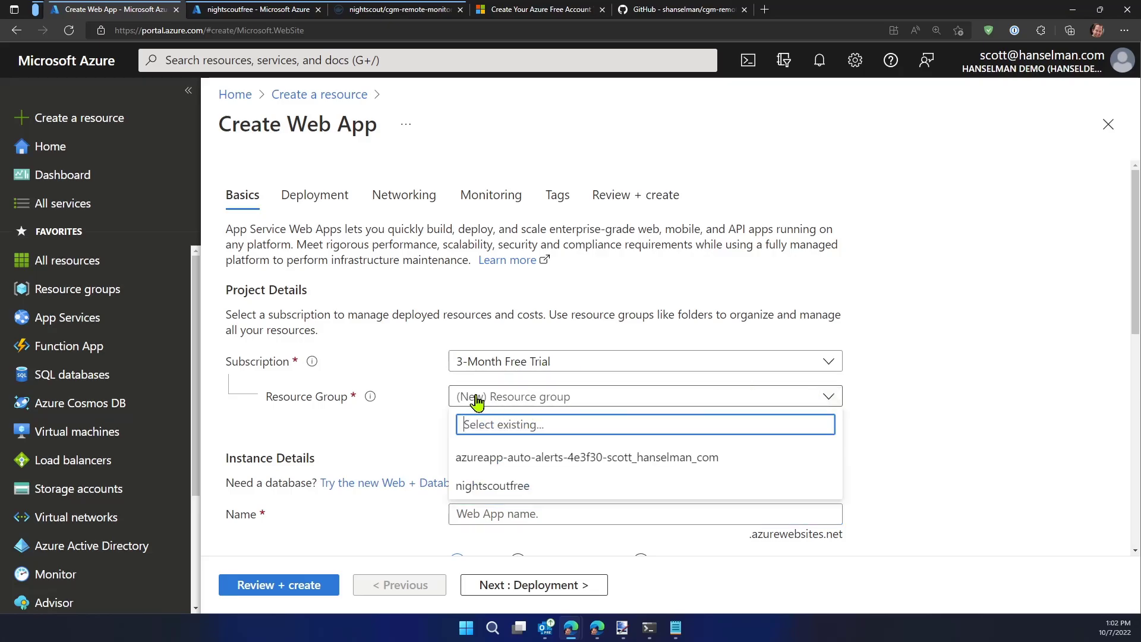
pyautogui.click(514, 489)
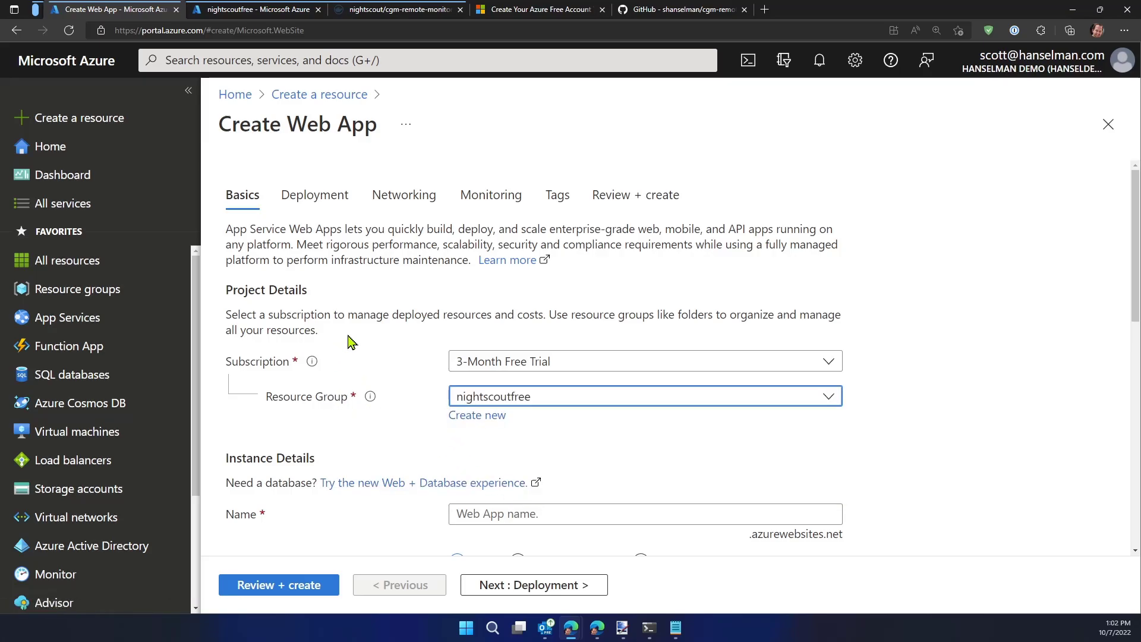
pyautogui.scroll(-3, 383, 333)
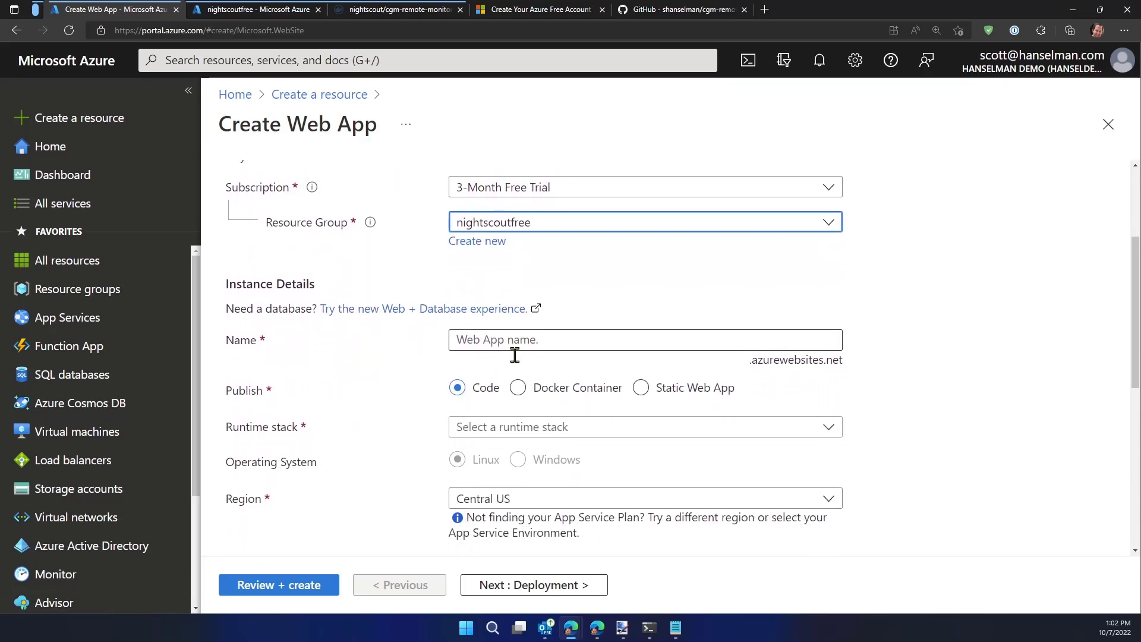
pyautogui.click(505, 340)
pyautogui.write('nightscoutweb')
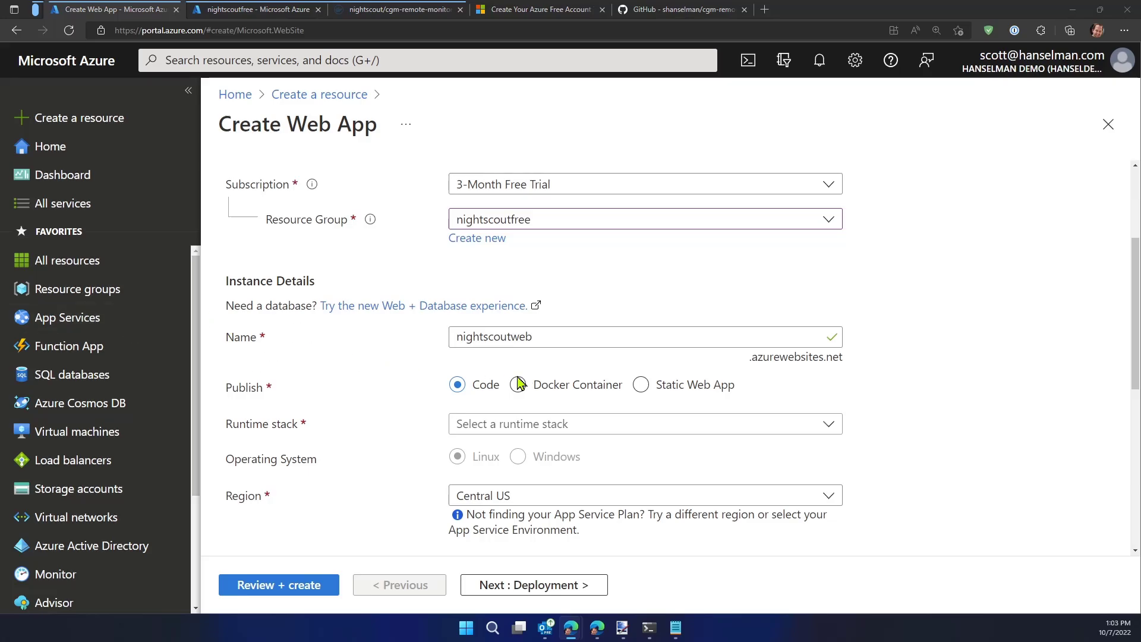
# Set the web app to publish as a Docker Container and choose West US as its region
pyautogui.scroll(-1, 372, 458)
pyautogui.scroll(-2, 339, 464)
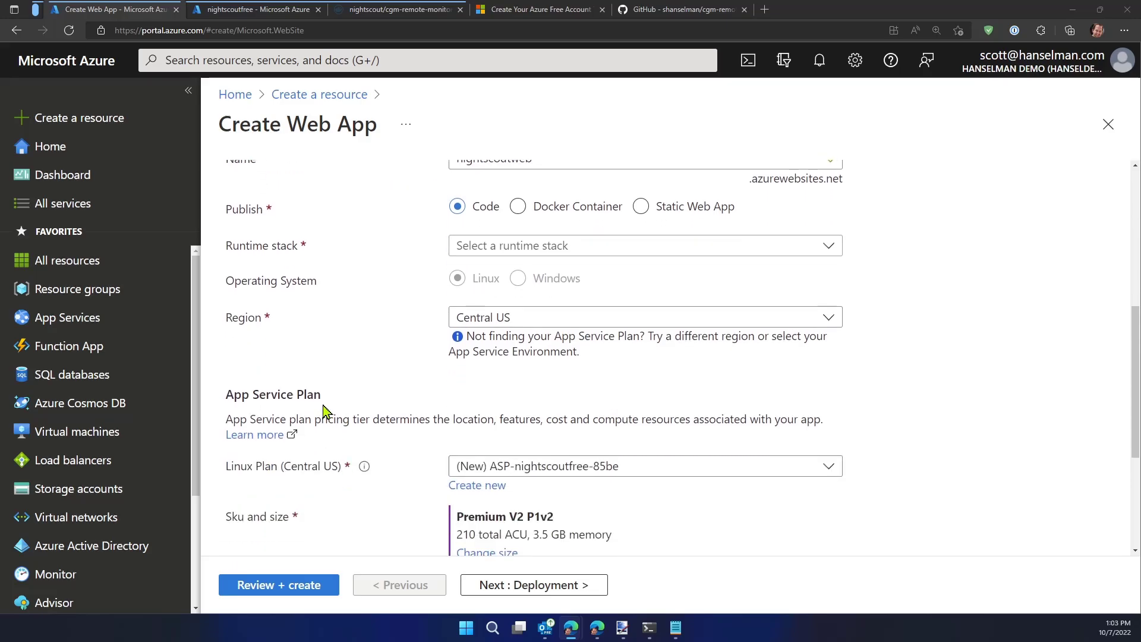
pyautogui.scroll(1, 250, 220)
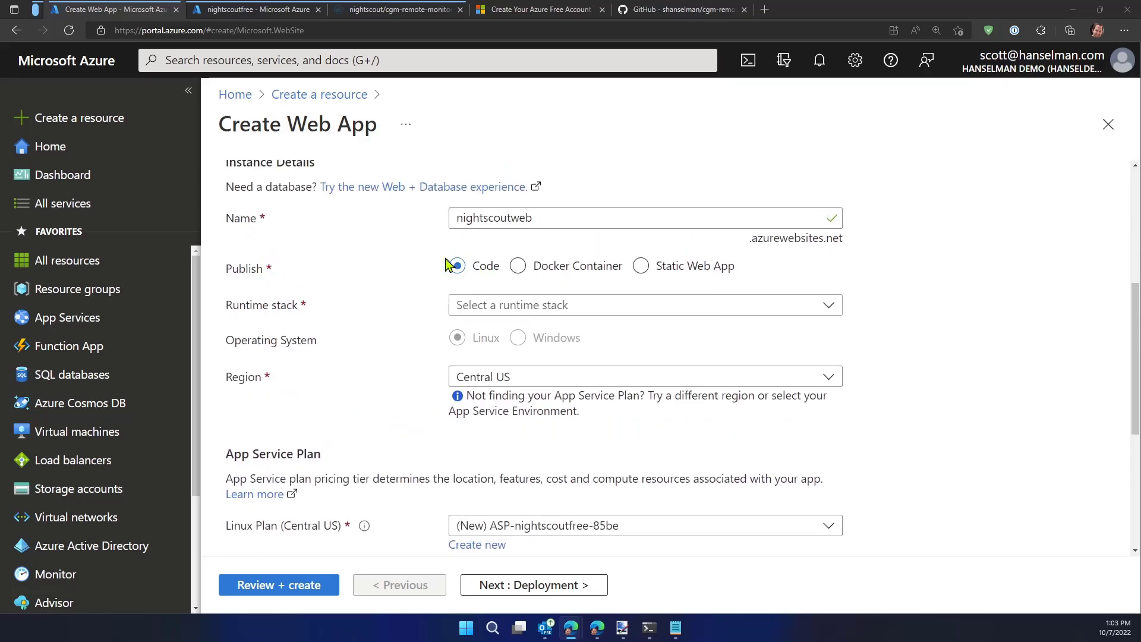
pyautogui.click(521, 269)
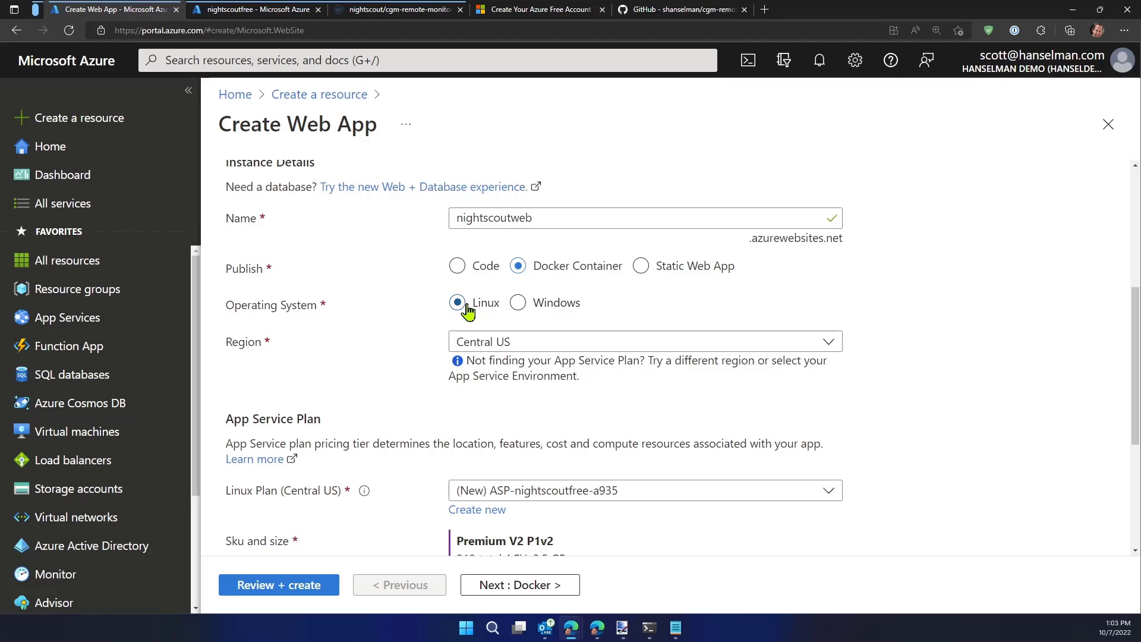
pyautogui.click(720, 350)
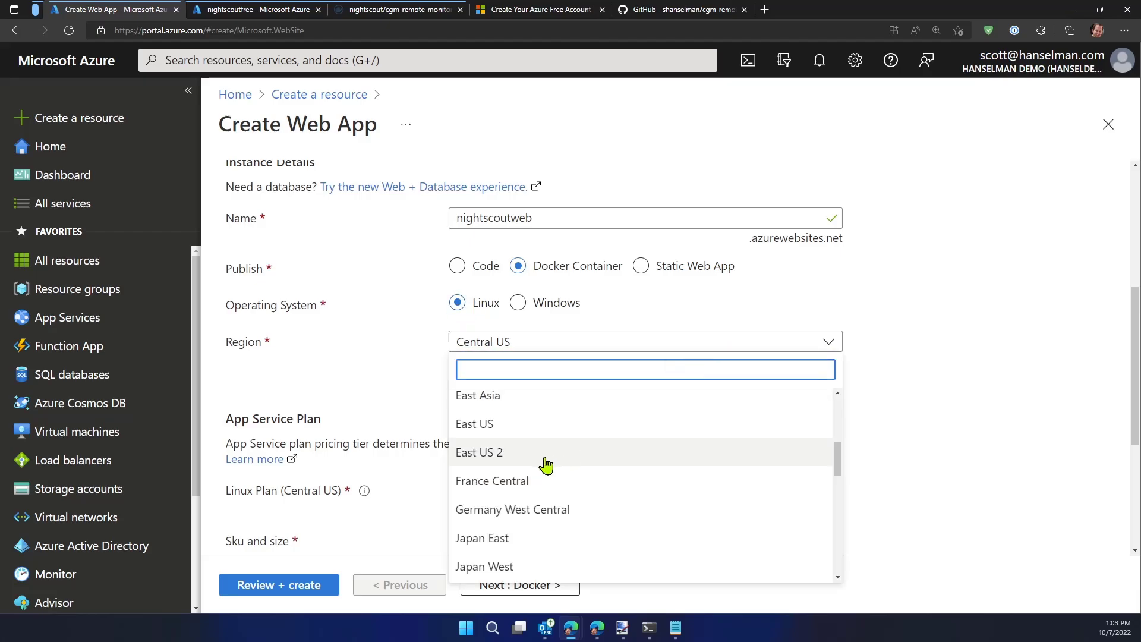
pyautogui.scroll(-1, 572, 455)
pyautogui.scroll(-9, 572, 456)
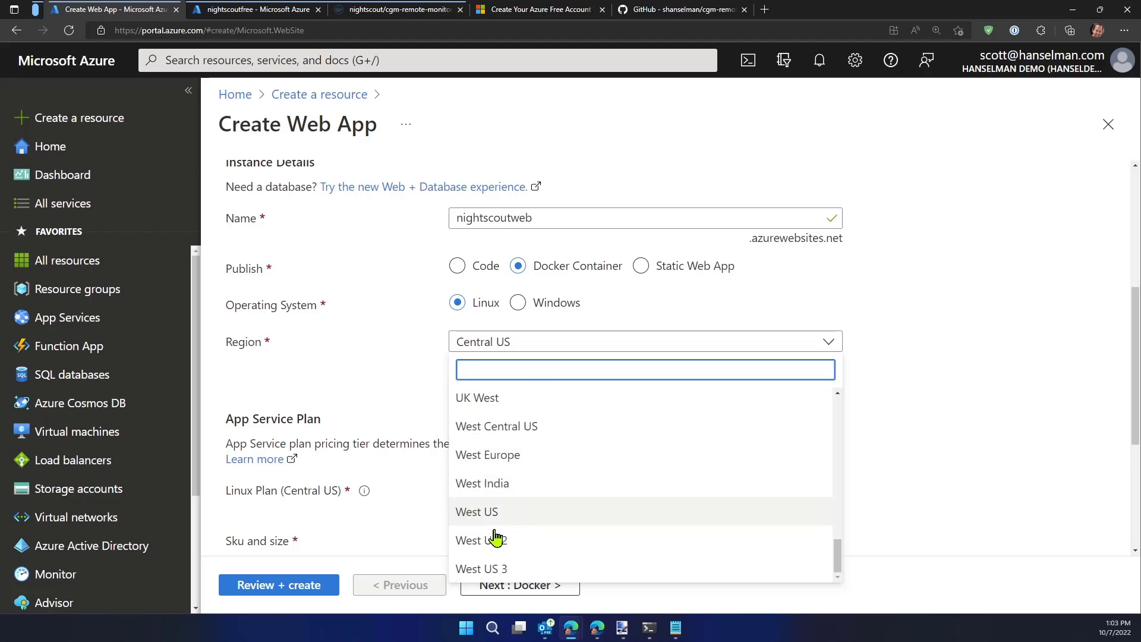
pyautogui.click(506, 523)
# Create a new App Service plan named nightscoutplan for the web app
pyautogui.scroll(-2, 382, 390)
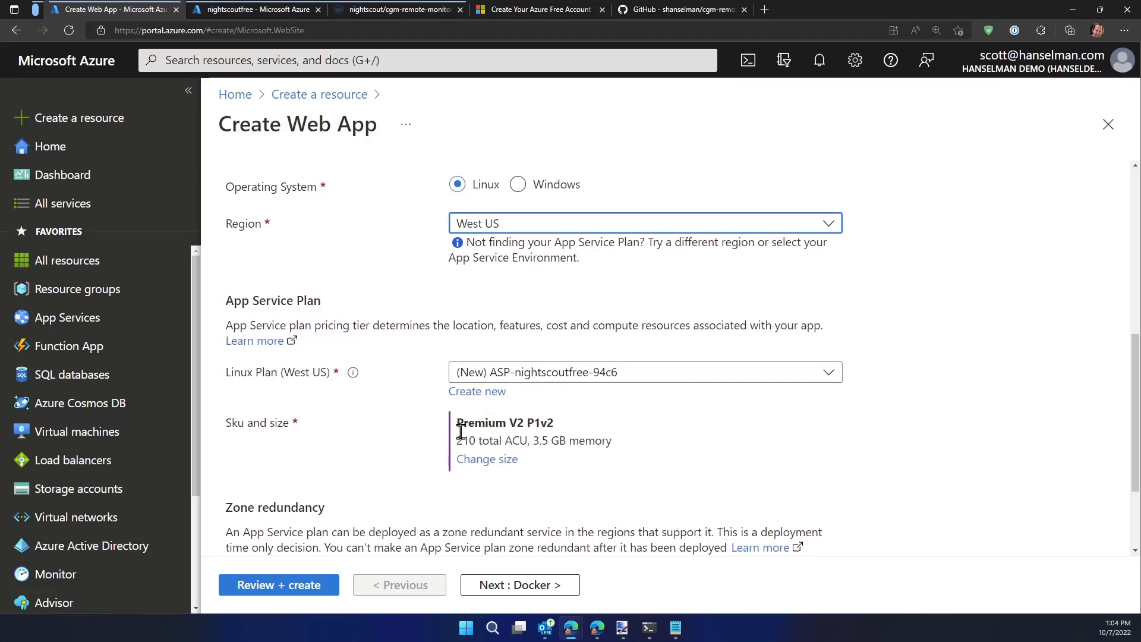
pyautogui.moveTo(463, 424); pyautogui.dragTo(524, 432)
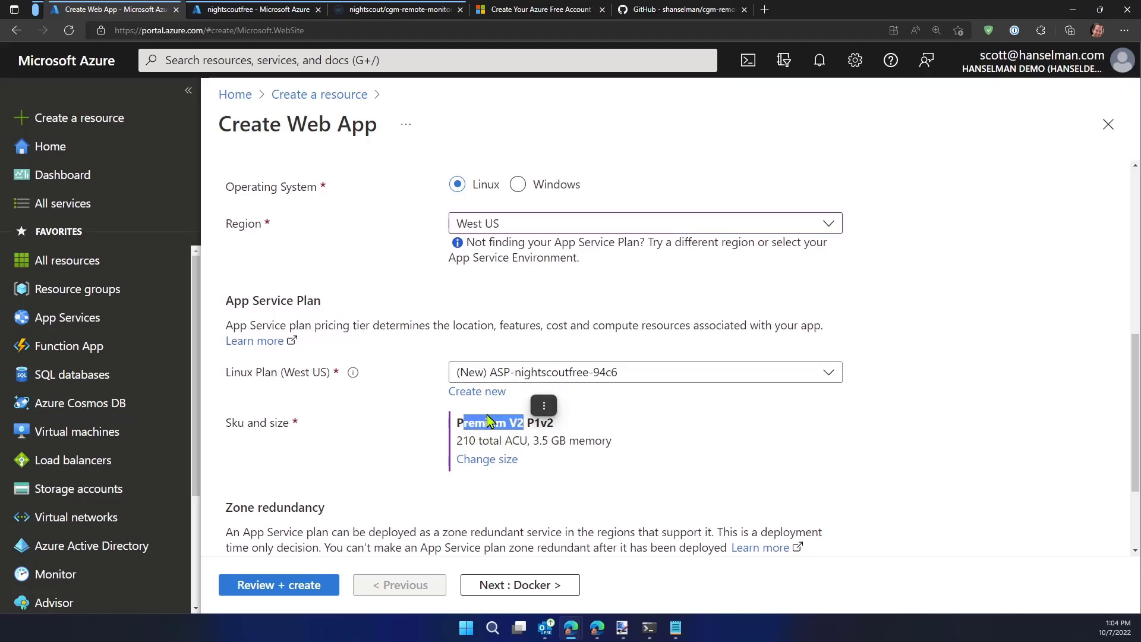
pyautogui.click(402, 434)
pyautogui.click(530, 373)
pyautogui.click(530, 373)
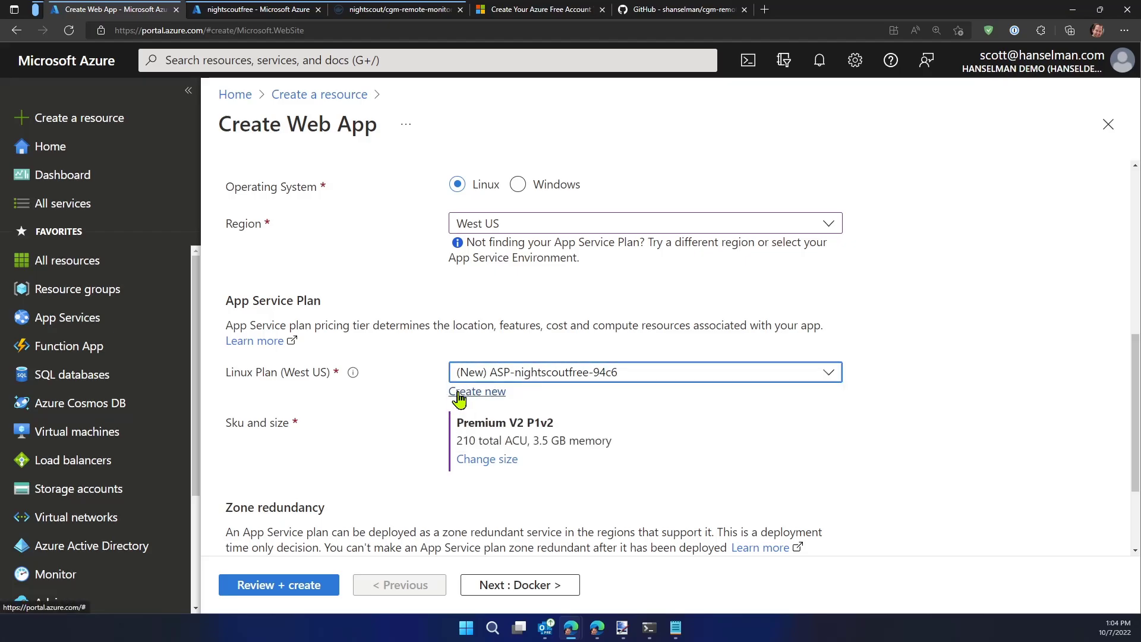
pyautogui.click(459, 394)
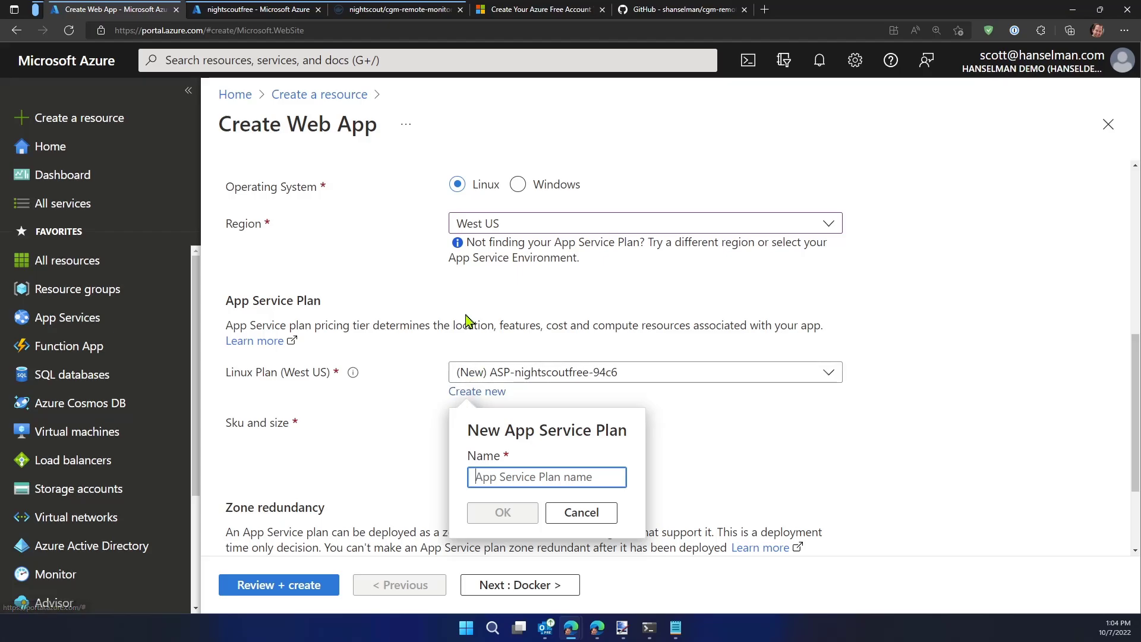
pyautogui.write('ni')
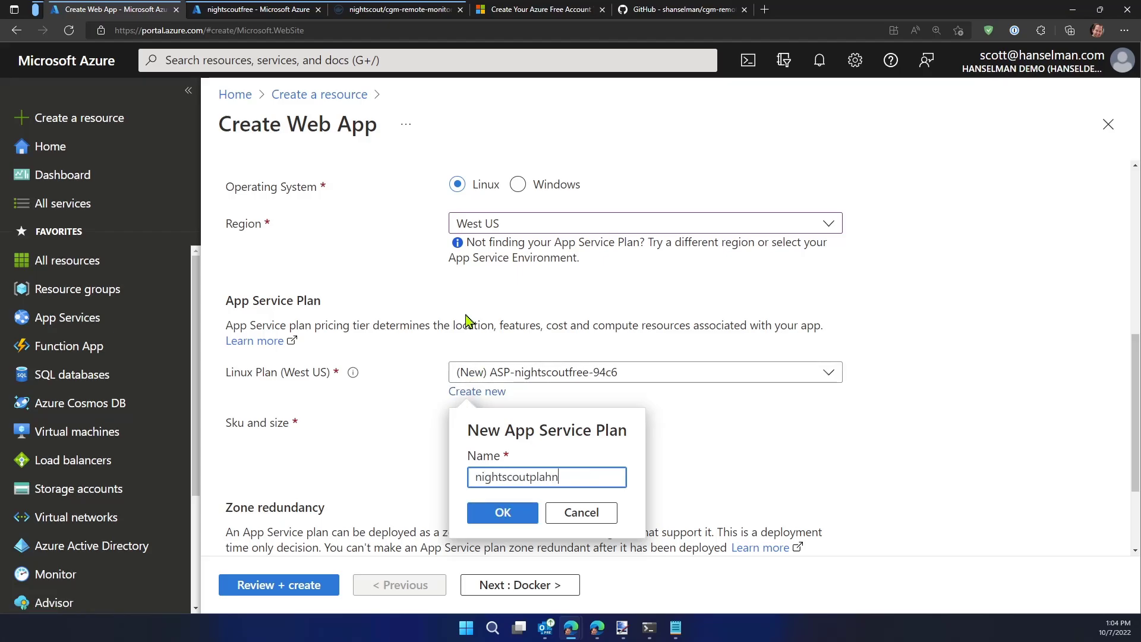
pyautogui.write('ghtscoutplahn')
pyautogui.press('BackSpace')
pyautogui.press('BackSpace')
pyautogui.click(503, 512)
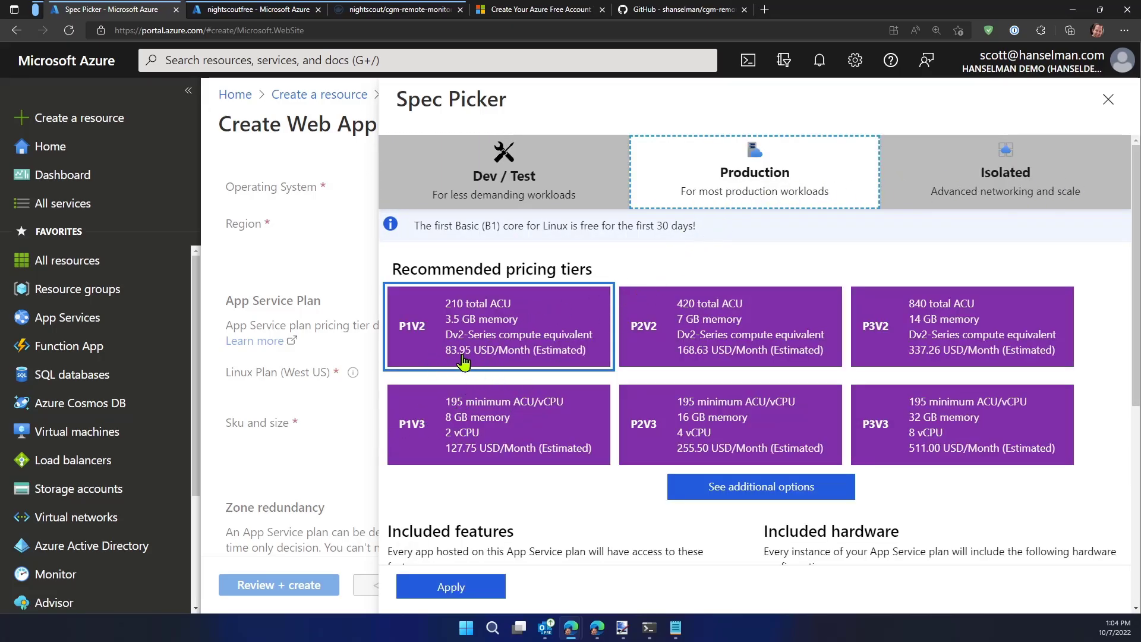
# Change the plan's size to the free F1 Dev / Test pricing tier and apply it
pyautogui.click(543, 199)
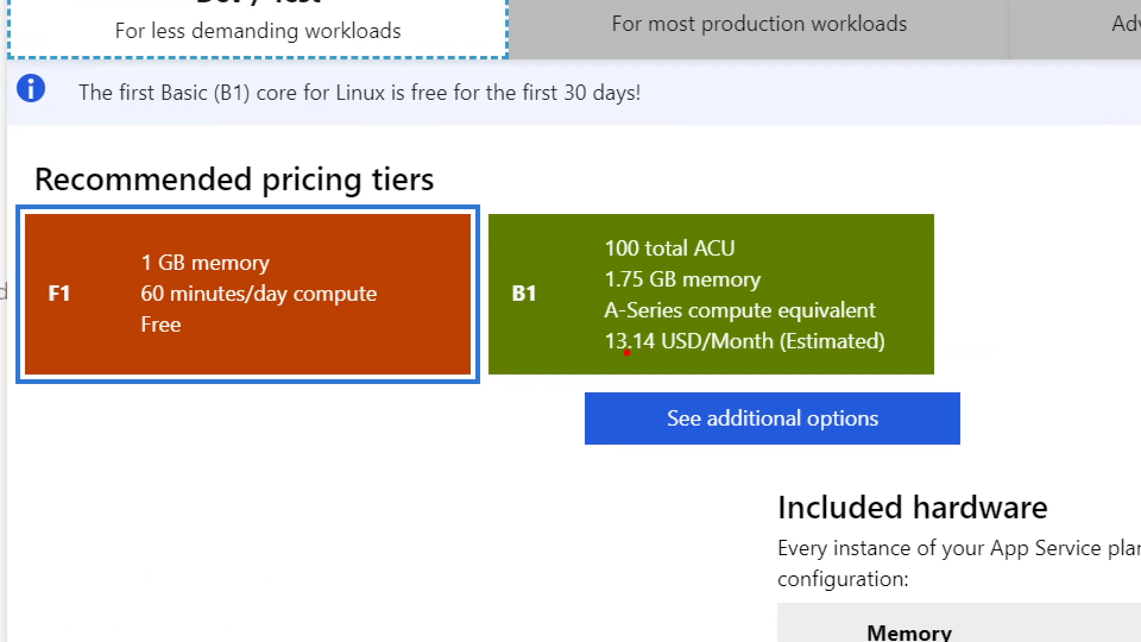
pyautogui.moveTo(623, 358); pyautogui.dragTo(560, 449)
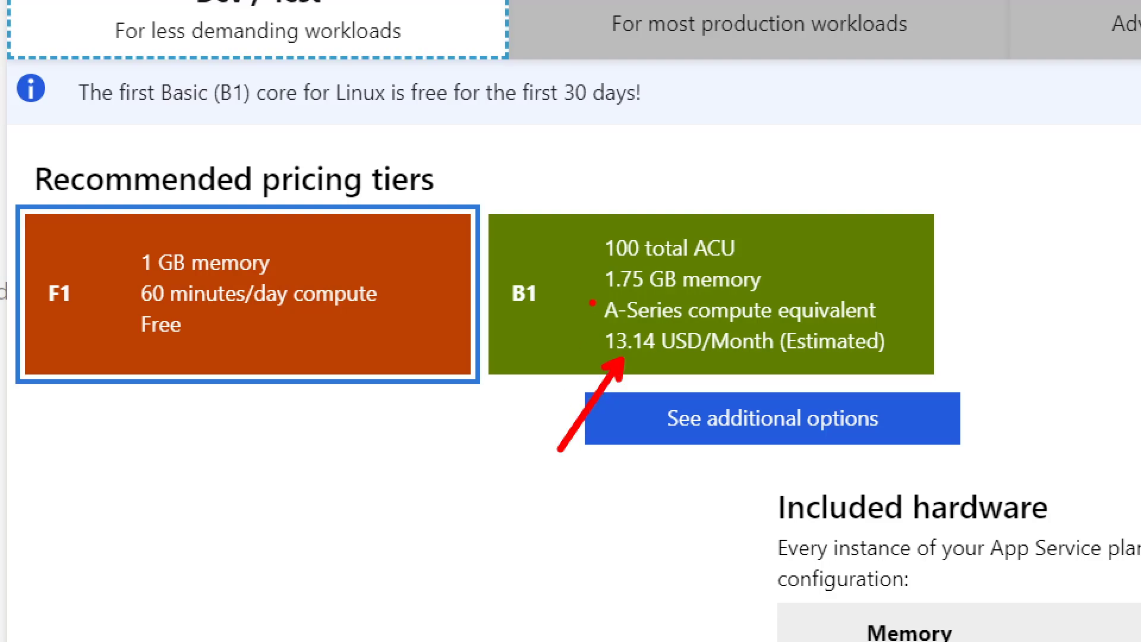
pyautogui.moveTo(549, 187)
pyautogui.mouseDown()
pyautogui.moveTo(839, 356)
pyautogui.moveTo(968, 382)
pyautogui.mouseUp()
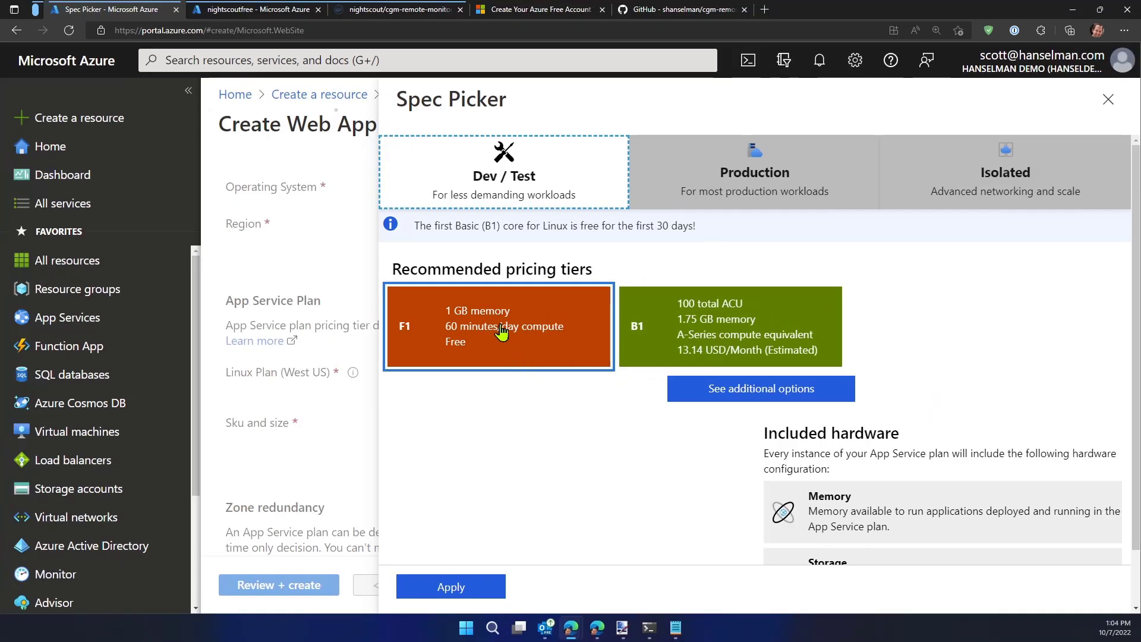
pyautogui.click(501, 332)
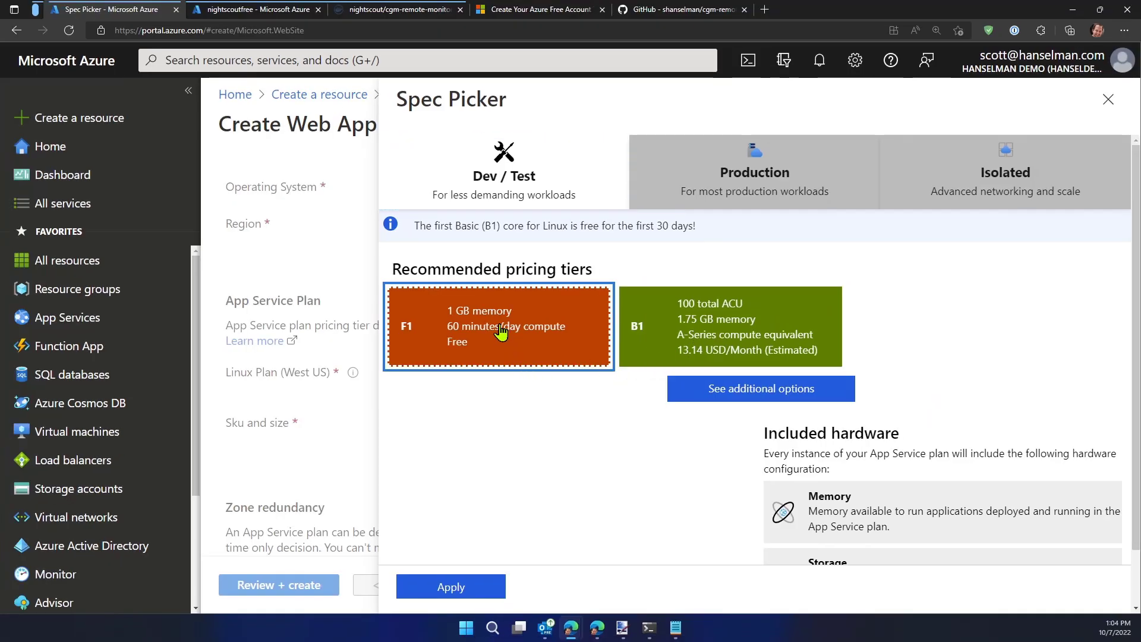
pyautogui.click(452, 588)
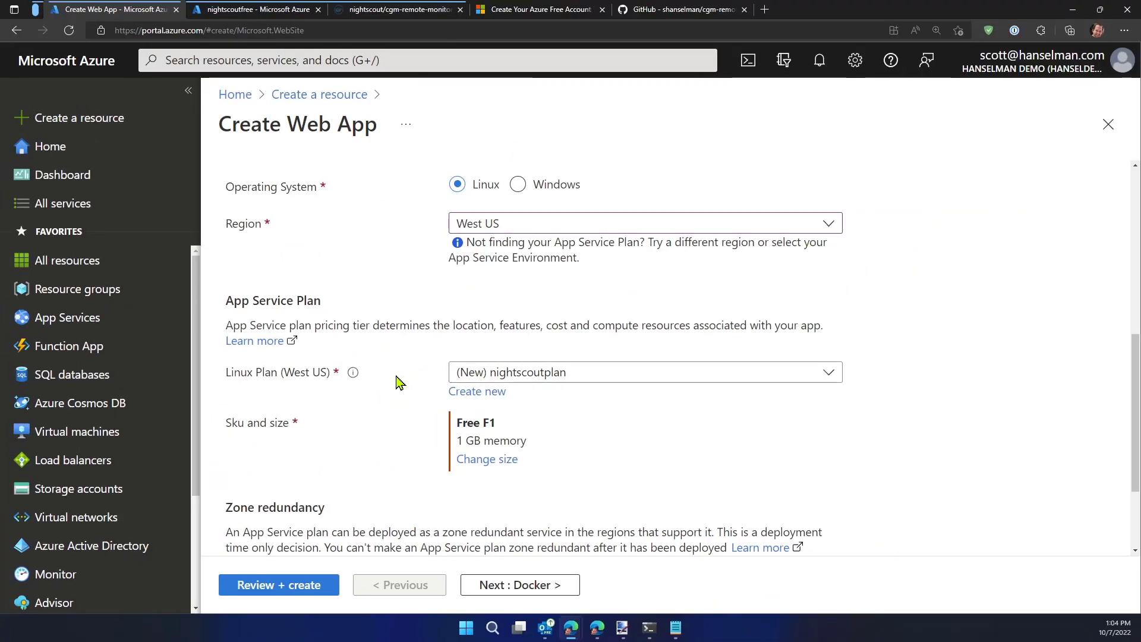
# Review the basic settings, continue to the Docker settings and set the image source to Docker Hub
pyautogui.scroll(3, 175, 312)
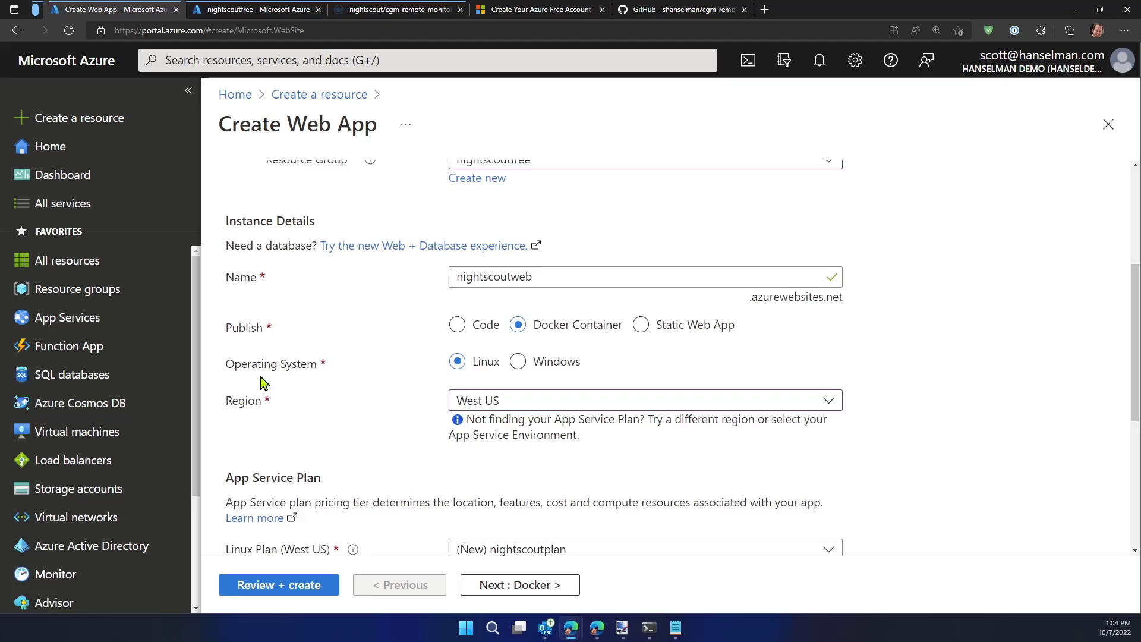
pyautogui.scroll(-5, 386, 344)
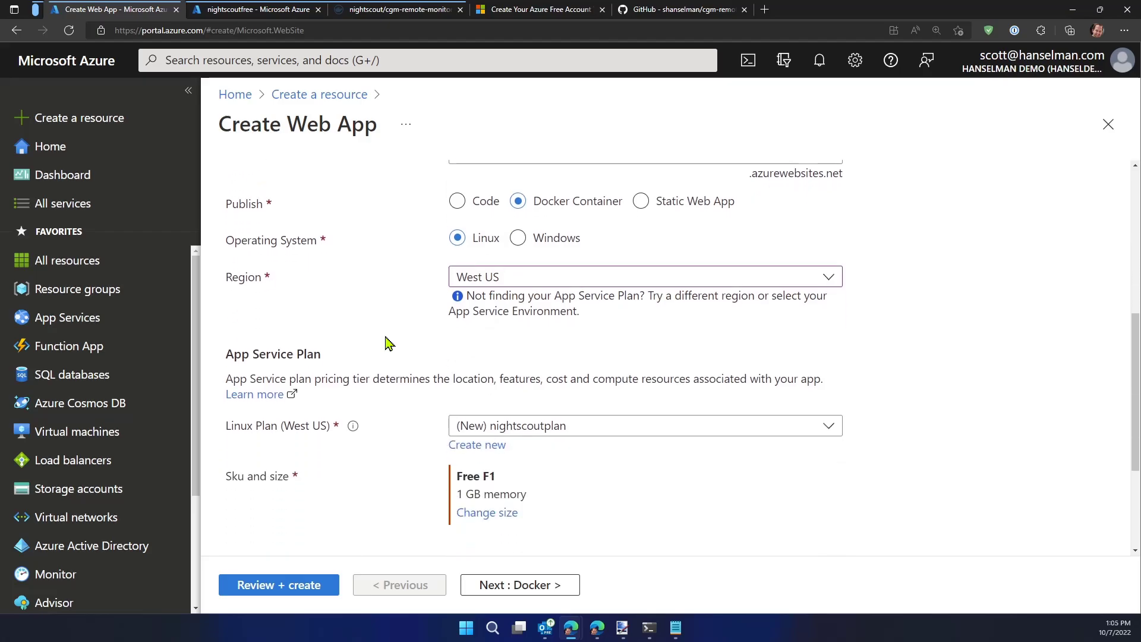
pyautogui.scroll(6, 445, 381)
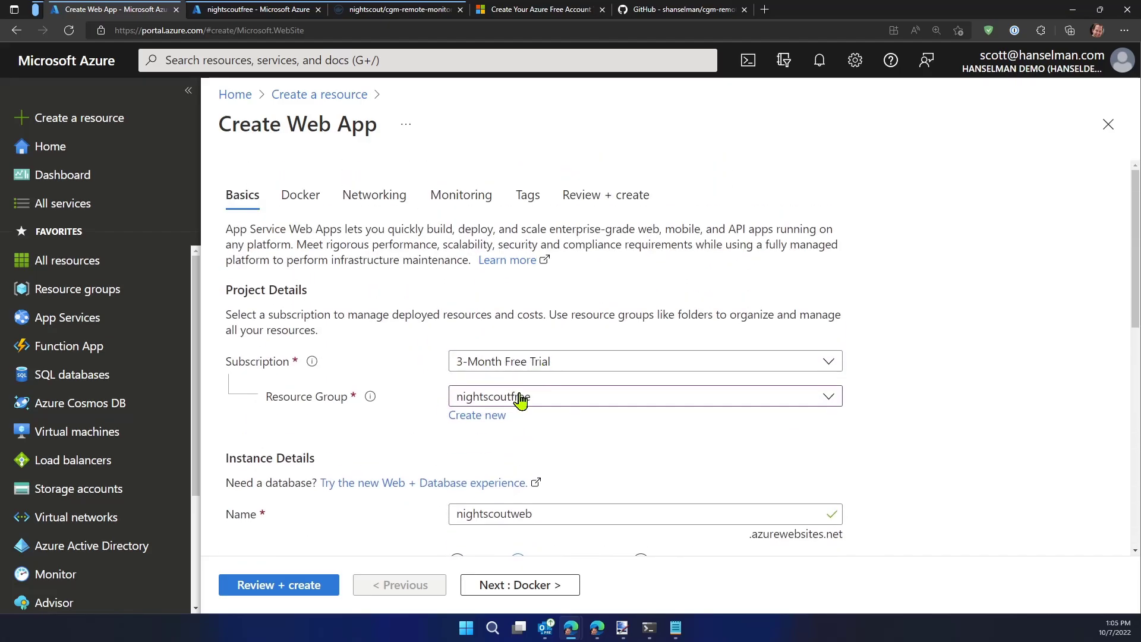
pyautogui.scroll(-2, 522, 395)
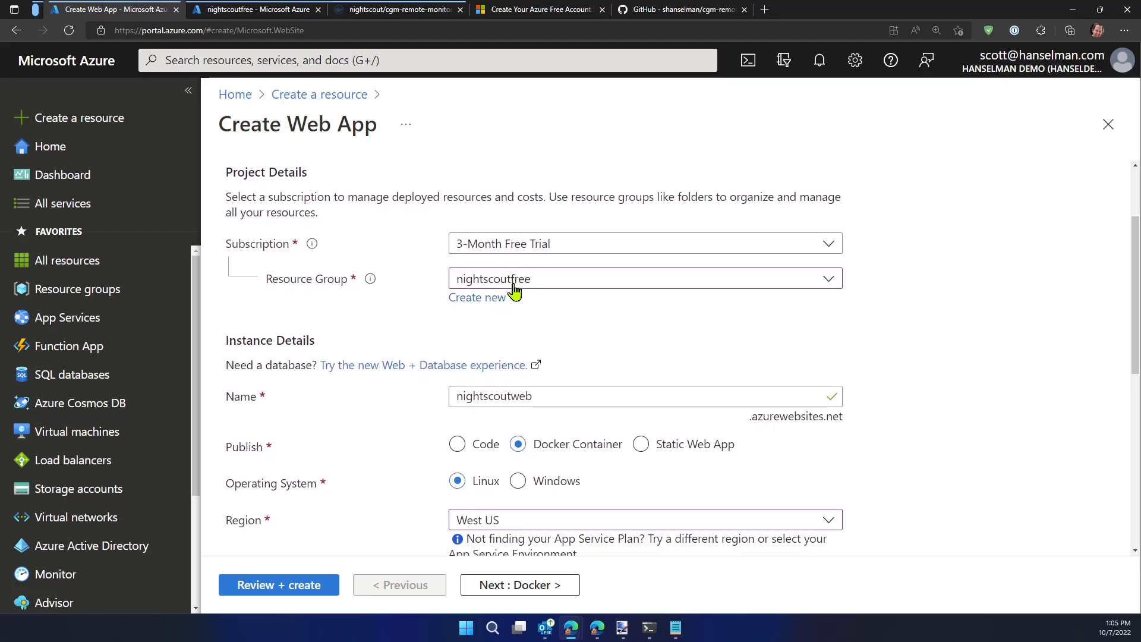
pyautogui.scroll(-3, 514, 291)
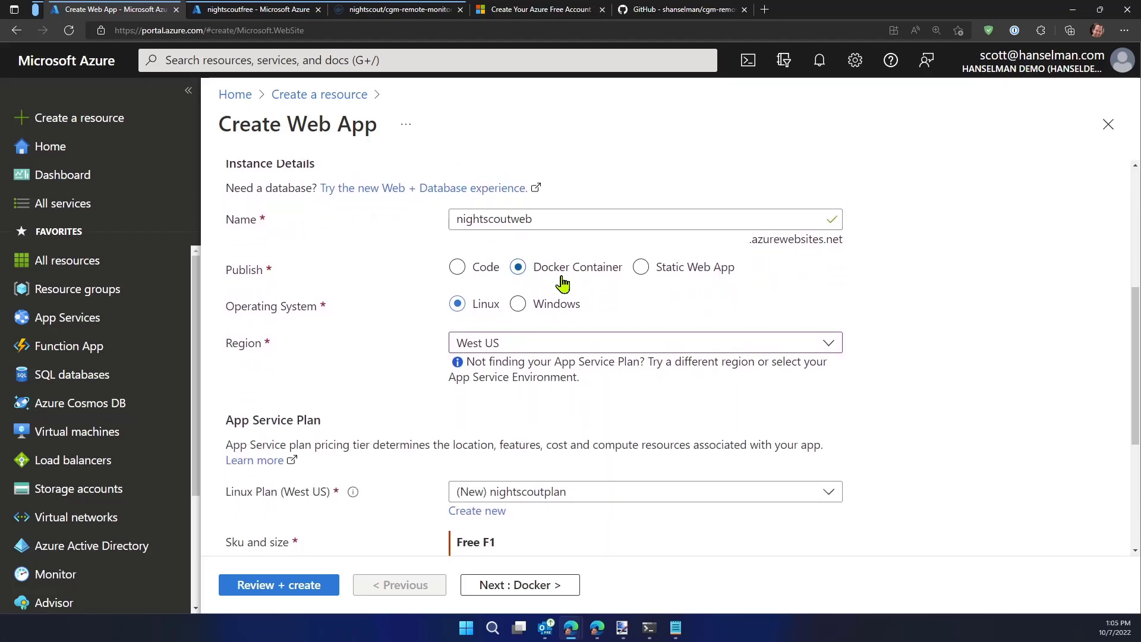
pyautogui.scroll(-2, 478, 304)
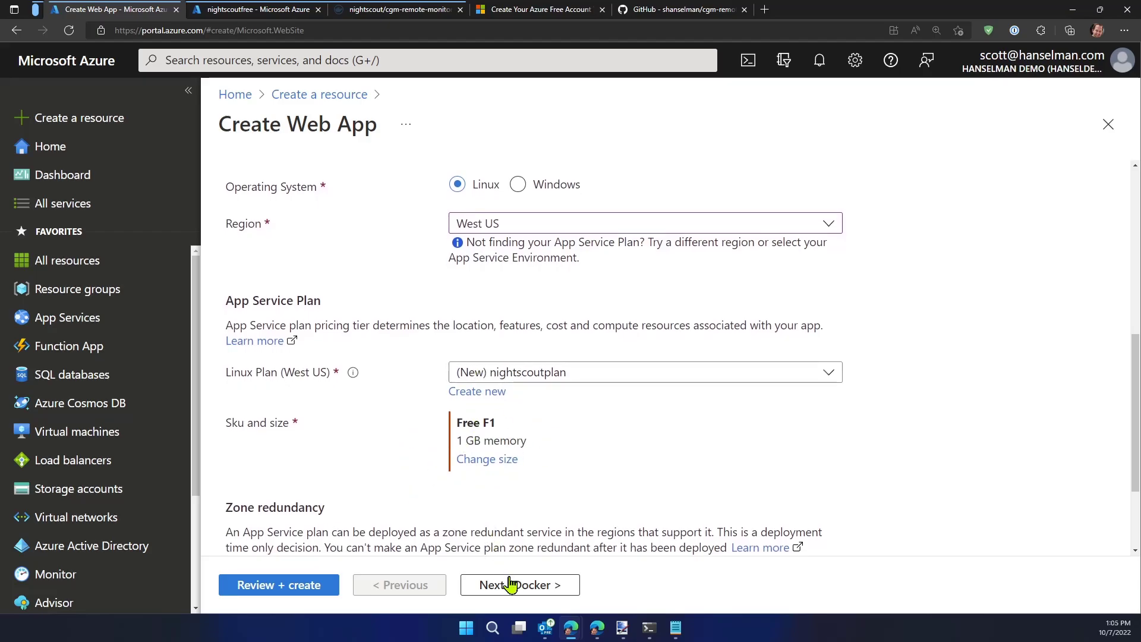
pyautogui.click(516, 588)
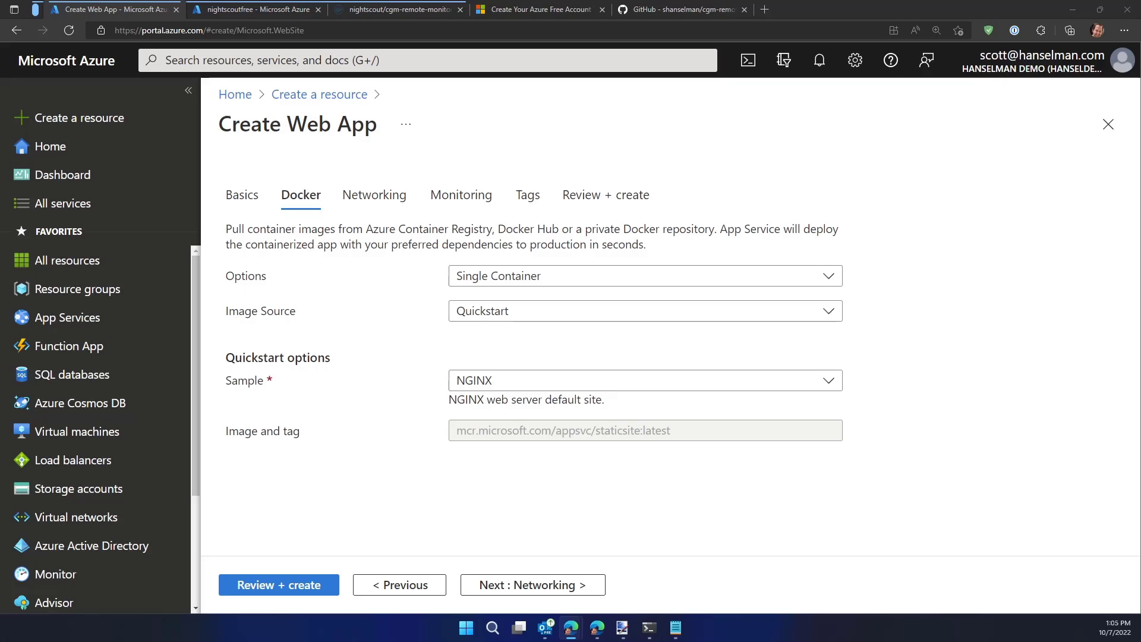
pyautogui.click(461, 319)
pyautogui.click(524, 401)
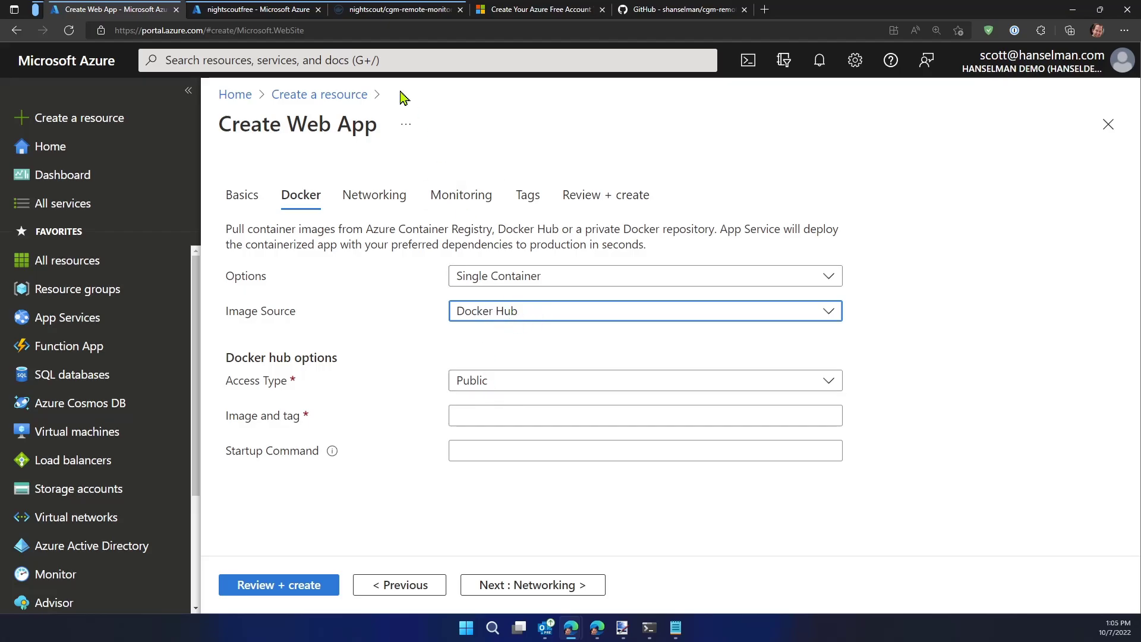
# Examine the published tags of the nightscout/cgm-remote-monitor image on Docker Hub, down to the numbered release tag
pyautogui.click(363, 11)
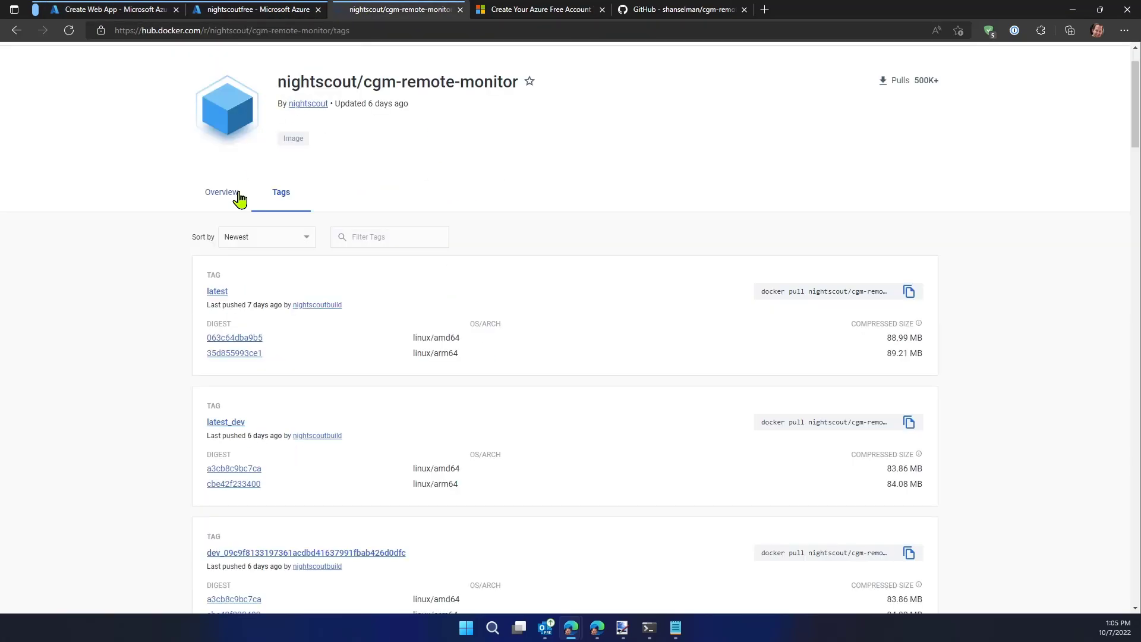
pyautogui.scroll(1, 250, 197)
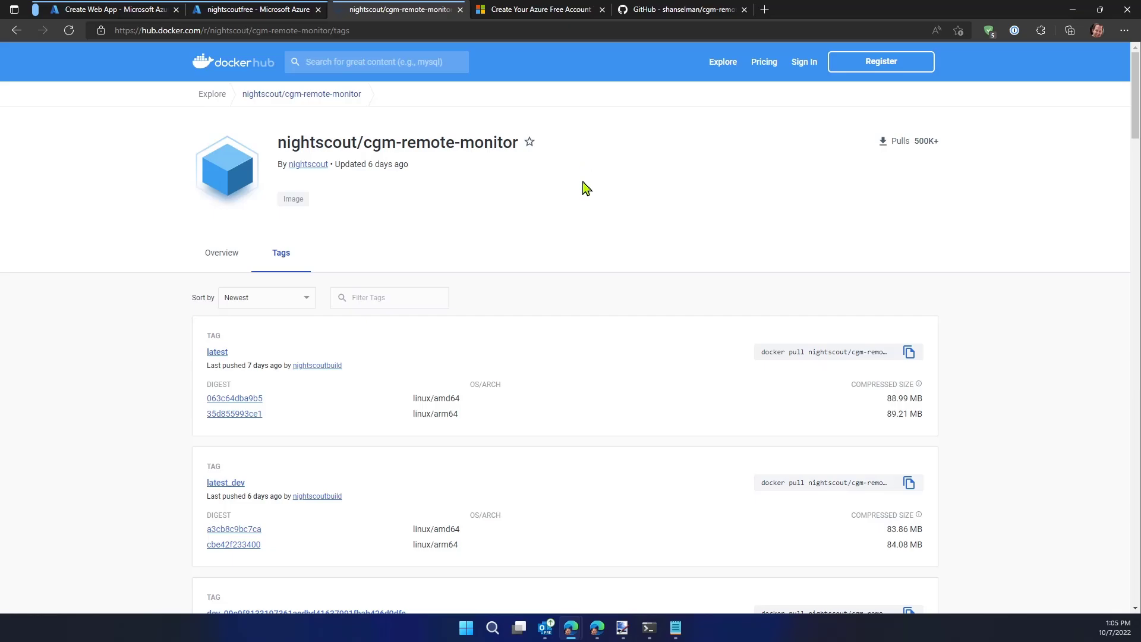
pyautogui.hotkey('ctrl', '+')
pyautogui.hotkey('ctrl', '+')
pyautogui.hotkey('ctrl', '+')
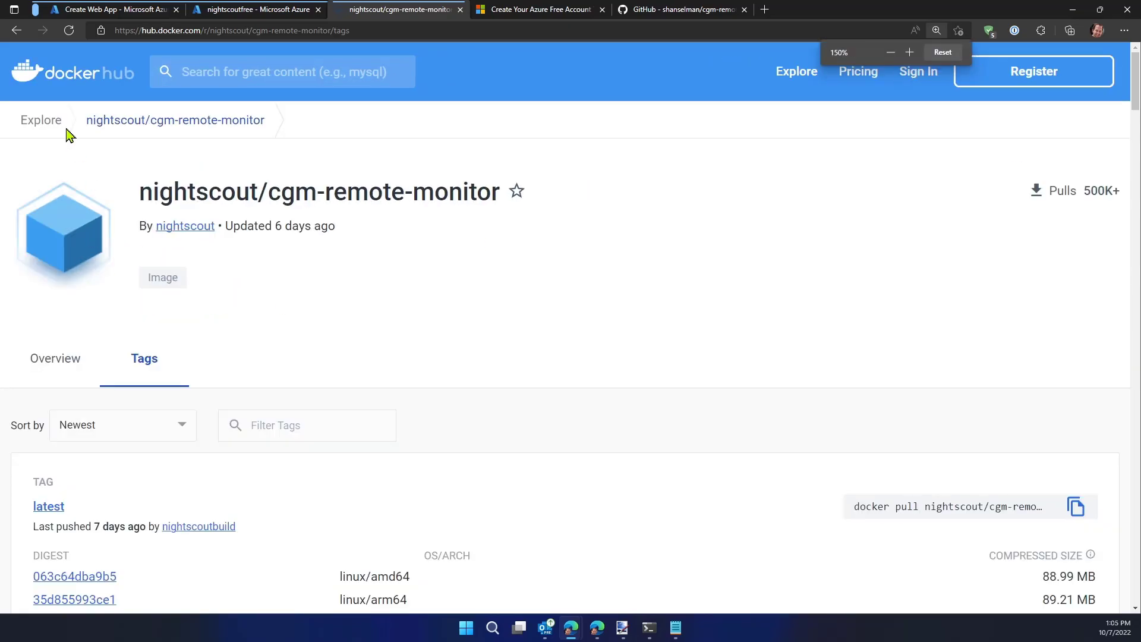
pyautogui.scroll(-2, 125, 406)
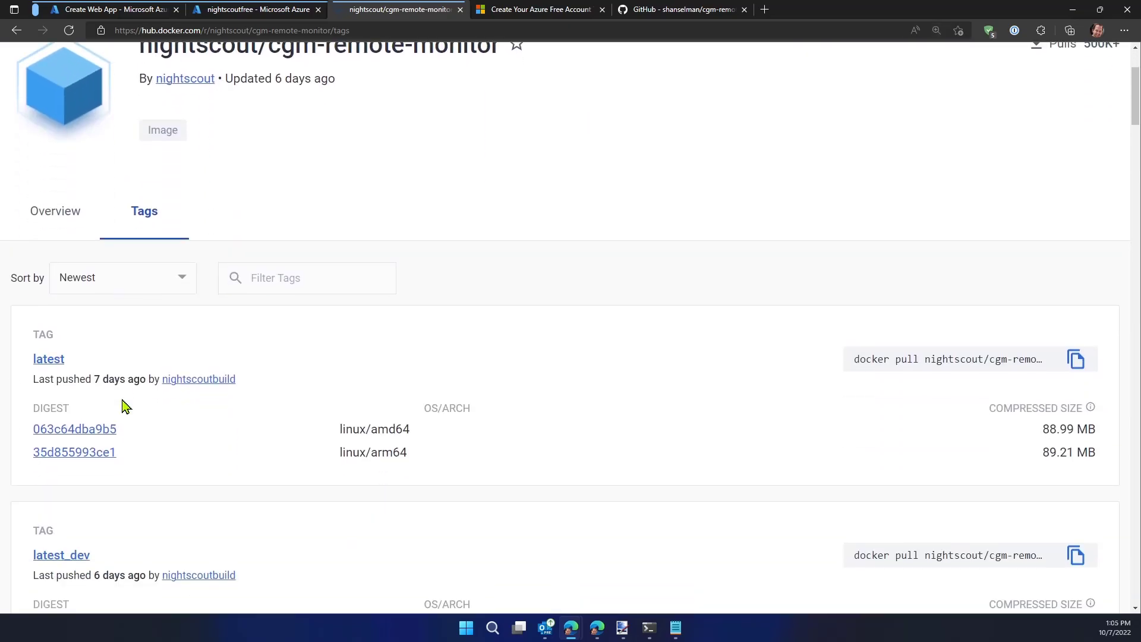
pyautogui.scroll(-2, 125, 406)
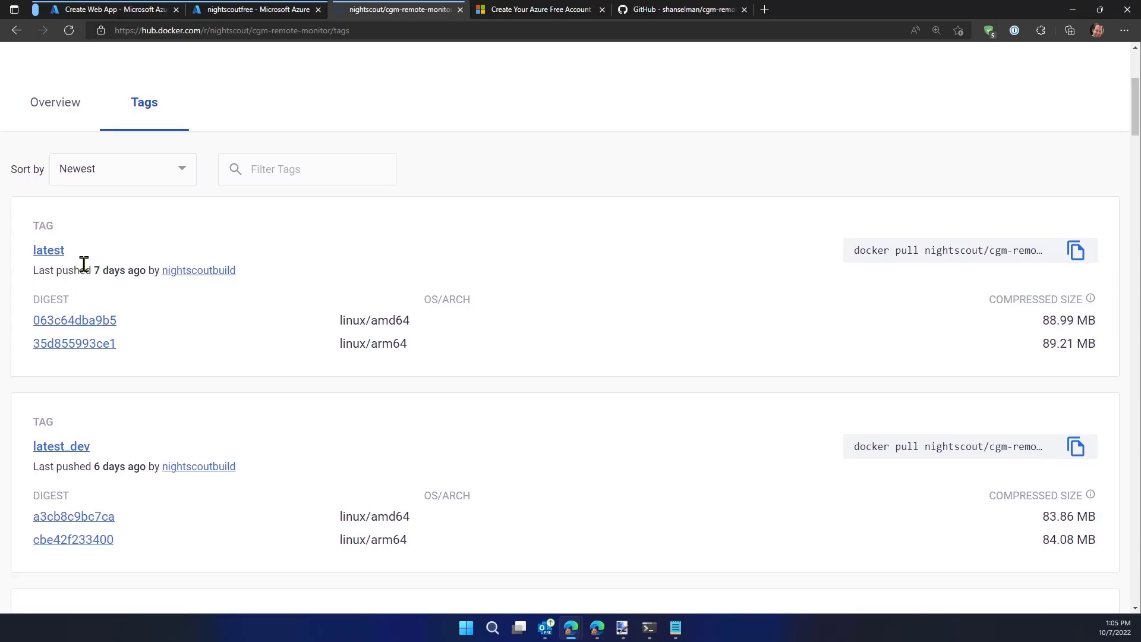
pyautogui.scroll(-7, 84, 263)
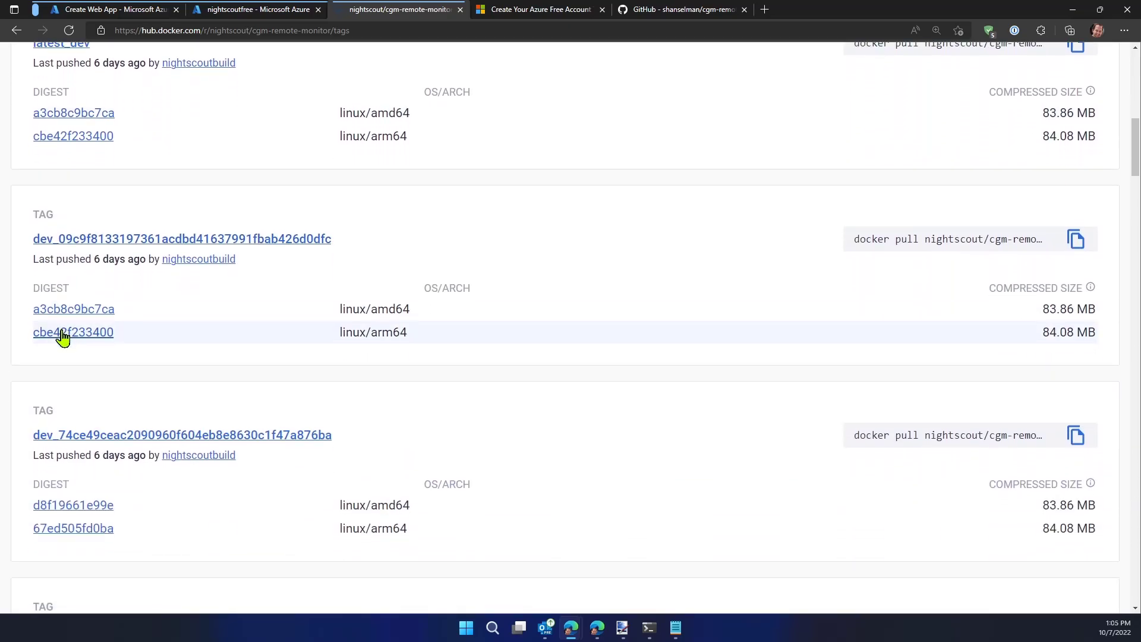
pyautogui.scroll(-8, 63, 337)
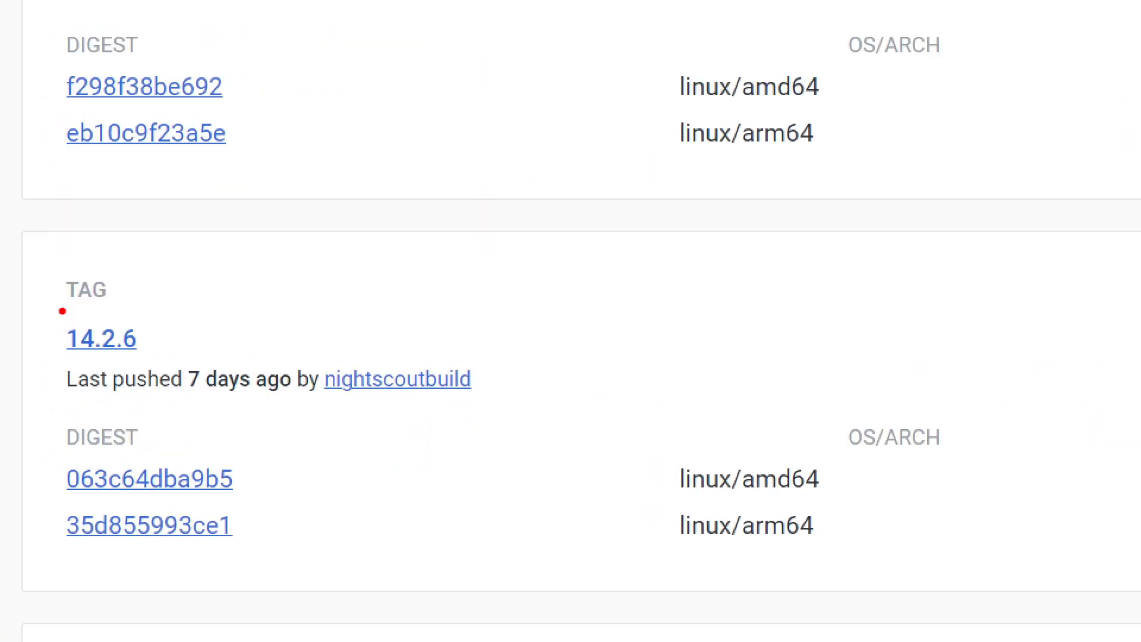
pyautogui.moveTo(31, 279); pyautogui.dragTo(245, 404)
pyautogui.moveTo(147, 336); pyautogui.dragTo(304, 243)
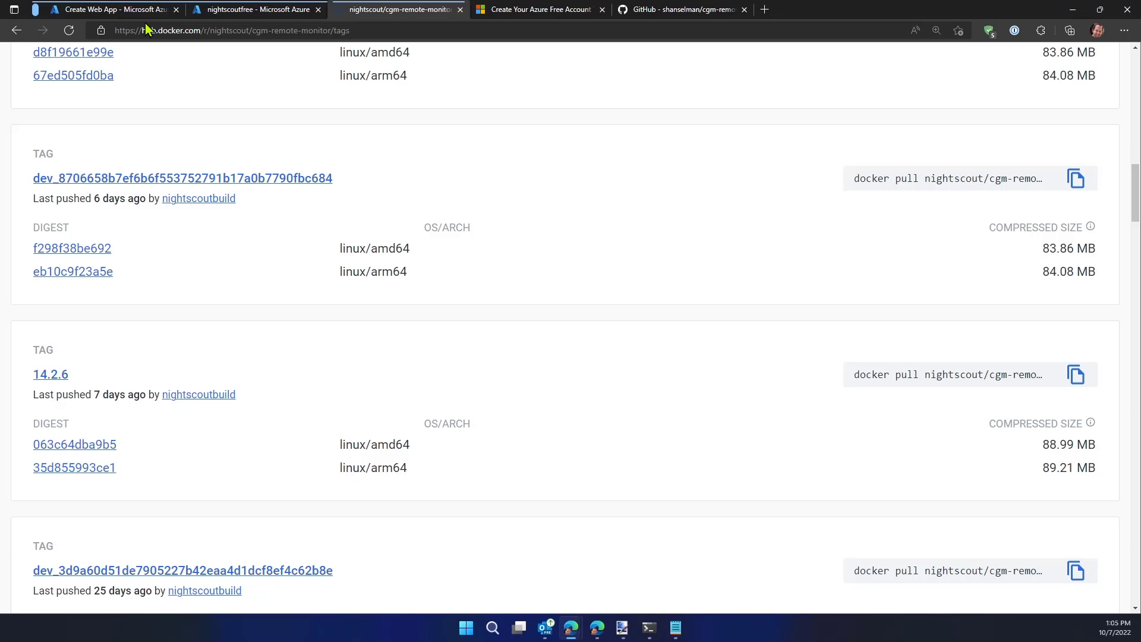
# Return to the Azure web app form and set the image and tag to nightscout/cgm-remote-monitor:14.2.6
pyautogui.click(119, 9)
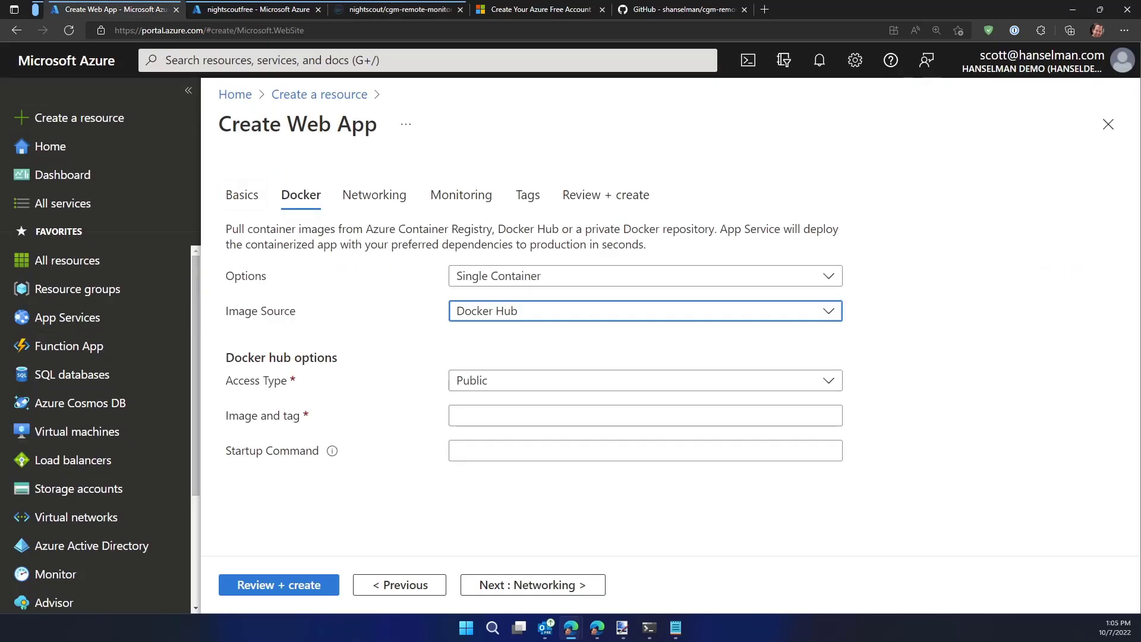
pyautogui.hotkey('ctrl', '1')
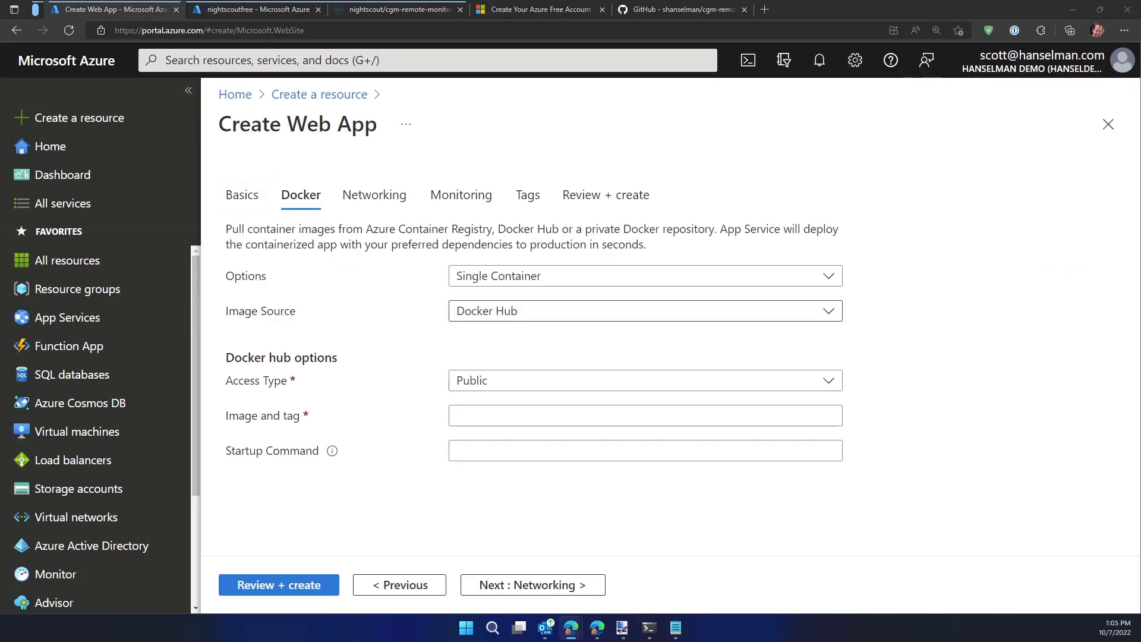
pyautogui.click(470, 416)
pyautogui.write('nightscout/cgm-remote-monitor:14.2.6')
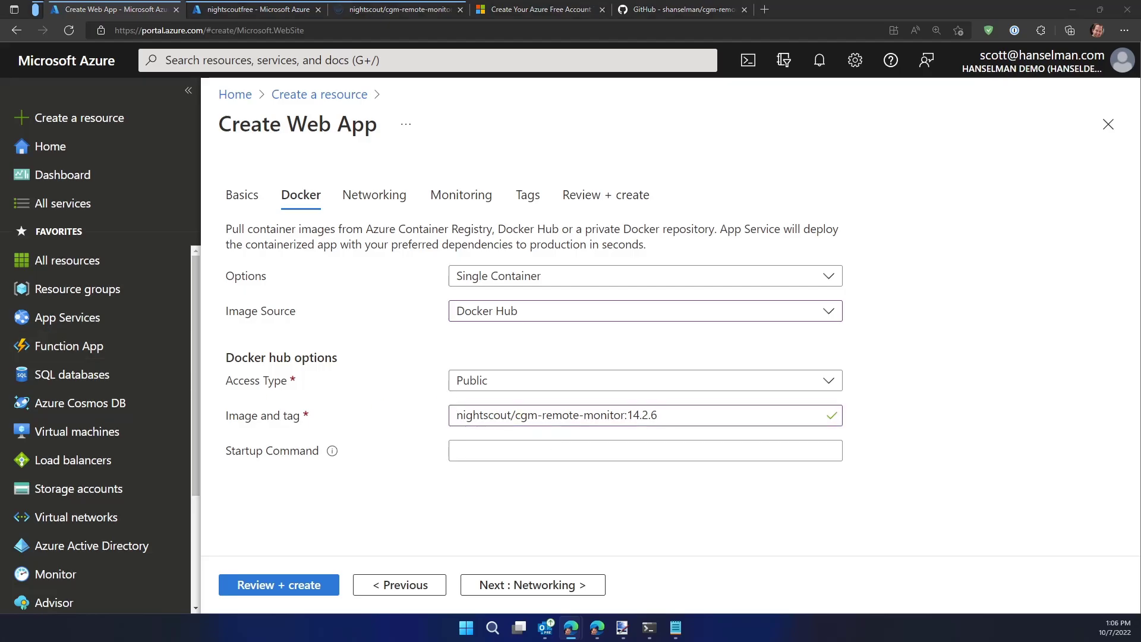
pyautogui.doubleClick(636, 415)
pyautogui.press('BackSpace')
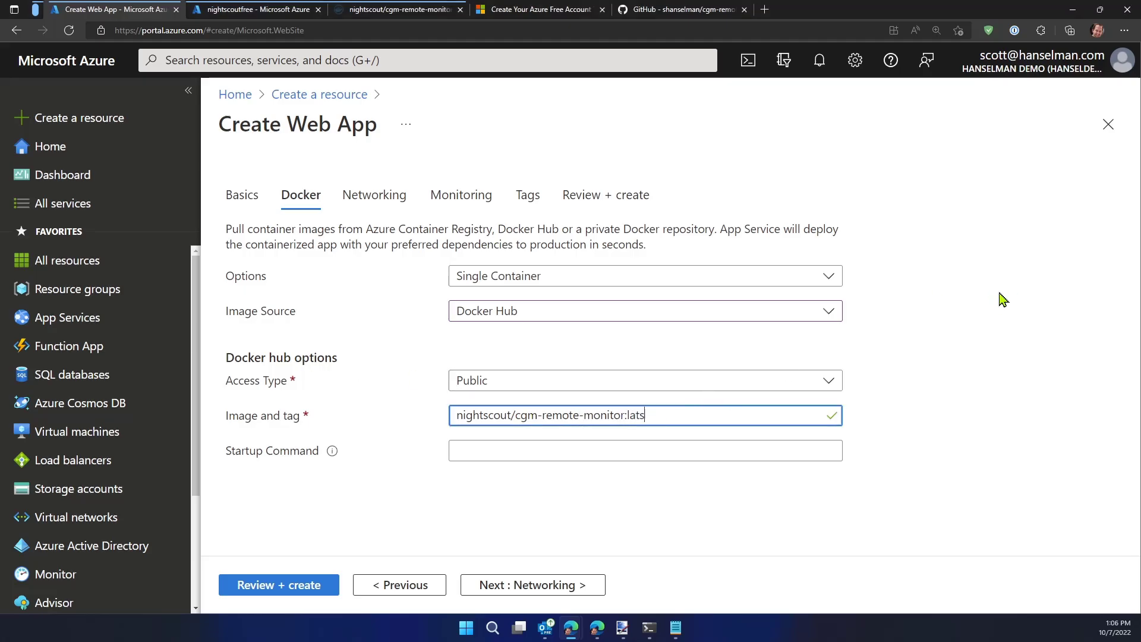
pyautogui.write('latst')
pyautogui.press('BackSpace')
pyautogui.press('BackSpace')
pyautogui.press('BackSpace')
pyautogui.press('BackSpace')
pyautogui.press('BackSpace')
pyautogui.write('1')
pyautogui.press('End')
pyautogui.hotkey('ctrl', 'a')
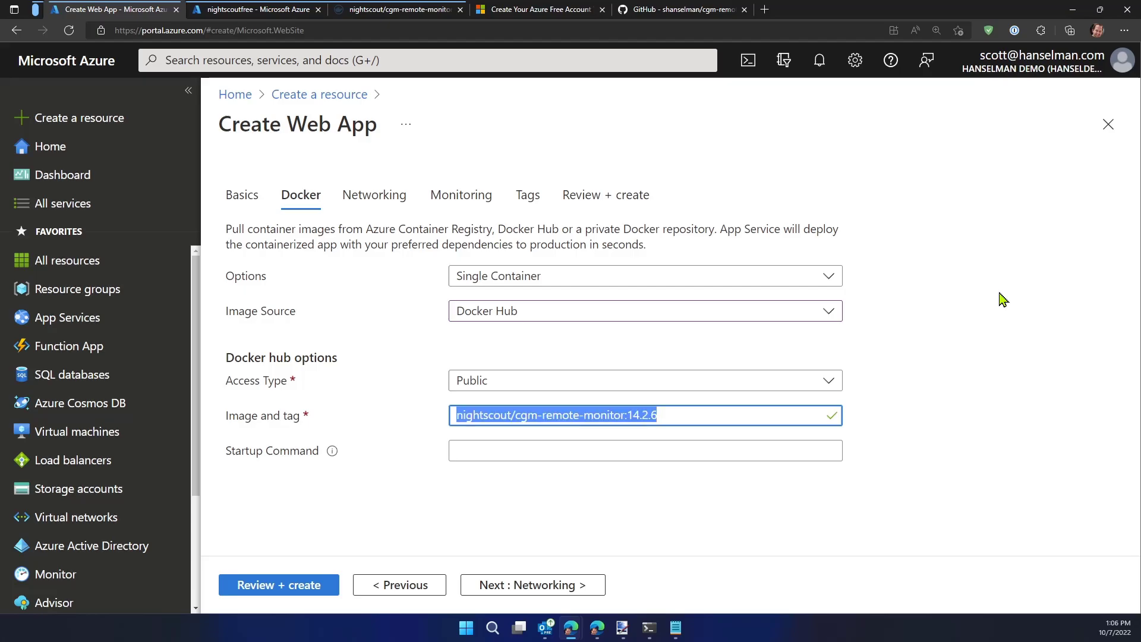
pyautogui.click(370, 380)
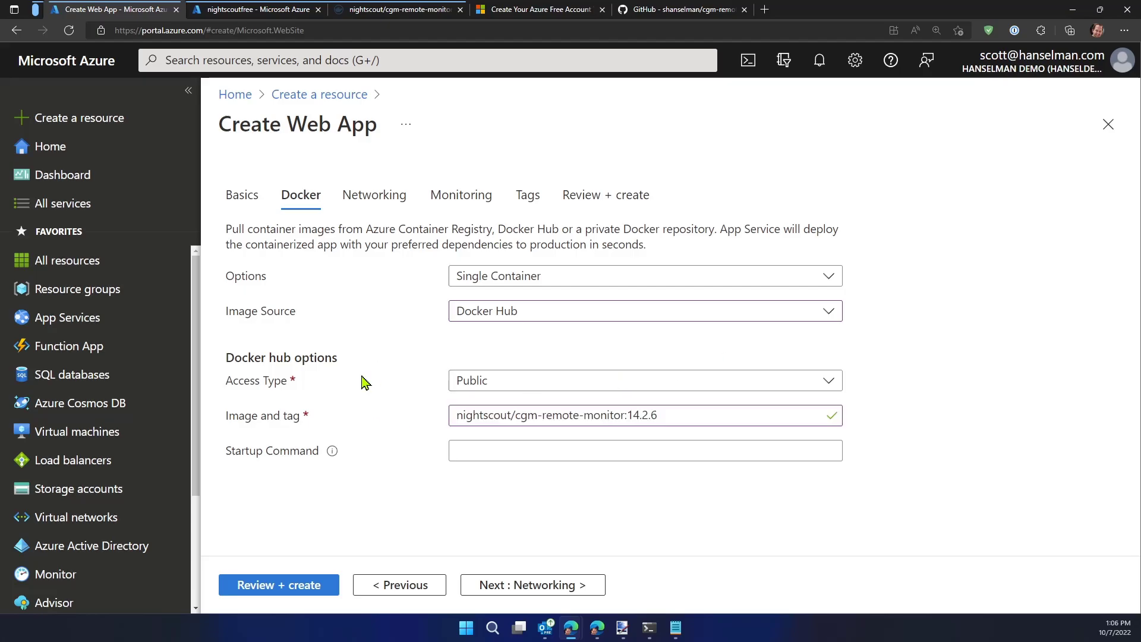
pyautogui.click(681, 417)
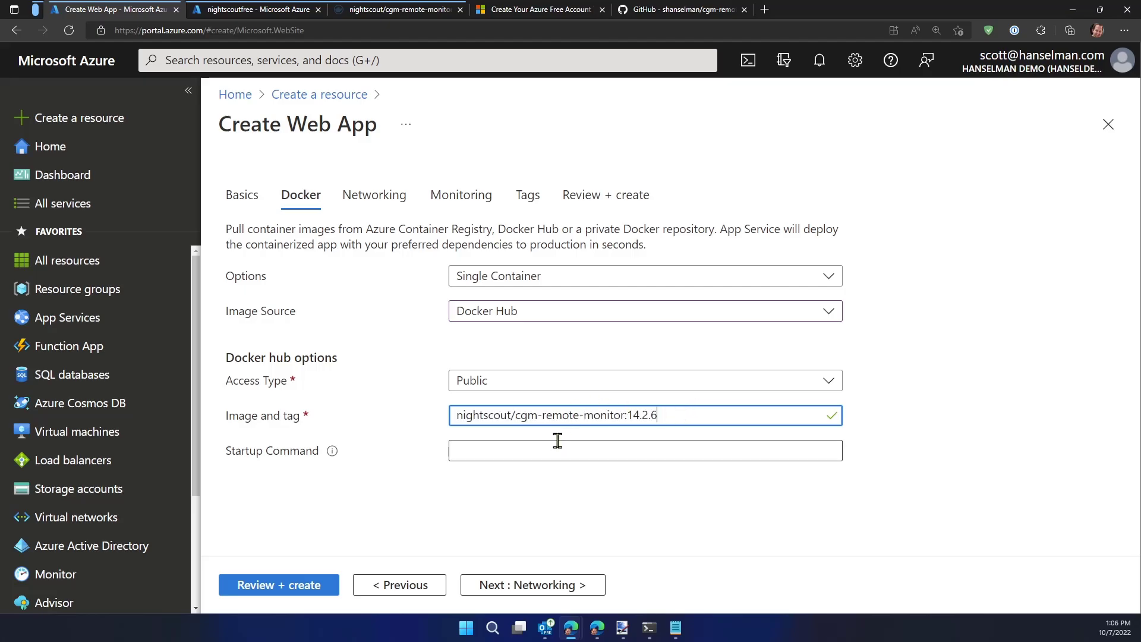
# Review the web app's summary, including the App Service plan's SKU, and create the web app
pyautogui.click(288, 591)
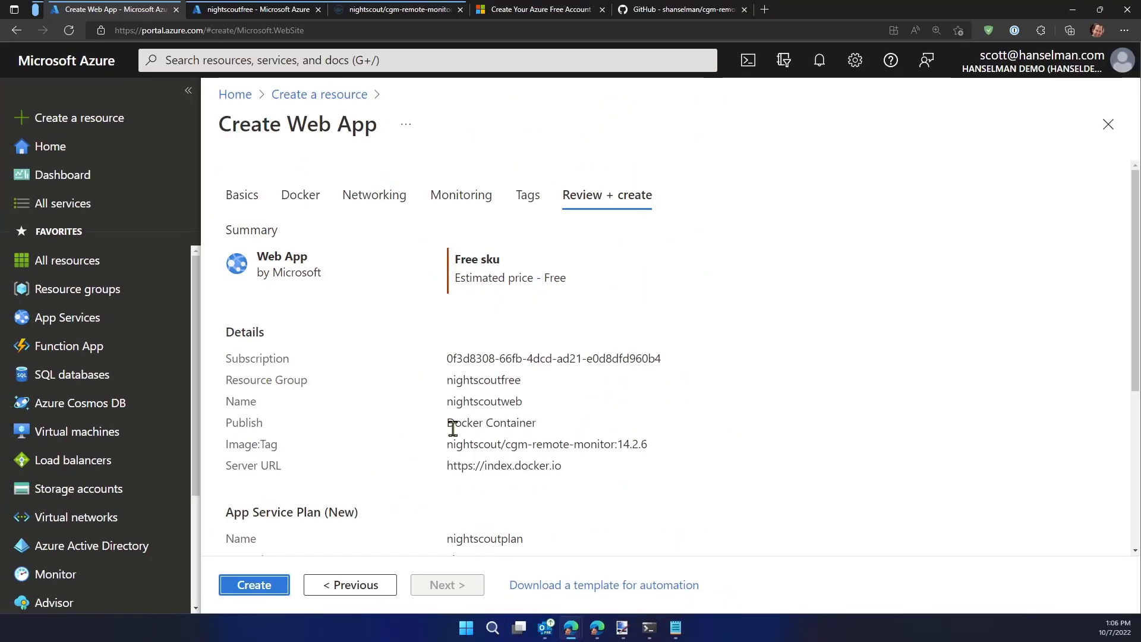
pyautogui.scroll(-1, 451, 461)
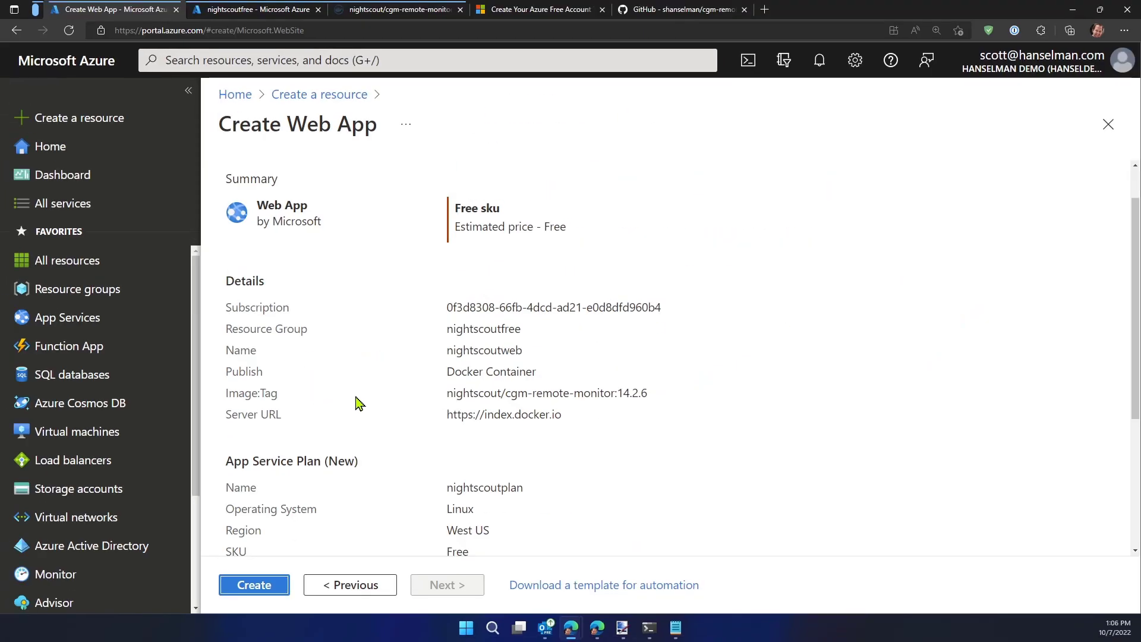
pyautogui.scroll(-3, 357, 400)
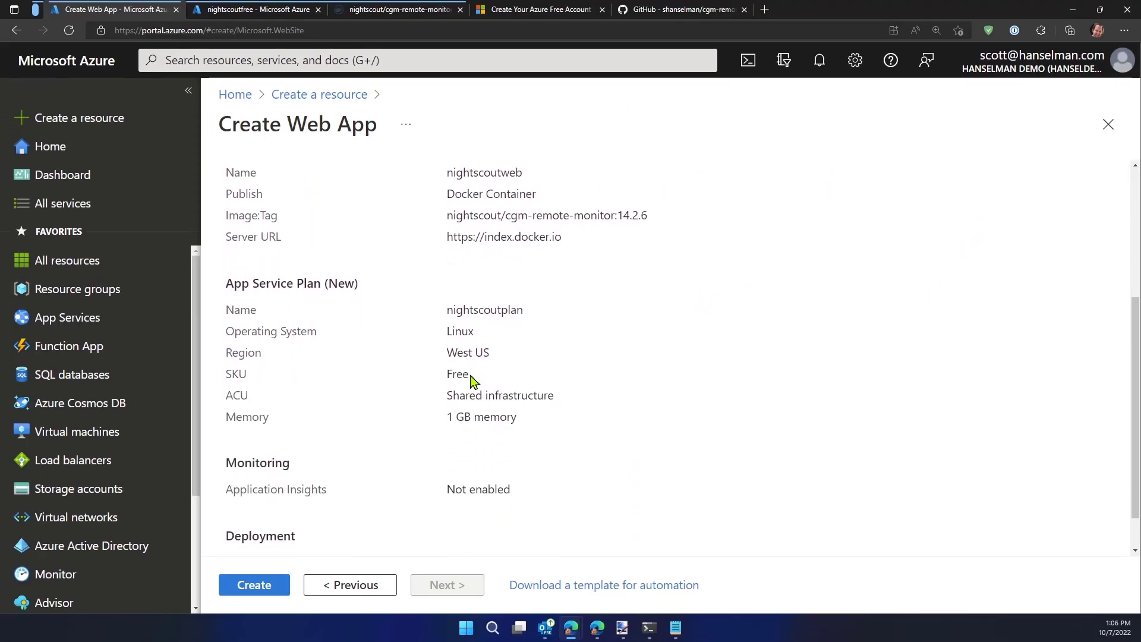
pyautogui.doubleClick(449, 375)
pyautogui.click(383, 378)
pyautogui.scroll(-1, 382, 381)
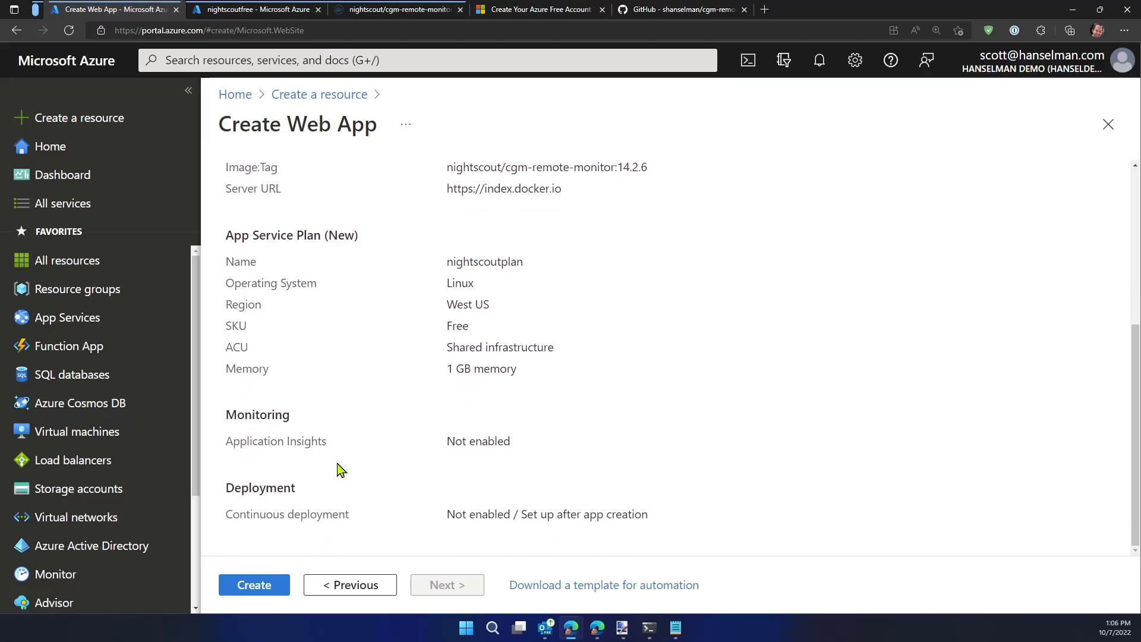
pyautogui.click(256, 586)
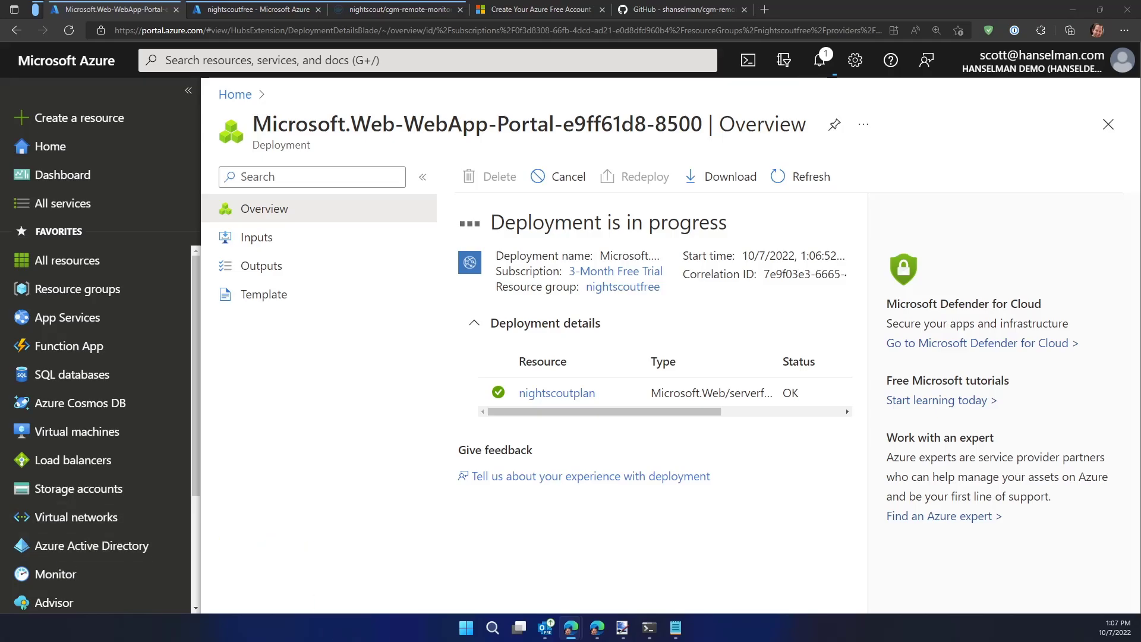
# Copy the whole MongoDB connection string from the Notepad note and minimize Notepad
pyautogui.moveTo(676, 632)
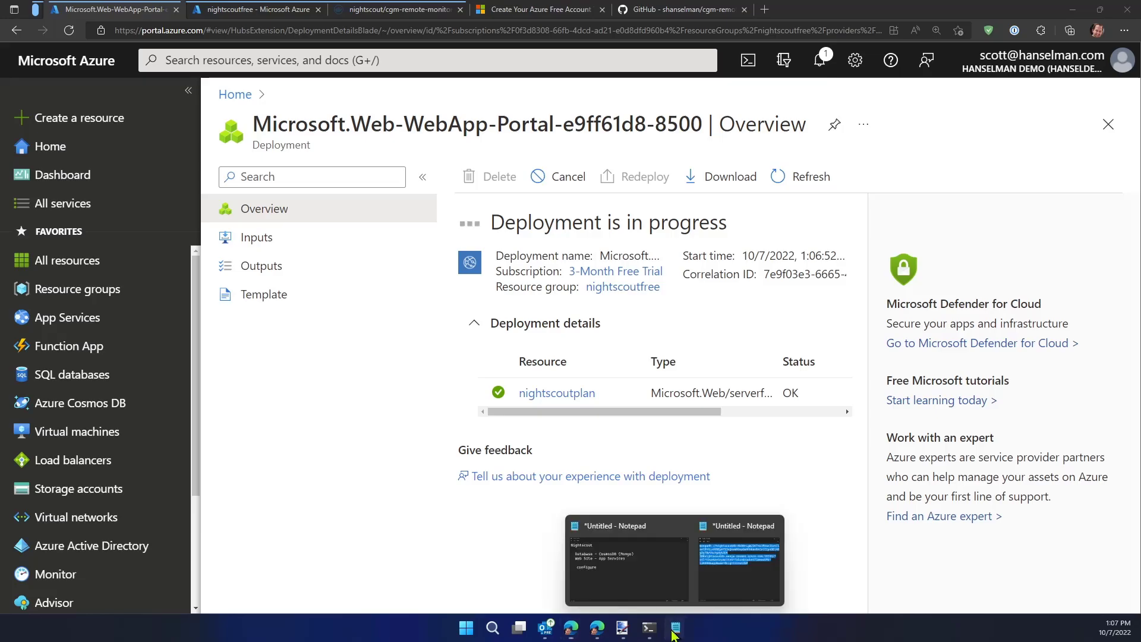
pyautogui.click(731, 562)
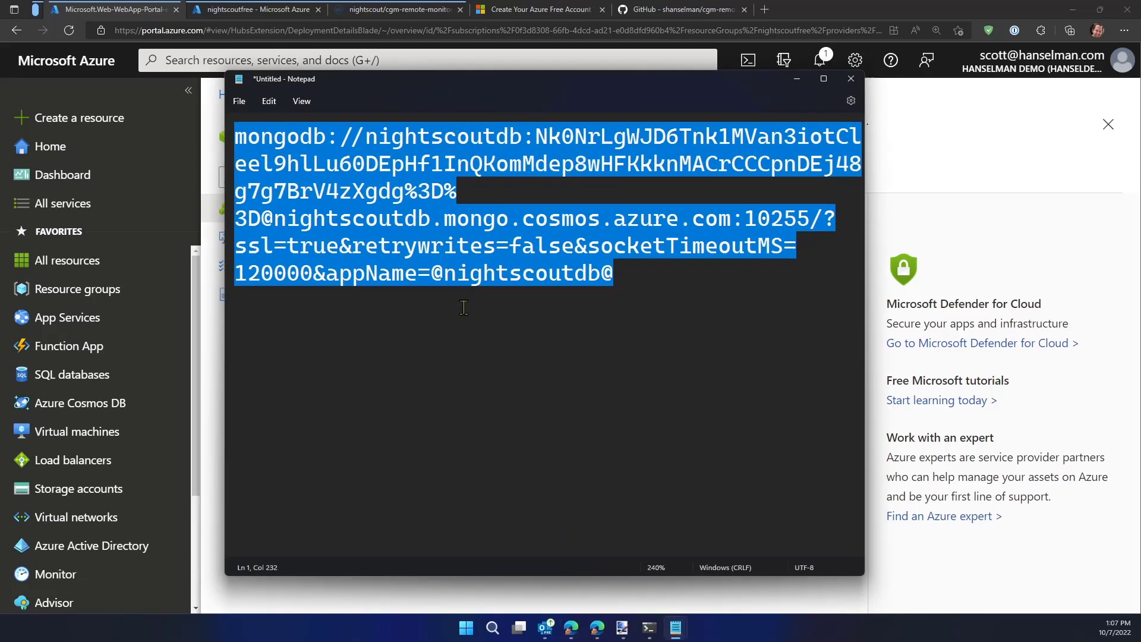
pyautogui.moveTo(424, 72); pyautogui.dragTo(420, 174)
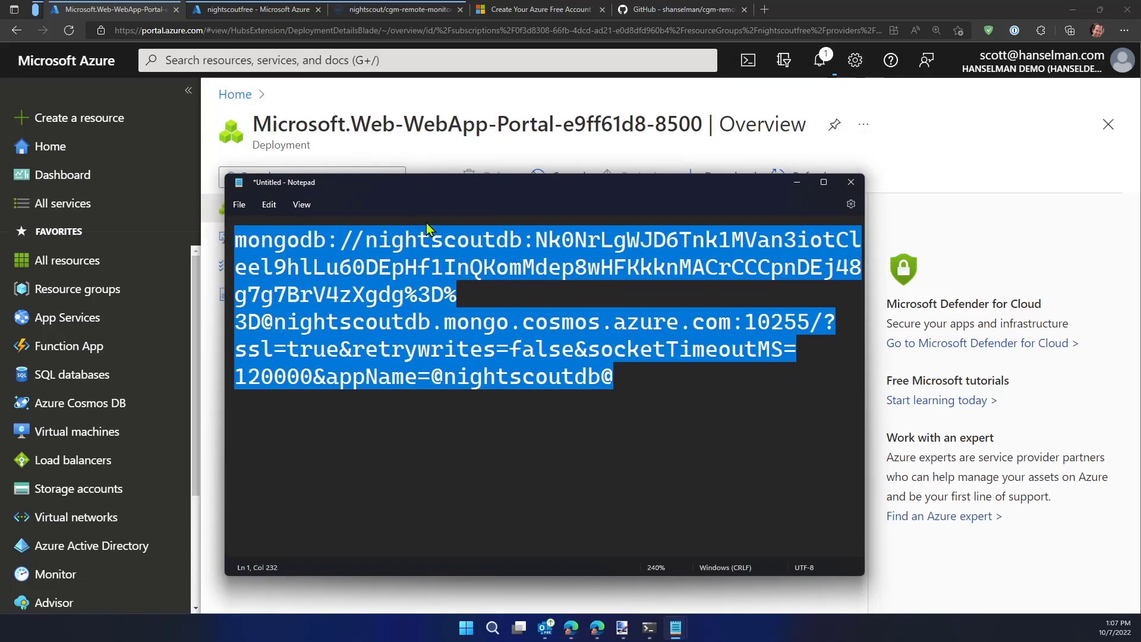
pyautogui.click(654, 415)
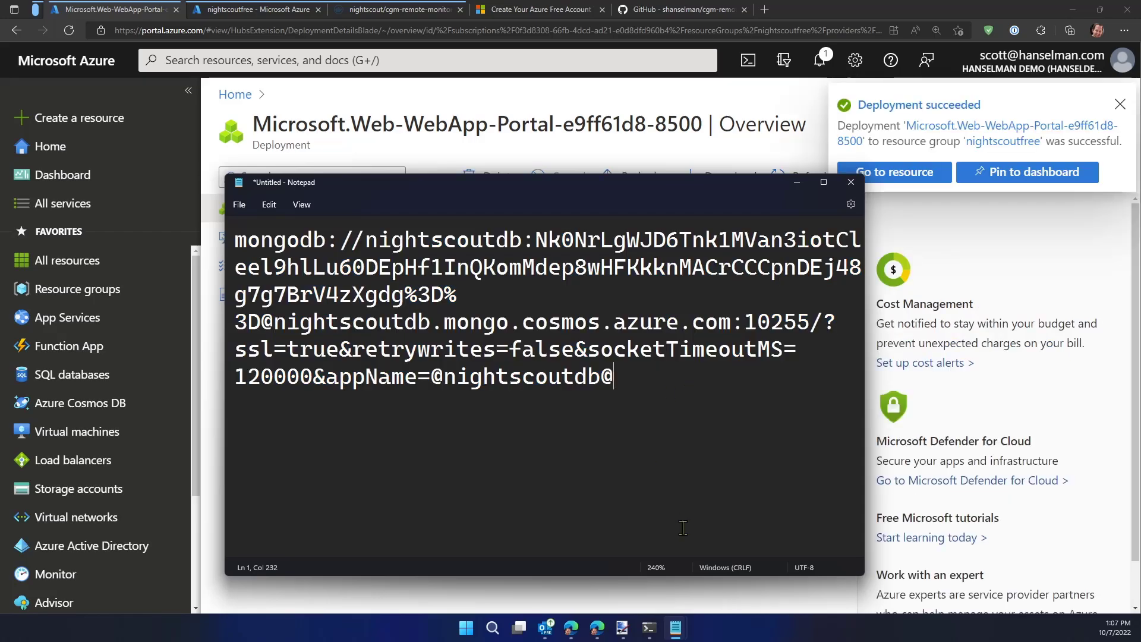
pyautogui.hotkey('ctrl', 'a')
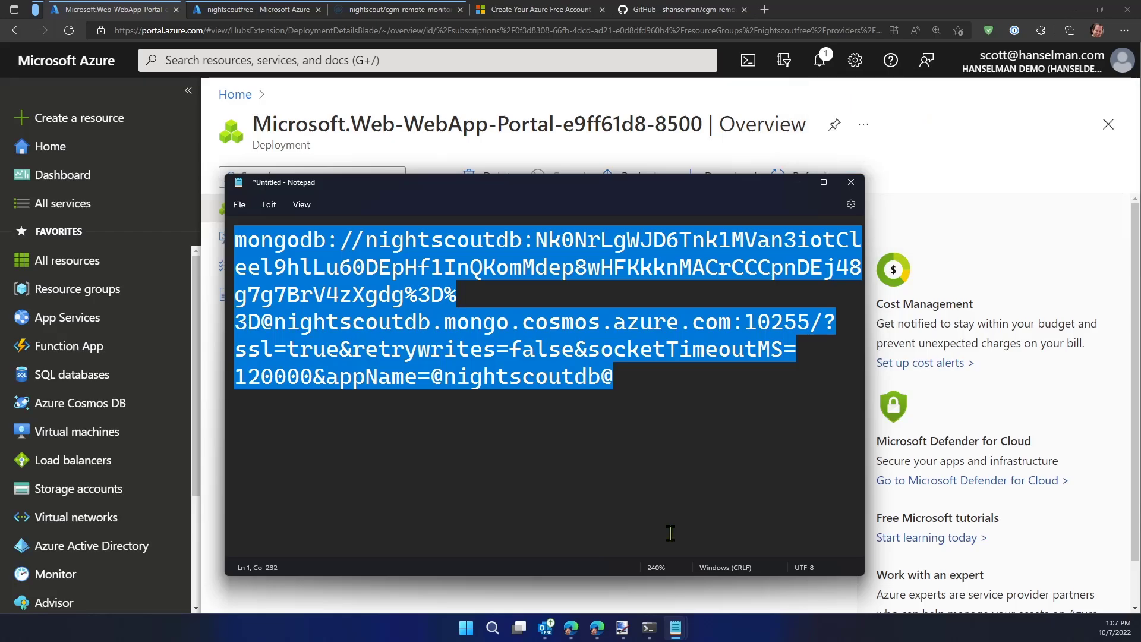
pyautogui.moveTo(632, 418); pyautogui.dragTo(140, 223)
pyautogui.rightClick(374, 273)
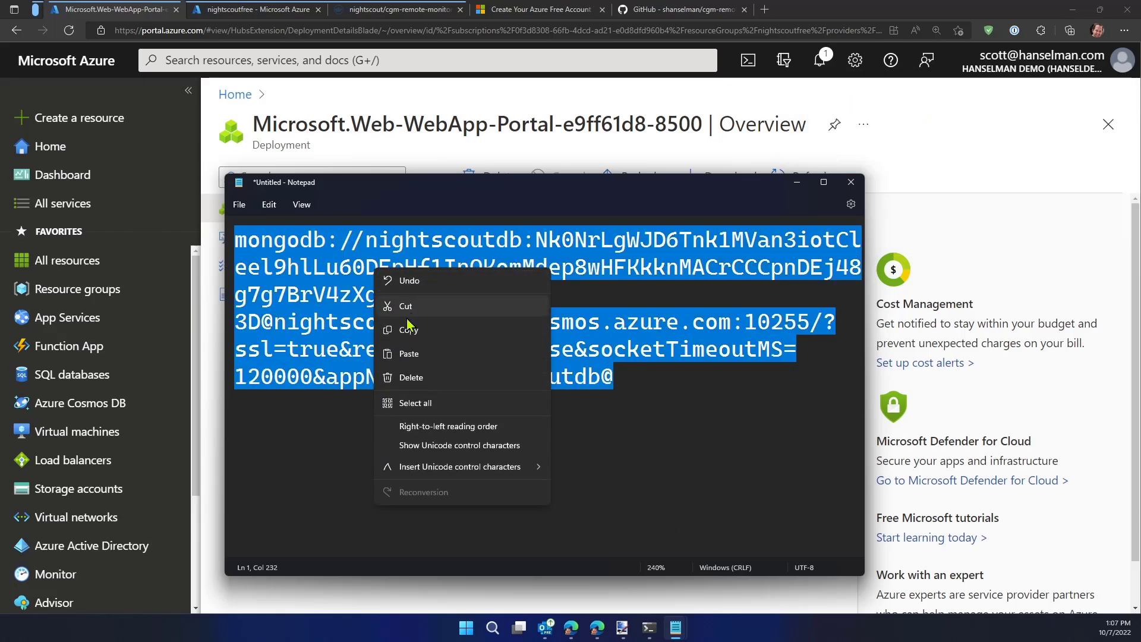
pyautogui.click(434, 330)
pyautogui.click(798, 184)
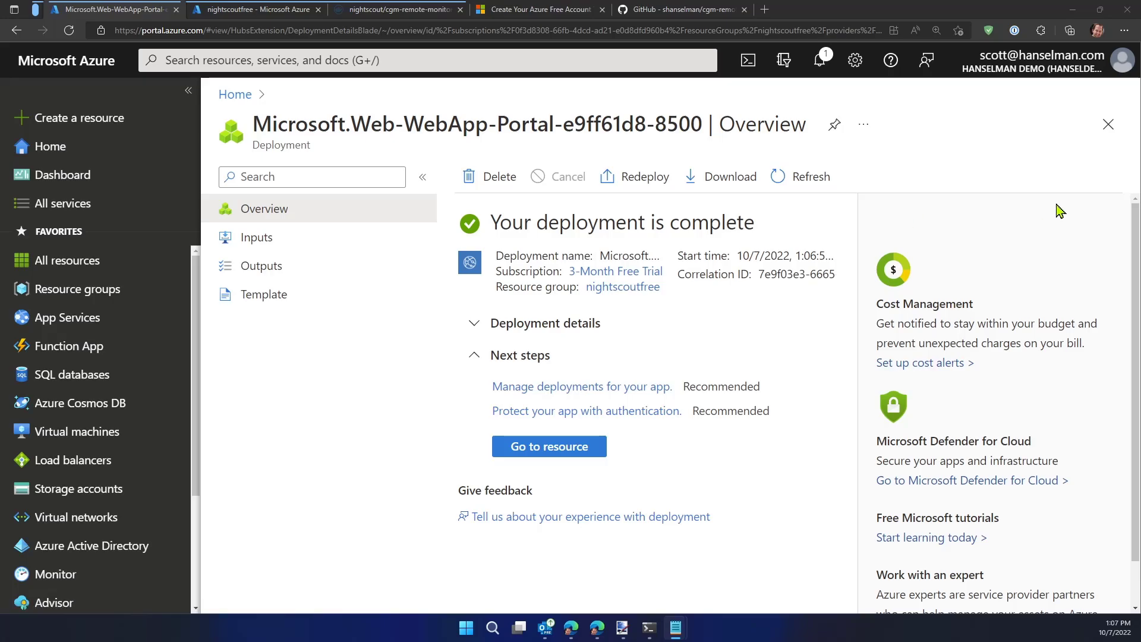
# Go to the deployed nightscoutweb resource and load its site URL in a separate browser tab
pyautogui.click(517, 446)
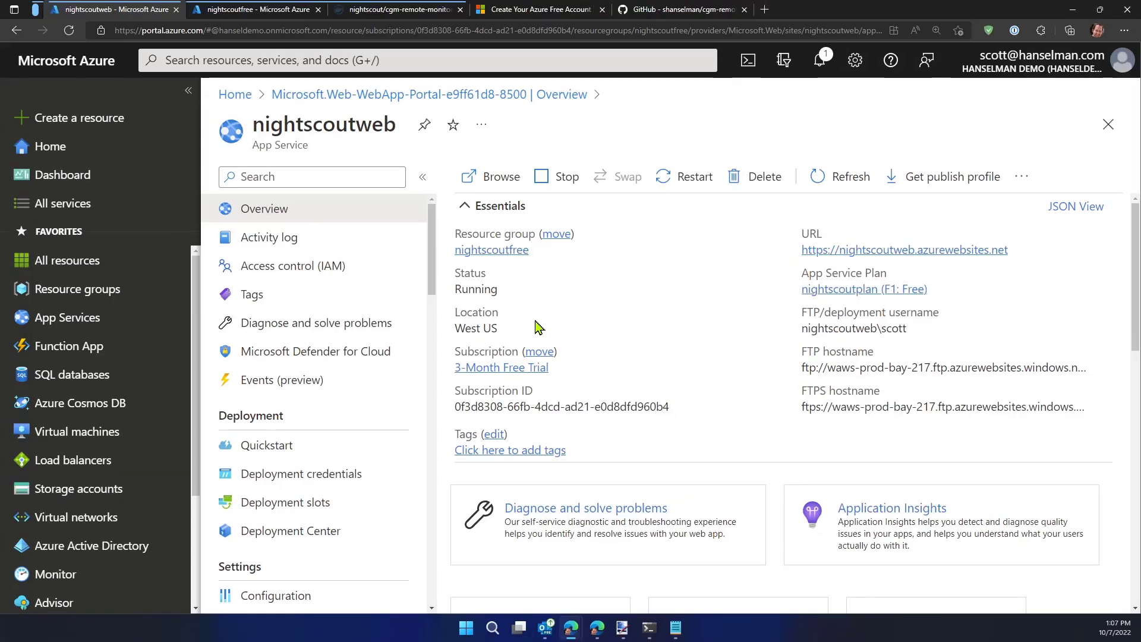
pyautogui.middleClick(823, 253)
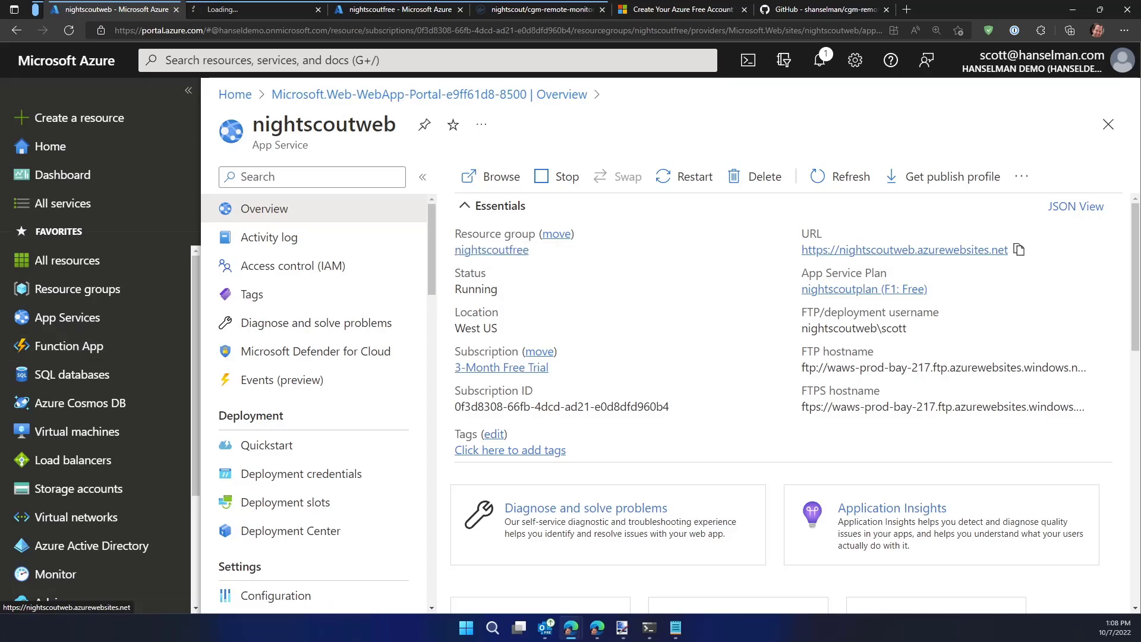
pyautogui.hotkey('ctrl', '2')
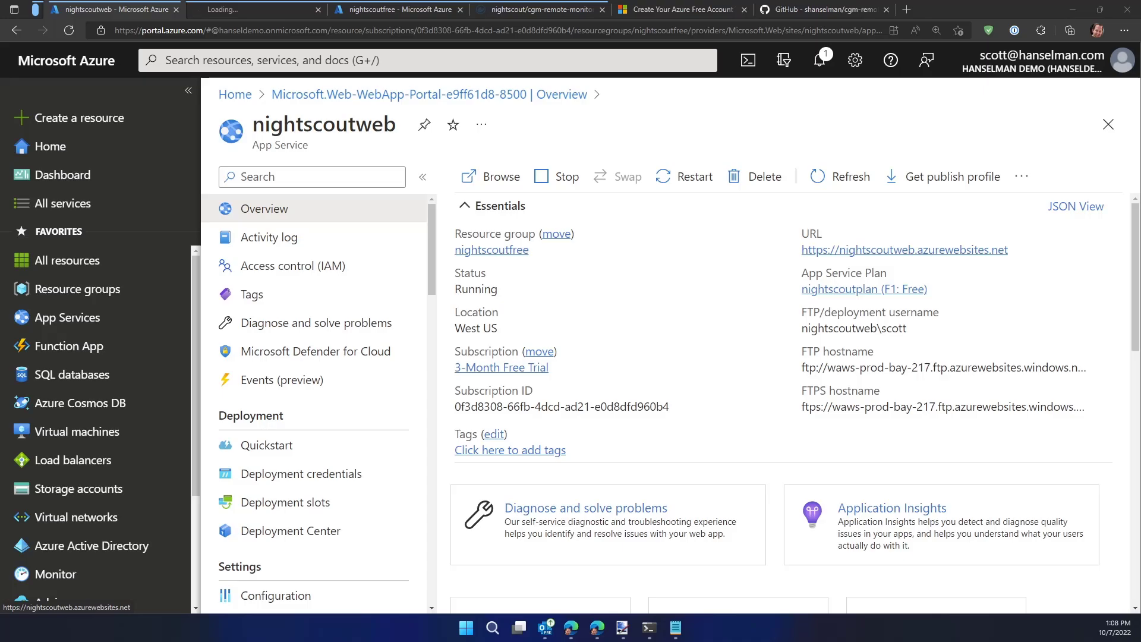
pyautogui.click(232, 11)
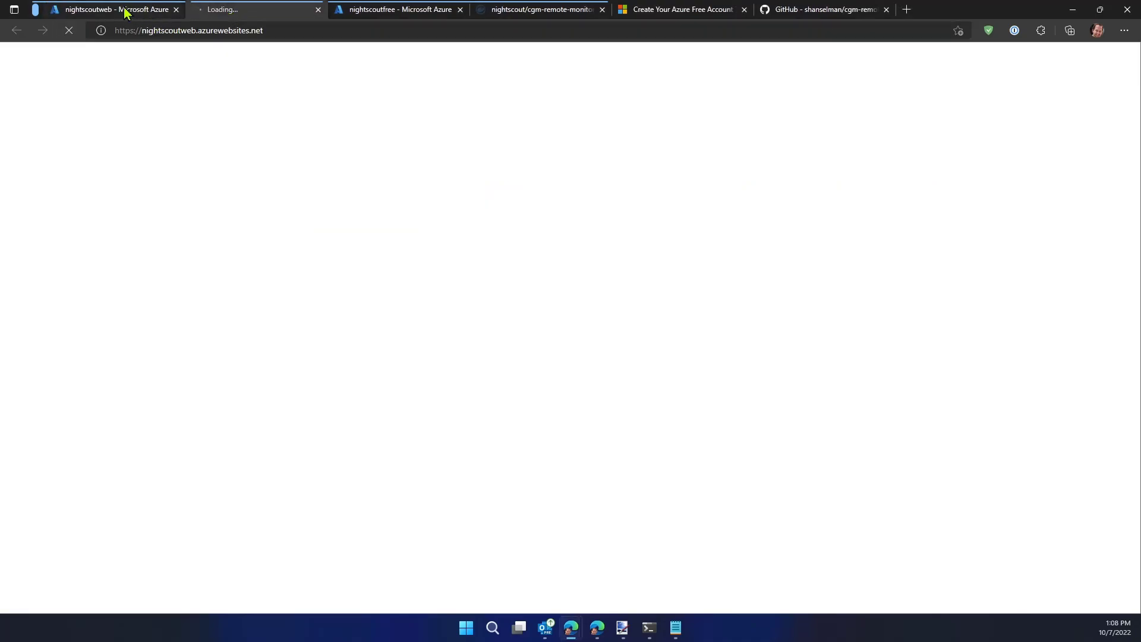
# Return to the nightscoutweb App Service and open its Log stream to watch the container's startup
pyautogui.click(102, 11)
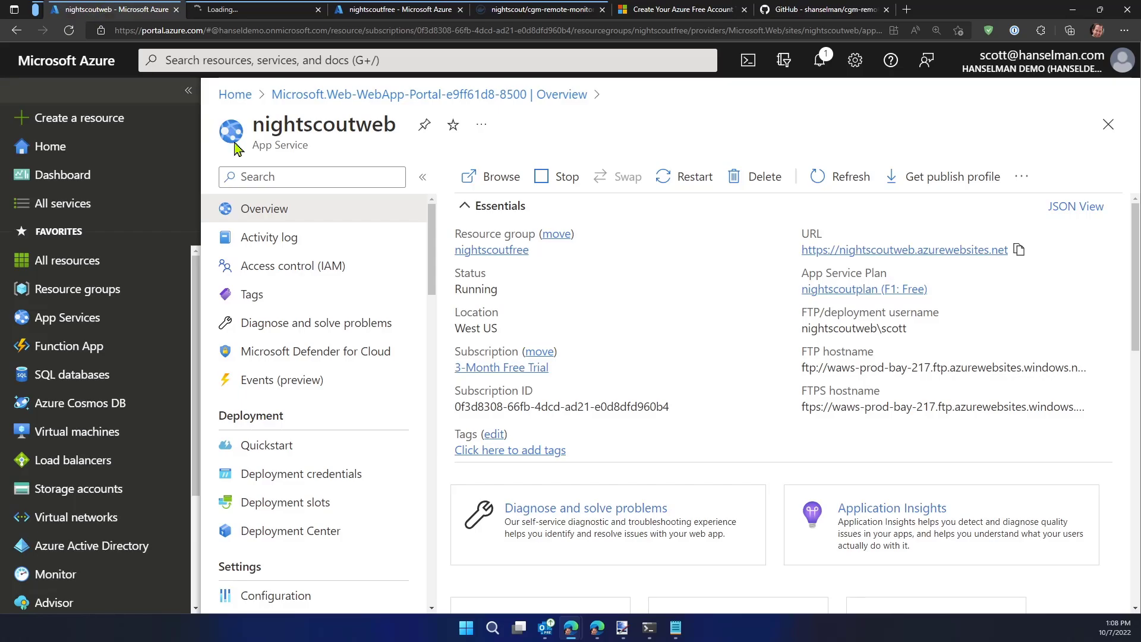
pyautogui.scroll(-10, 329, 297)
pyautogui.scroll(-10, 325, 386)
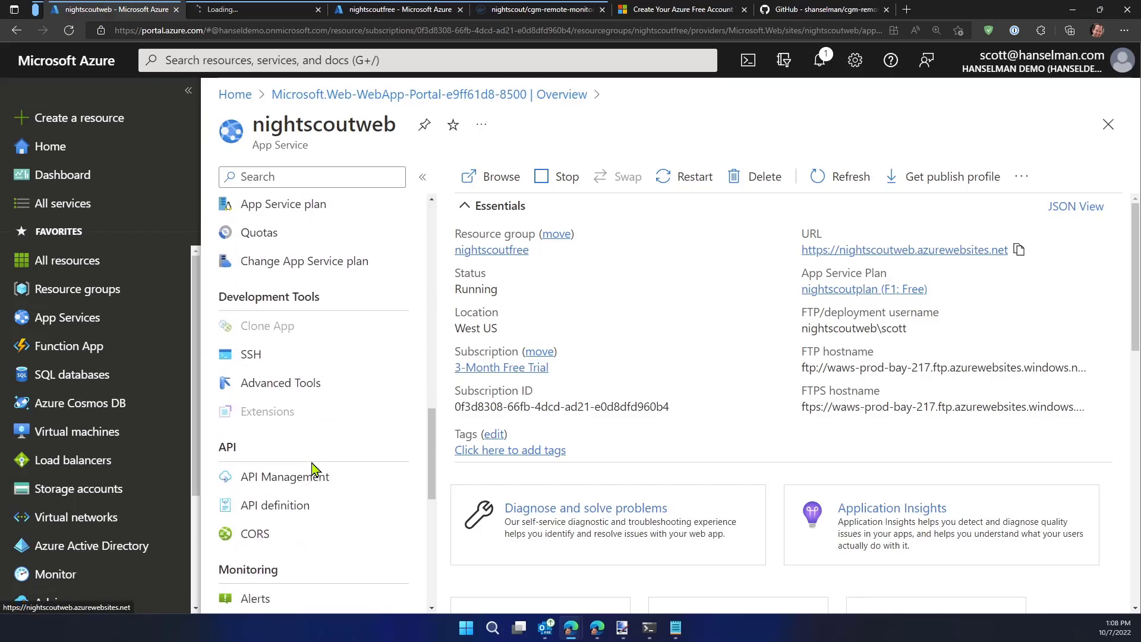
pyautogui.click(290, 450)
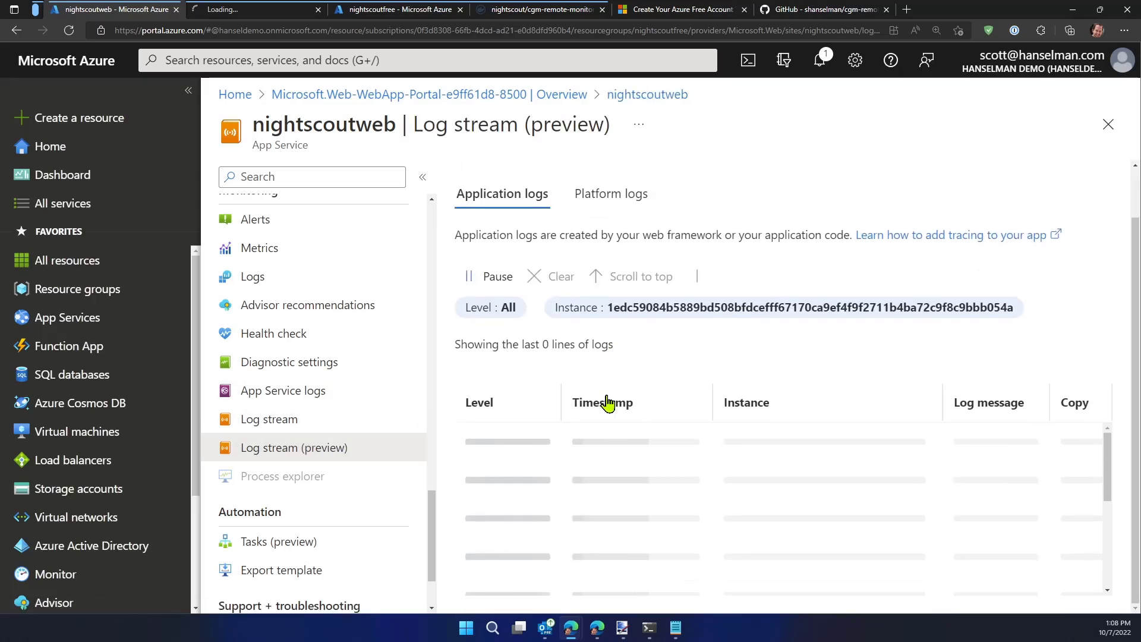
pyautogui.click(317, 422)
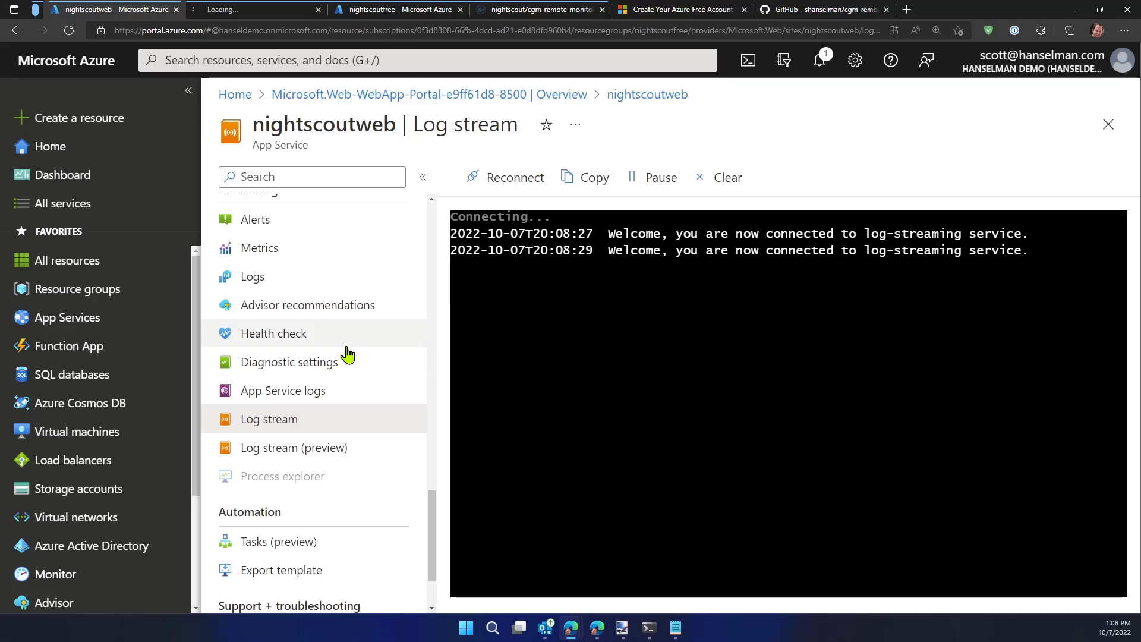
# Open the Configuration page of the nightscoutweb App Service to view its application settings
pyautogui.scroll(10, 356, 318)
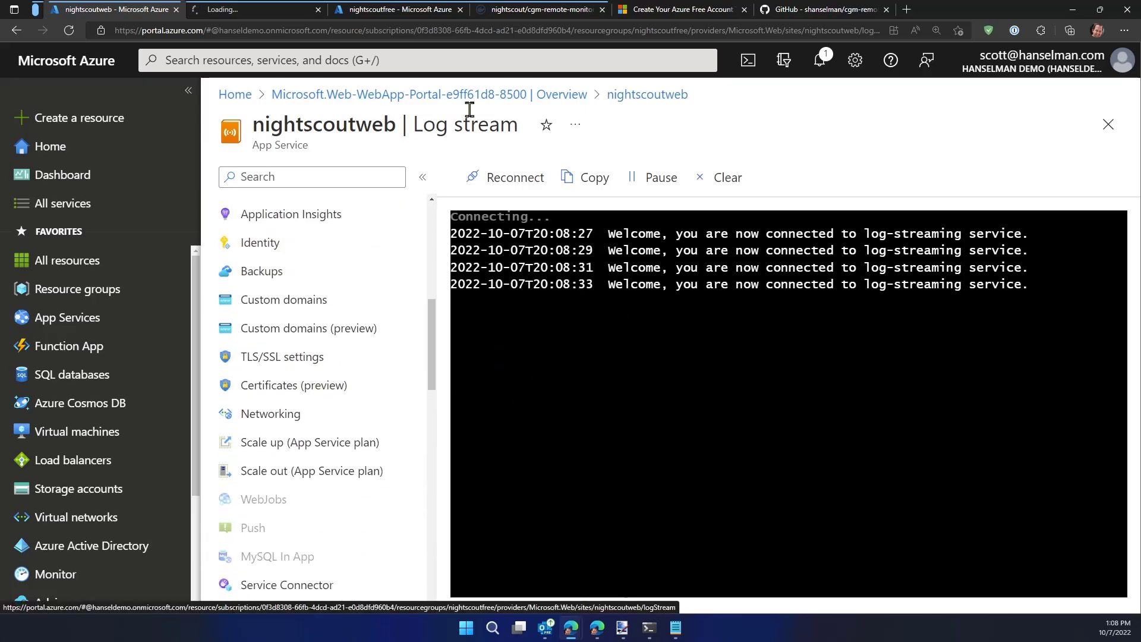
pyautogui.scroll(8, 334, 250)
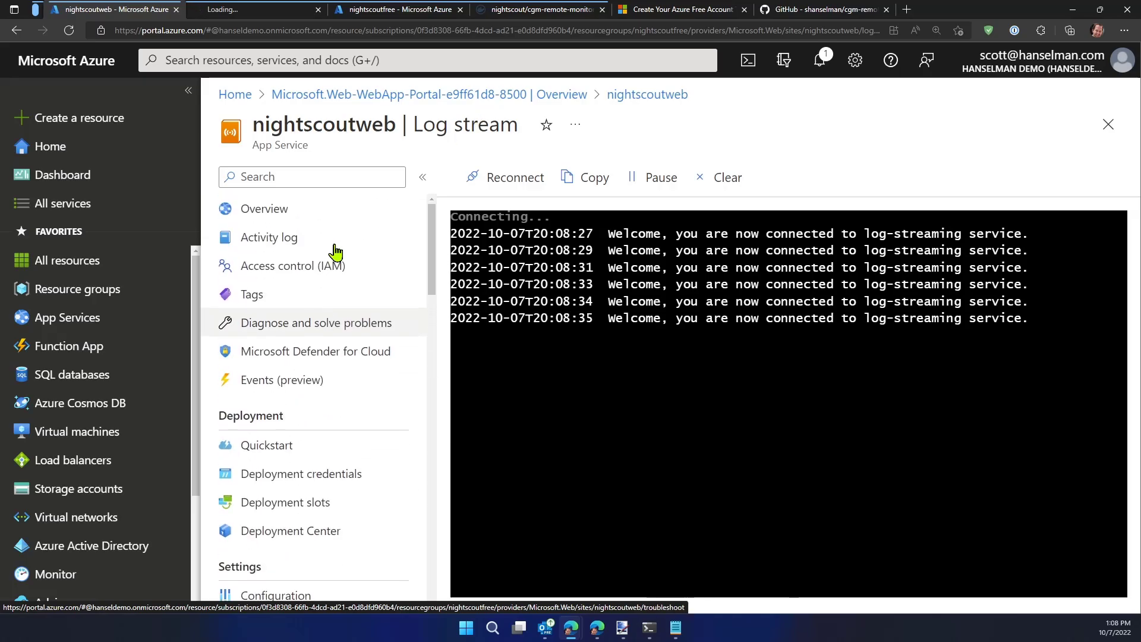
pyautogui.scroll(-2, 286, 369)
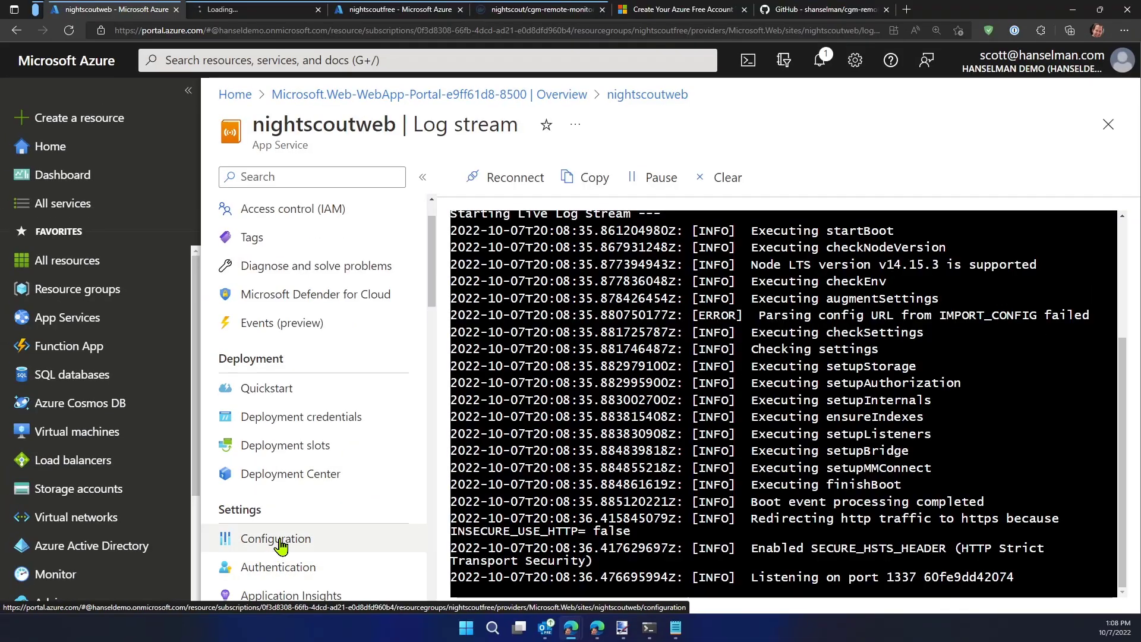
pyautogui.click(282, 540)
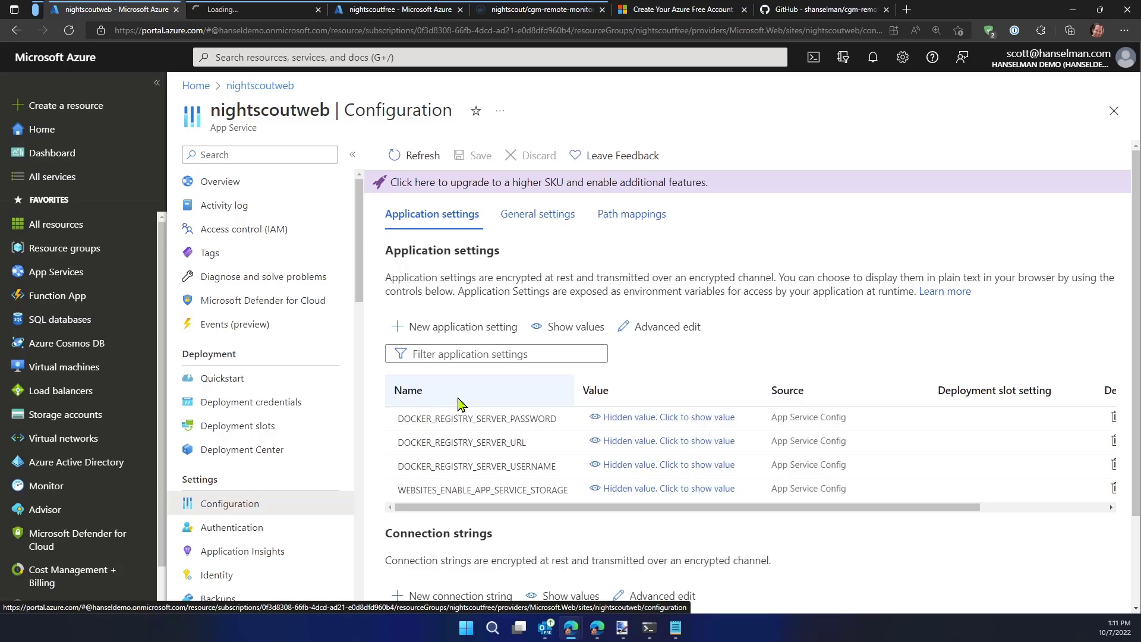
# Add an application setting named MONGODB_URI with the copied MongoDB connection string as its value, and reveal it in the settings list
pyautogui.click(453, 329)
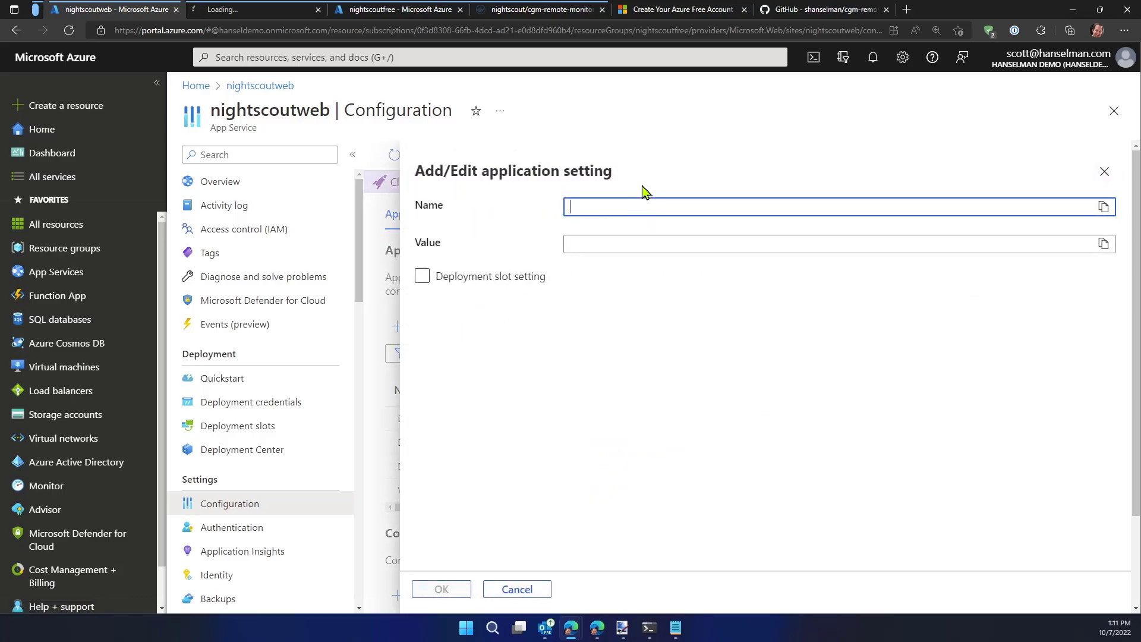
pyautogui.write('MNG')
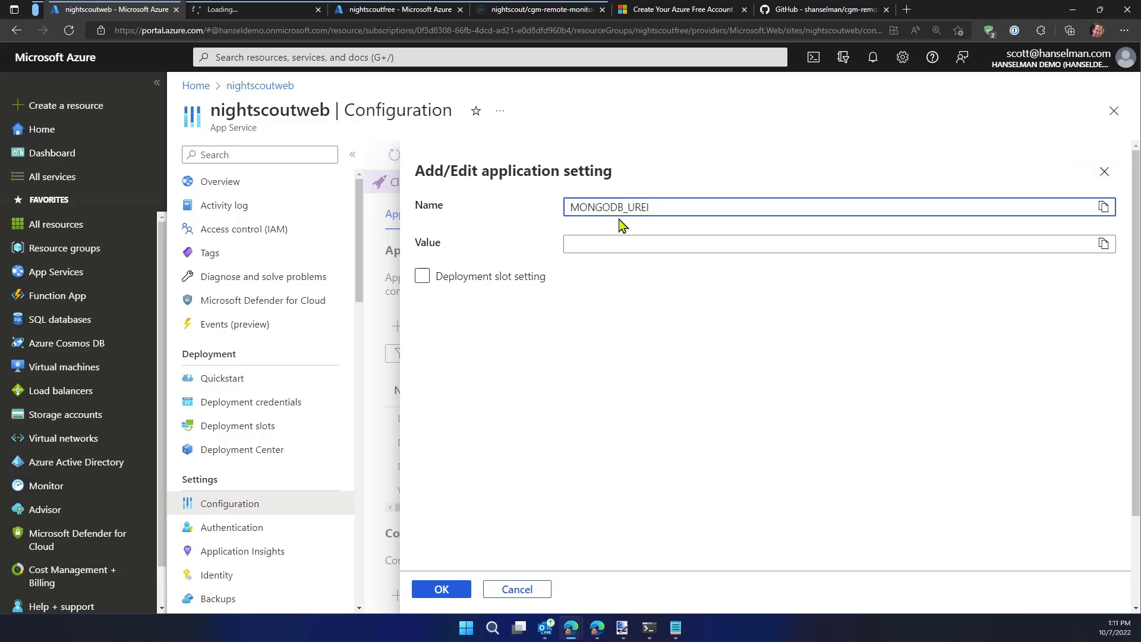
pyautogui.press('Tab')
pyautogui.hotkey('ctrl', 'v')
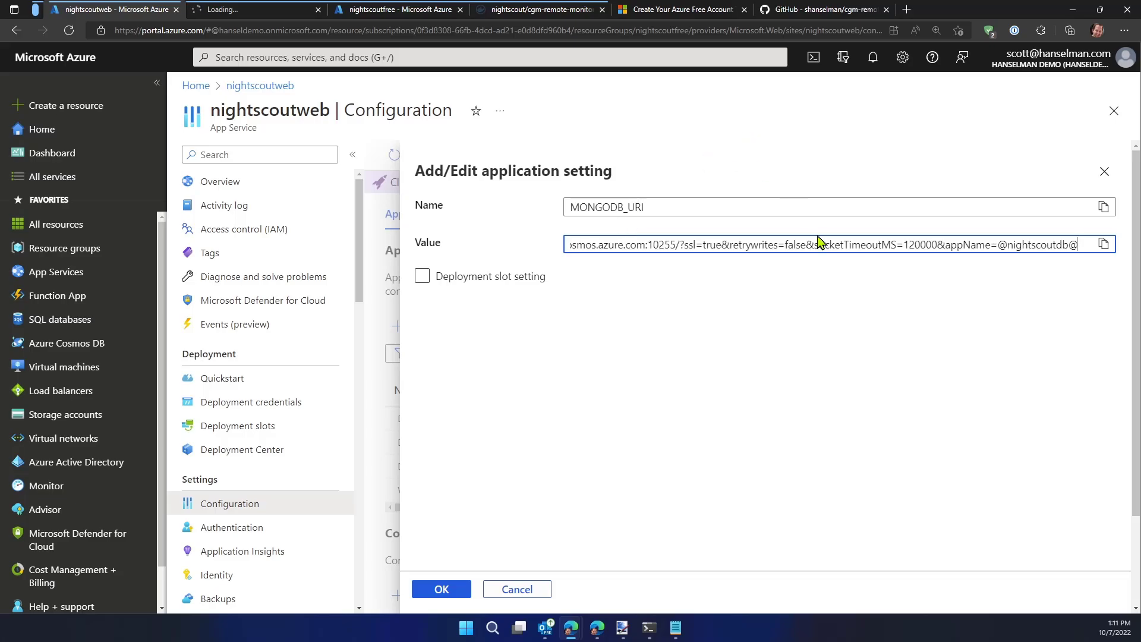
pyautogui.doubleClick(842, 244)
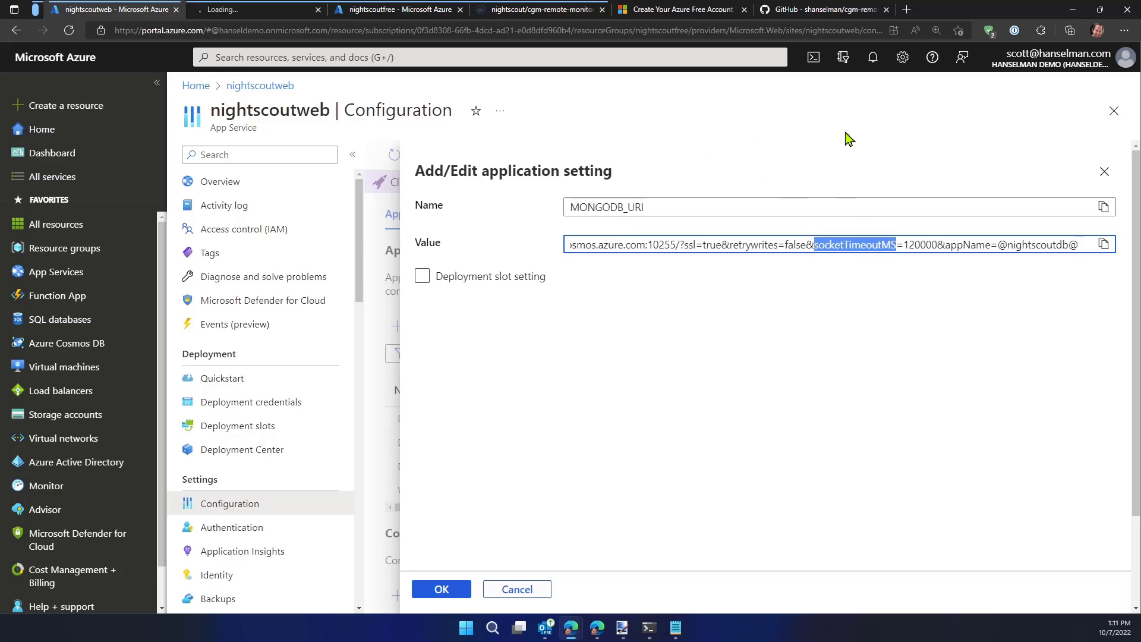
pyautogui.press('Home')
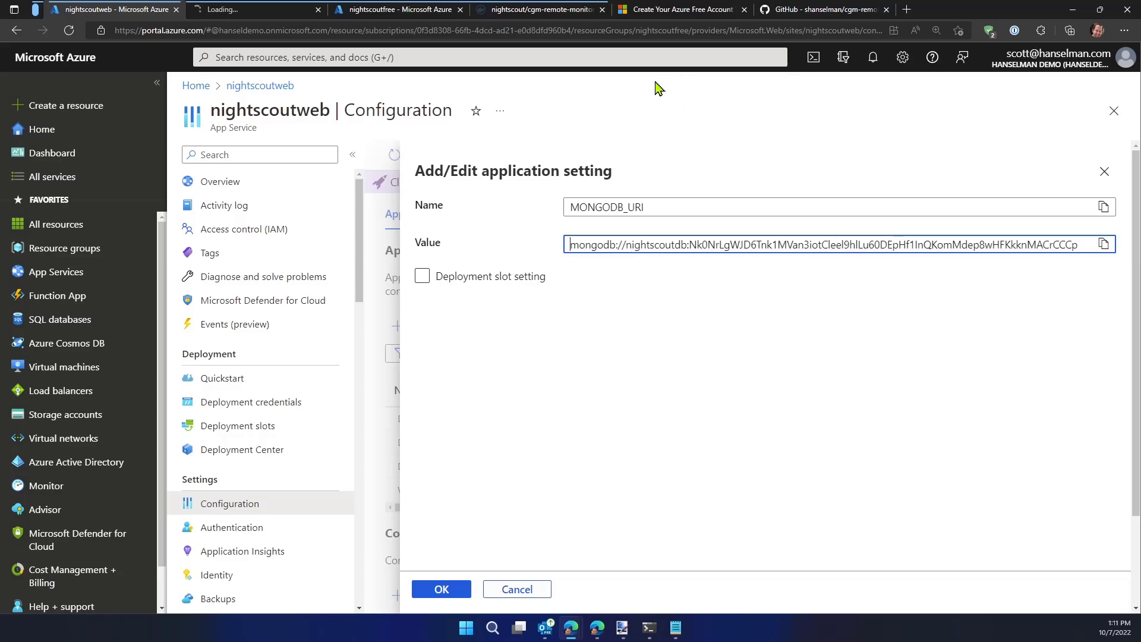
pyautogui.click(439, 591)
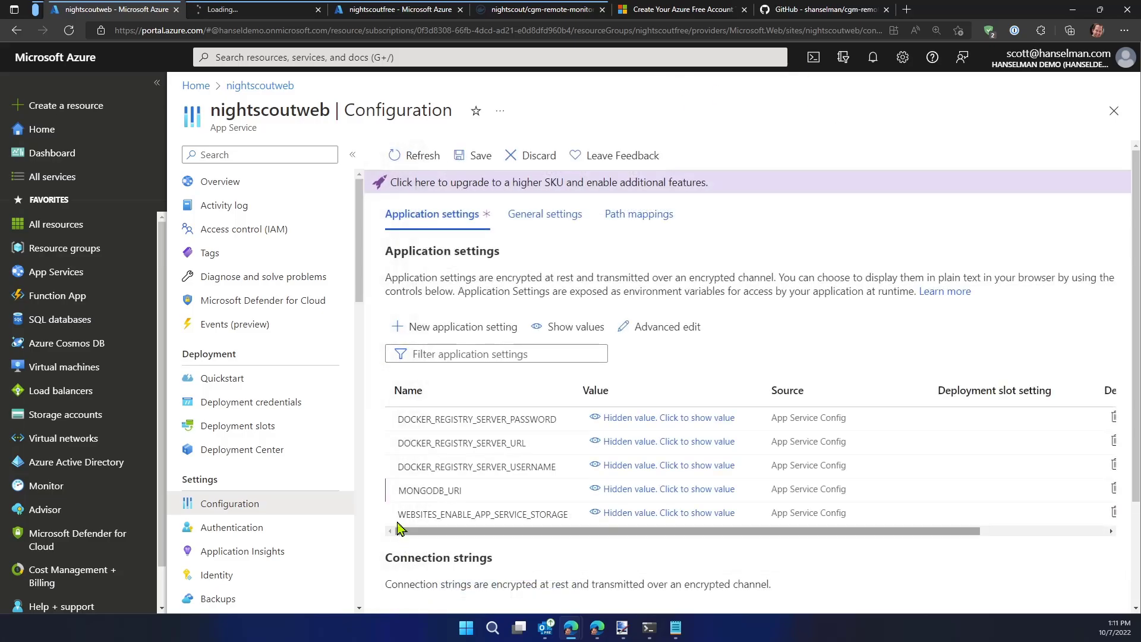
pyautogui.click(661, 492)
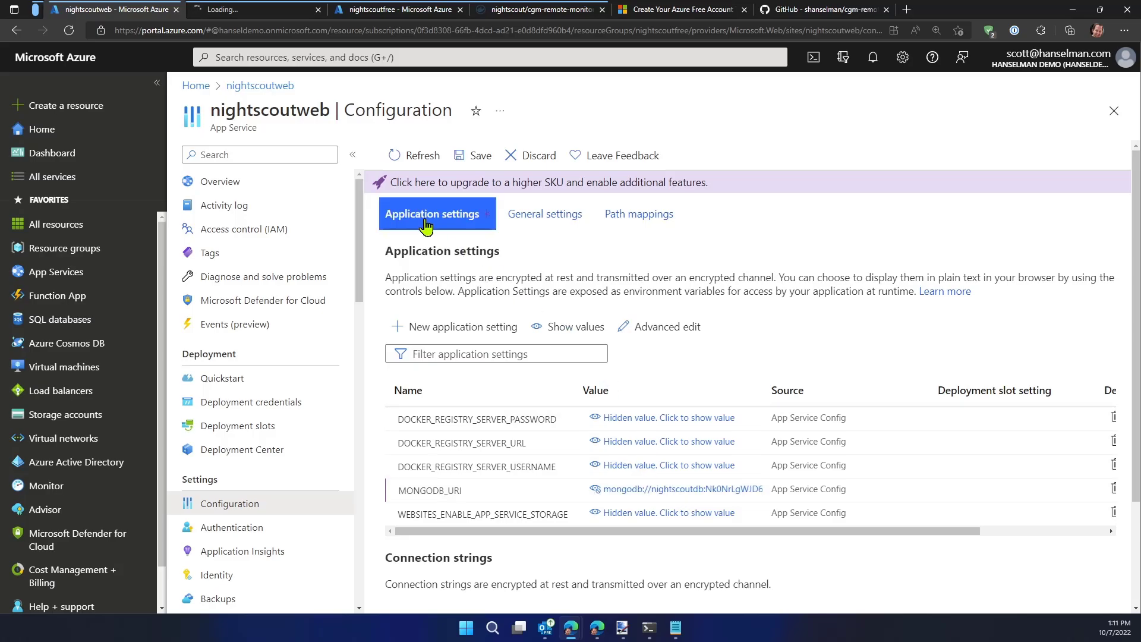
# Add an application setting named API_SECRET and enter the API secret as its value
pyautogui.click(440, 326)
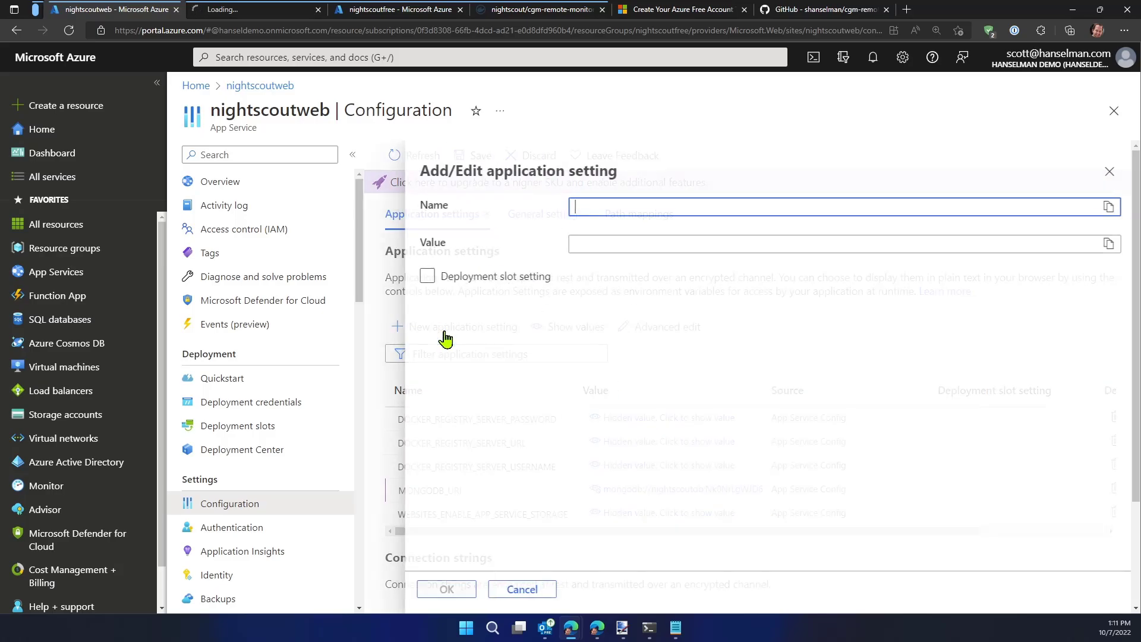
pyautogui.write('A{O')
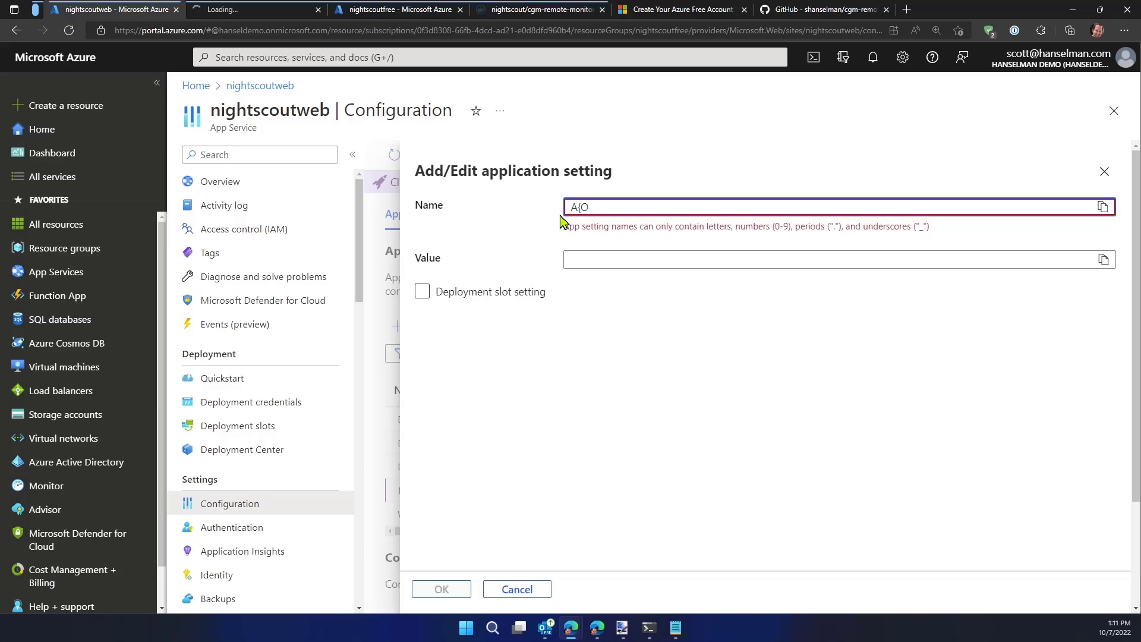
pyautogui.press('BackSpace')
pyautogui.press('BackSpace')
pyautogui.press('BackSpace')
pyautogui.write('PI')
pyautogui.press('BackSpace')
pyautogui.write('AP')
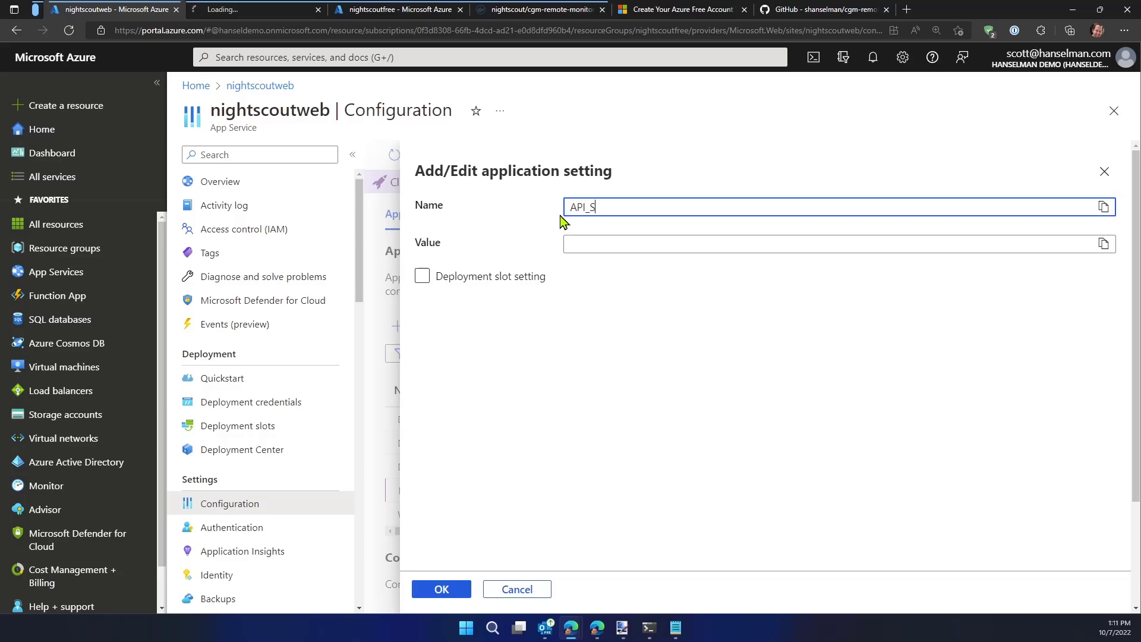
pyautogui.press('Tab')
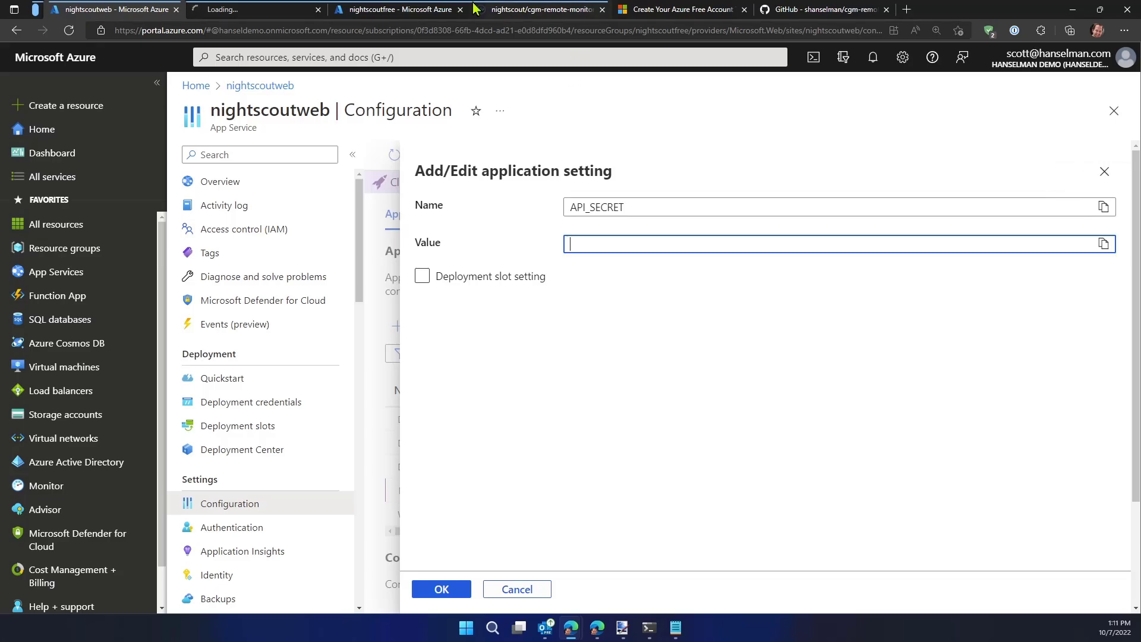
pyautogui.press('Tab')
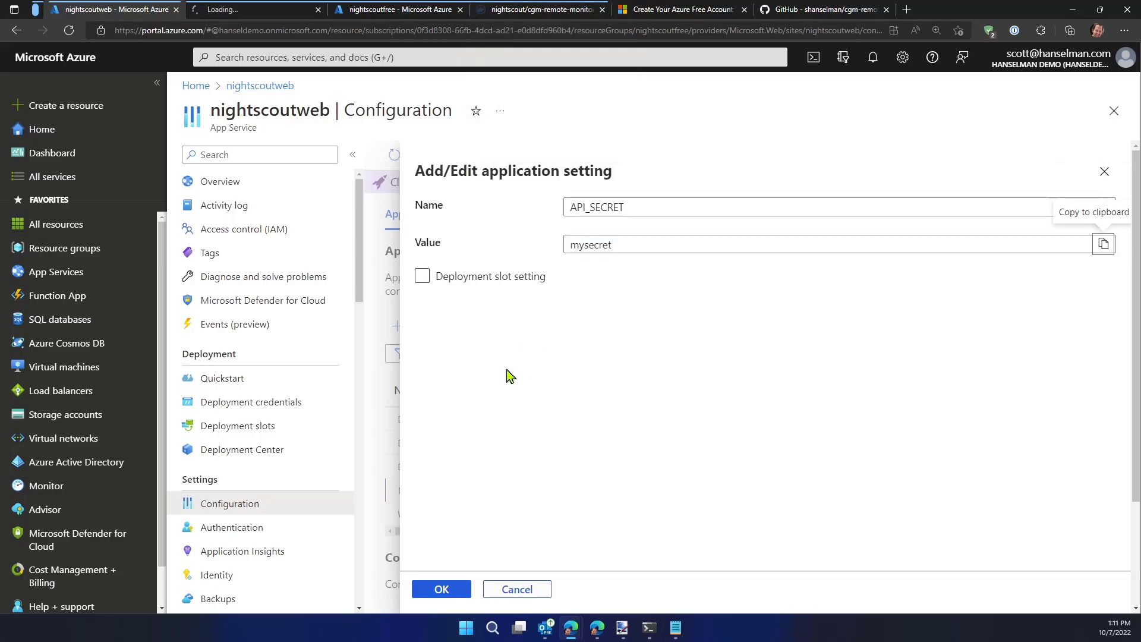
pyautogui.click(432, 594)
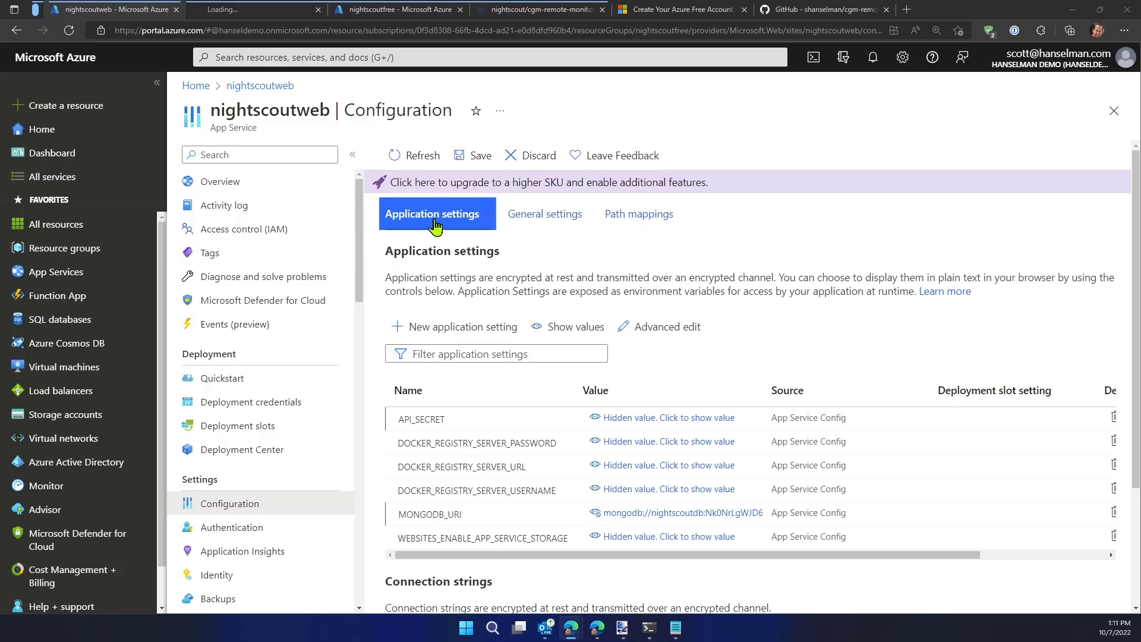
# Add an application setting named PUMP_FIELDS with the value "reservoir battery status"
pyautogui.click(433, 326)
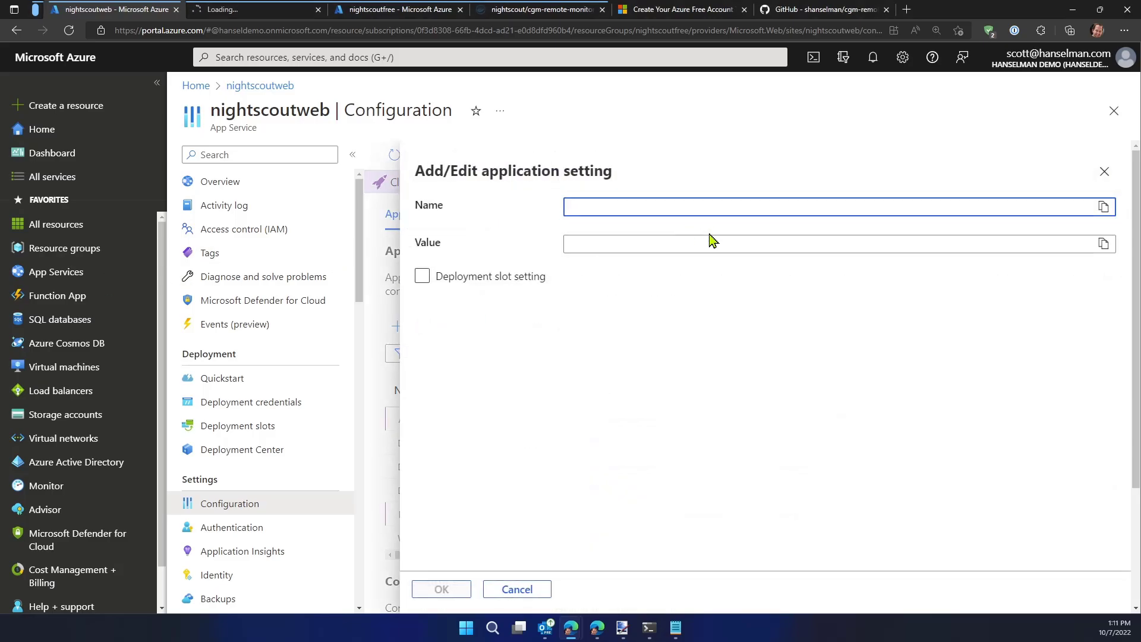
pyautogui.write('PUMP+_F')
pyautogui.press('BackSpace')
pyautogui.press('BackSpace')
pyautogui.press('BackSpace')
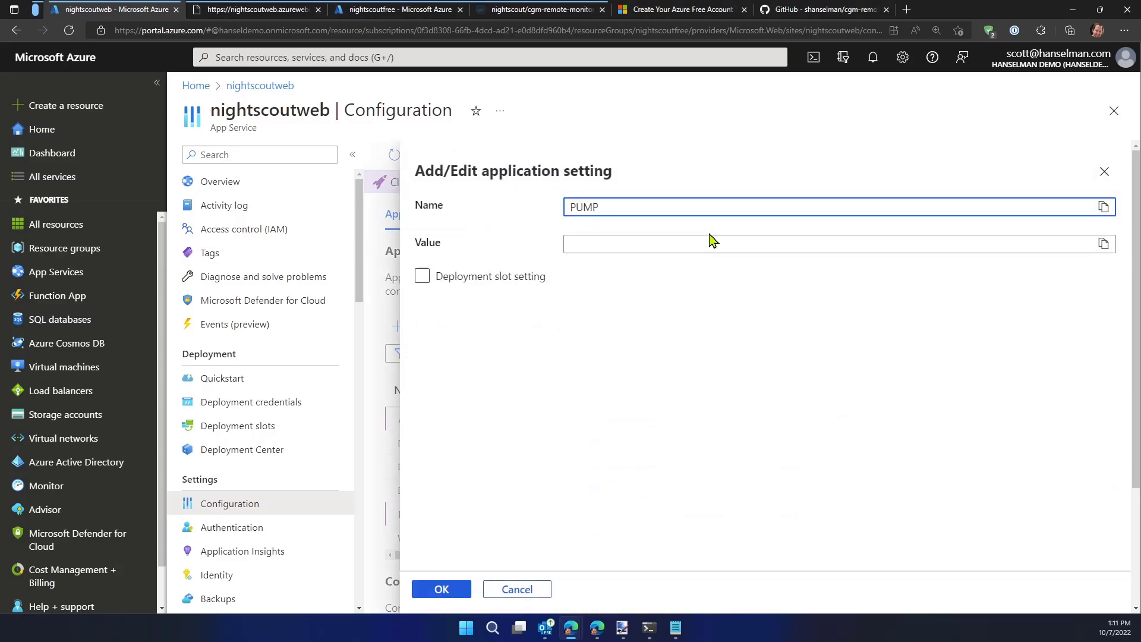
pyautogui.press('Tab')
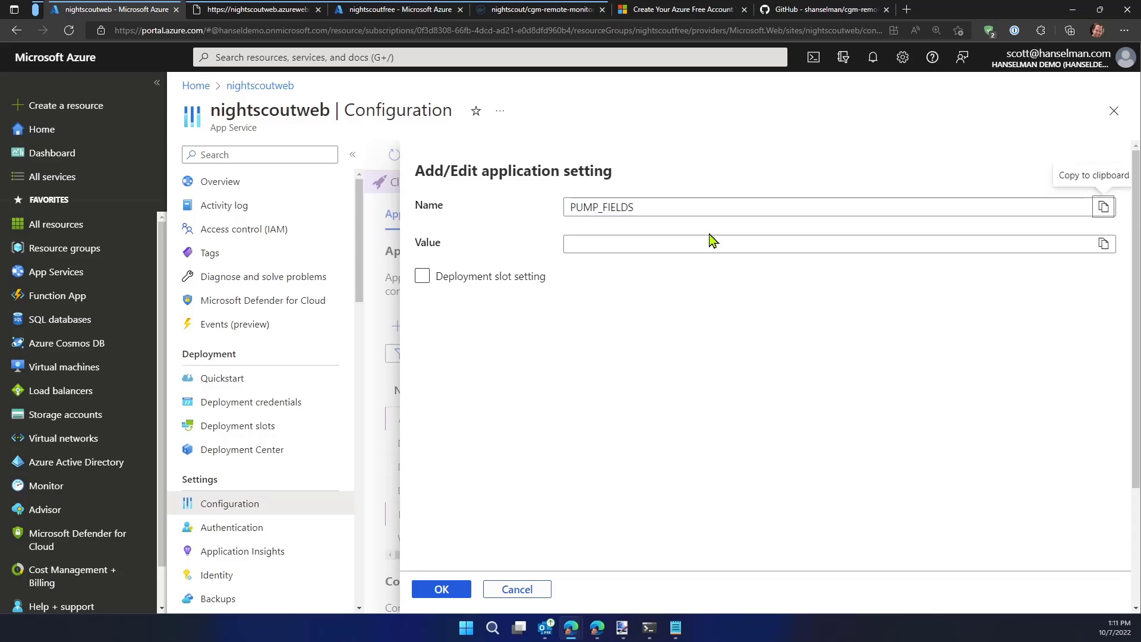
pyautogui.click(726, 239)
pyautogui.hotkey('ctrl', 'v')
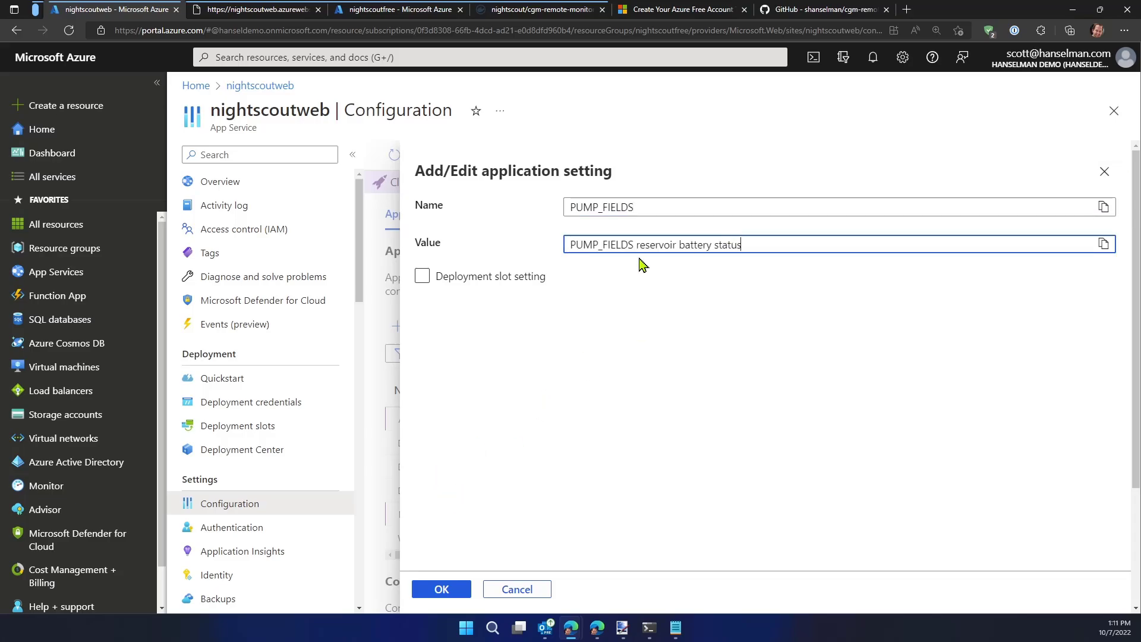
pyautogui.moveTo(641, 244); pyautogui.dragTo(463, 244)
pyautogui.press('BackSpace')
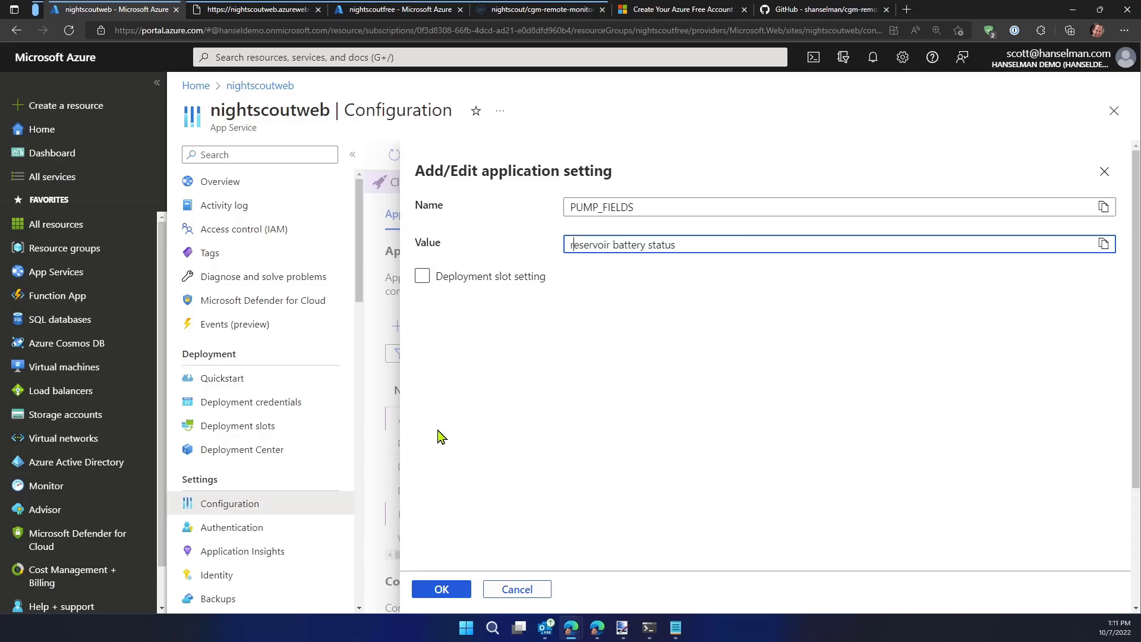
pyautogui.click(442, 590)
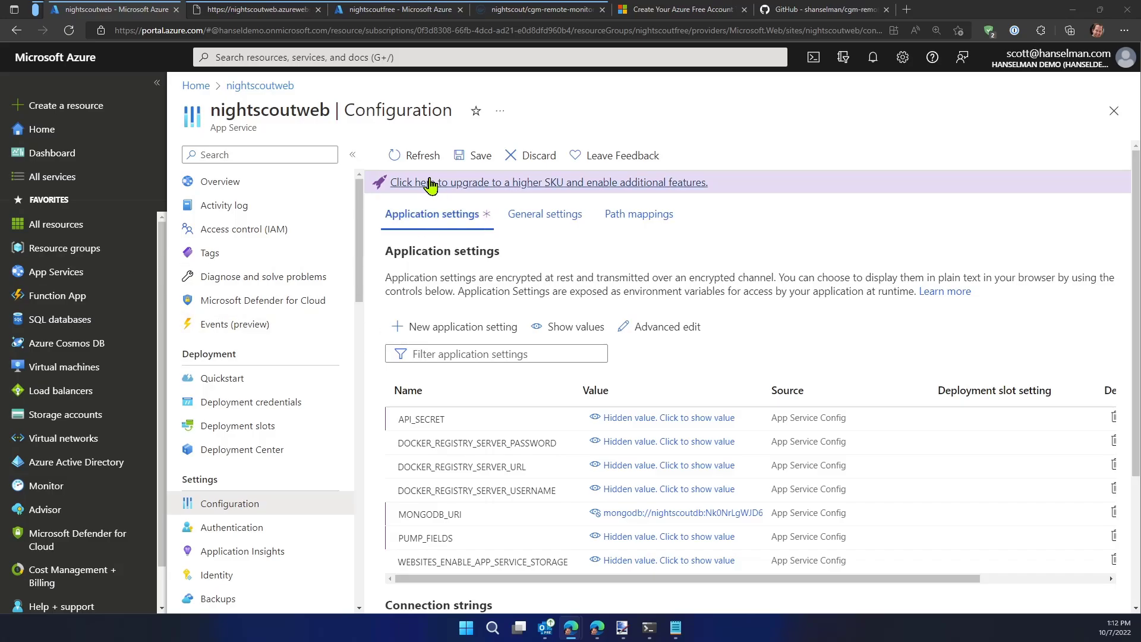
# Add an application setting named SHOW_PLUGINS with the value "bridge loop pump careportal iob basal cob alexa bwp"
pyautogui.click(446, 326)
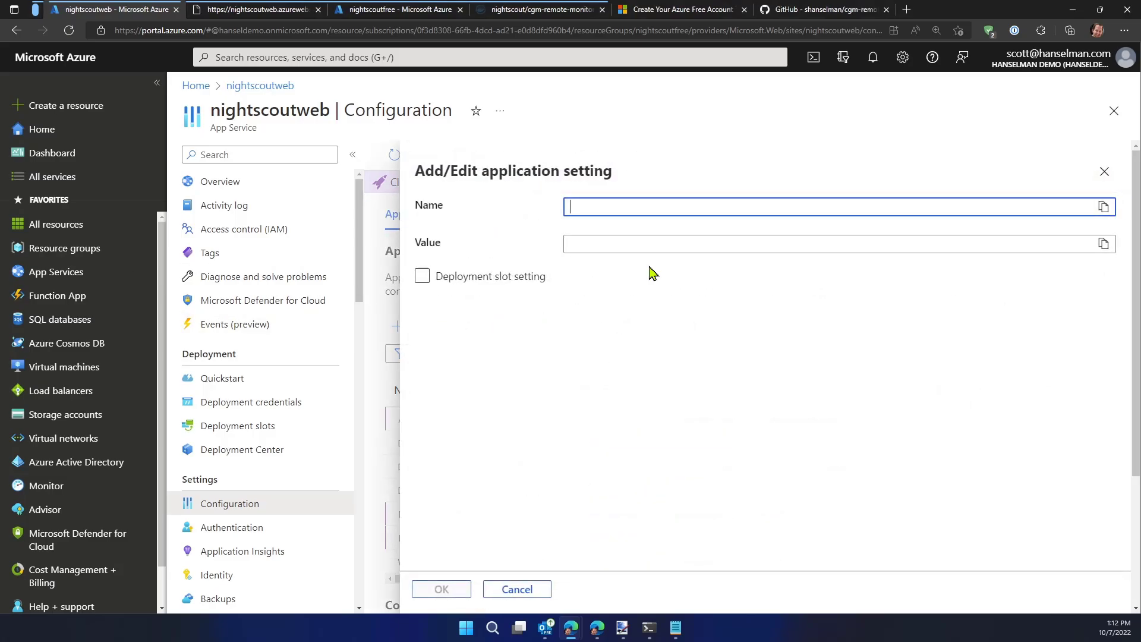
pyautogui.write('SHOW_PLU')
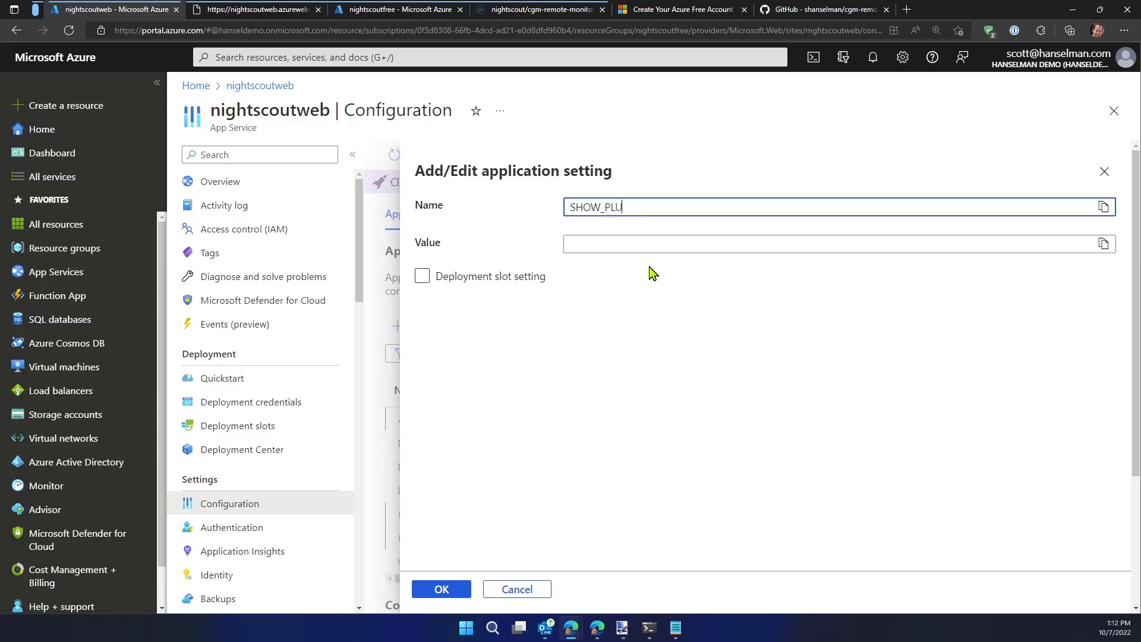
pyautogui.write('GINS')
pyautogui.press('Tab')
pyautogui.hotkey('ctrl', 'v')
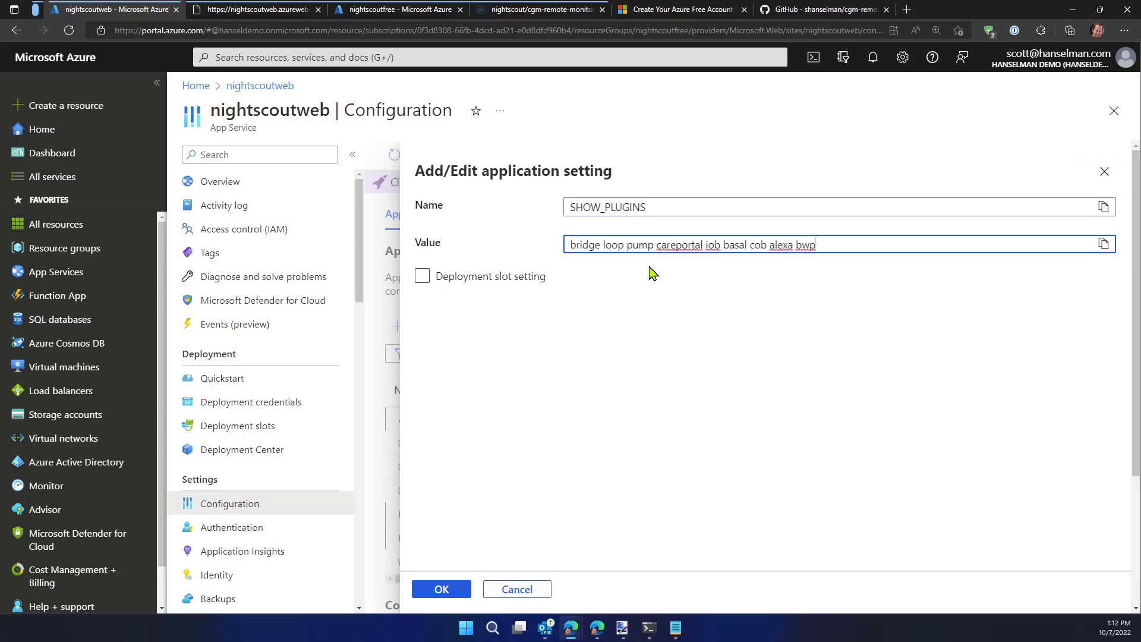
pyautogui.click(442, 589)
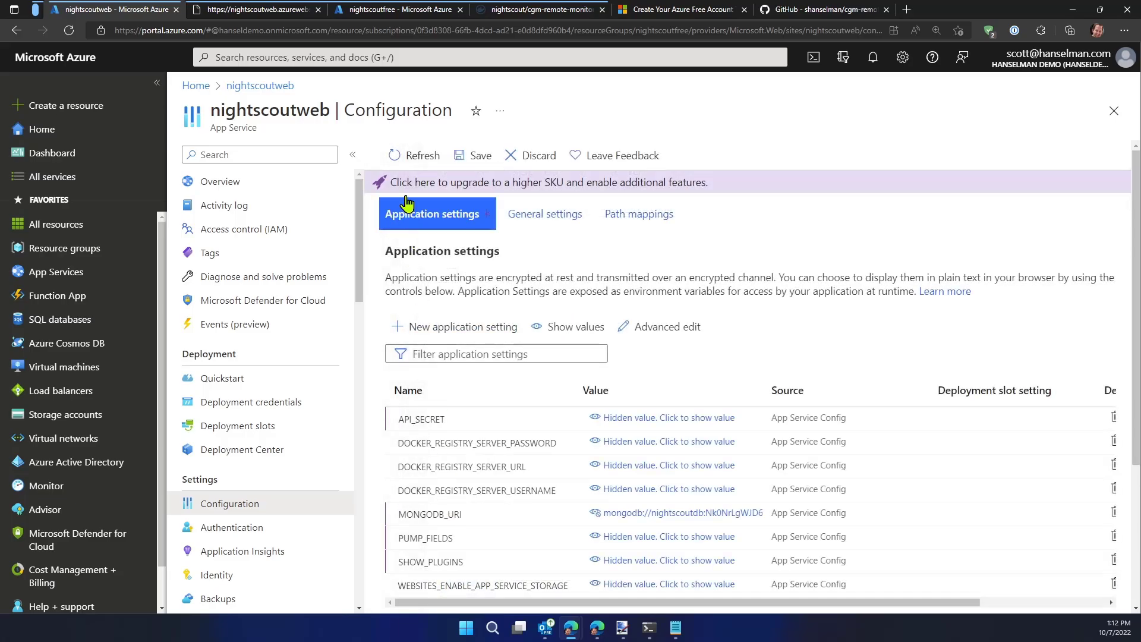
# Add an application setting named ENABLE with the value "careportal basal dbsize bridge loop pump iob alexa cob bwp"
pyautogui.click(429, 328)
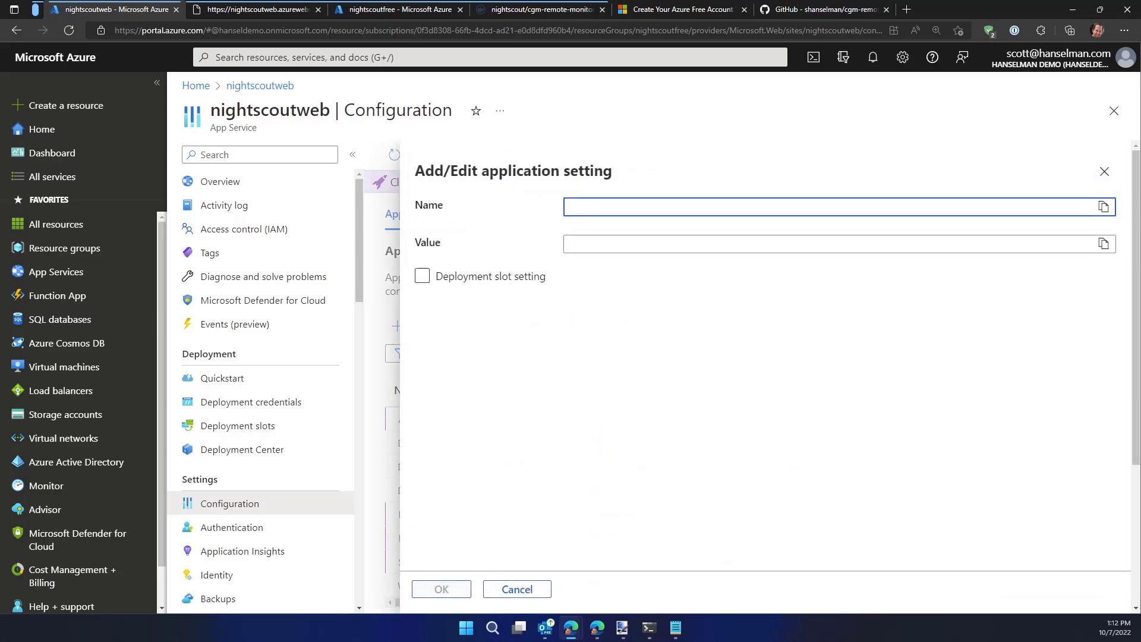
pyautogui.hotkey('alt', 'Tab')
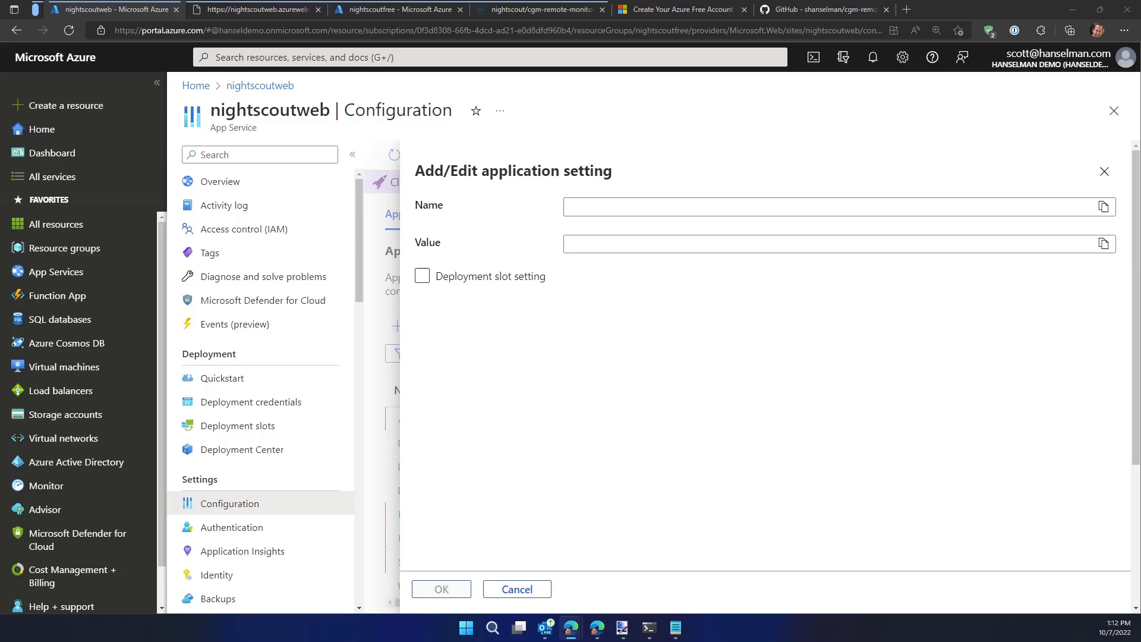
pyautogui.click(593, 210)
pyautogui.write('E')
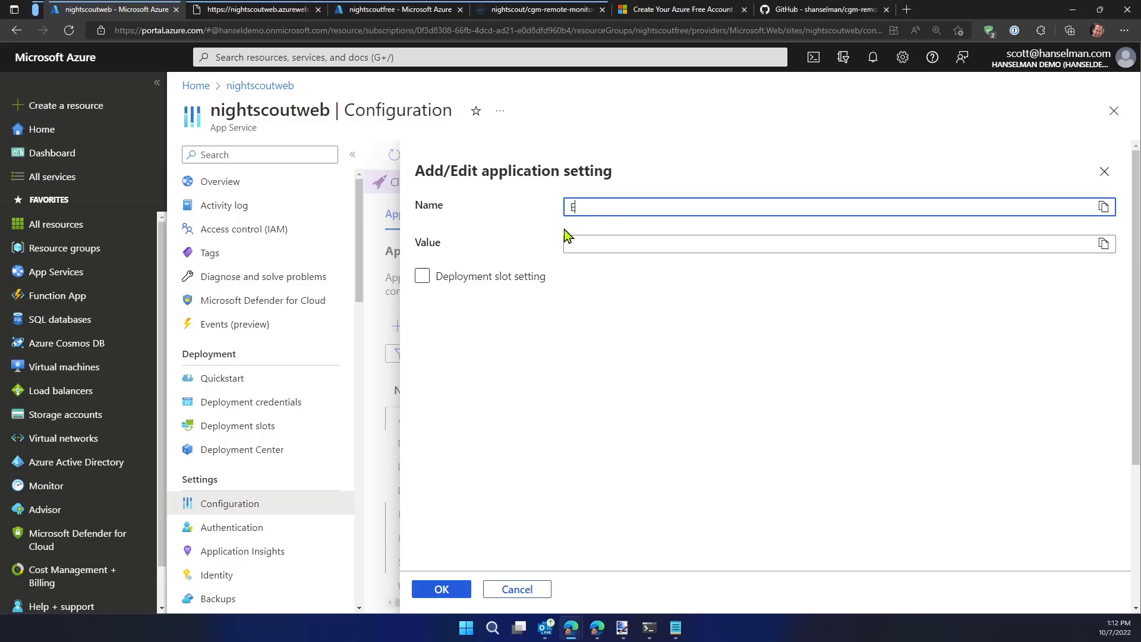
pyautogui.write('NABLE')
pyautogui.press('Tab')
pyautogui.press('Tab')
pyautogui.hotkey('ctrl', 'v')
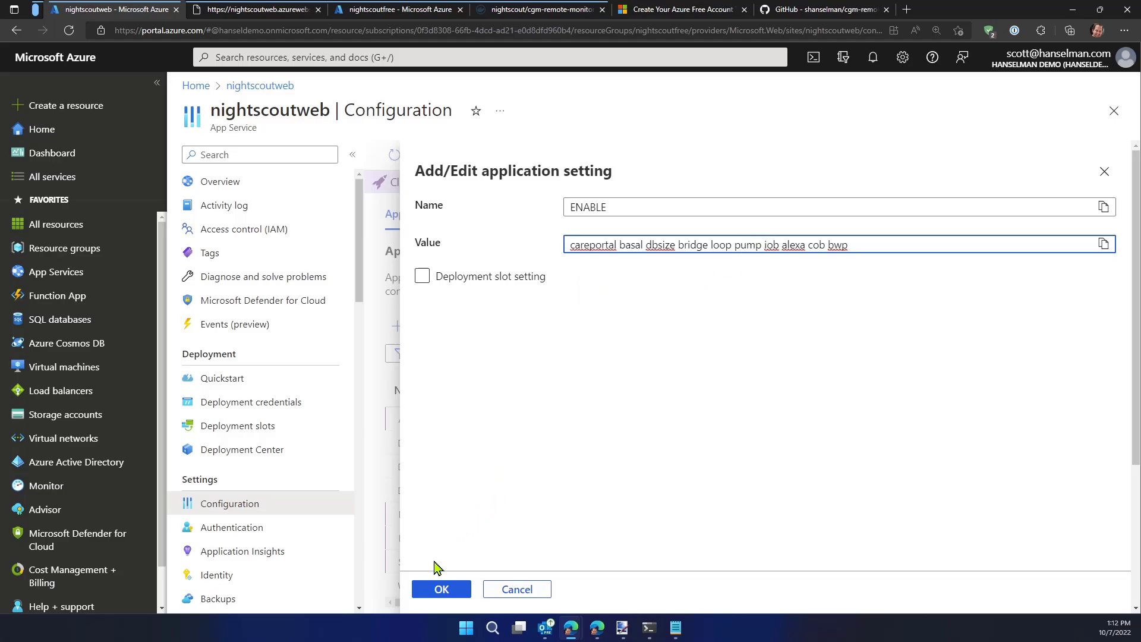
pyautogui.click(441, 589)
# Review the list of application settings and reveal the hidden value of API_SECRET
pyautogui.scroll(-1, 452, 410)
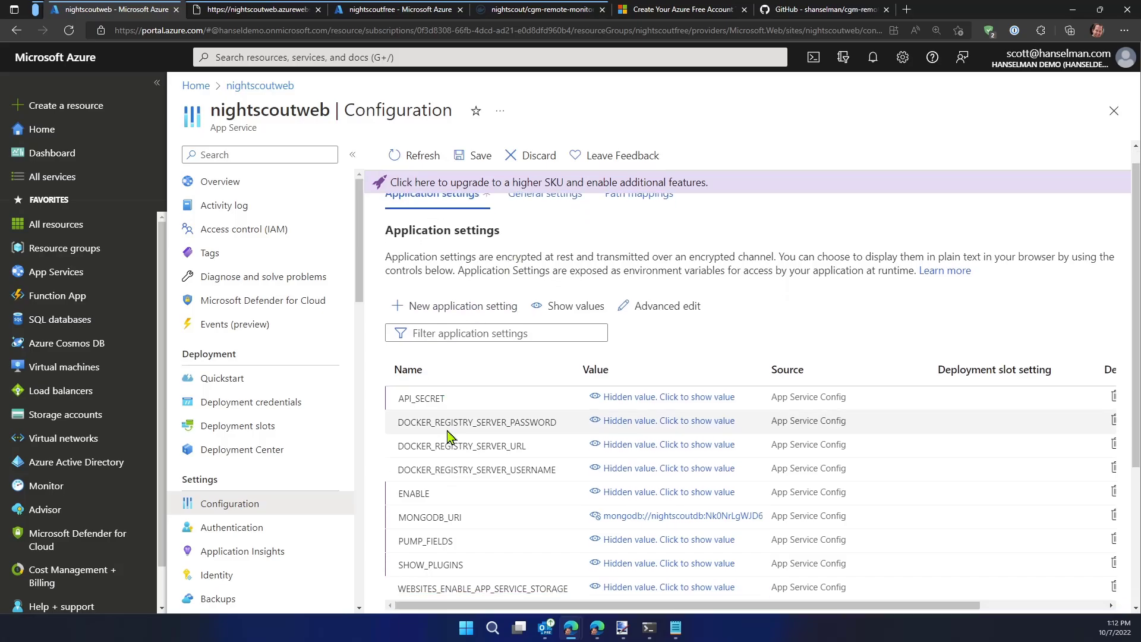
pyautogui.scroll(-1, 447, 437)
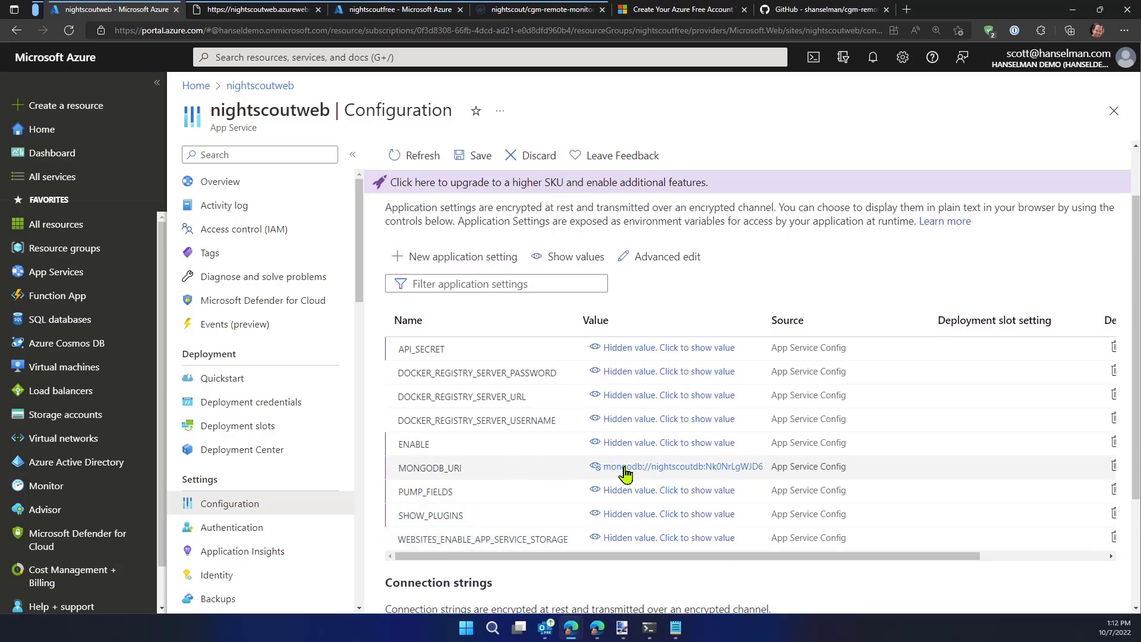
pyautogui.click(662, 347)
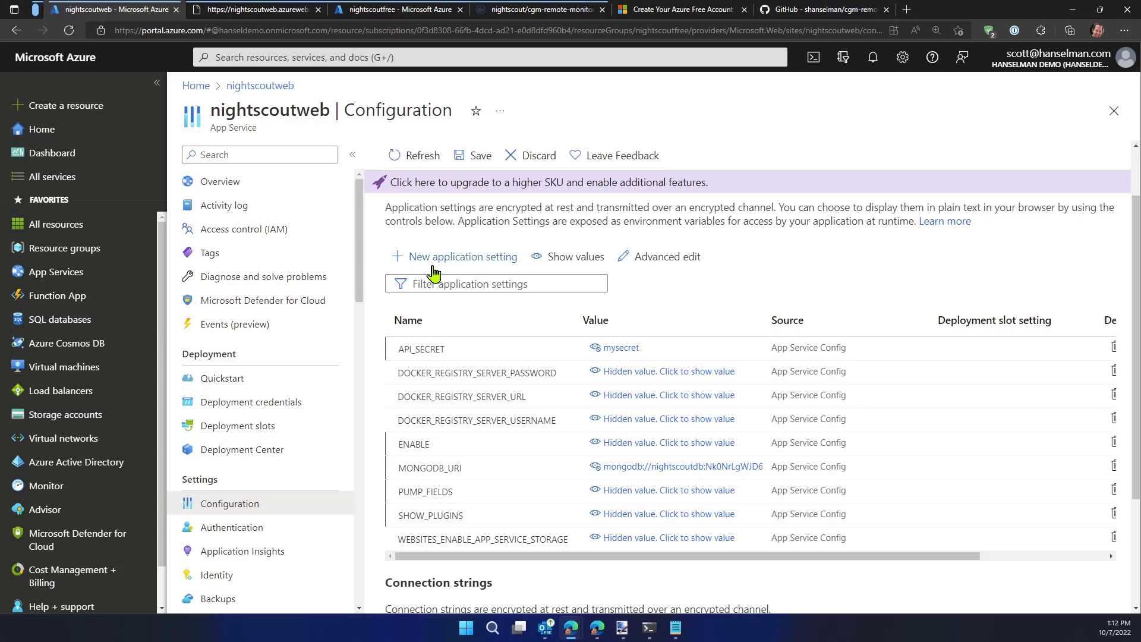
# Add an application setting named BRIDGE_SERVER with the value US
pyautogui.click(469, 257)
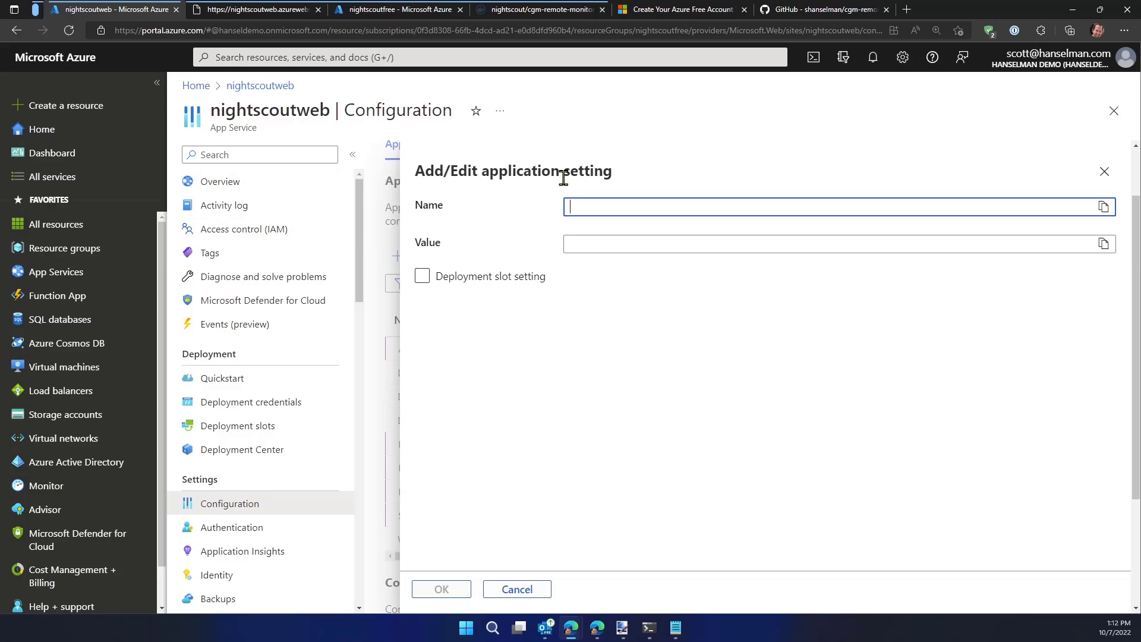
pyautogui.write('BRIDGE_SERVER')
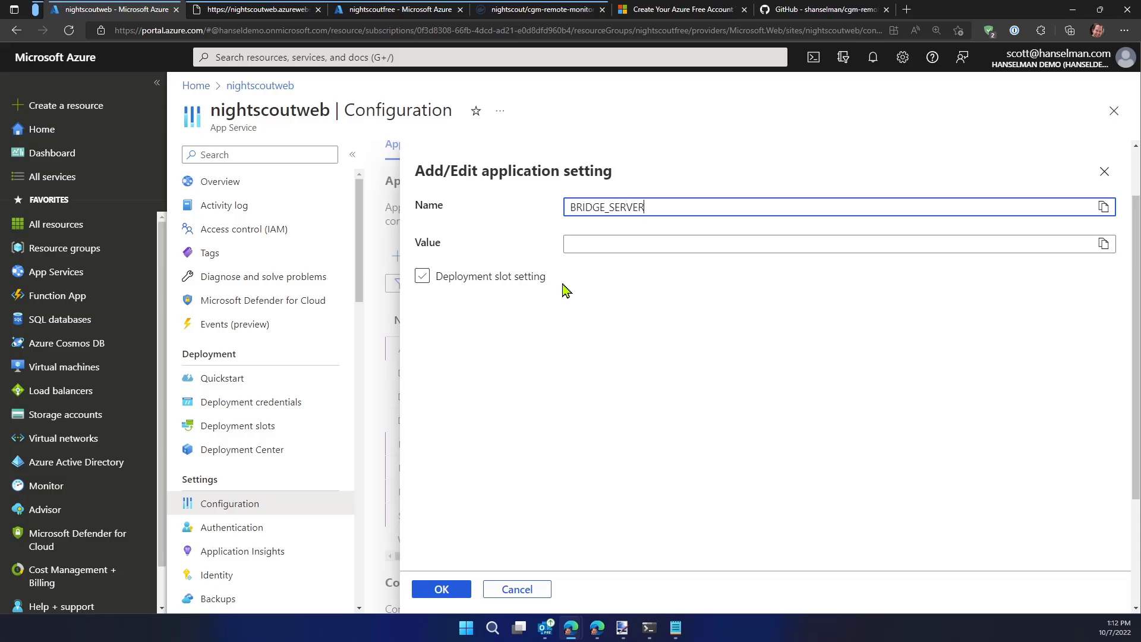
pyautogui.press('Tab')
pyautogui.press('Tab')
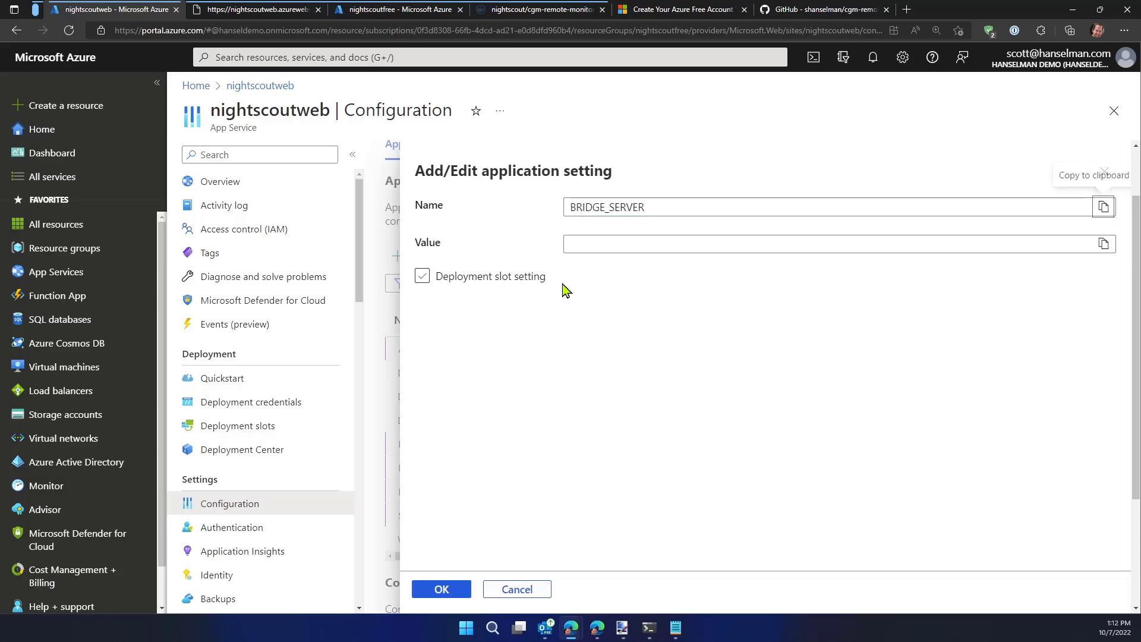
pyautogui.write('US')
pyautogui.press('Tab')
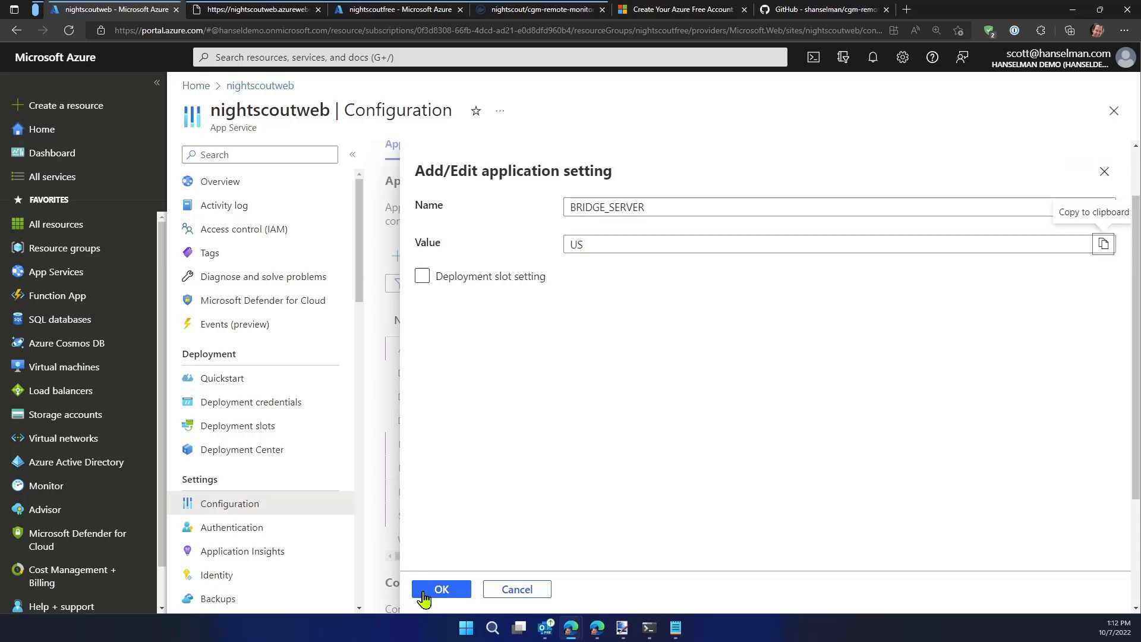
pyautogui.click(440, 590)
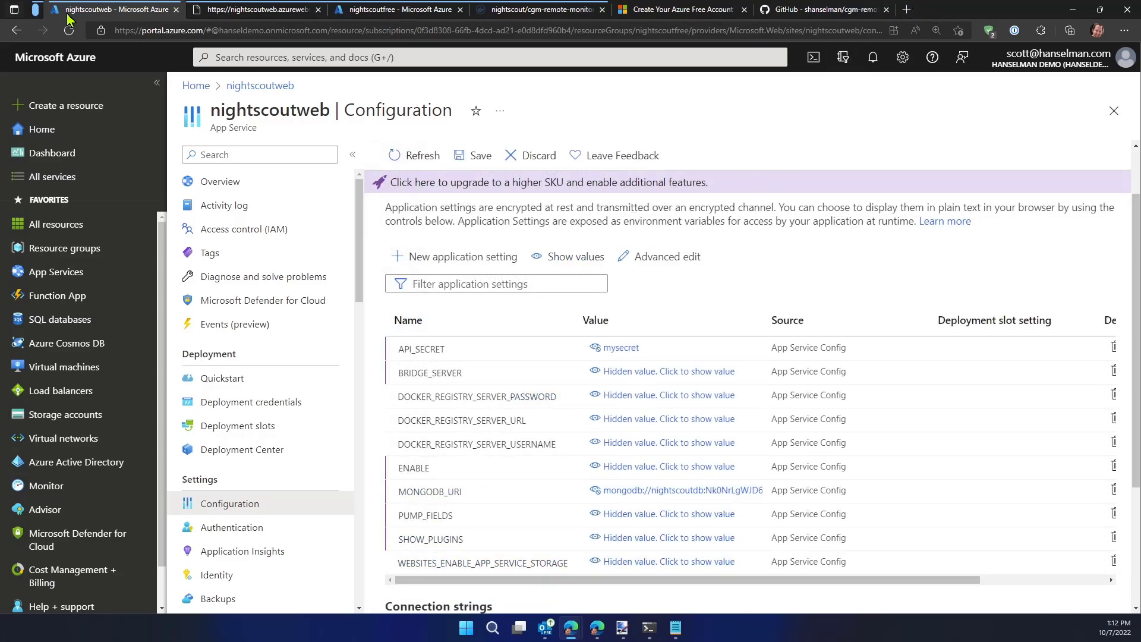
# Detach the nightscoutweb configuration tab into a separate window snapped to the left half of the desktop
pyautogui.moveTo(95, 11); pyautogui.dragTo(0, 392)
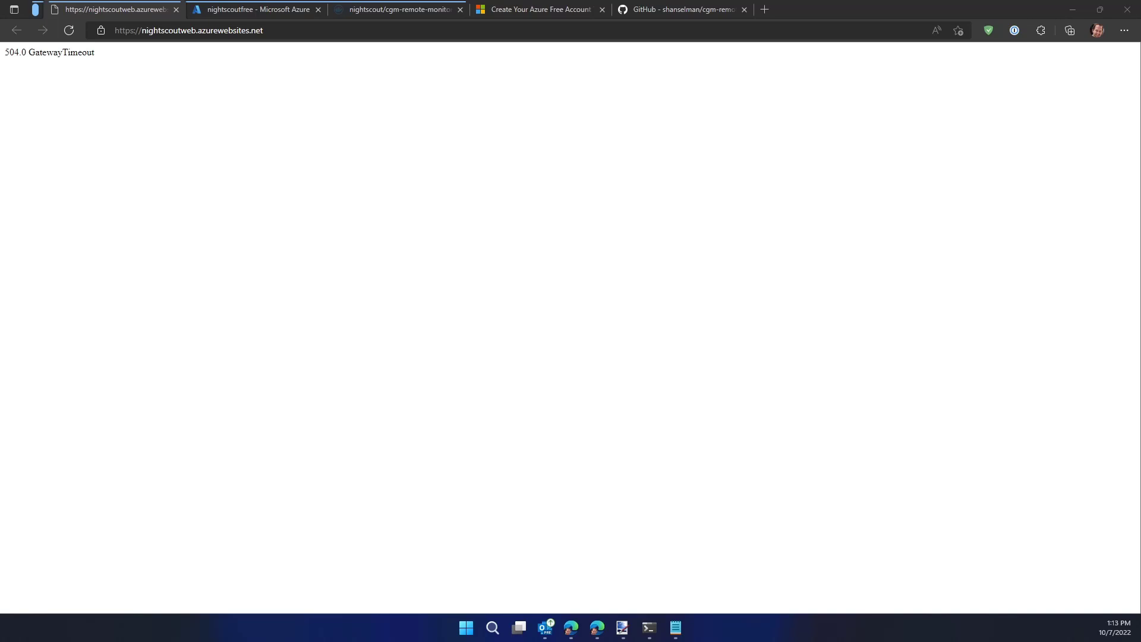
# Maximize the nightscoutweb configuration window, then save the pending application settings and accept the app restart
pyautogui.moveTo(0, 261); pyautogui.dragTo(760, 60)
pyautogui.doubleClick(760, 61)
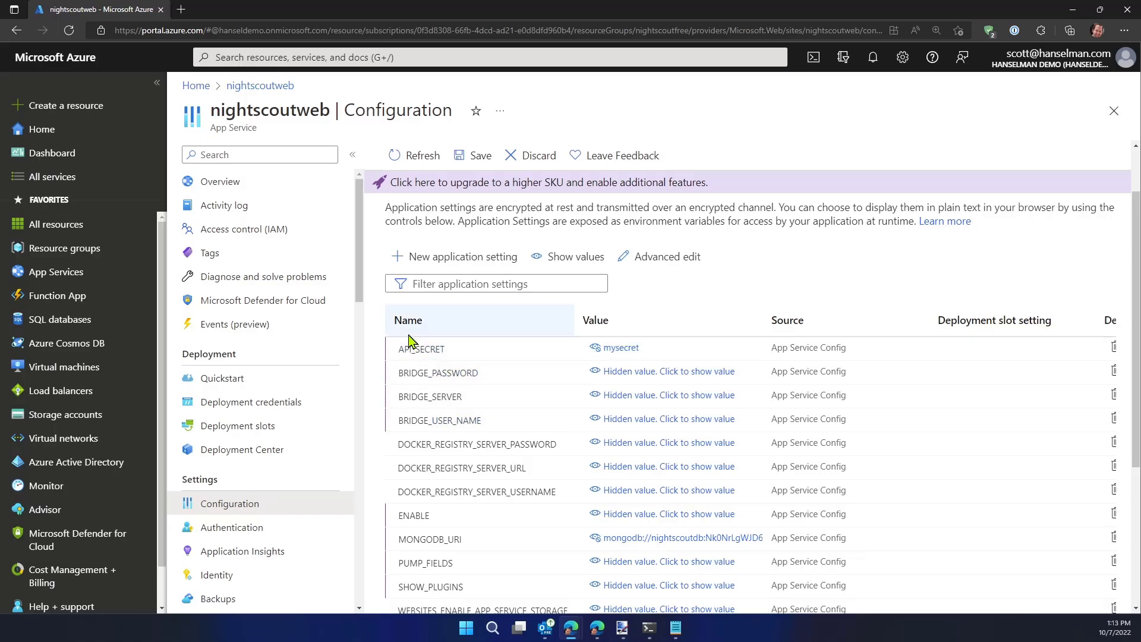
pyautogui.scroll(-1, 440, 404)
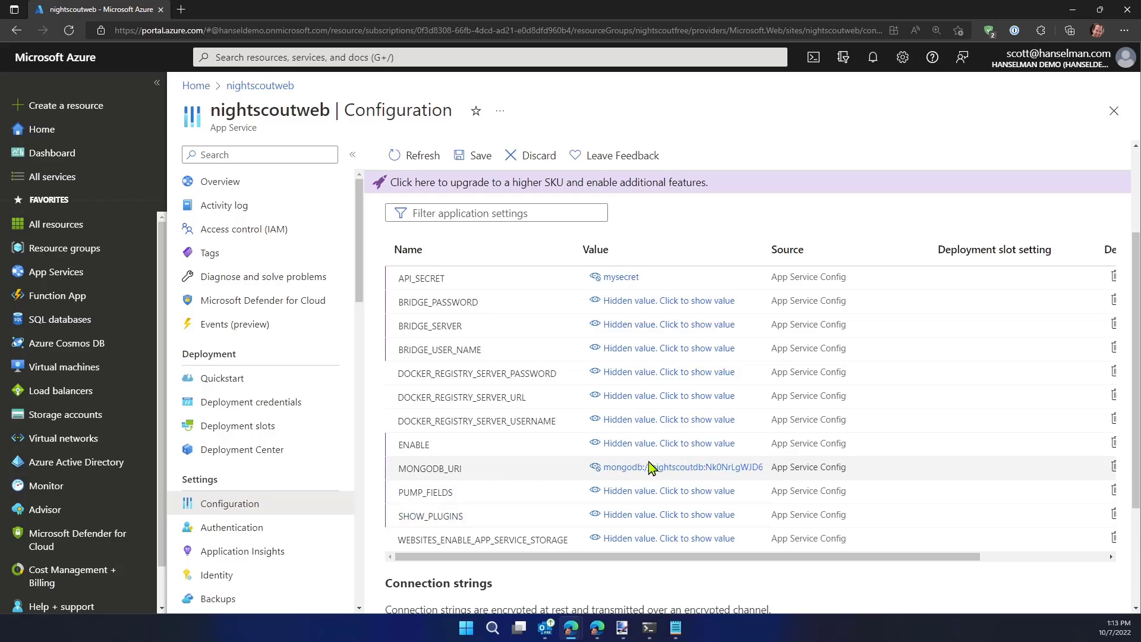
pyautogui.click(476, 157)
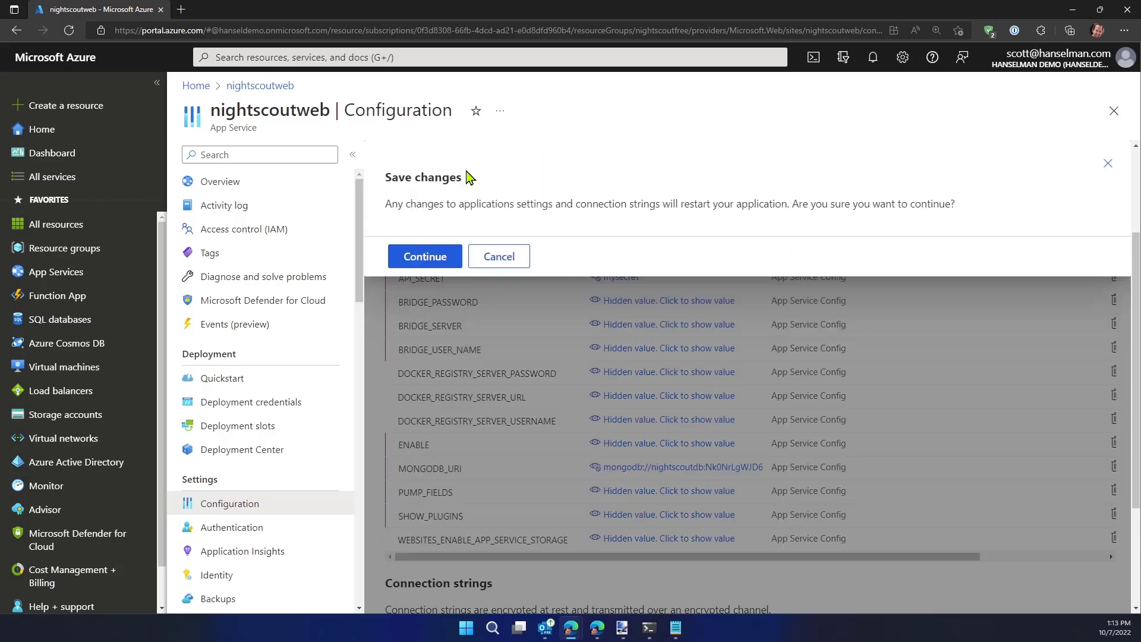
pyautogui.click(420, 256)
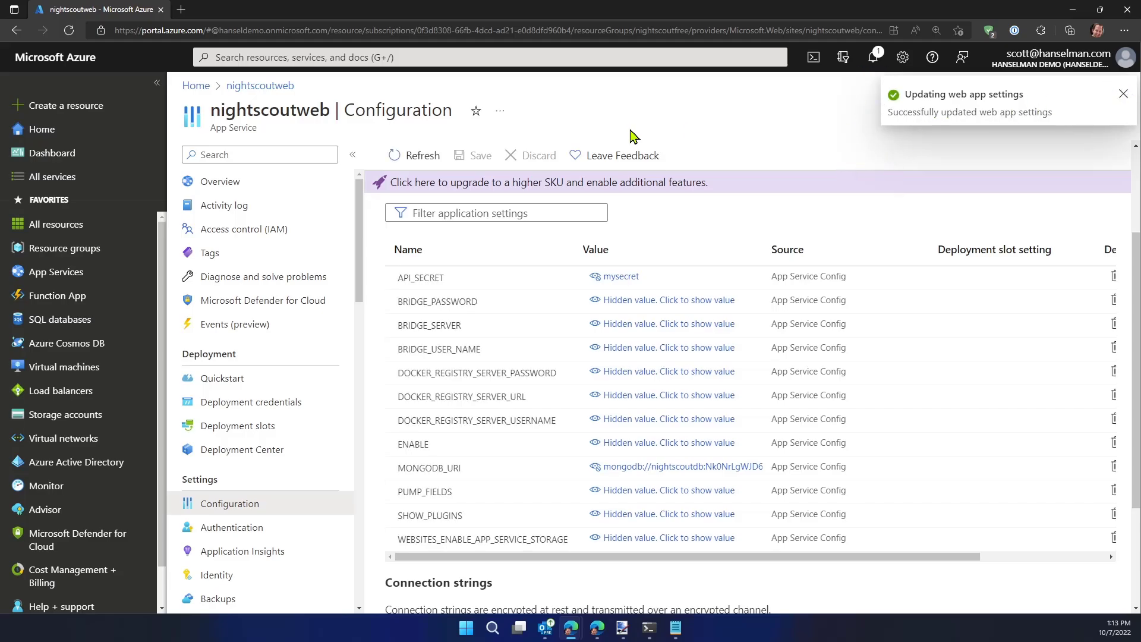
# Open the nightscoutweb site through the URL on the app's overview page and read the startup page enlarged
pyautogui.click(233, 186)
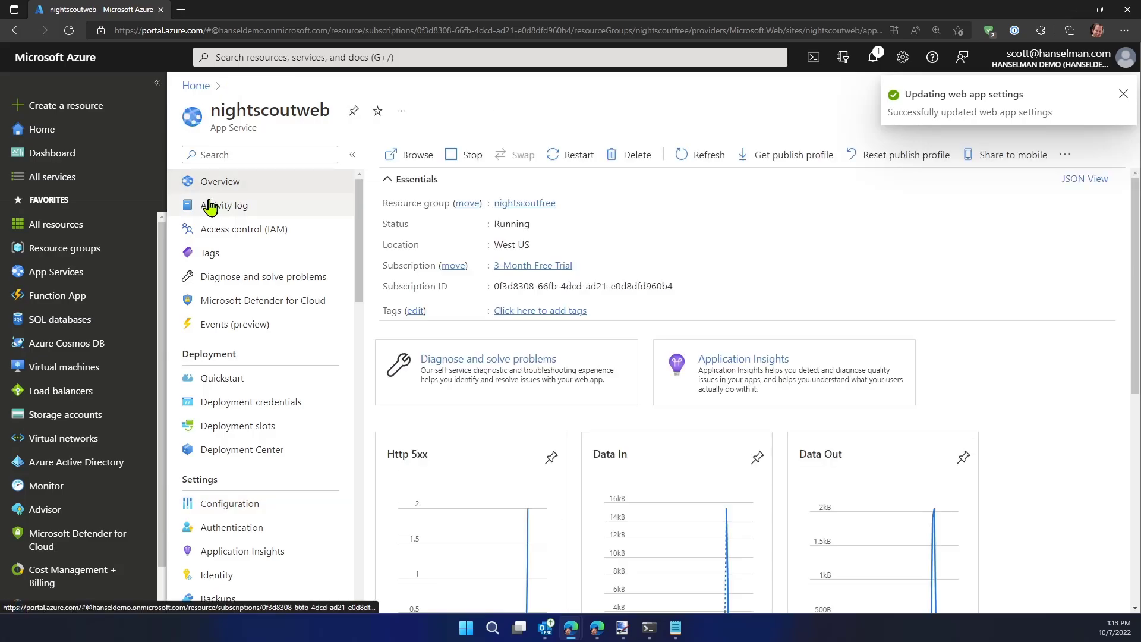
pyautogui.click(1123, 95)
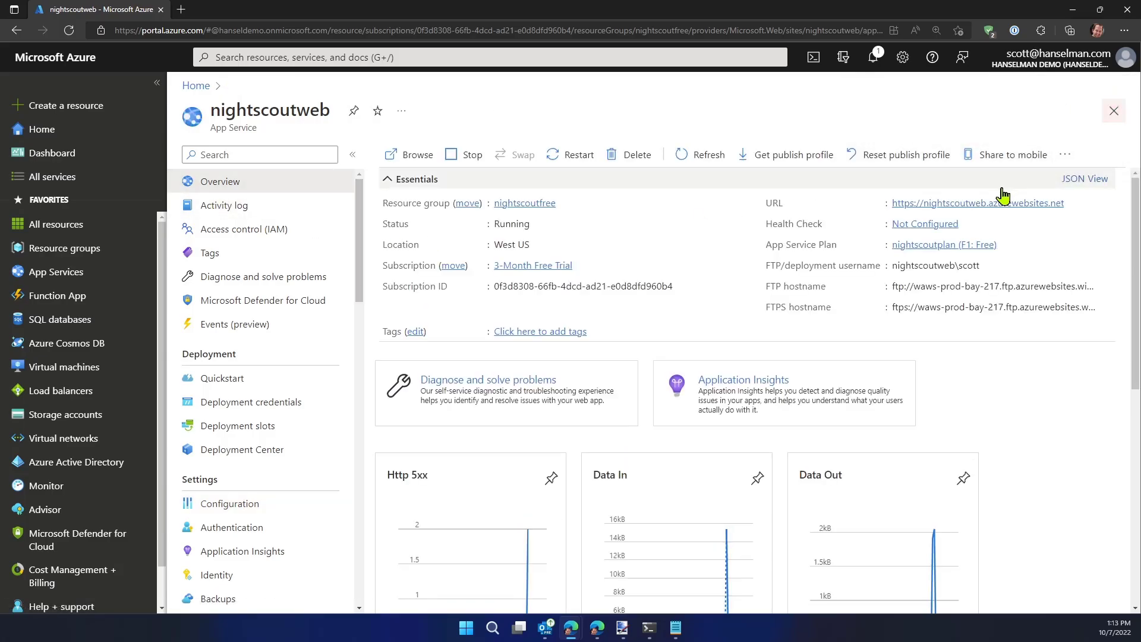
pyautogui.click(962, 204)
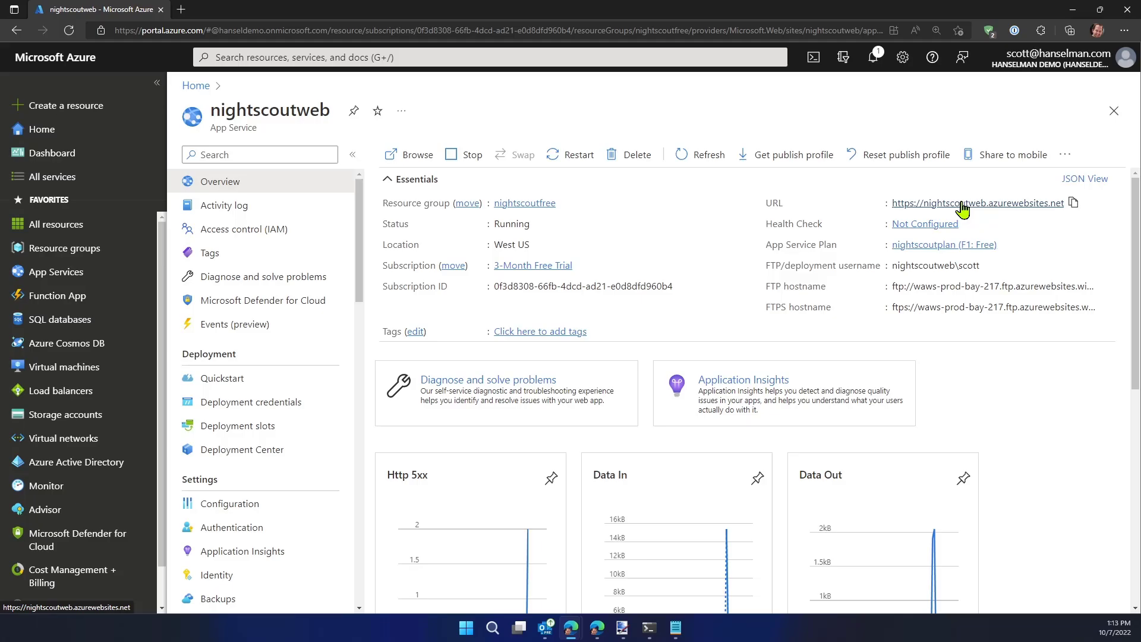
pyautogui.click(256, 12)
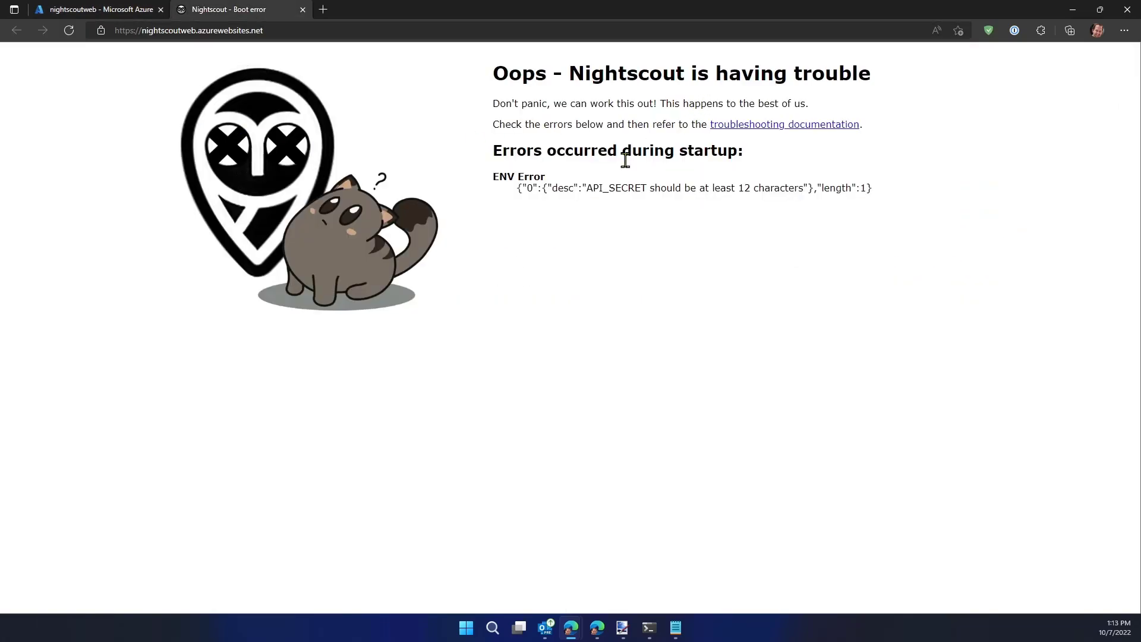
pyautogui.hotkey('ctrl', '+')
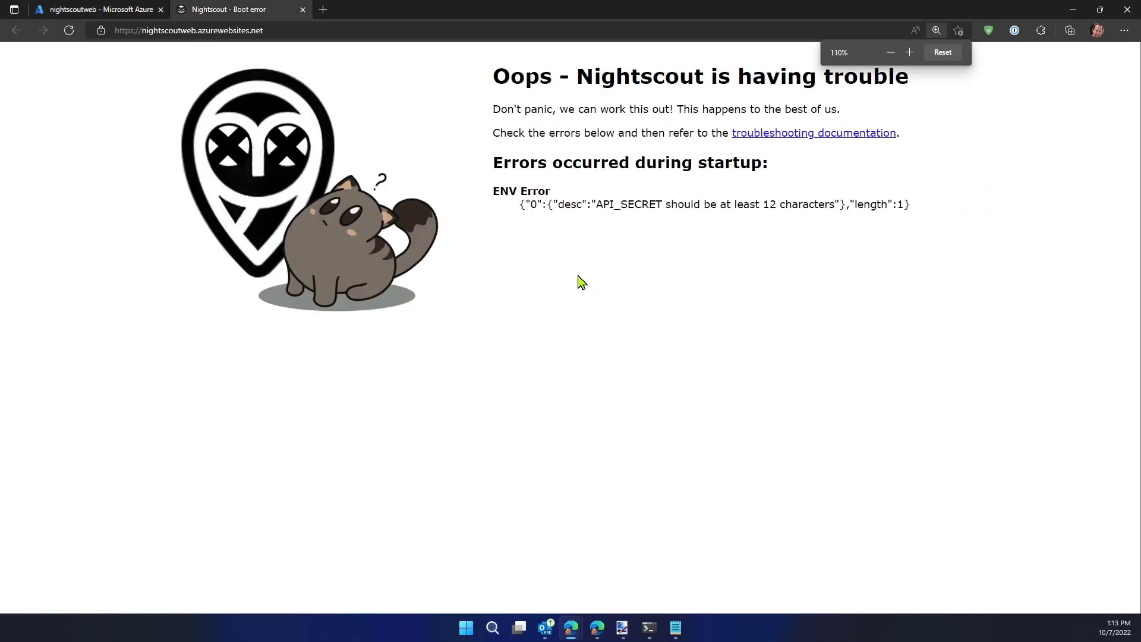
# Replace the value of the nightscoutweb application setting API_SECRET with a longer secret
pyautogui.click(137, 8)
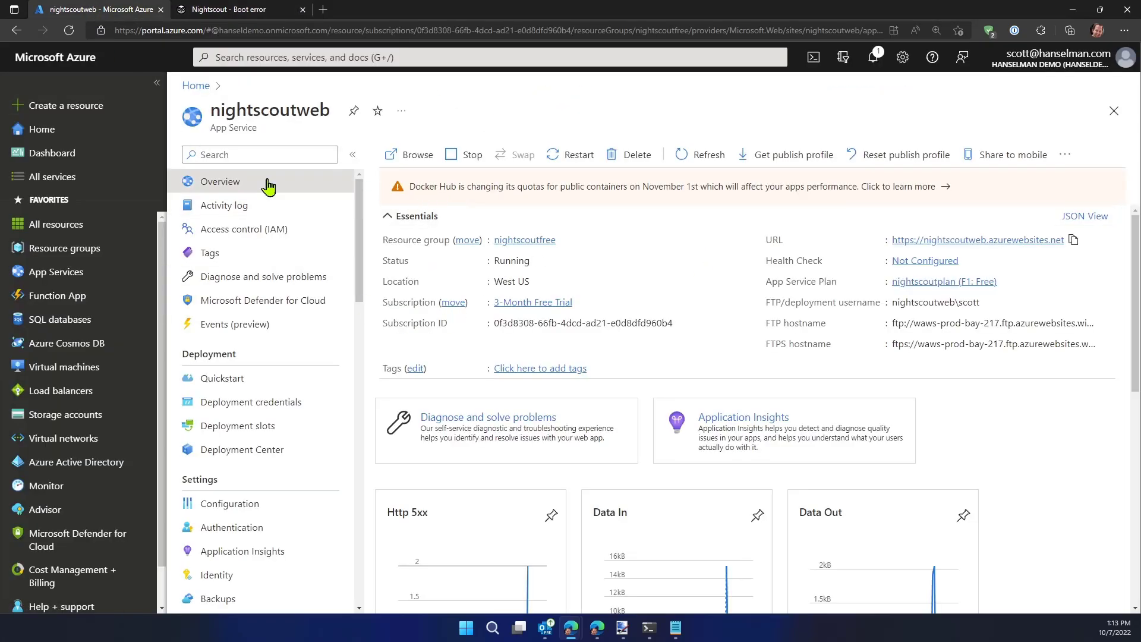
pyautogui.click(225, 509)
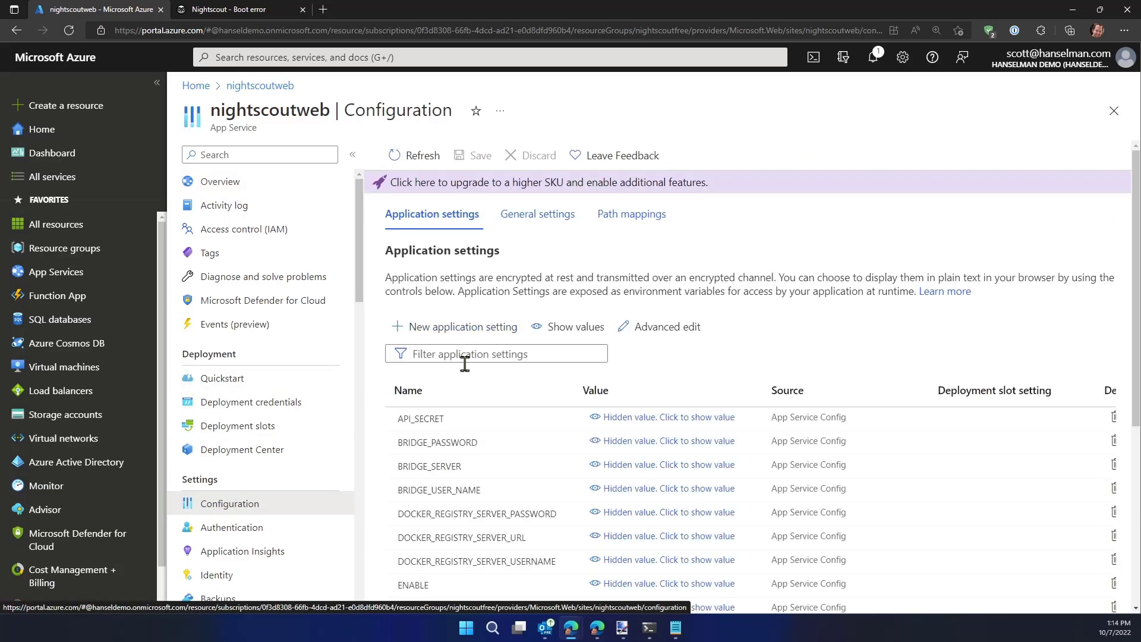
pyautogui.scroll(-1, 696, 364)
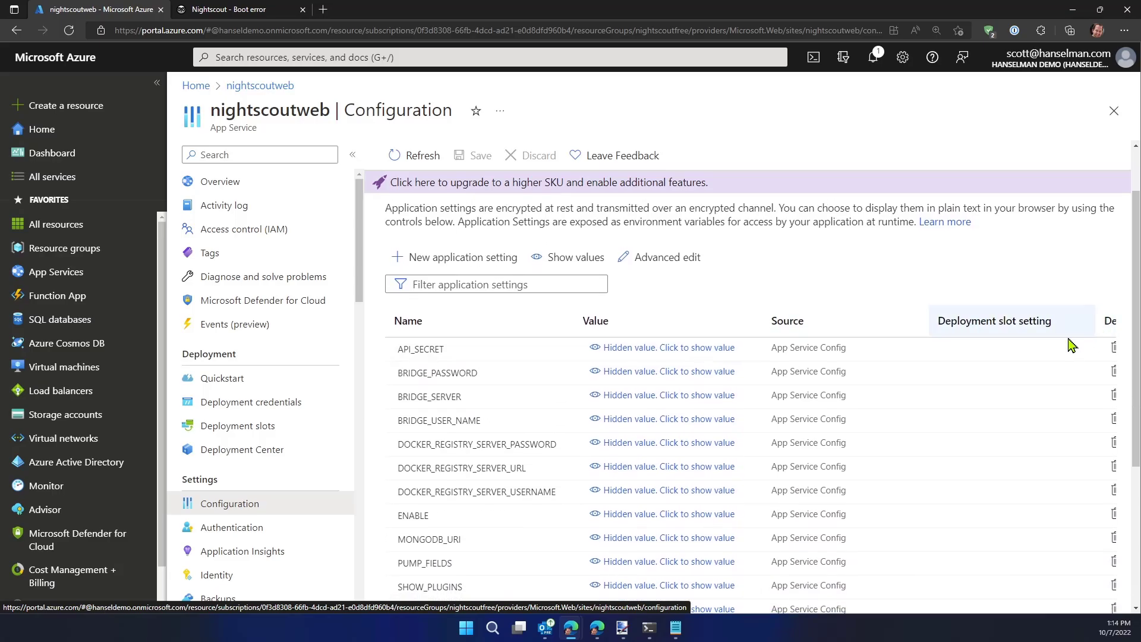
pyautogui.hotkey('ctrl', '-')
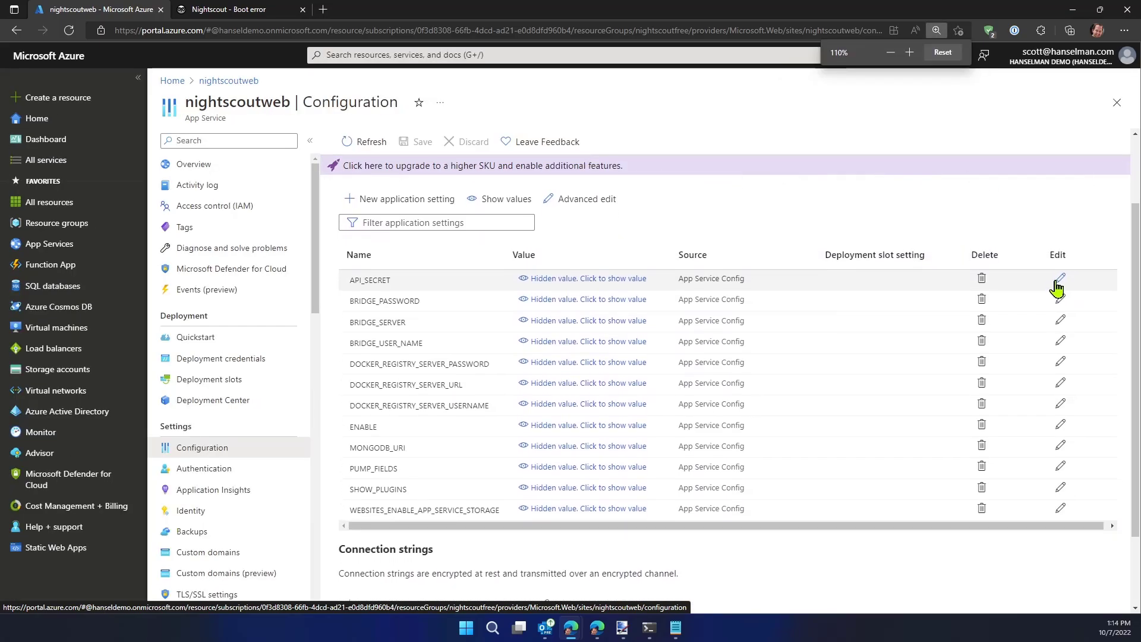
pyautogui.click(1059, 292)
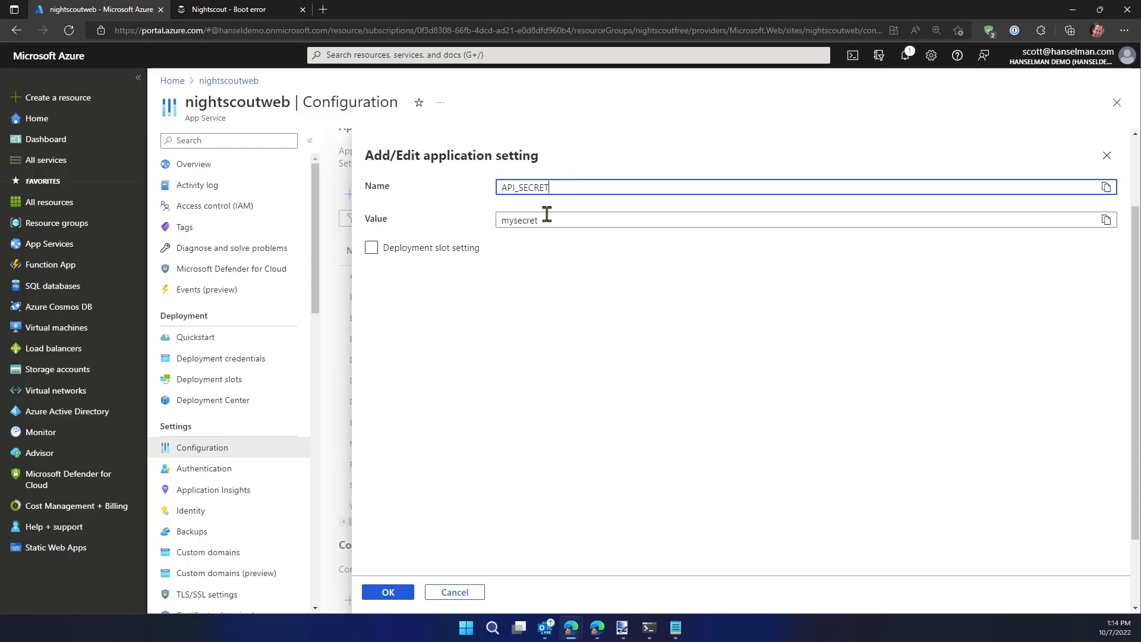
pyautogui.click(547, 217)
pyautogui.hotkey('ctrl', 'a')
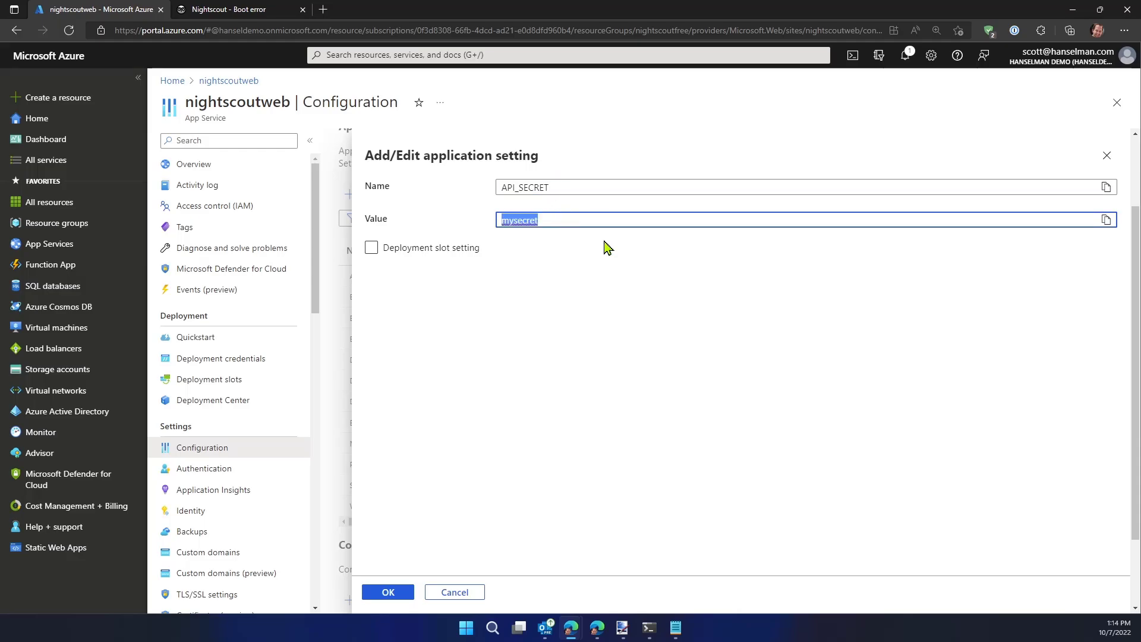
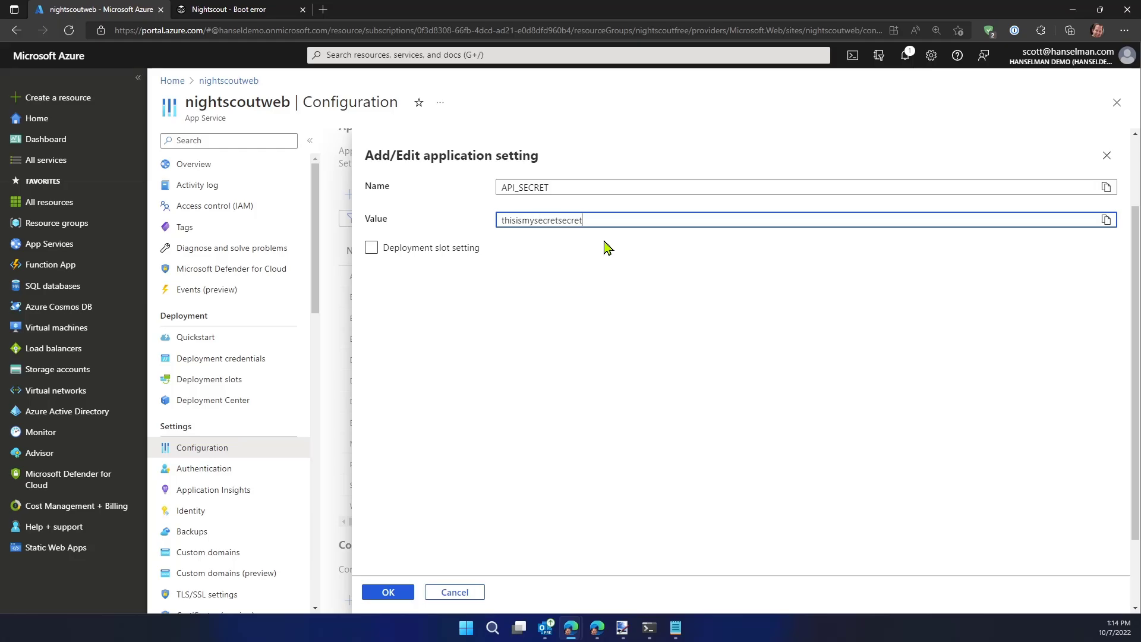
pyautogui.hotkey('ctrl', 'a')
pyautogui.click(387, 592)
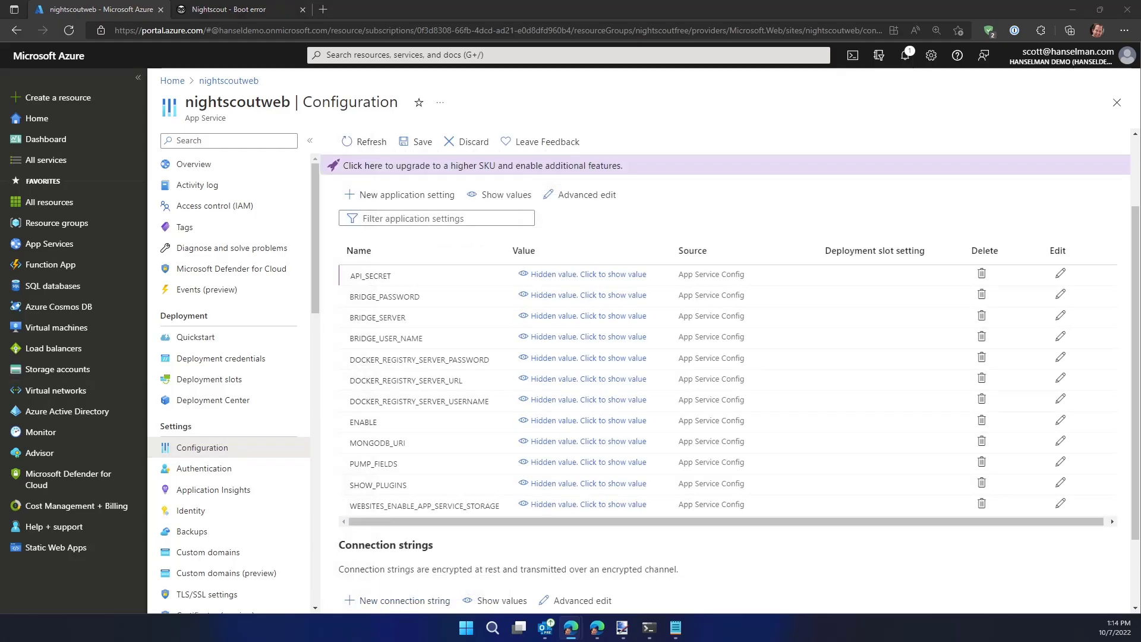
# Reveal the API_SECRET value in the settings list and save the application settings, accepting the app restart
pyautogui.click(605, 278)
pyautogui.click(419, 141)
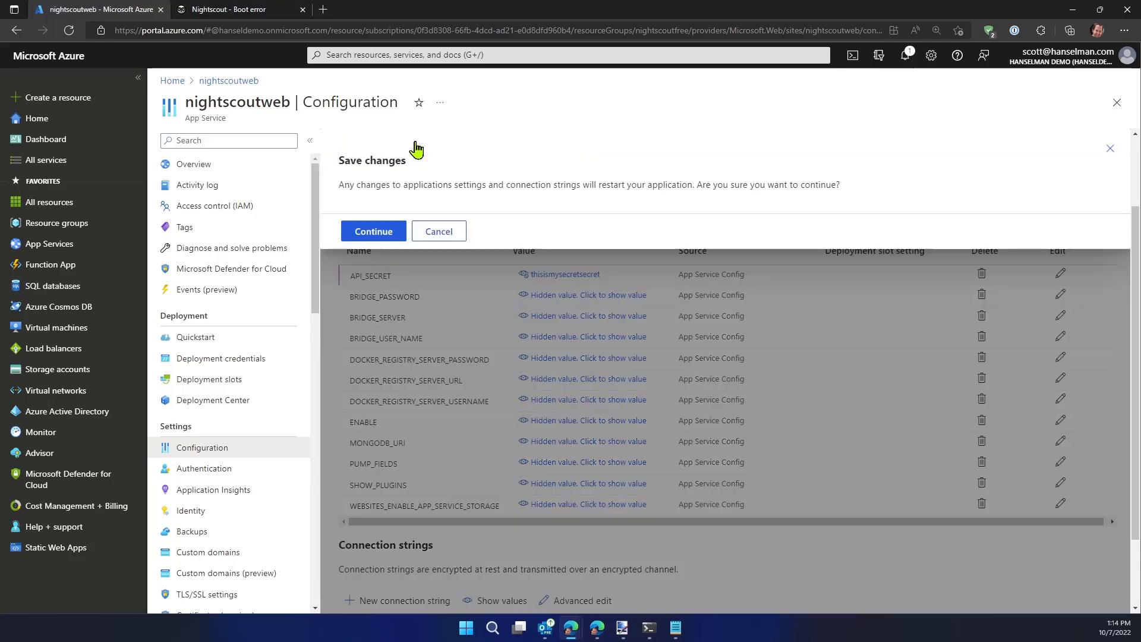
pyautogui.click(378, 233)
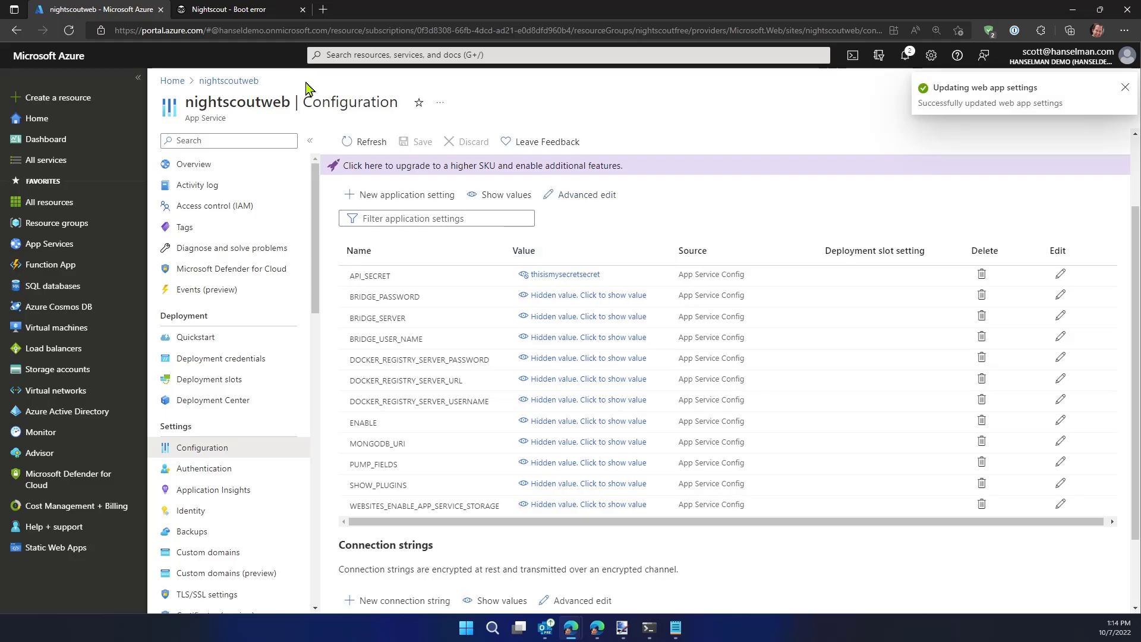
# Reload the nightscoutweb.azurewebsites.net page to check whether Nightscout starts with the saved settings
pyautogui.click(220, 8)
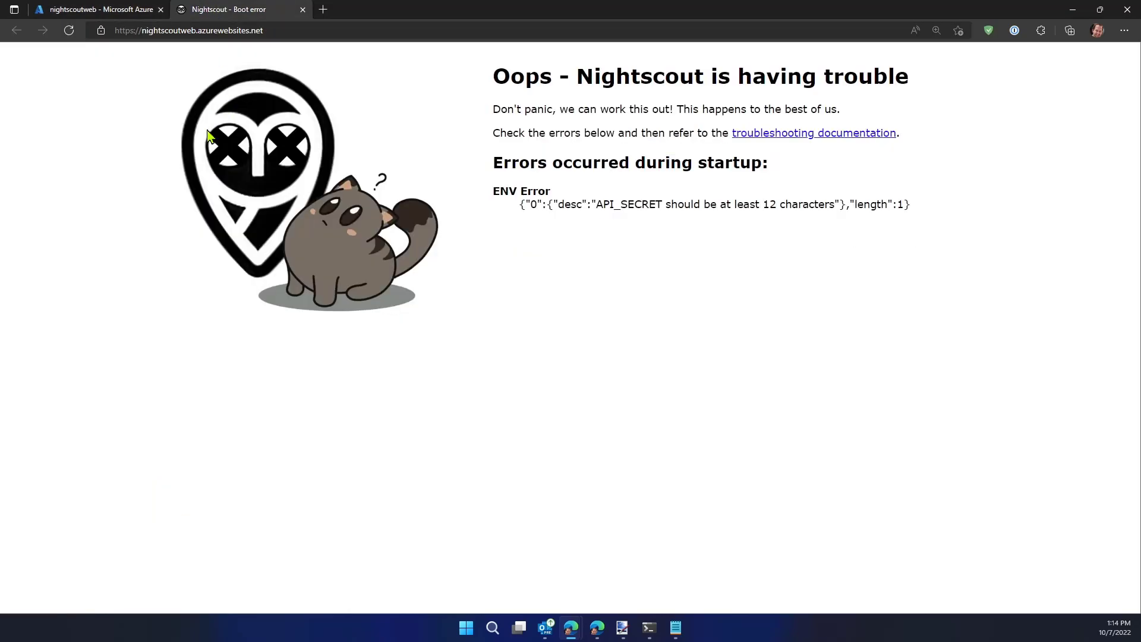
pyautogui.click(76, 36)
pyautogui.click(83, 9)
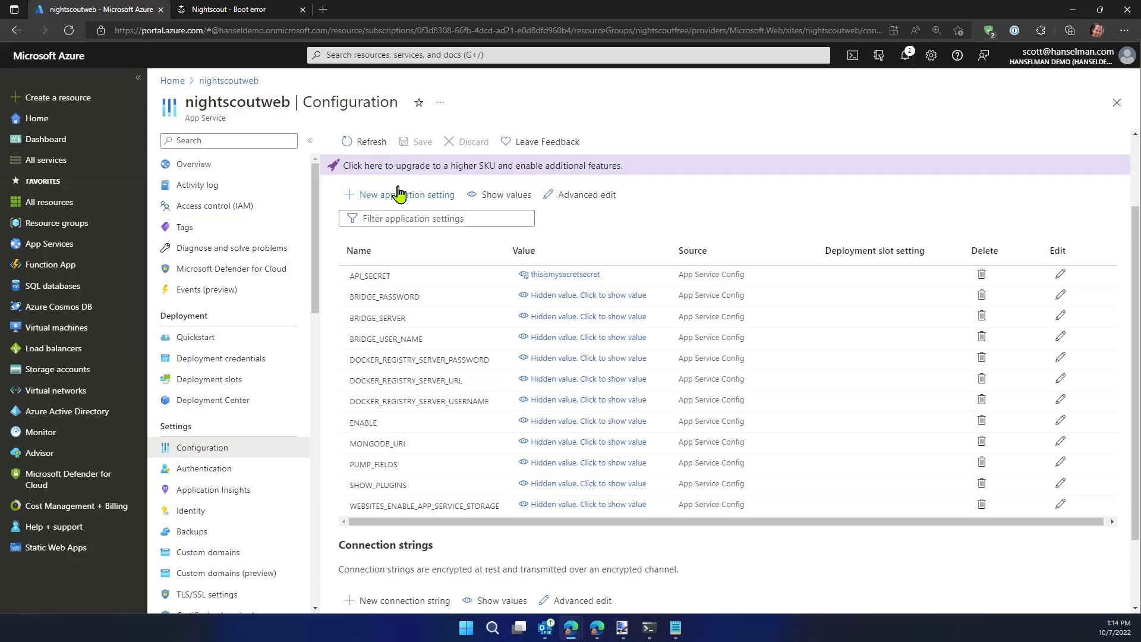
pyautogui.hotkey('ctrl', '+')
pyautogui.hotkey('ctrl', '+')
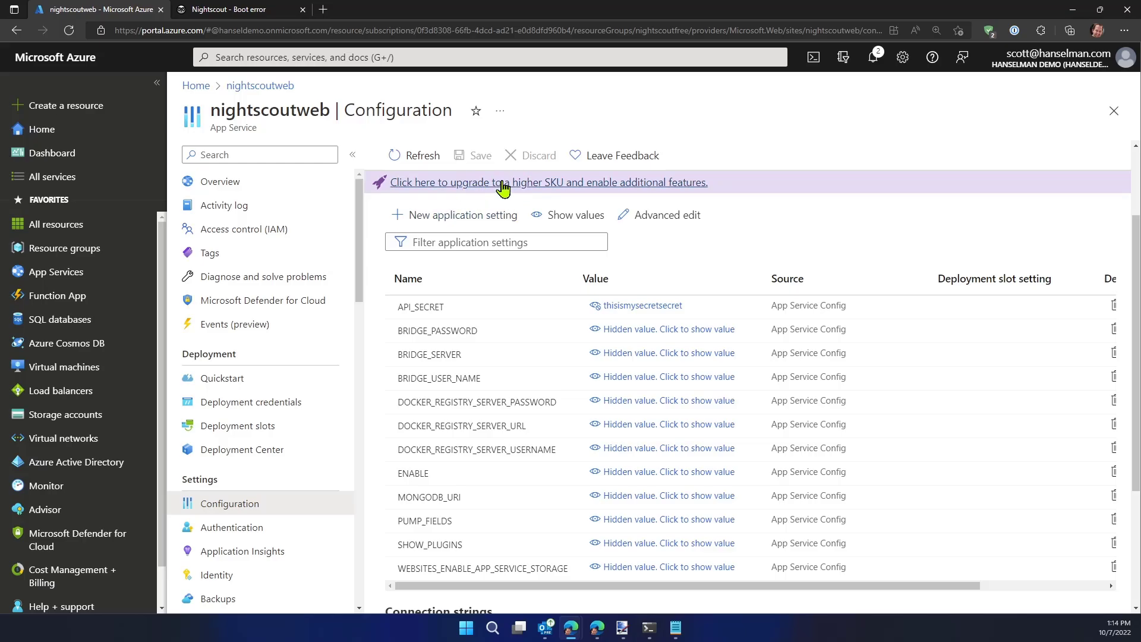
pyautogui.click(238, 10)
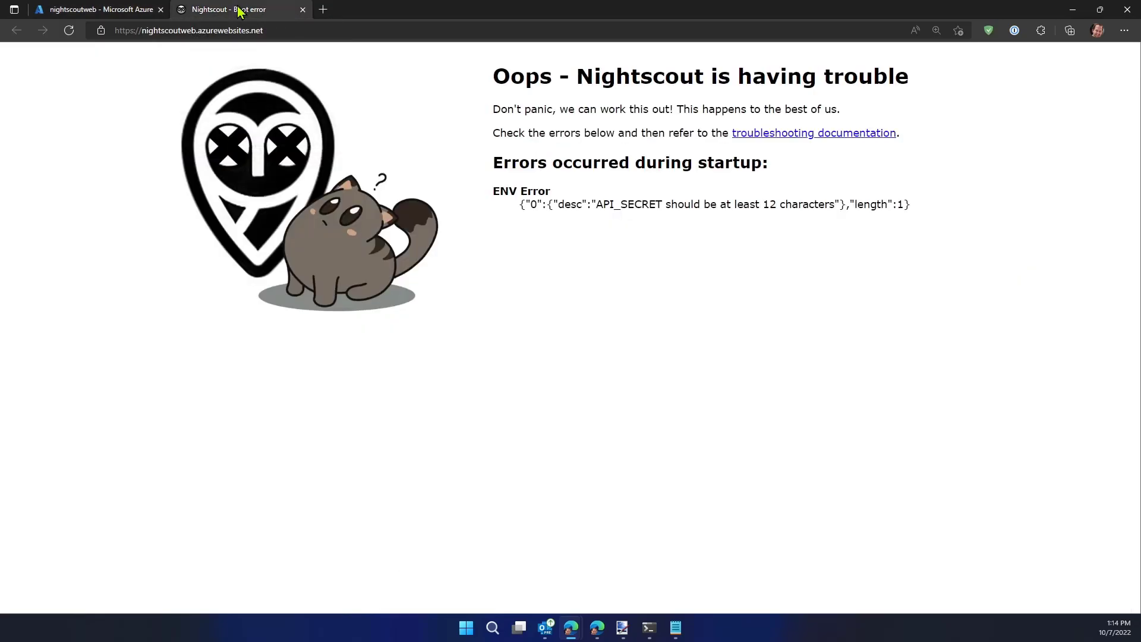
pyautogui.press('F5')
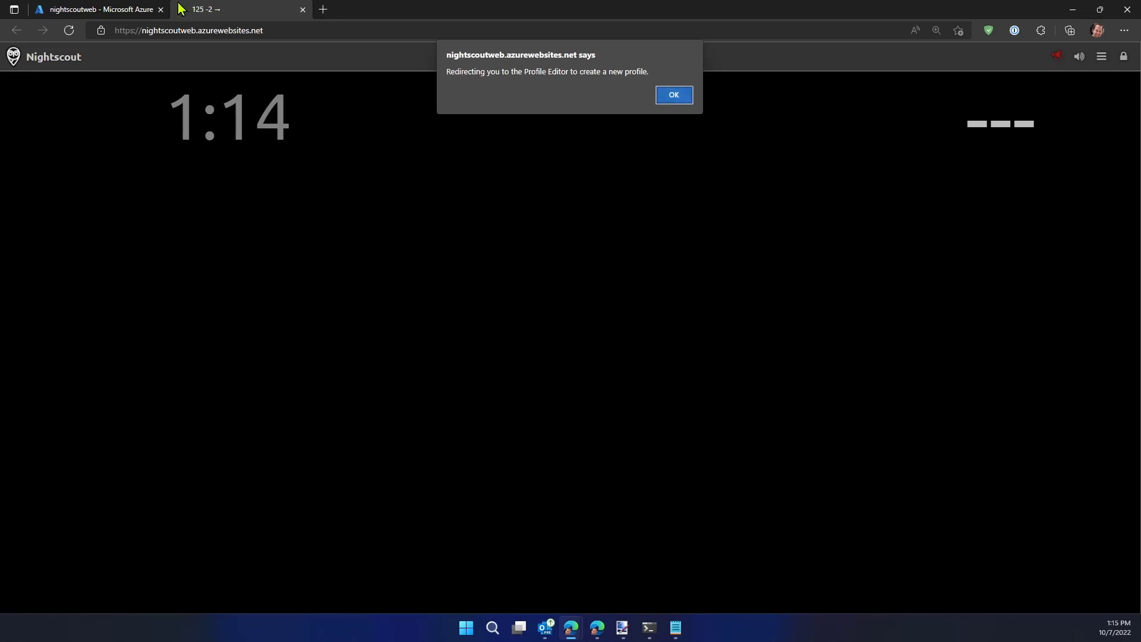
# Inspect the collections of the nightscoutdb Cosmos DB account and return to the nightscoutweb app service
pyautogui.click(125, 9)
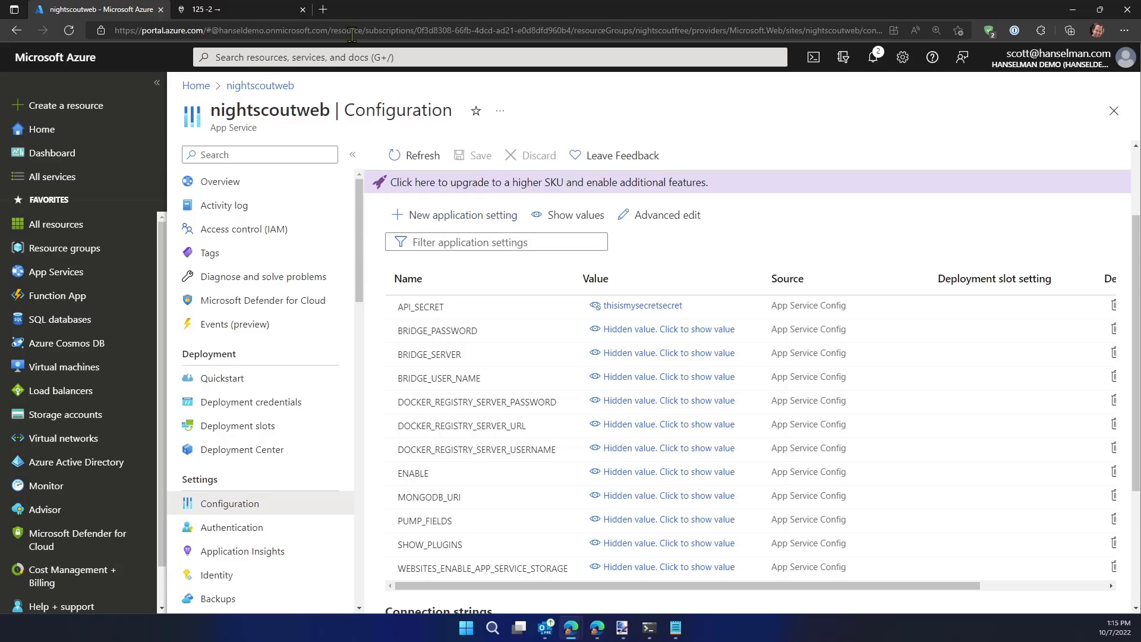
pyautogui.hotkey('ctrl', 'Tab')
pyautogui.click(91, 9)
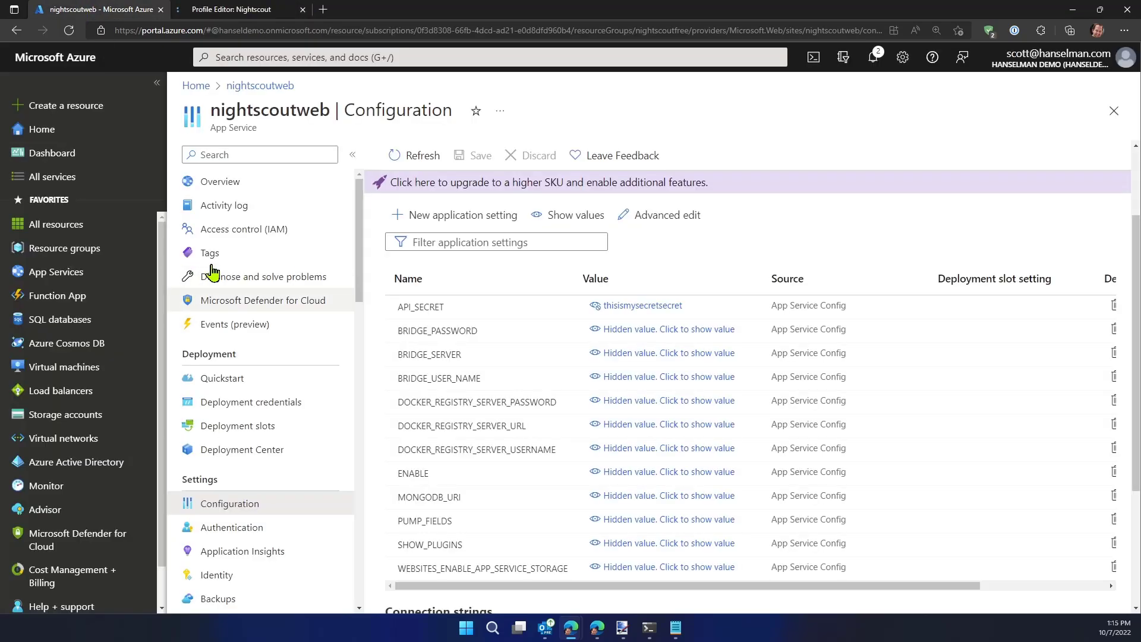
pyautogui.click(333, 57)
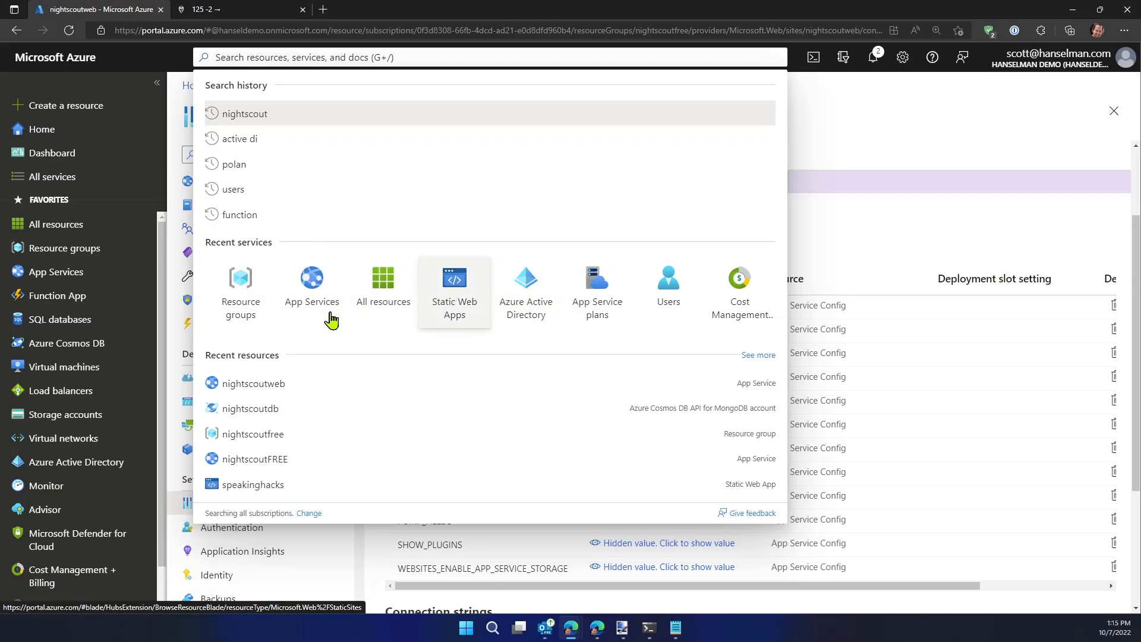
pyautogui.click(258, 410)
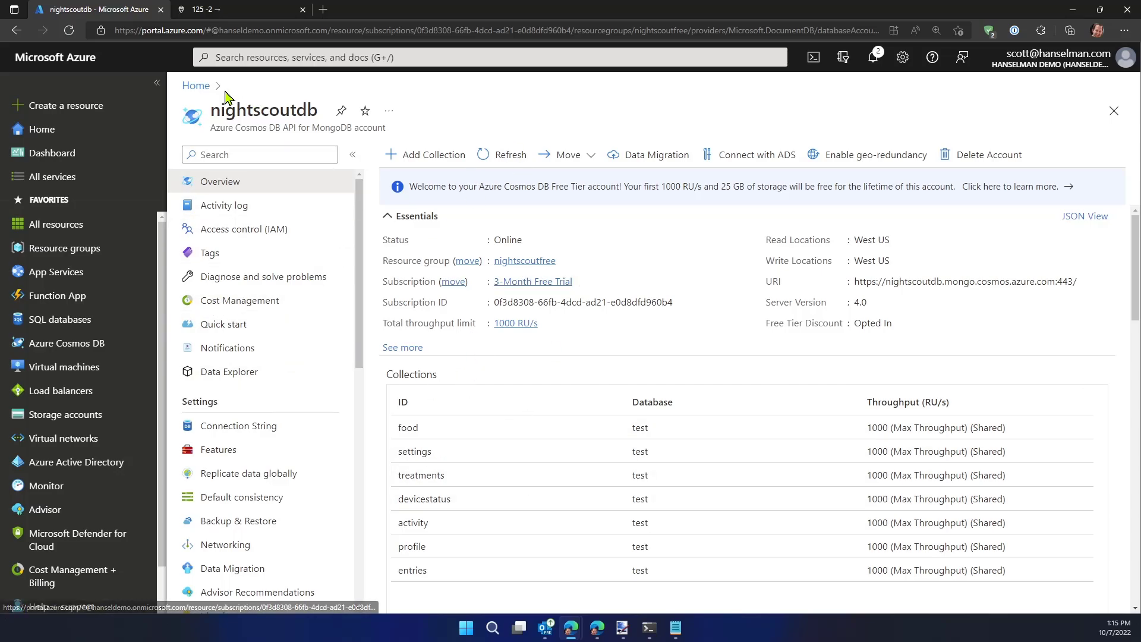
pyautogui.click(244, 57)
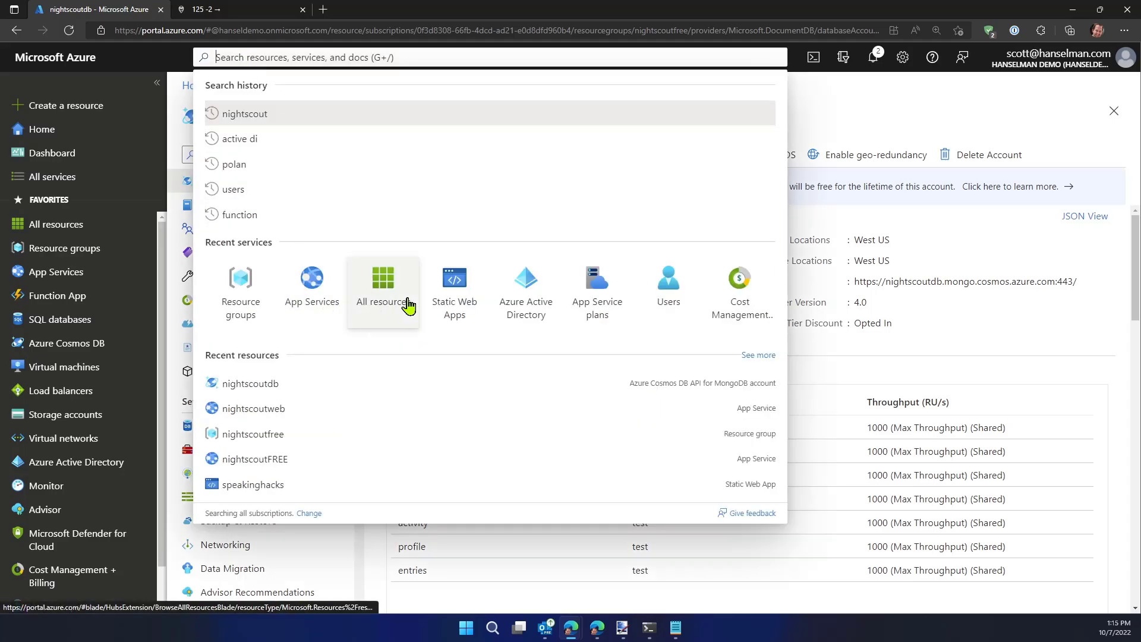
pyautogui.click(267, 411)
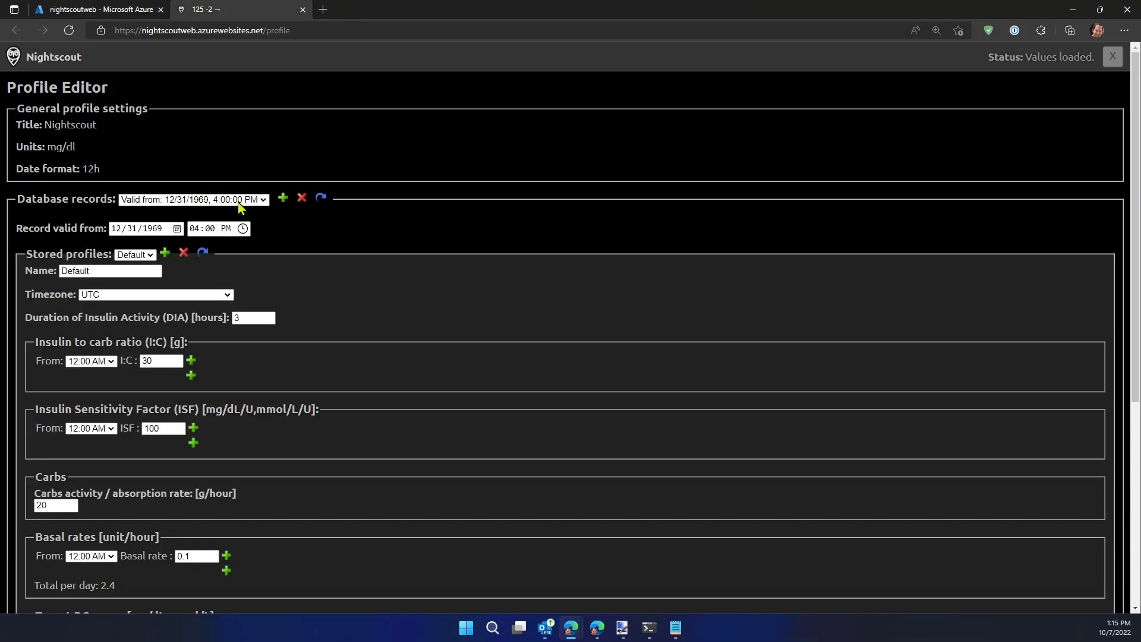
# Authenticate this device in the Nightscout Profile Editor with the API secret and save the Default profile
pyautogui.scroll(-5, 62, 198)
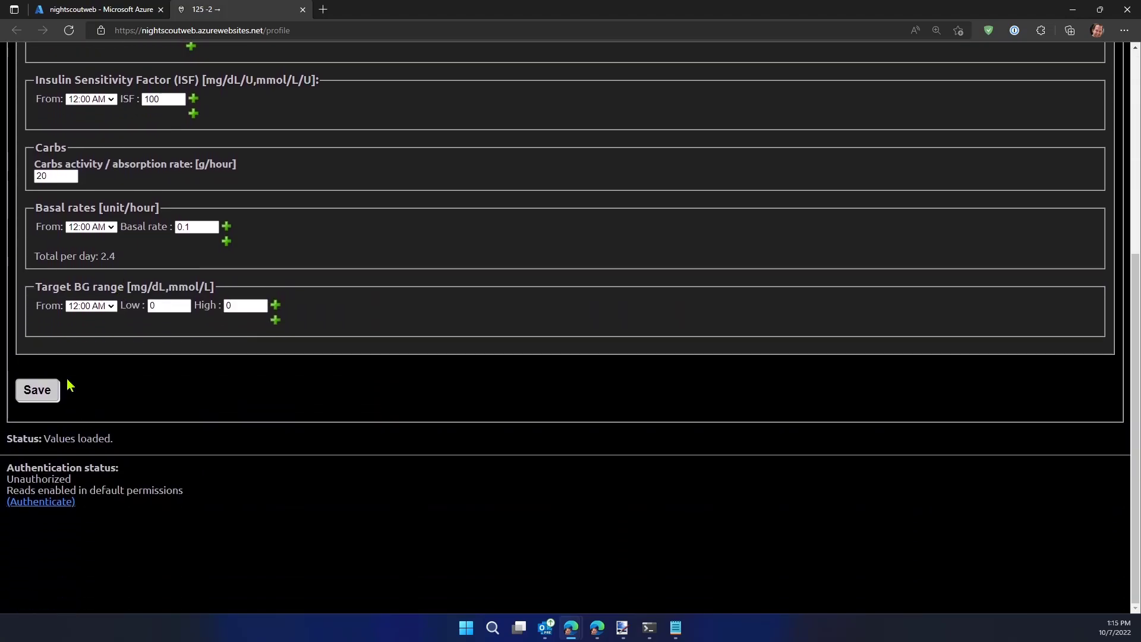
pyautogui.click(34, 505)
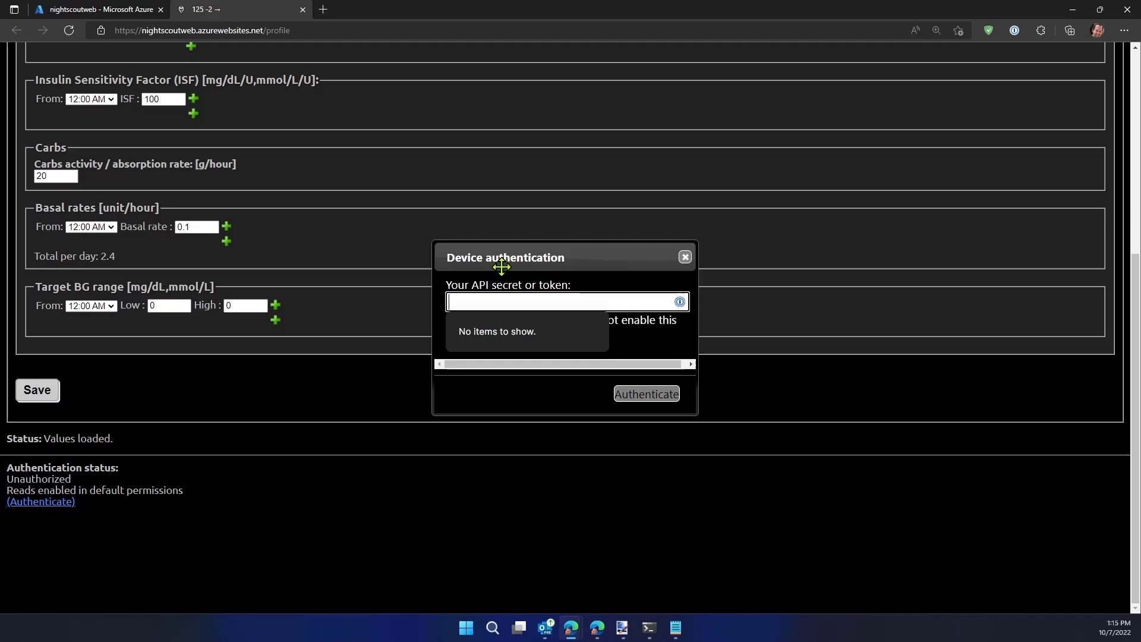
pyautogui.write('••••')
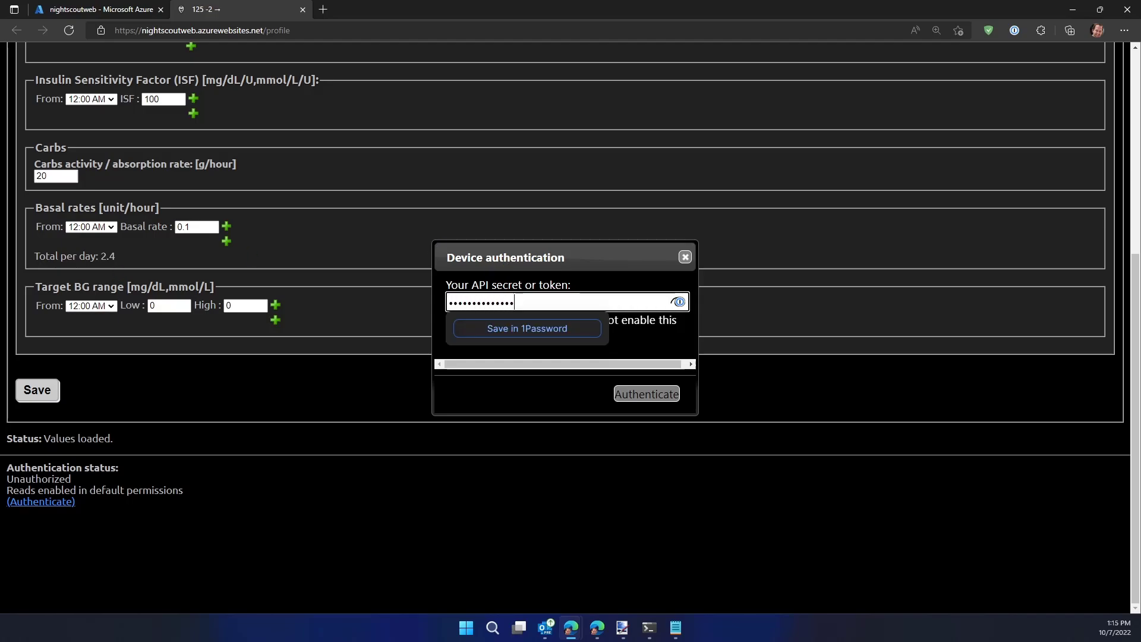
pyautogui.click(581, 303)
pyautogui.hotkey('ctrl', 'a')
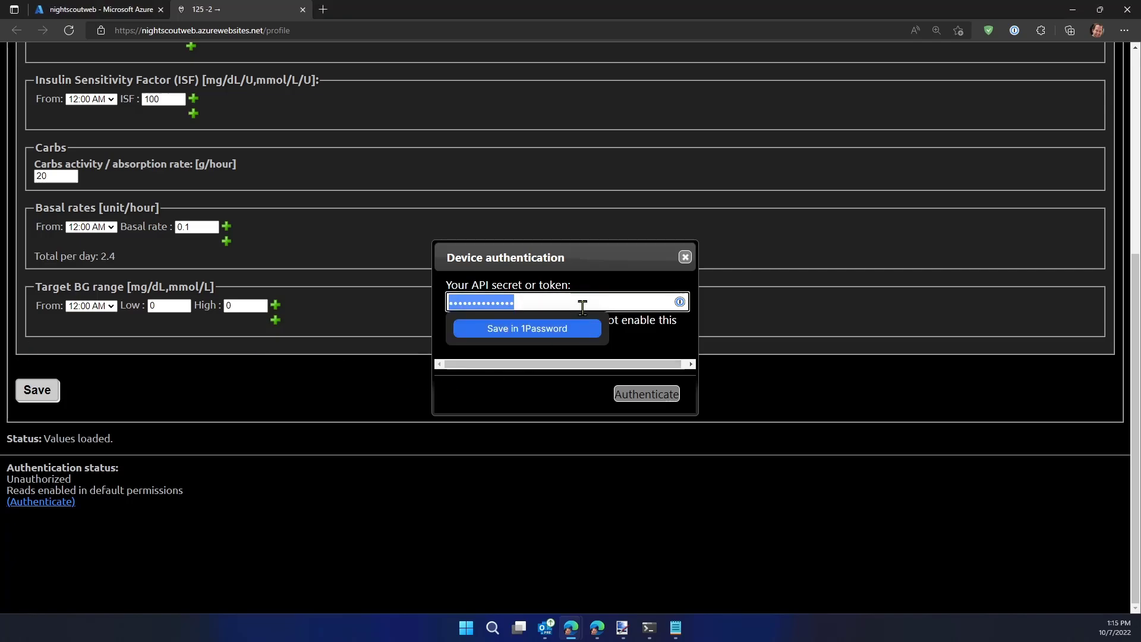
pyautogui.hotkey('ctrl', 'v')
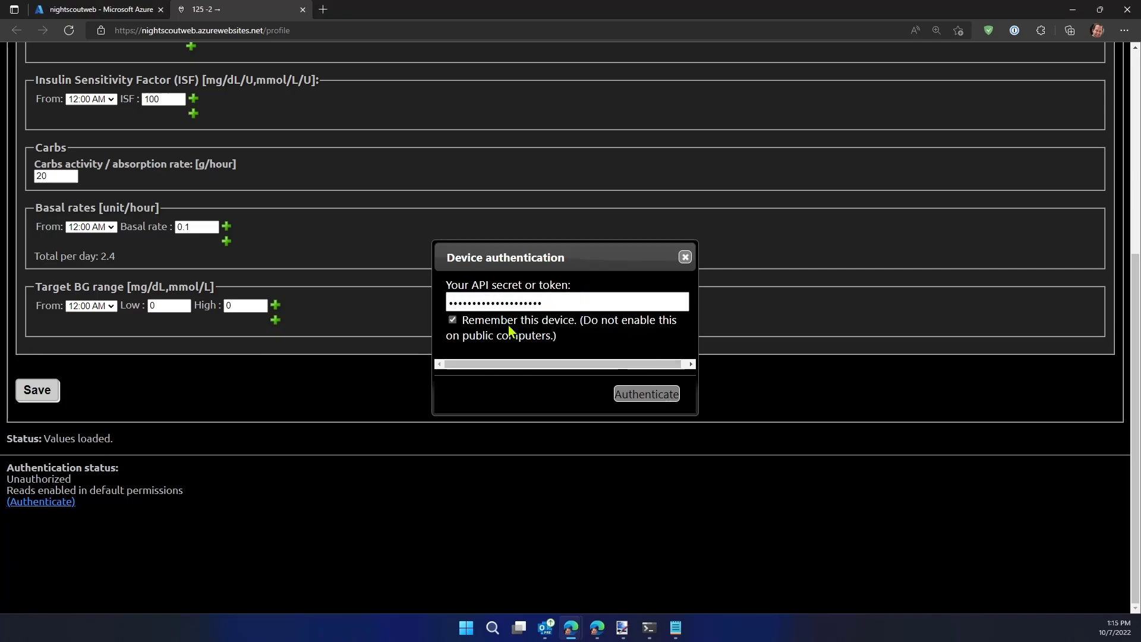
pyautogui.click(645, 395)
pyautogui.click(37, 412)
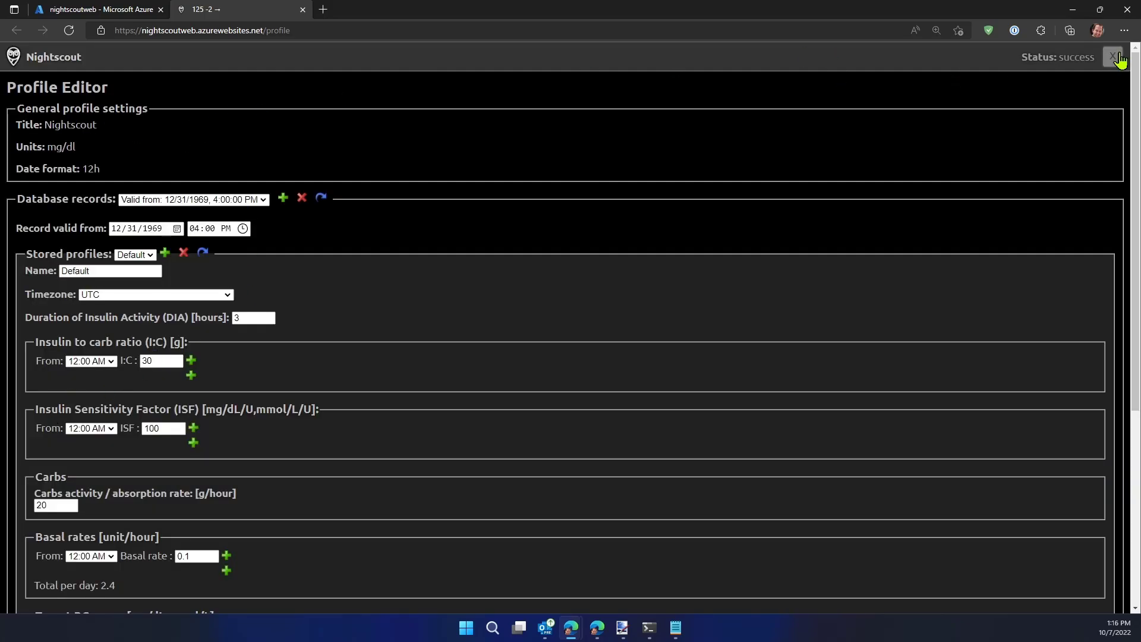
# Leave the Profile Editor for the main glucose chart, accepting the new-profile redirect on the way, and view the page at 100% zoom
pyautogui.click(1119, 57)
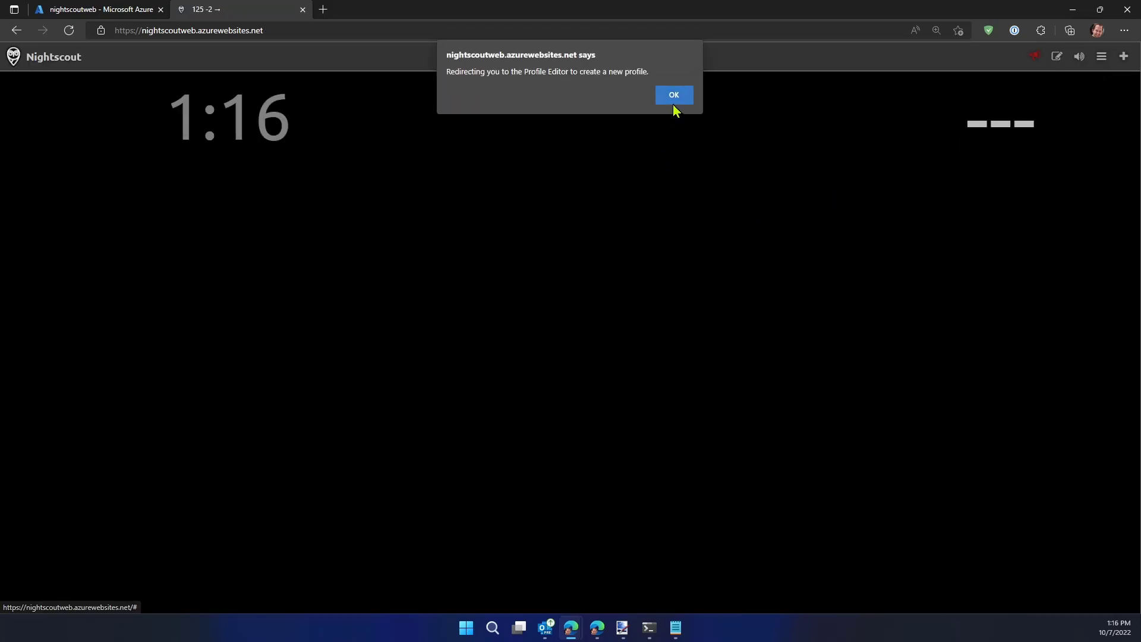
pyautogui.press('Return')
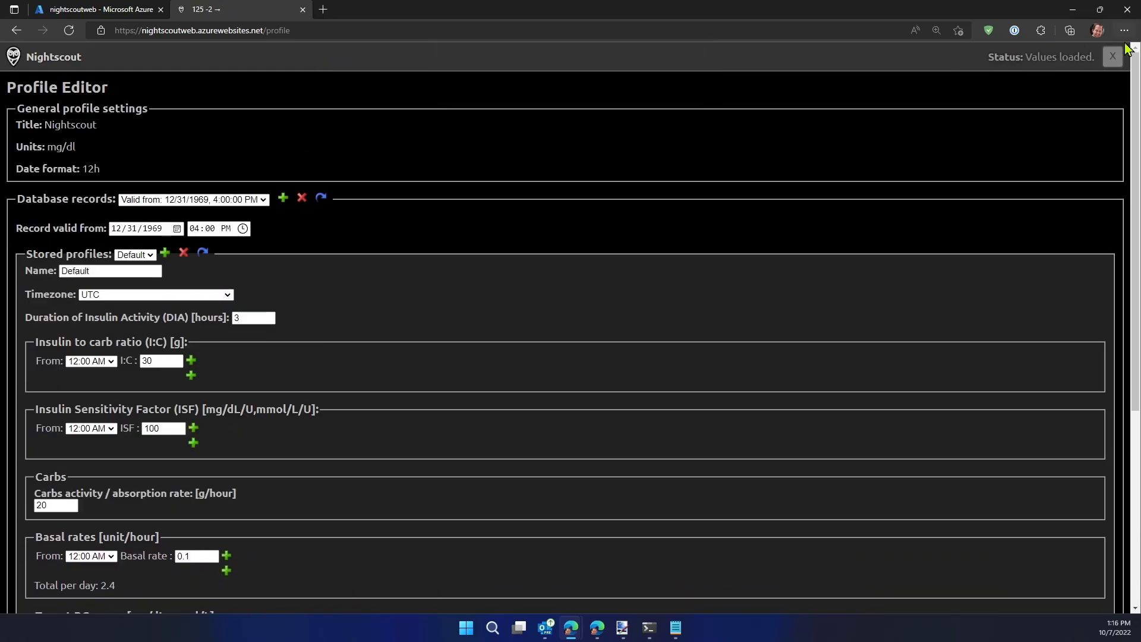
pyautogui.click(1113, 56)
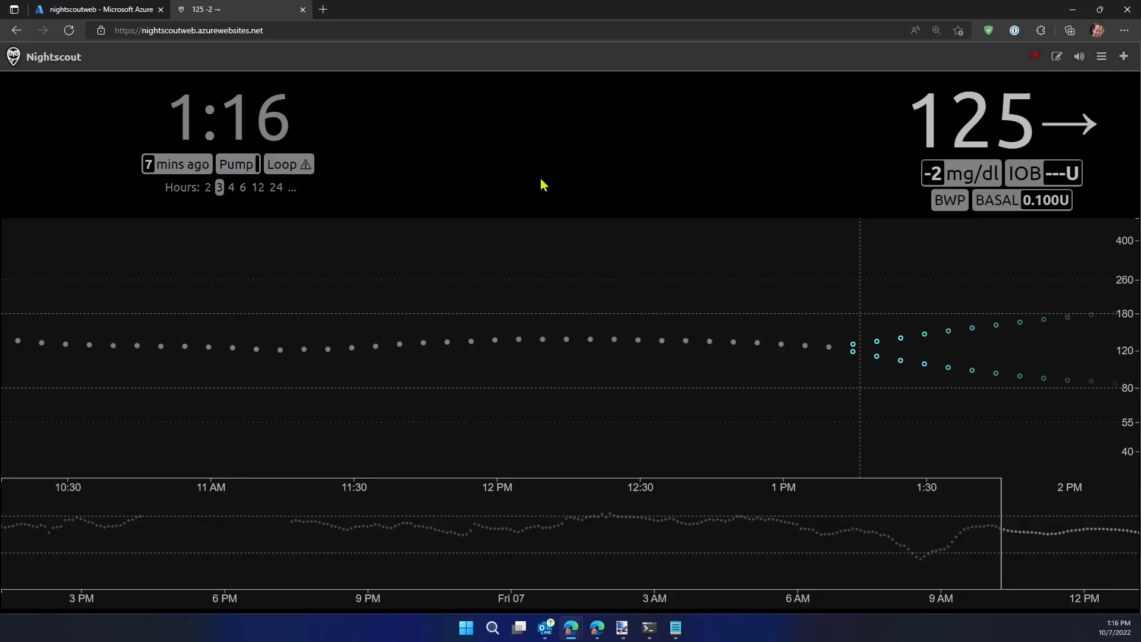
pyautogui.hotkey('ctrl', '-')
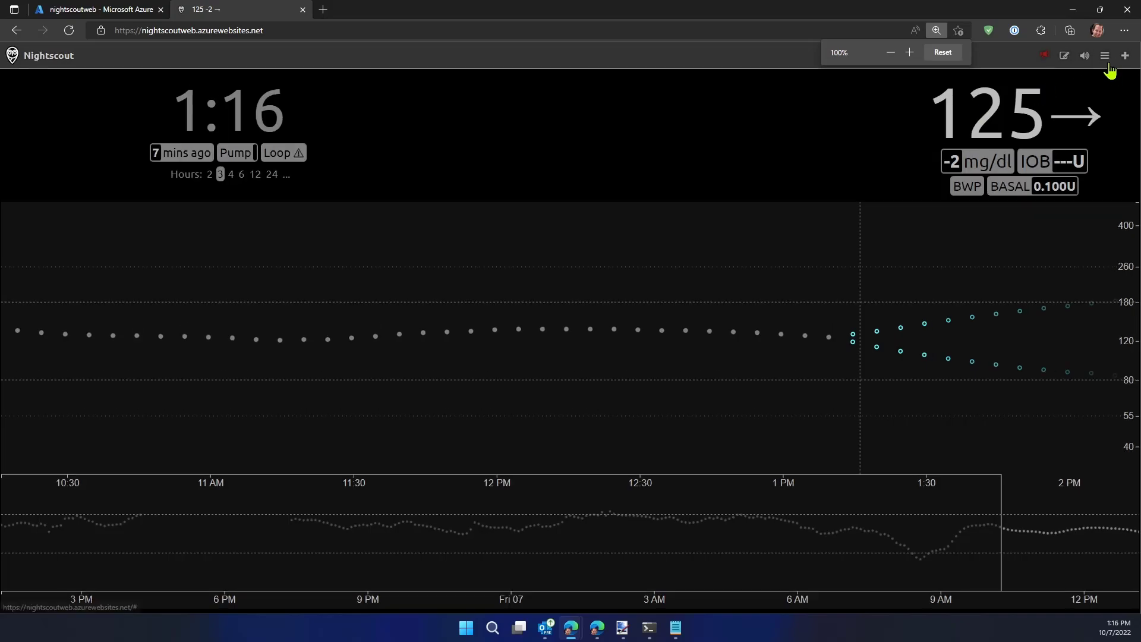
# Set Render Basal to Default, the theme to Colors, enable the Database Size plugin, and save the Nightscout settings
pyautogui.click(1107, 55)
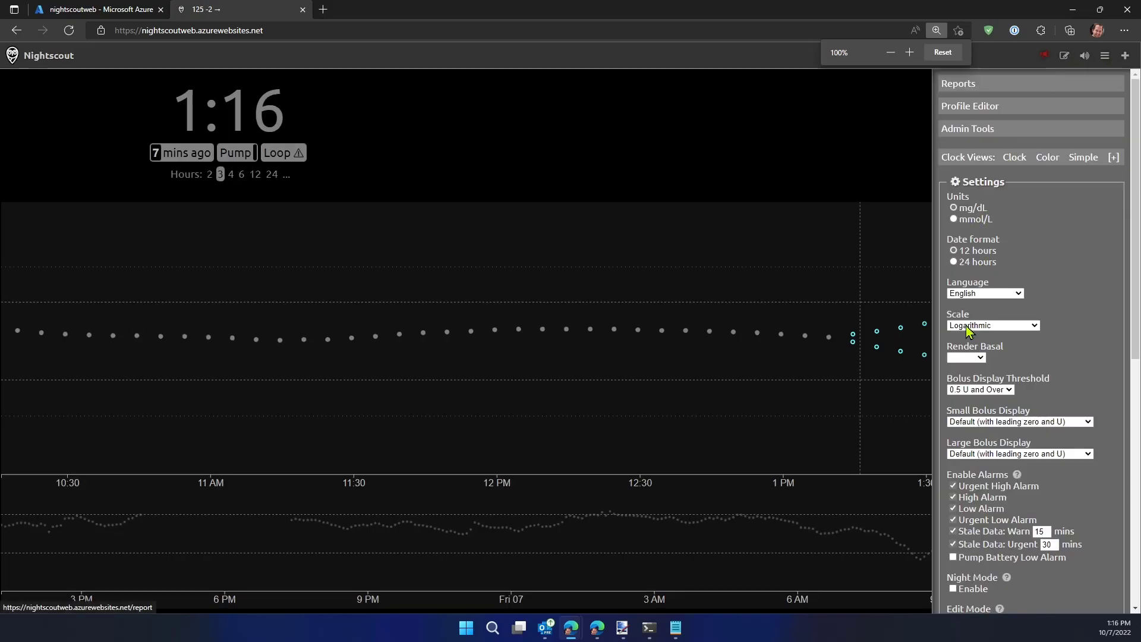
pyautogui.click(966, 357)
pyautogui.click(957, 377)
pyautogui.scroll(-3, 979, 563)
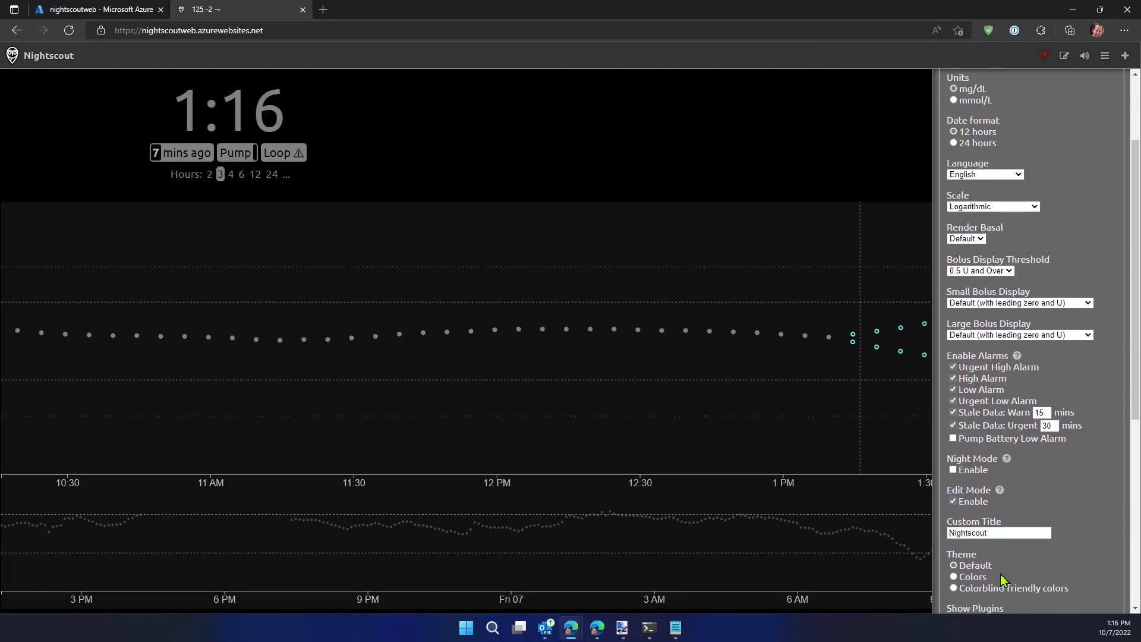
pyautogui.scroll(-5, 1049, 508)
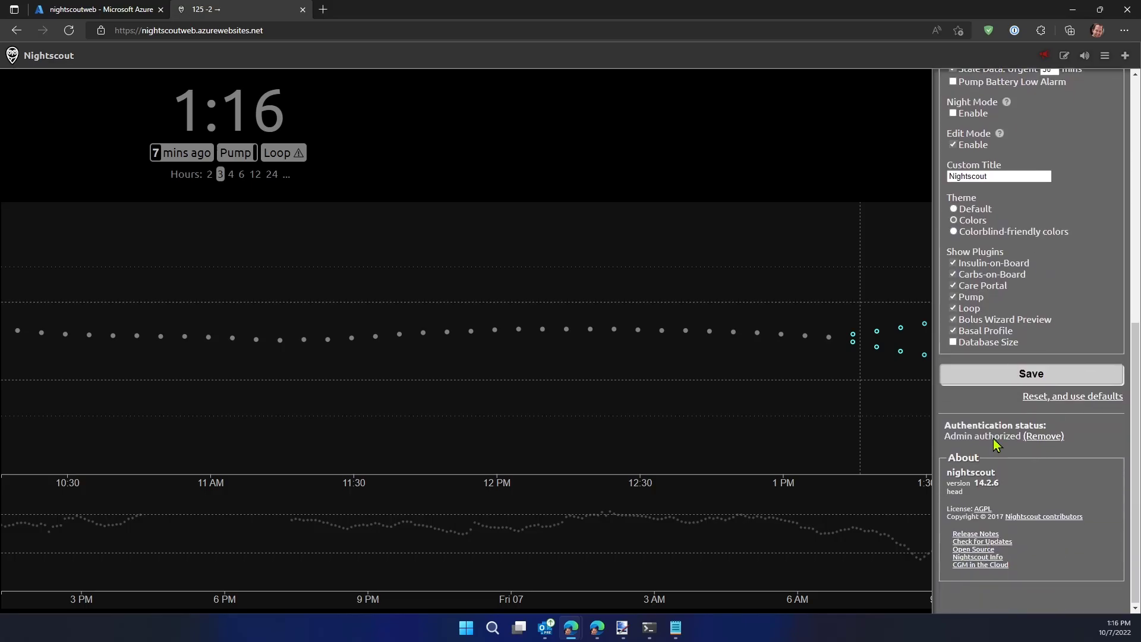
pyautogui.click(1009, 375)
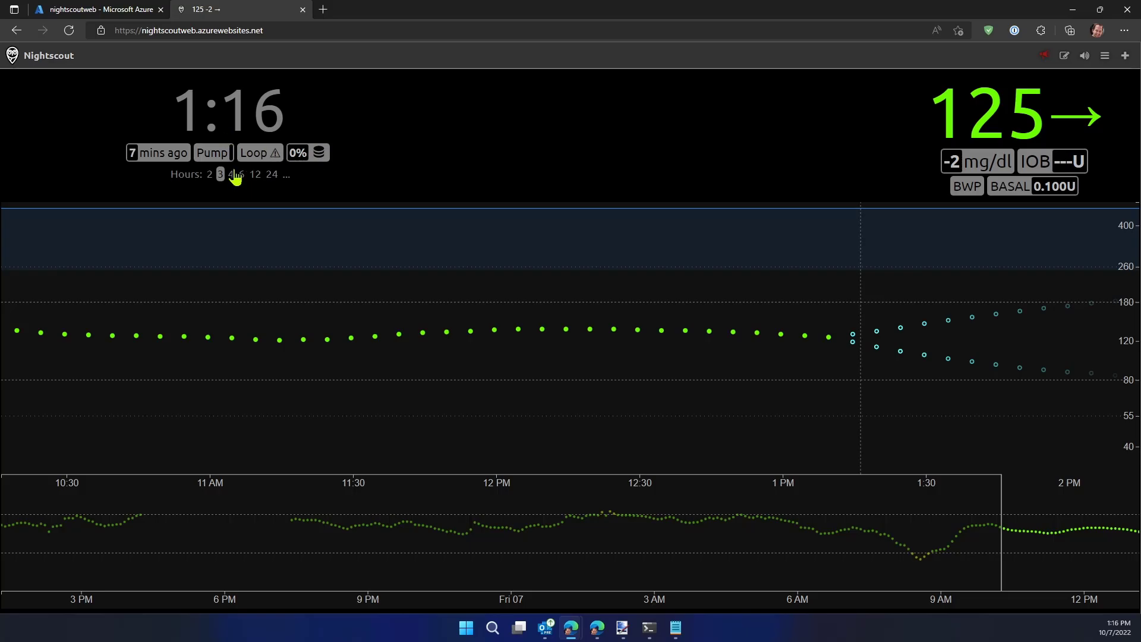
# Show 6 hours of glucose data on the chart and check the database size details
pyautogui.click(232, 175)
pyautogui.click(242, 174)
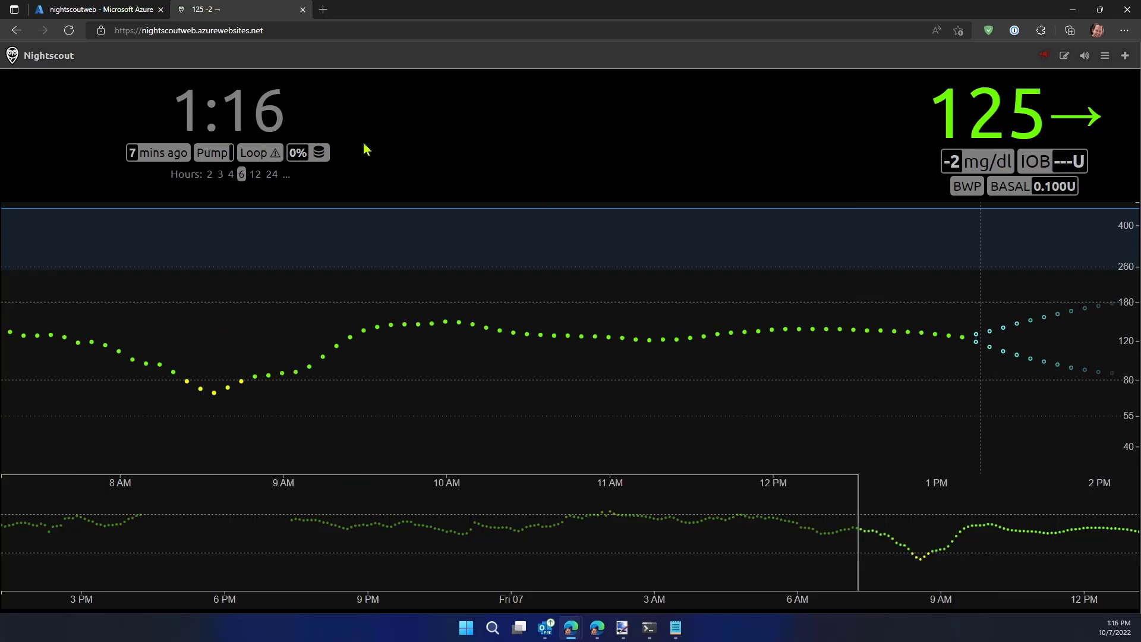
pyautogui.moveTo(316, 157)
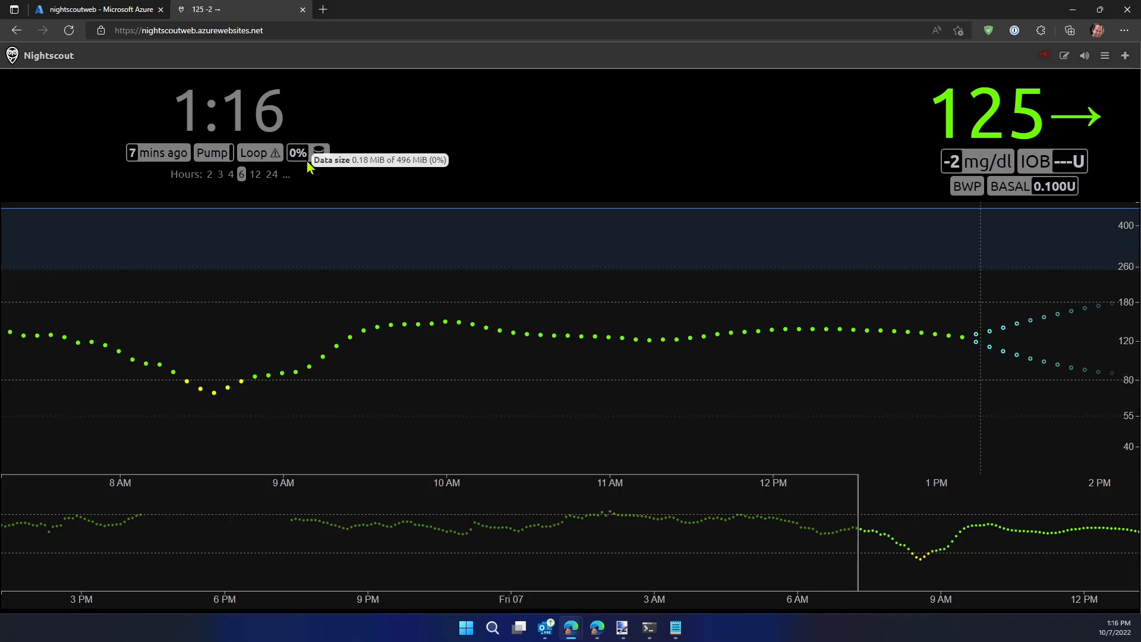
pyautogui.moveTo(227, 153)
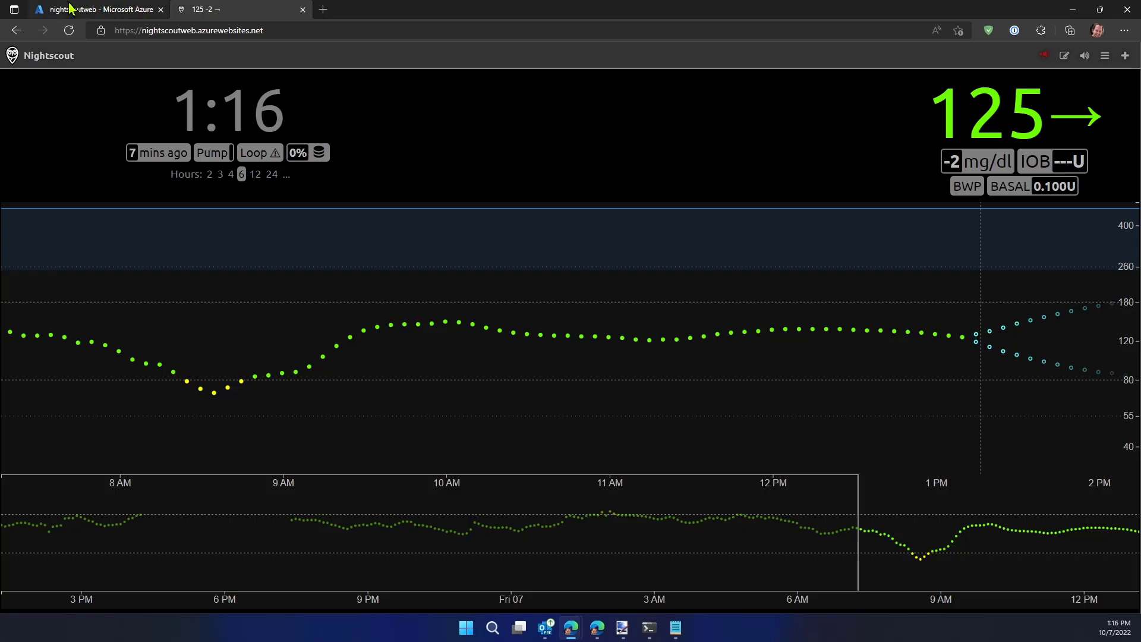
# Switch to the Azure portal, review the resources in the nightscoutfree resource group, and return to the nightscoutweb app service
pyautogui.click(106, 8)
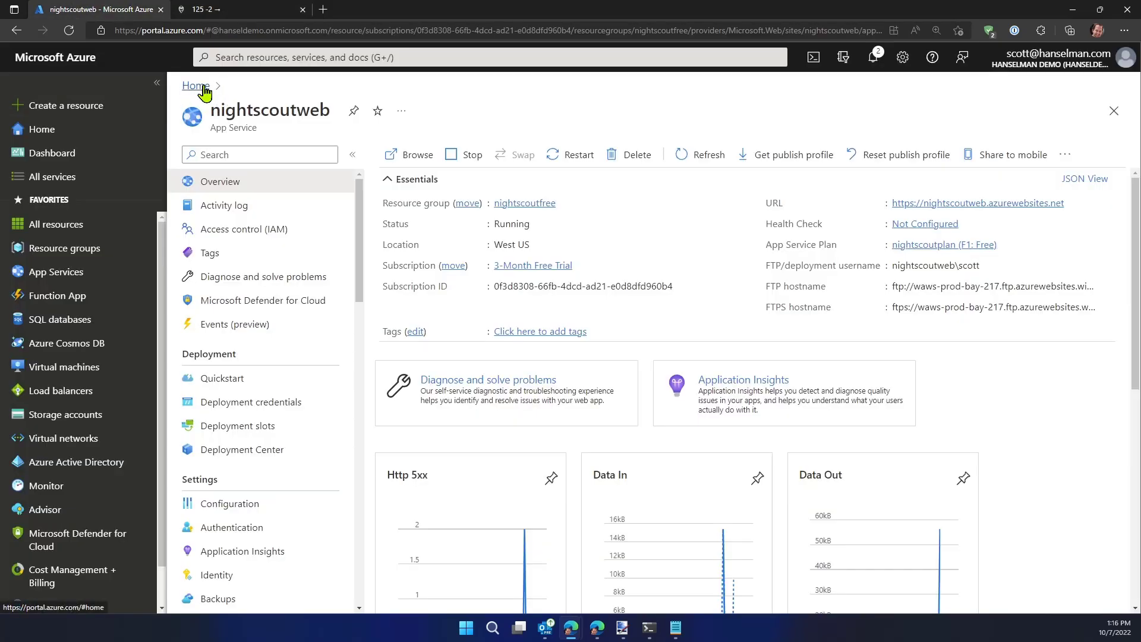
pyautogui.click(530, 204)
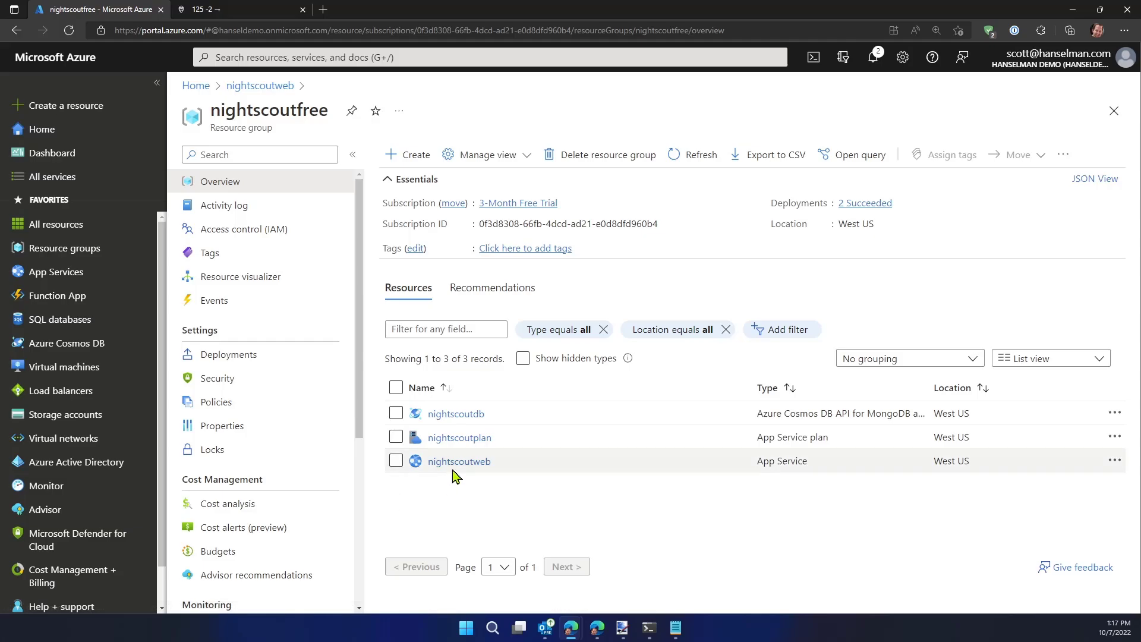
pyautogui.click(280, 86)
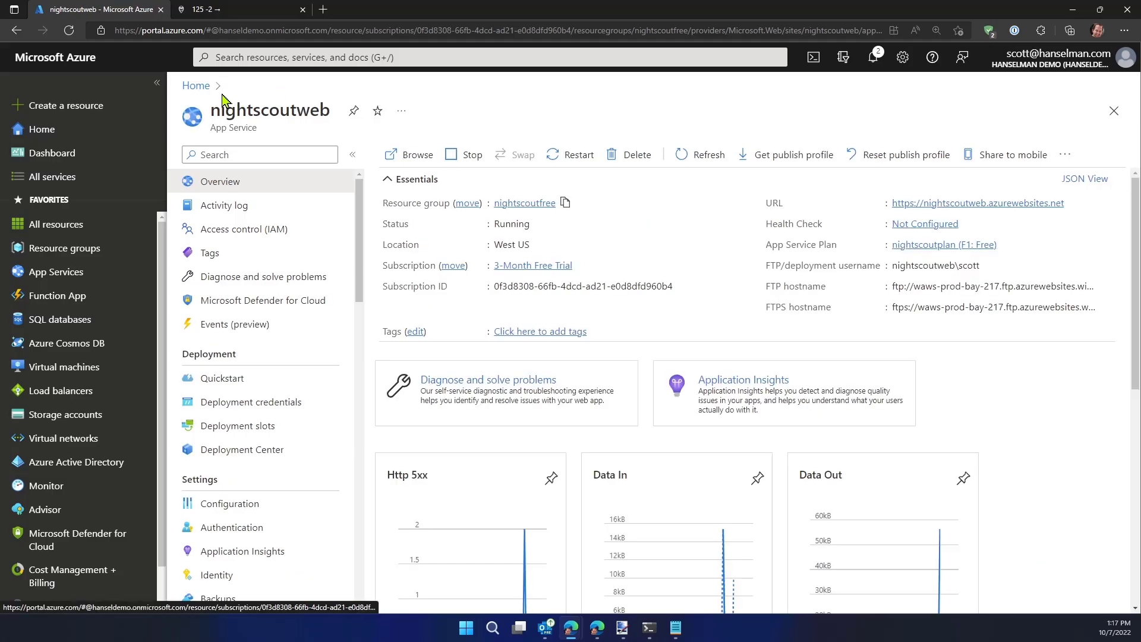